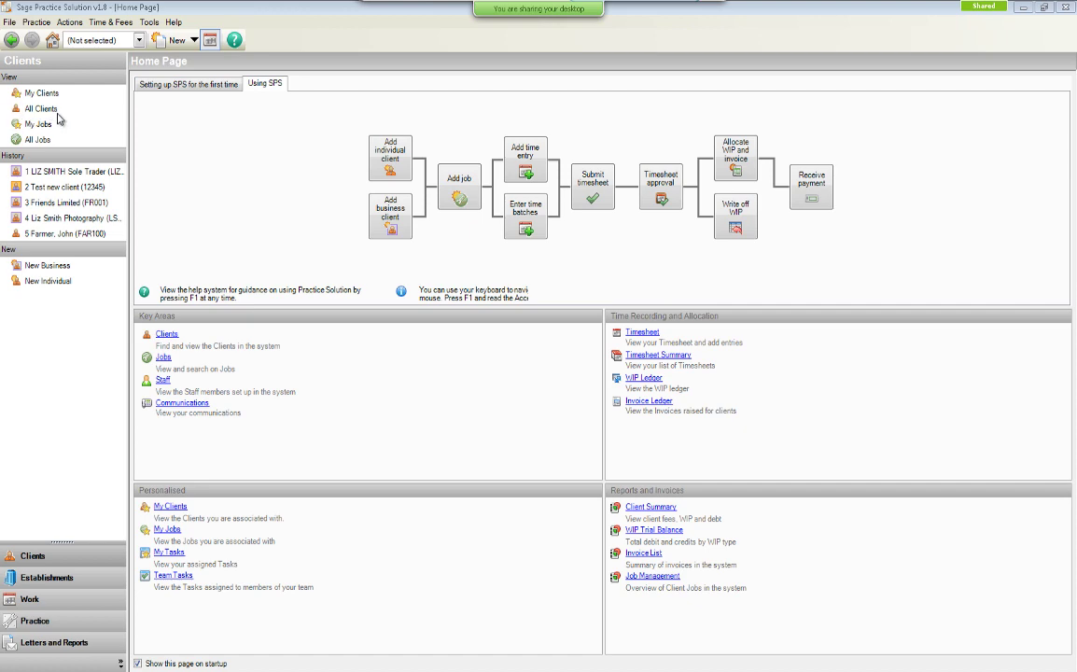
# Open the list of all clients and add the NI column to its visible columns.
pyautogui.click(40, 110)
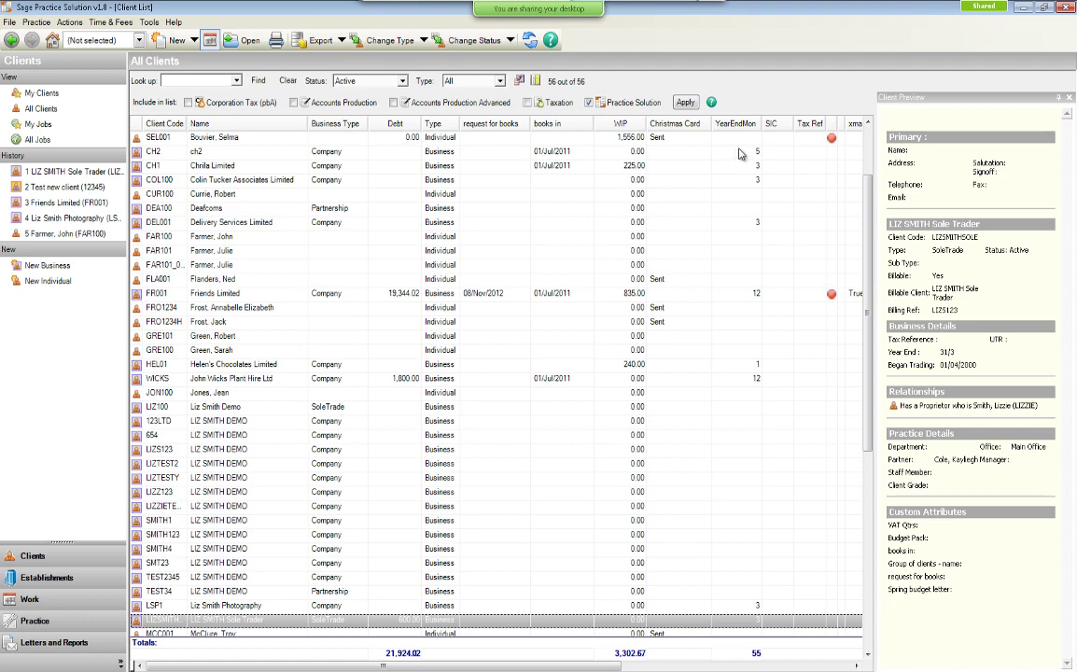
pyautogui.scroll(2, 784, 224)
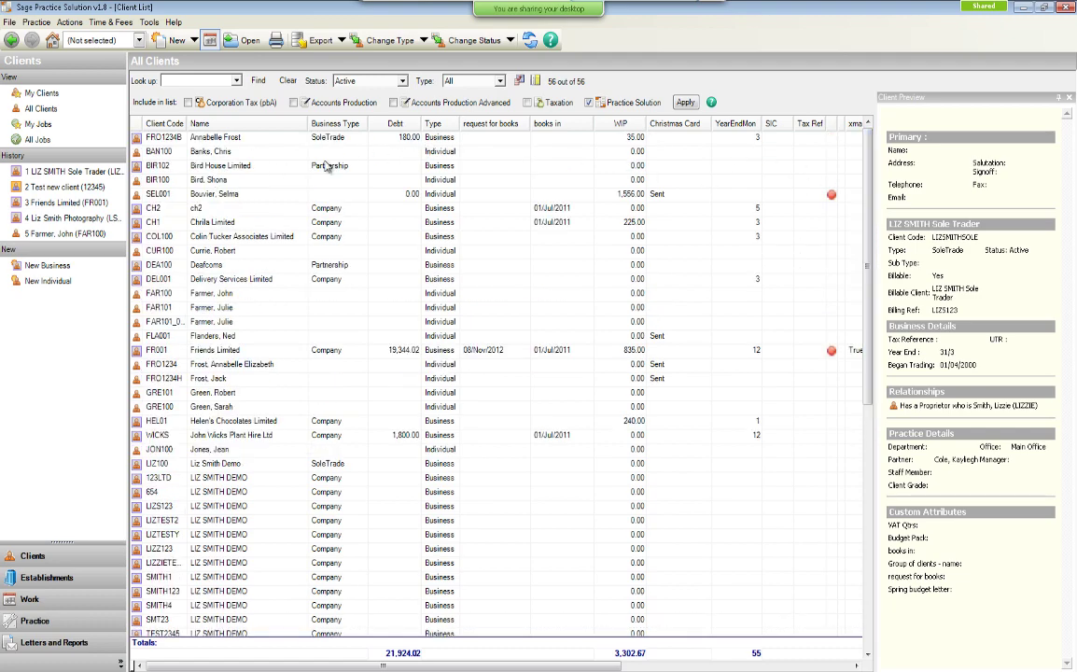
pyautogui.click(520, 82)
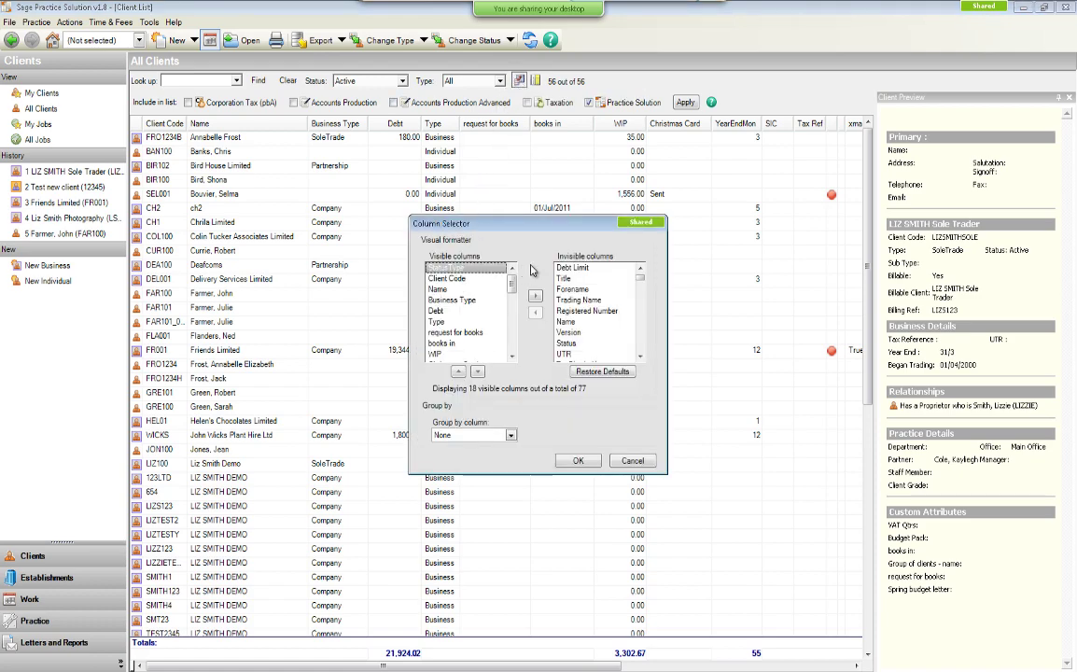
pyautogui.click(642, 357)
pyautogui.click(641, 357)
pyautogui.click(641, 357)
pyautogui.click(641, 358)
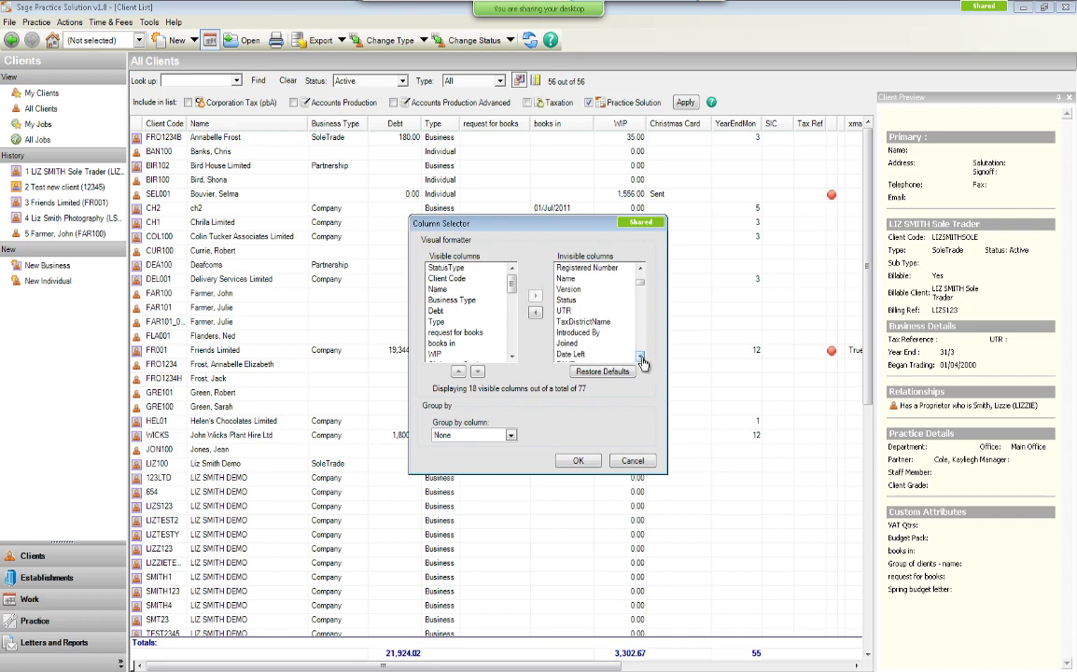
pyautogui.click(641, 357)
pyautogui.click(641, 358)
pyautogui.click(641, 357)
pyautogui.click(642, 357)
pyautogui.click(641, 357)
pyautogui.click(642, 358)
pyautogui.click(641, 358)
pyautogui.click(641, 357)
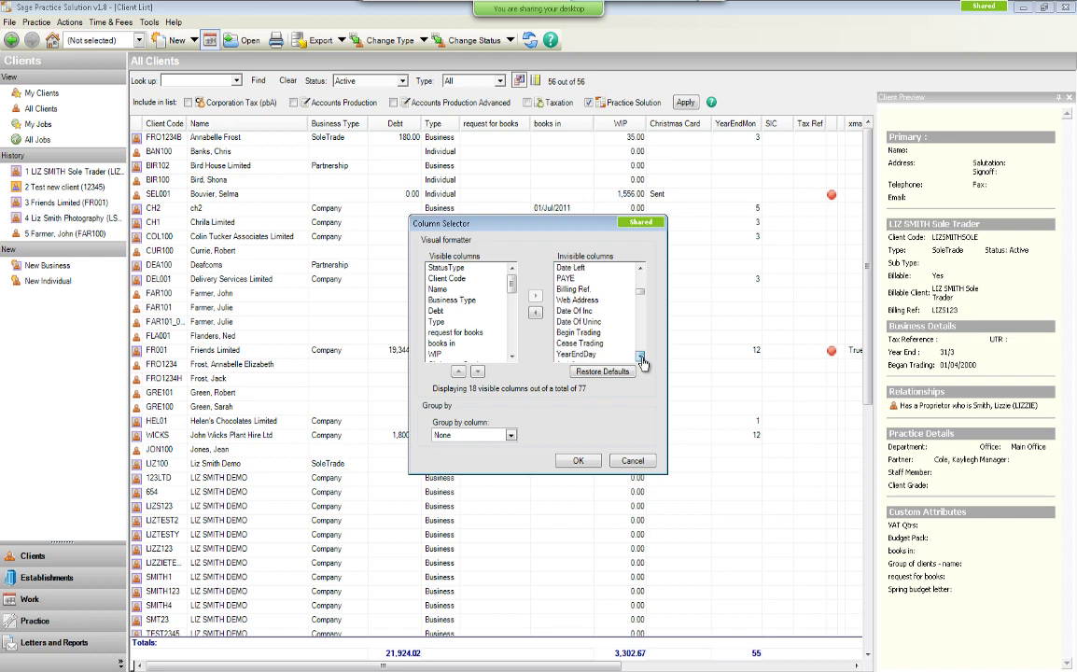
pyautogui.click(641, 358)
pyautogui.click(641, 358)
pyautogui.click(641, 357)
pyautogui.click(641, 357)
pyautogui.click(642, 358)
pyautogui.click(641, 357)
pyautogui.click(641, 358)
pyautogui.click(641, 358)
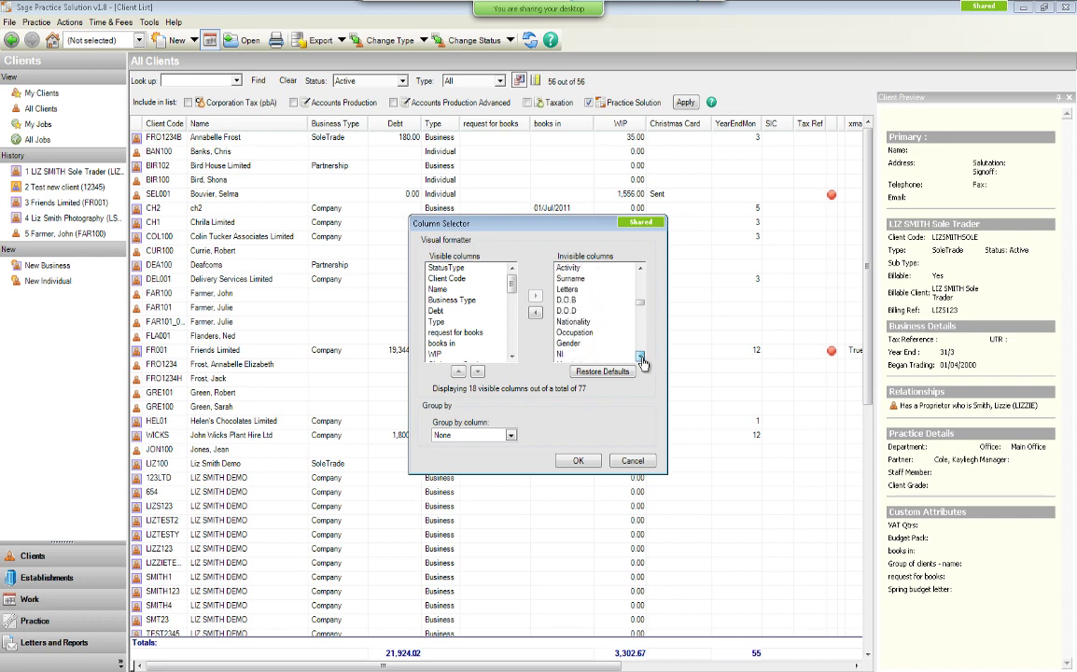
pyautogui.click(641, 358)
pyautogui.click(641, 357)
pyautogui.click(642, 357)
pyautogui.click(642, 357)
pyautogui.click(641, 357)
pyautogui.click(641, 357)
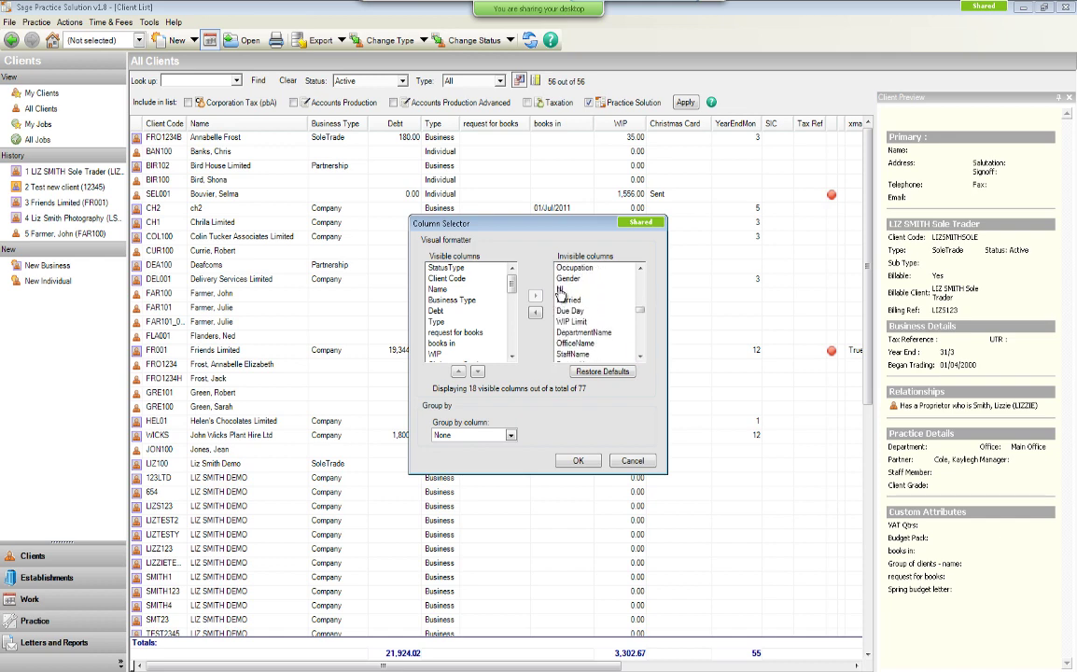
pyautogui.moveTo(569, 290); pyautogui.dragTo(486, 285)
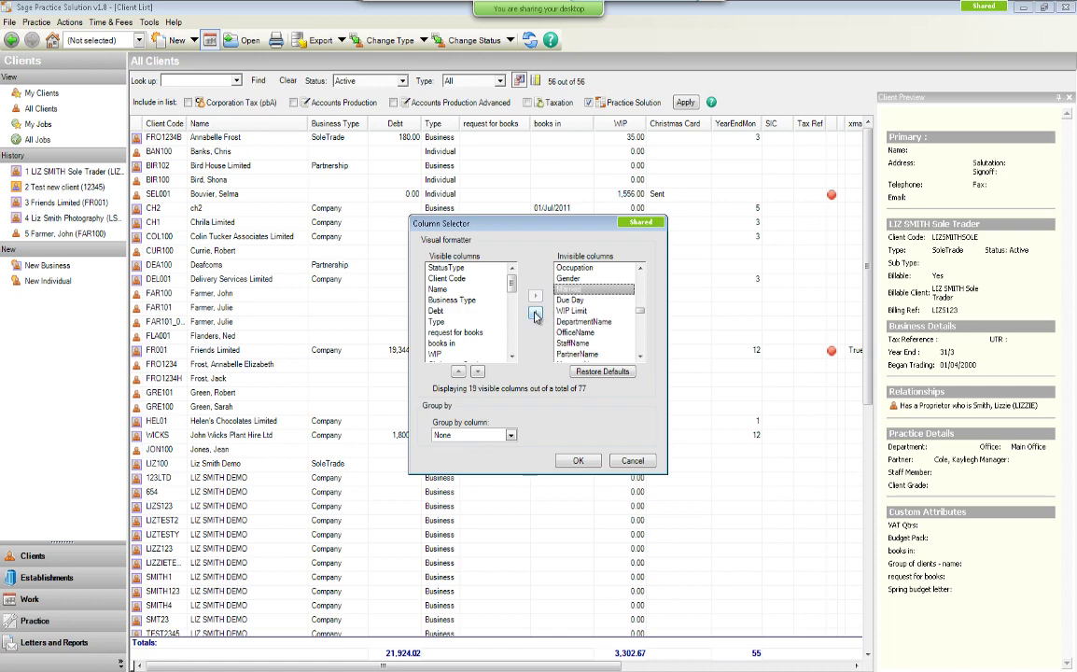
pyautogui.press('Return')
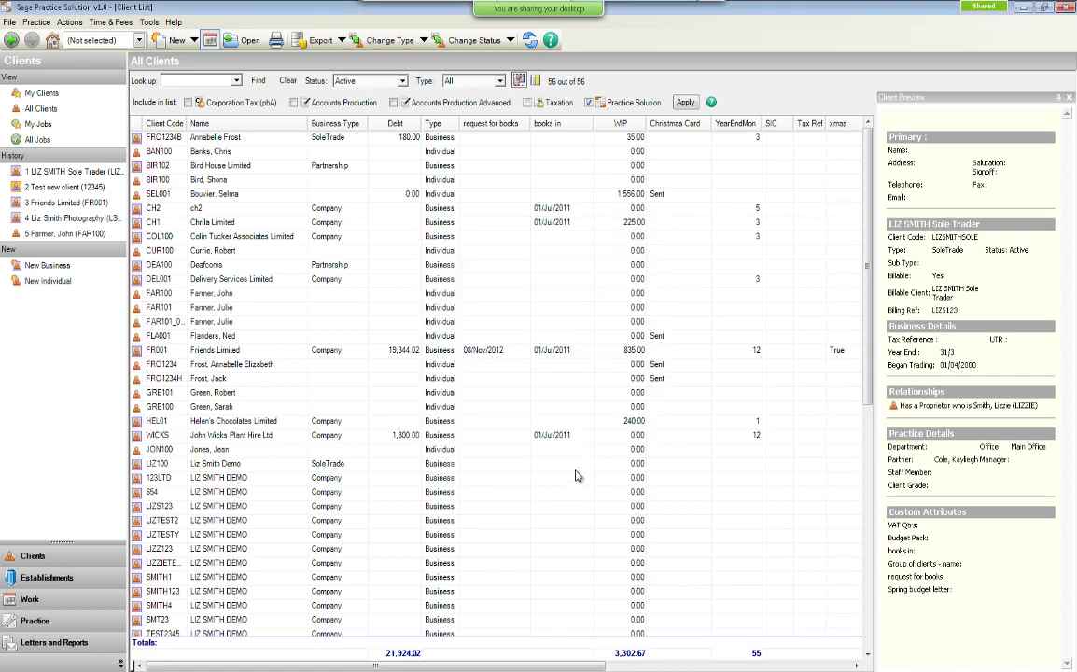
# Move the NI column between the request for books and books in columns, and widen it to fit its full entries.
pyautogui.moveTo(523, 666); pyautogui.dragTo(768, 666)
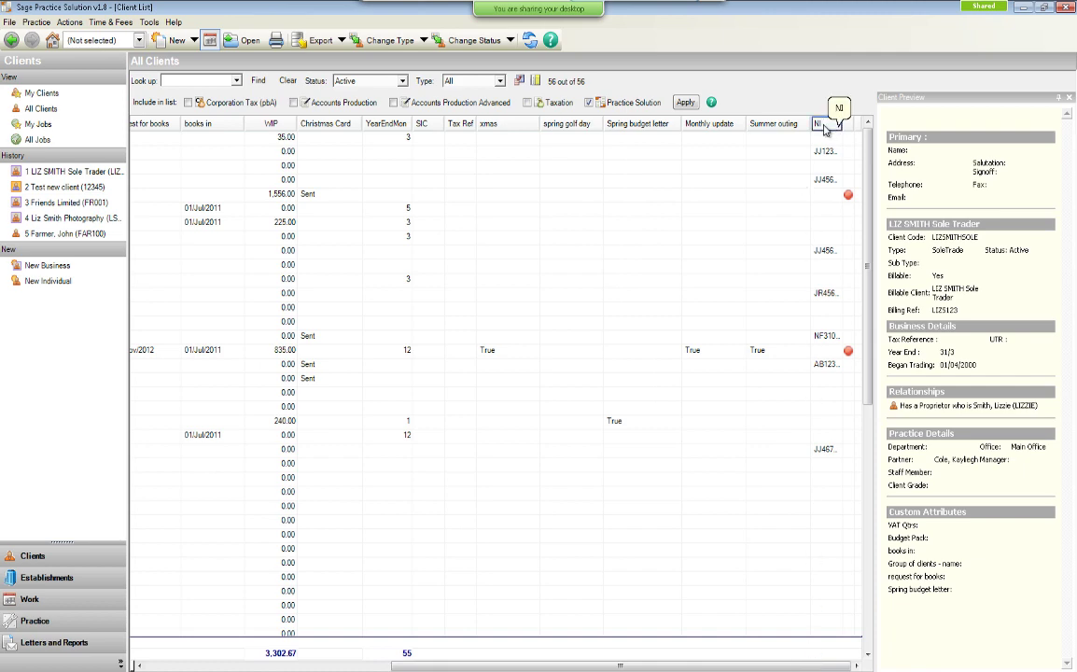
pyautogui.moveTo(822, 124)
pyautogui.mouseDown()
pyautogui.moveTo(162, 133)
pyautogui.moveTo(183, 140)
pyautogui.mouseUp()
pyautogui.hscroll(-10, 342, 616)
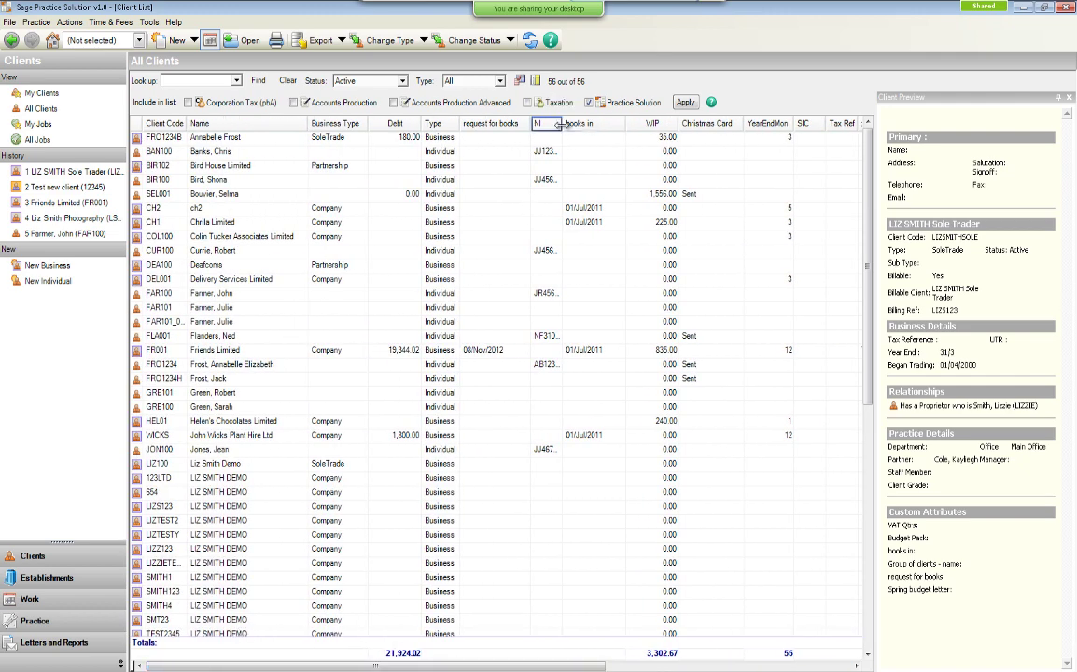
pyautogui.moveTo(564, 124); pyautogui.dragTo(612, 124)
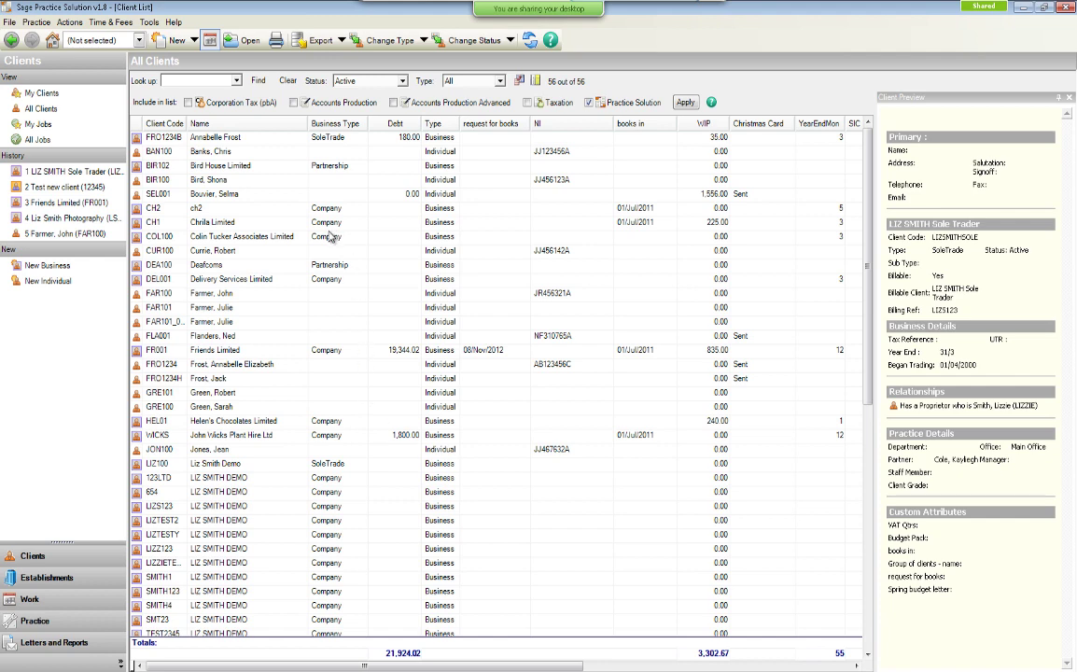
# Open the Friends Limited client record and launch its linked Accounts Production Advanced client.
pyautogui.click(198, 352)
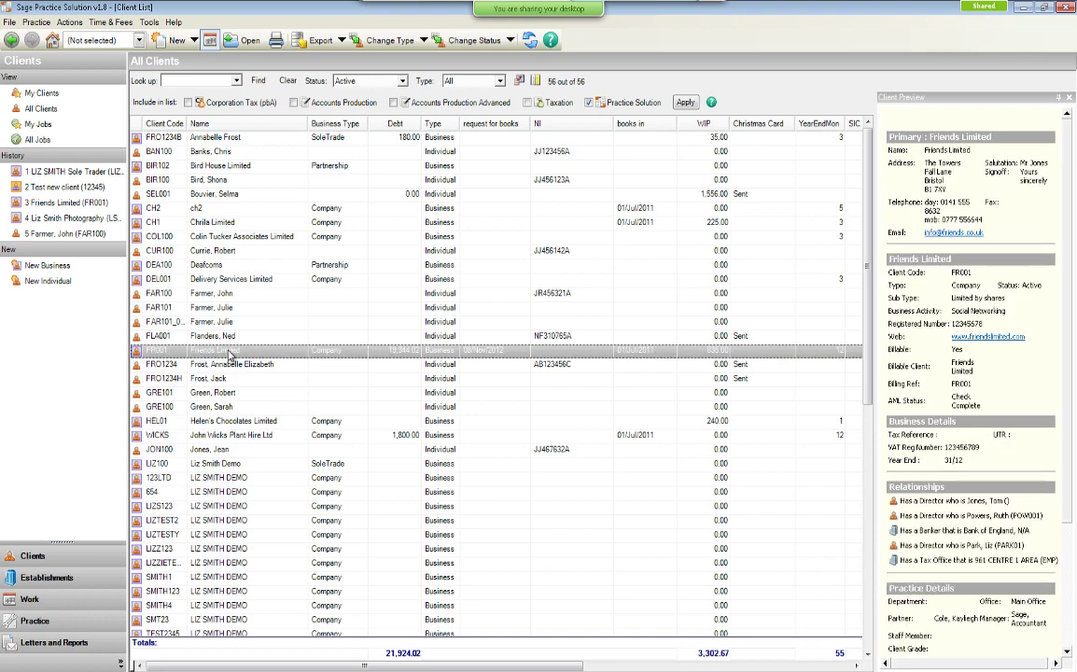
pyautogui.doubleClick(229, 352)
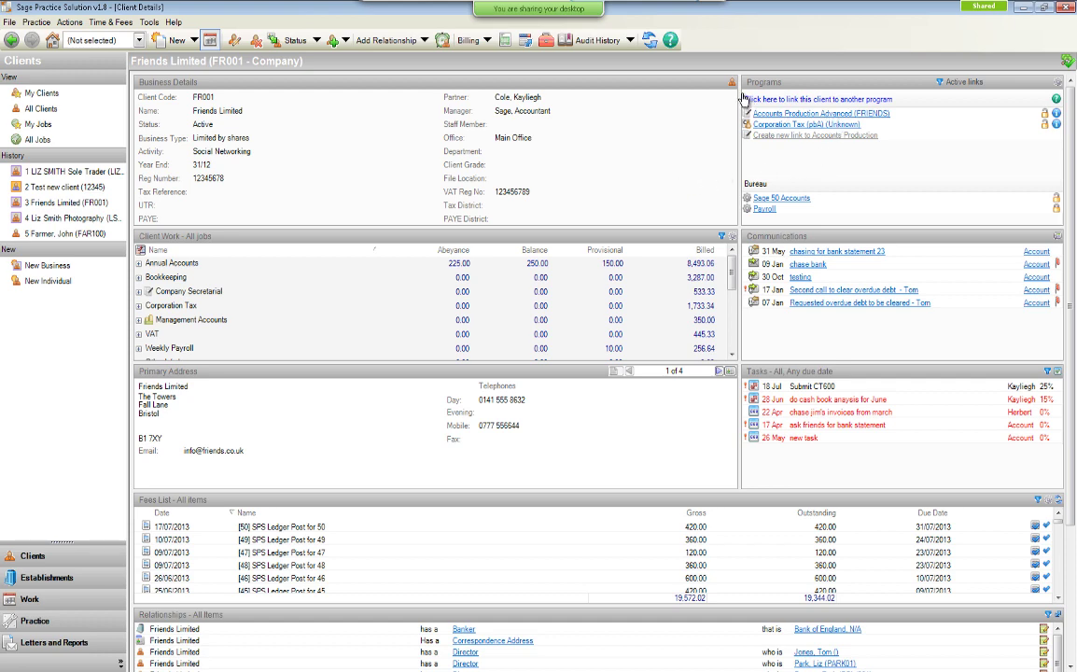
pyautogui.click(809, 112)
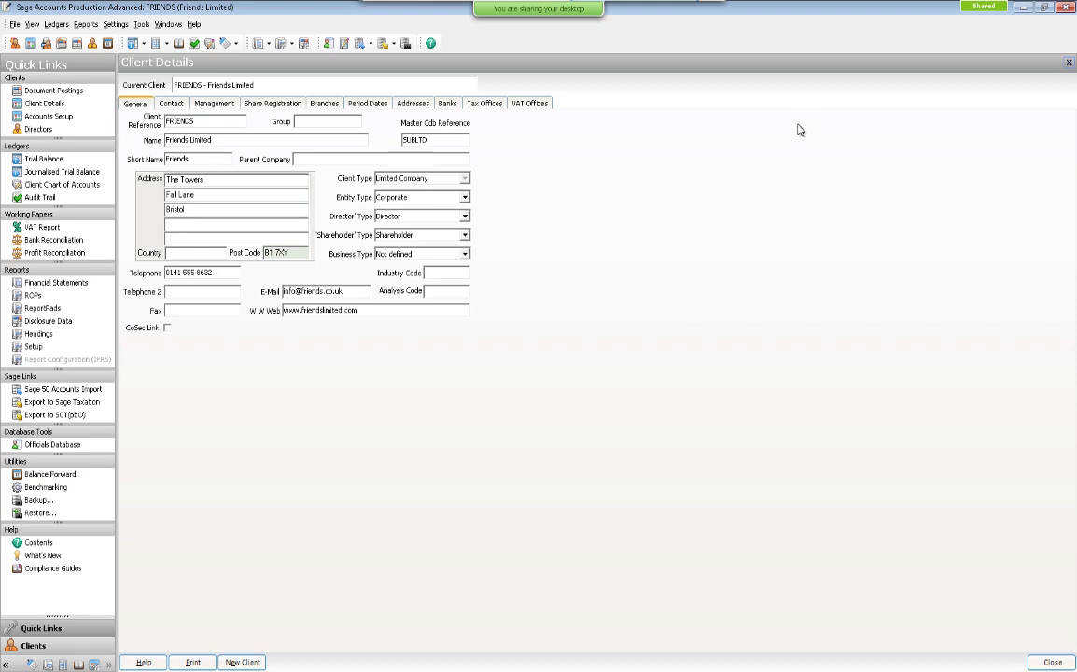
# View the saved Company Accounts PDF for the year ended 31 December 2010 from the financial statements, and close it.
pyautogui.click(50, 283)
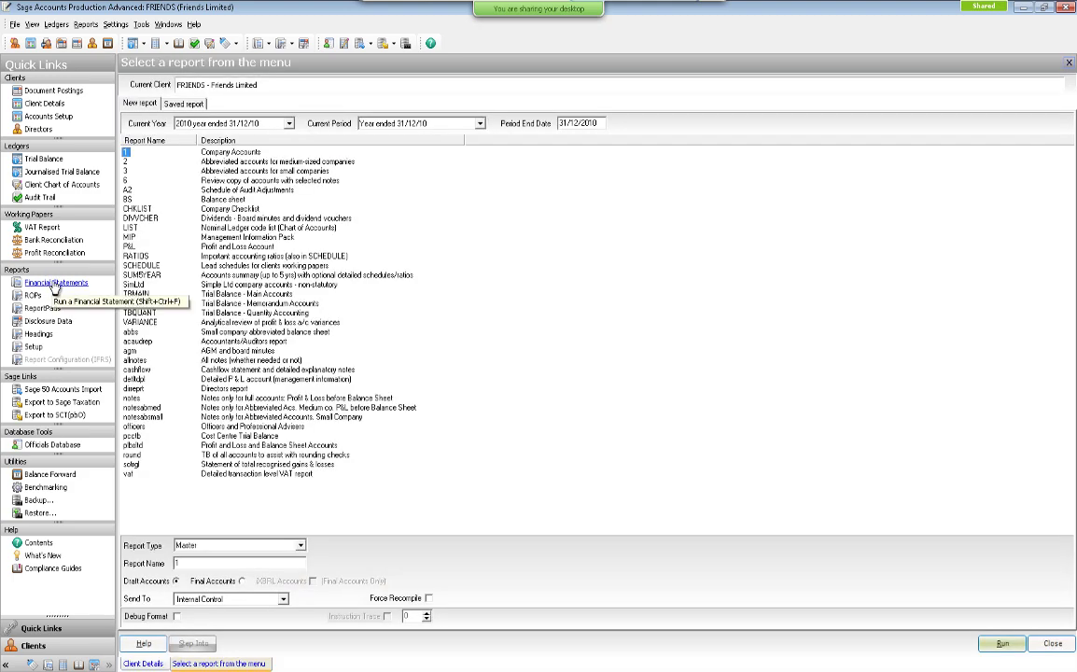
pyautogui.click(183, 104)
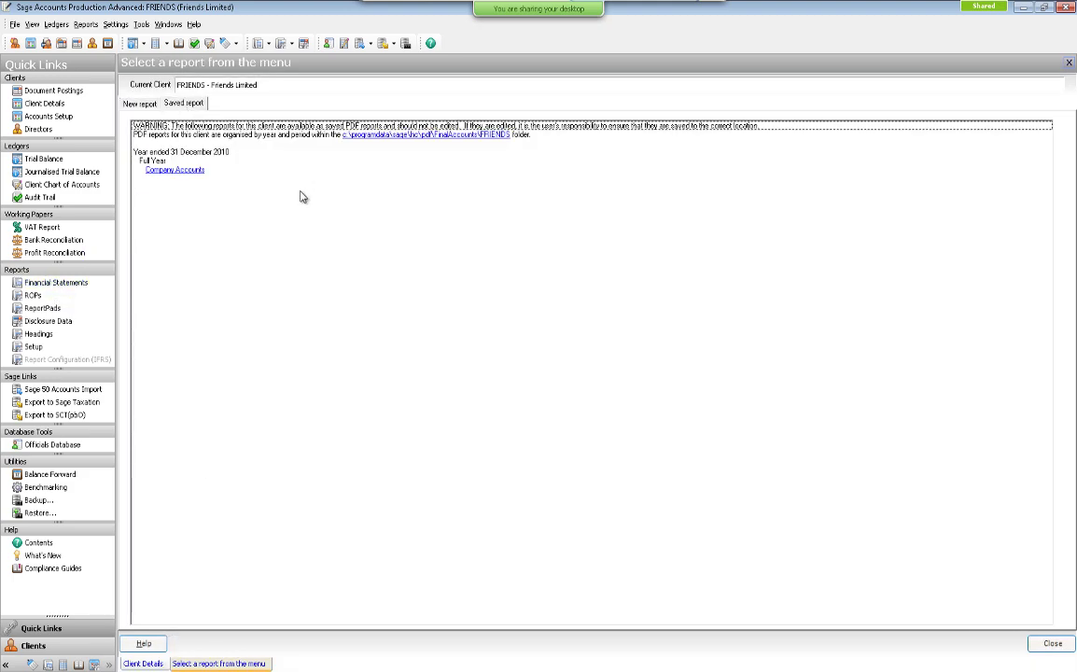
pyautogui.click(177, 171)
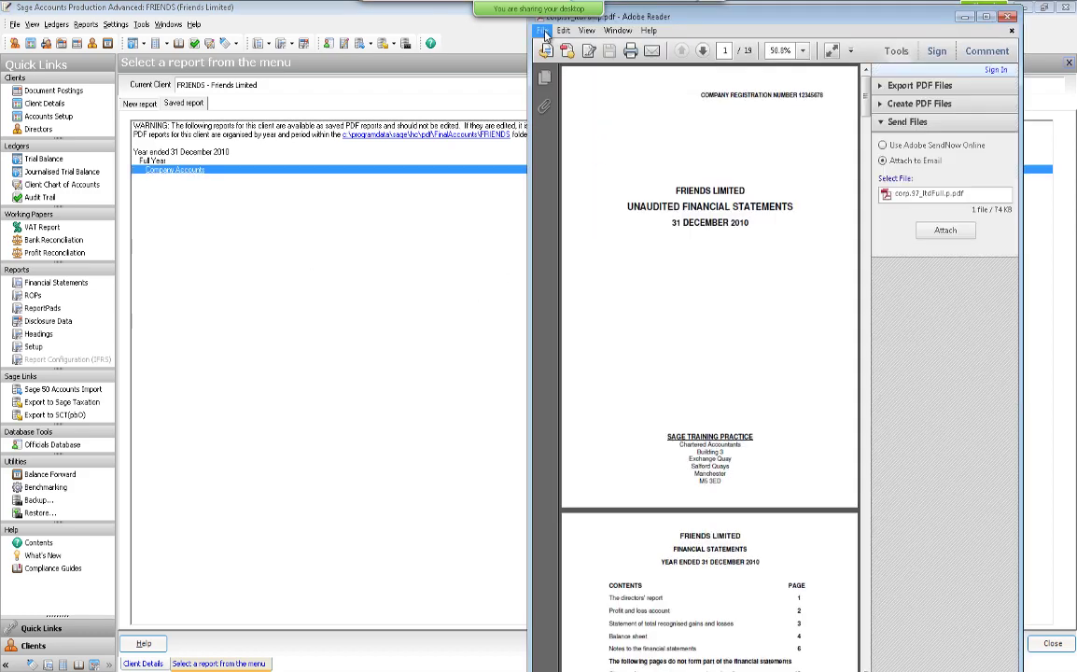
pyautogui.click(544, 32)
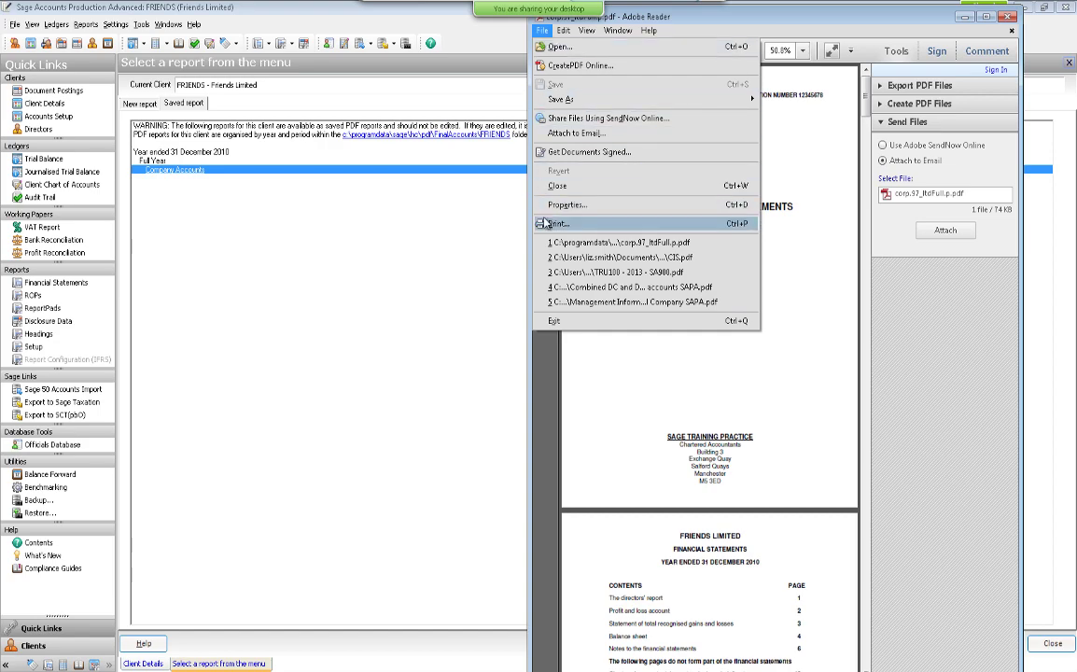
pyautogui.click(486, 282)
pyautogui.click(1011, 16)
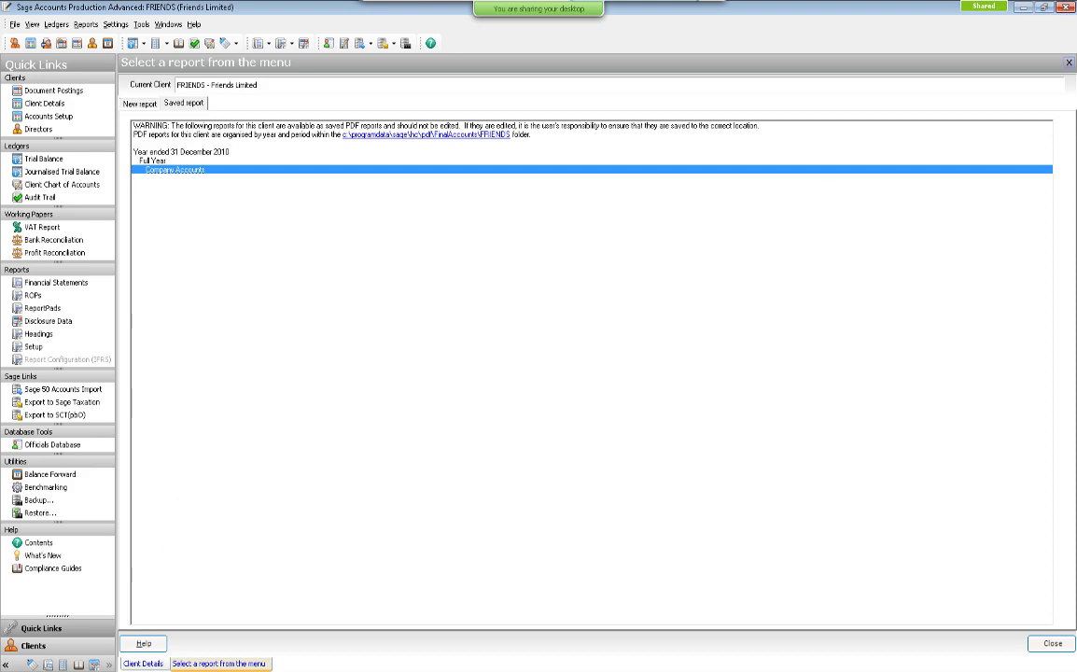
# Back in Sage Practice Solution, add a 1-hour time entry to the Annual Accounts Dec 12 job with the note "Print accounts and send over to client".
pyautogui.hotkey('alt', 'Tab')
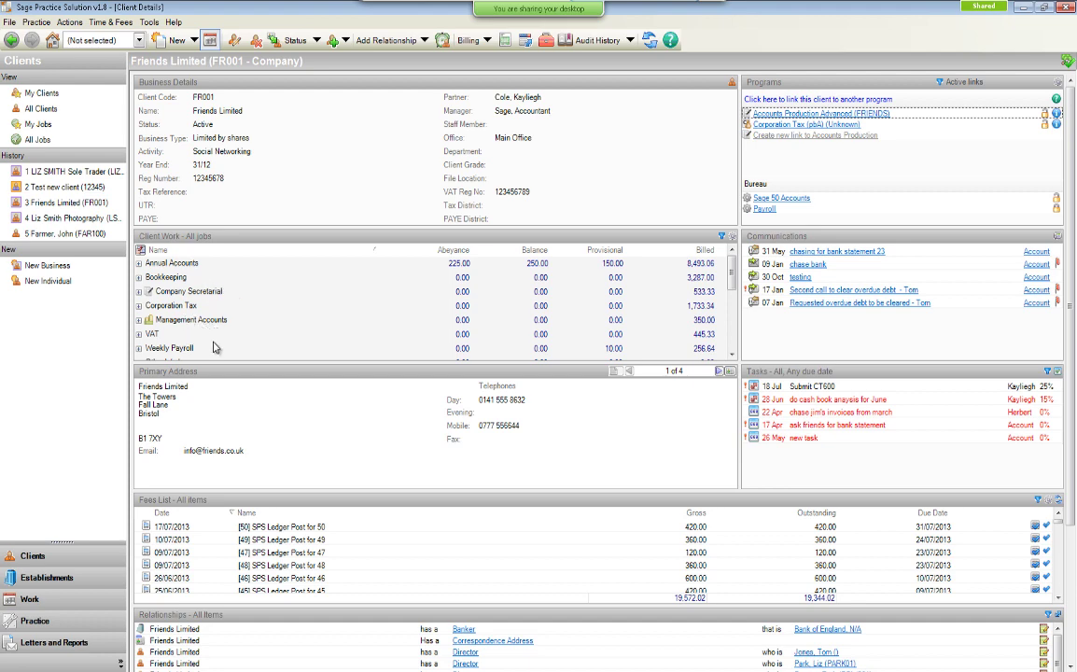
pyautogui.click(138, 263)
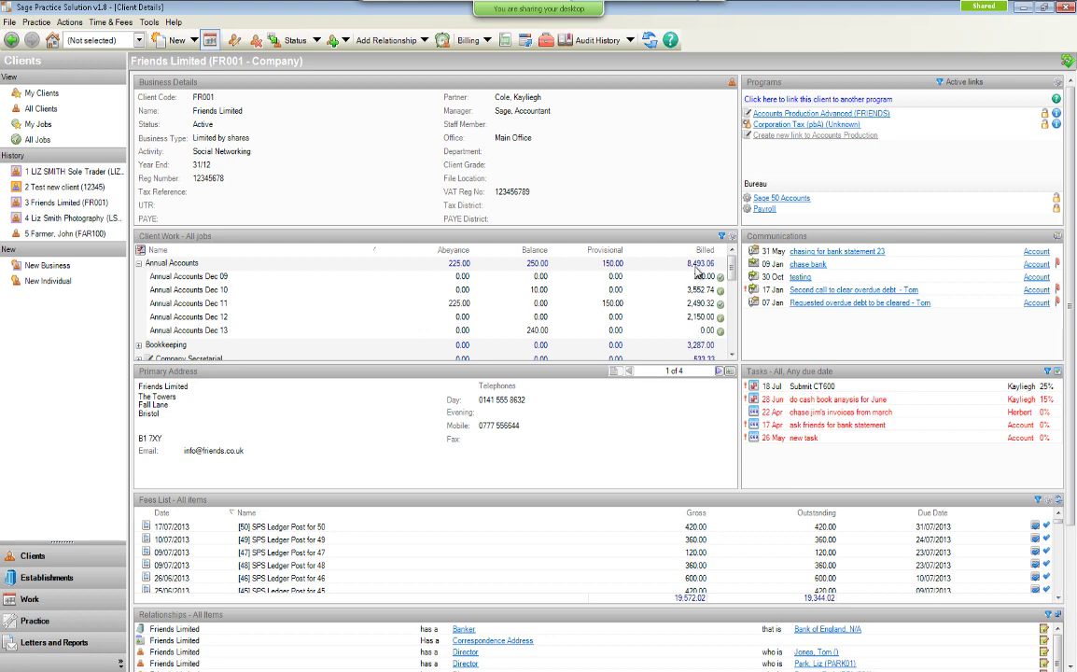
pyautogui.rightClick(180, 322)
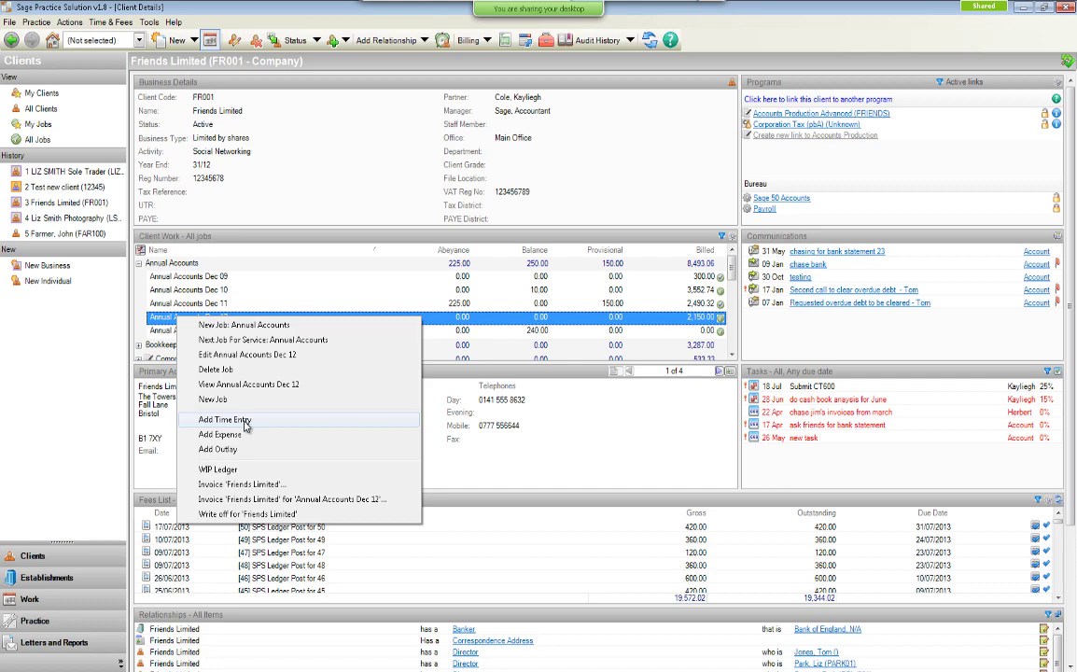
pyautogui.click(245, 421)
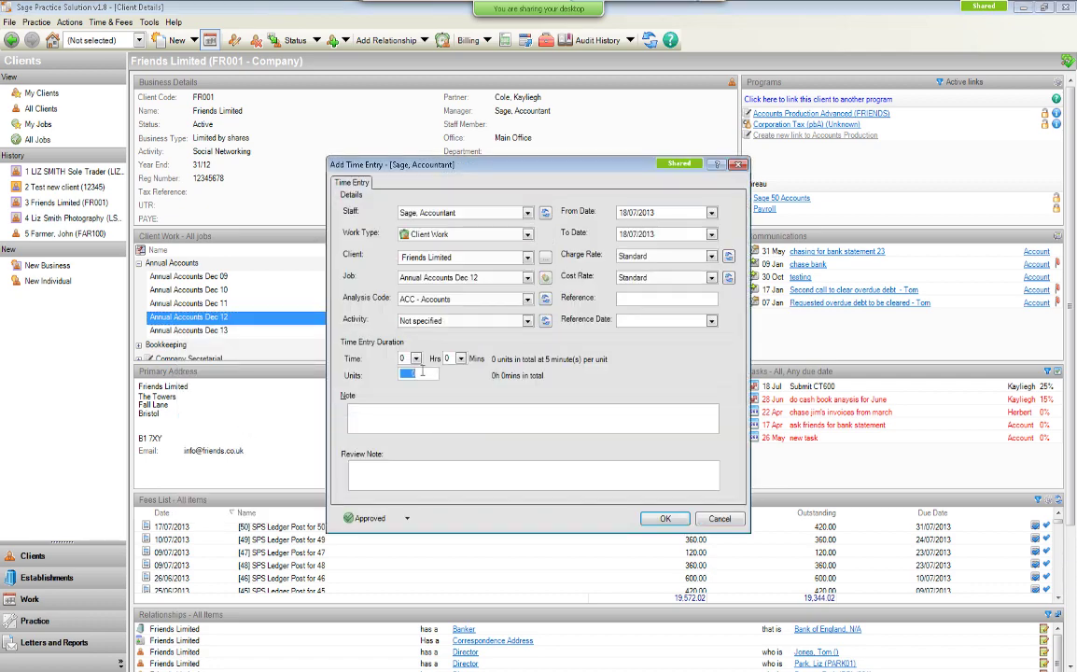
pyautogui.click(416, 360)
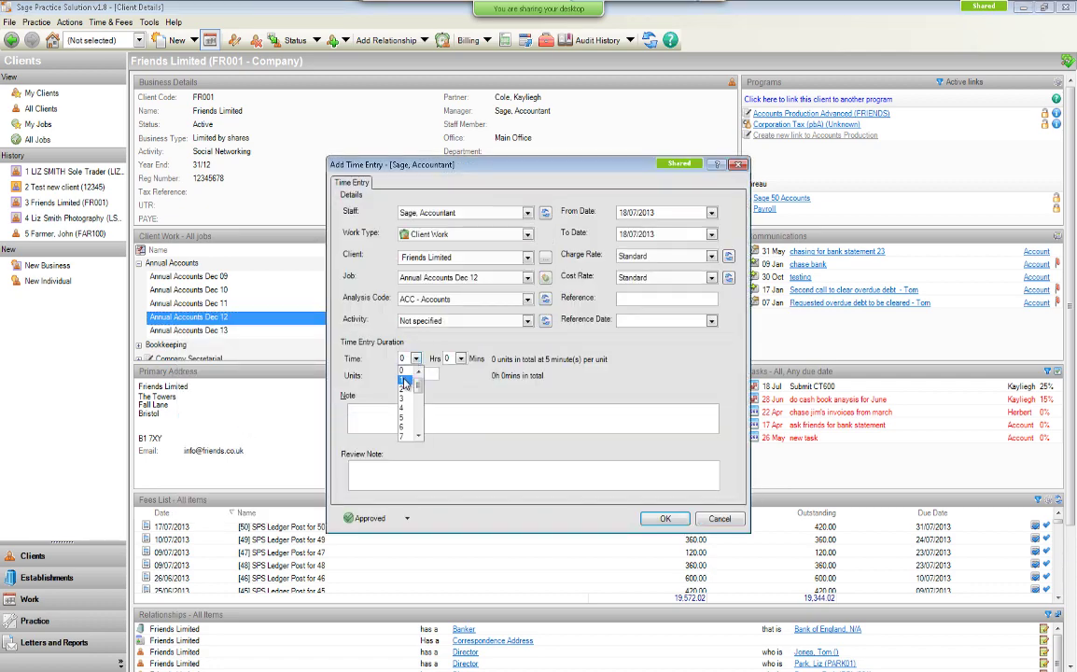
pyautogui.click(403, 383)
pyautogui.click(396, 411)
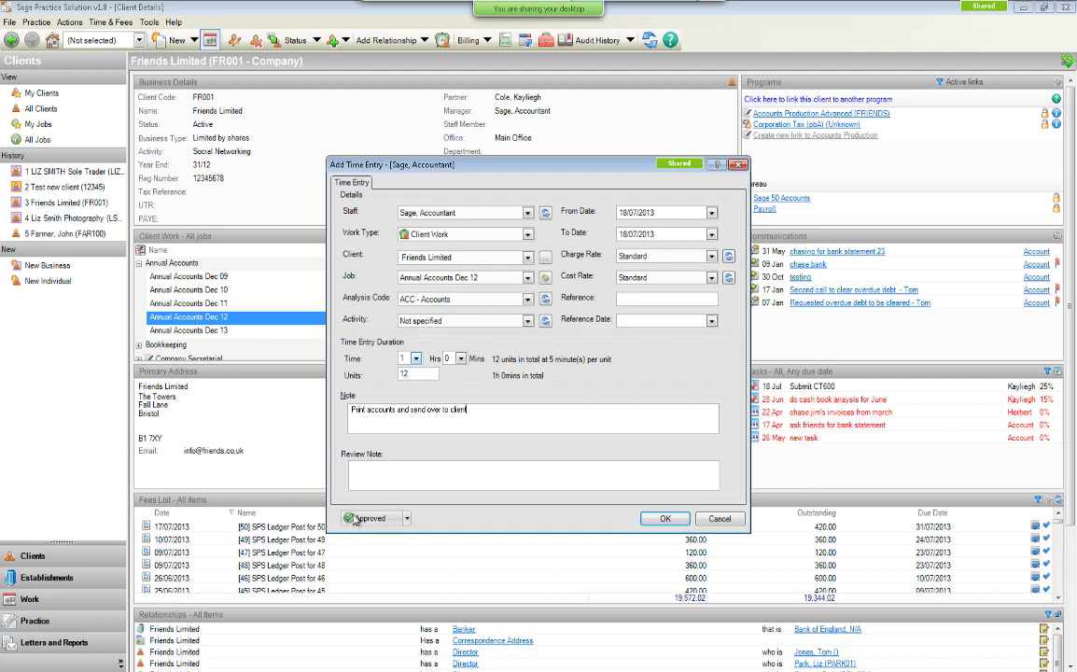
pyautogui.click(664, 519)
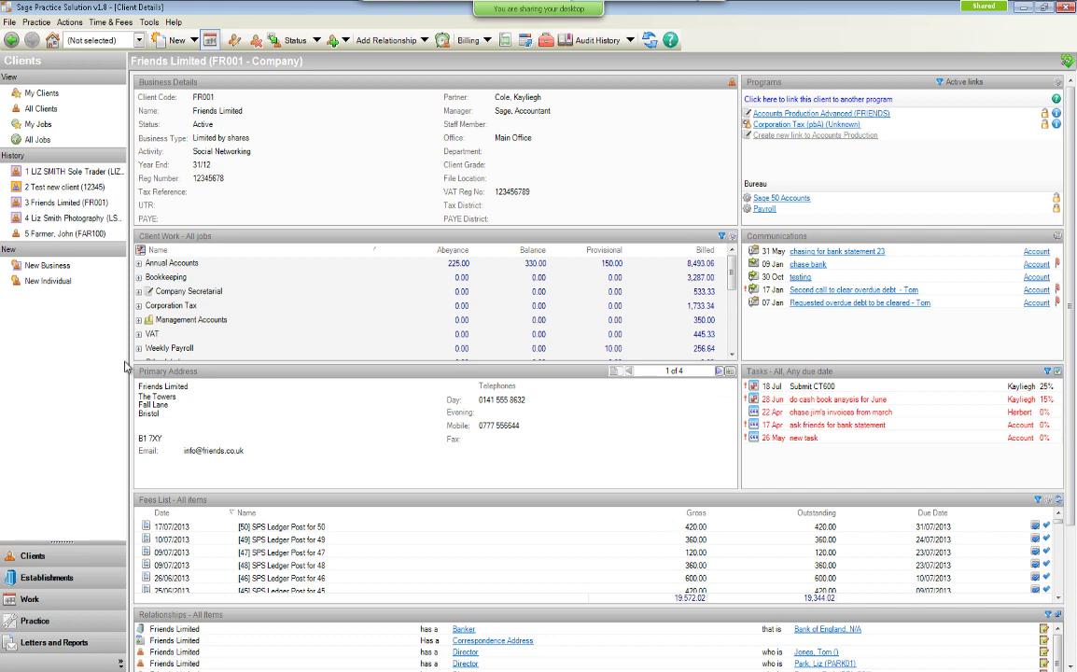
# Check the balance of the Annual Accounts Dec 12 job, and collapse the Annual Accounts group.
pyautogui.click(139, 263)
pyautogui.click(217, 319)
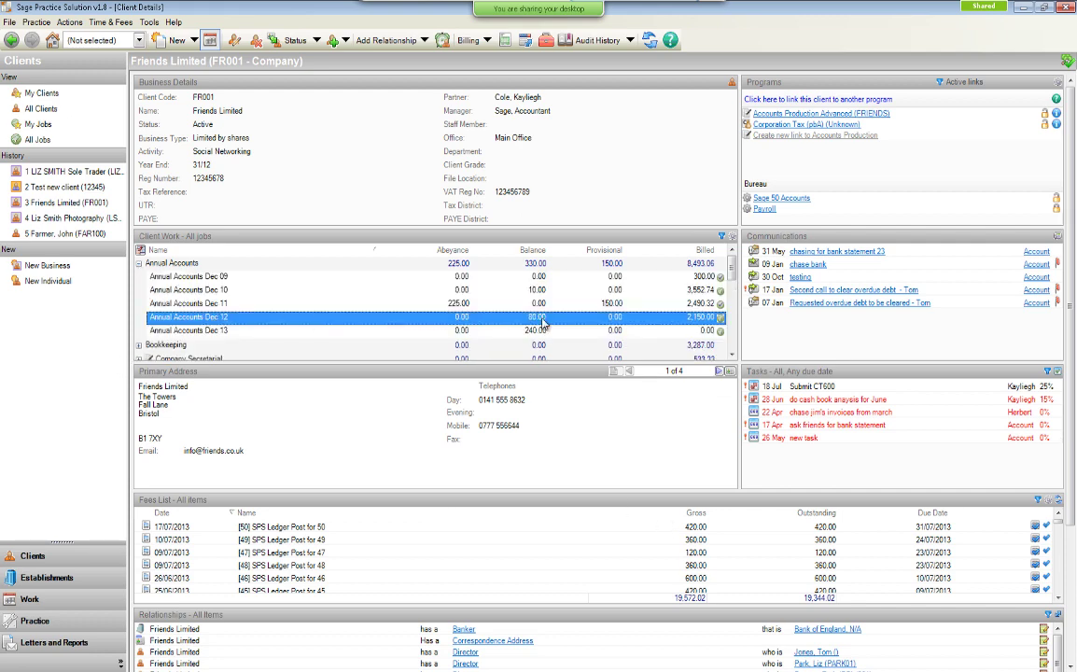
pyautogui.moveTo(542, 323)
pyautogui.click(139, 264)
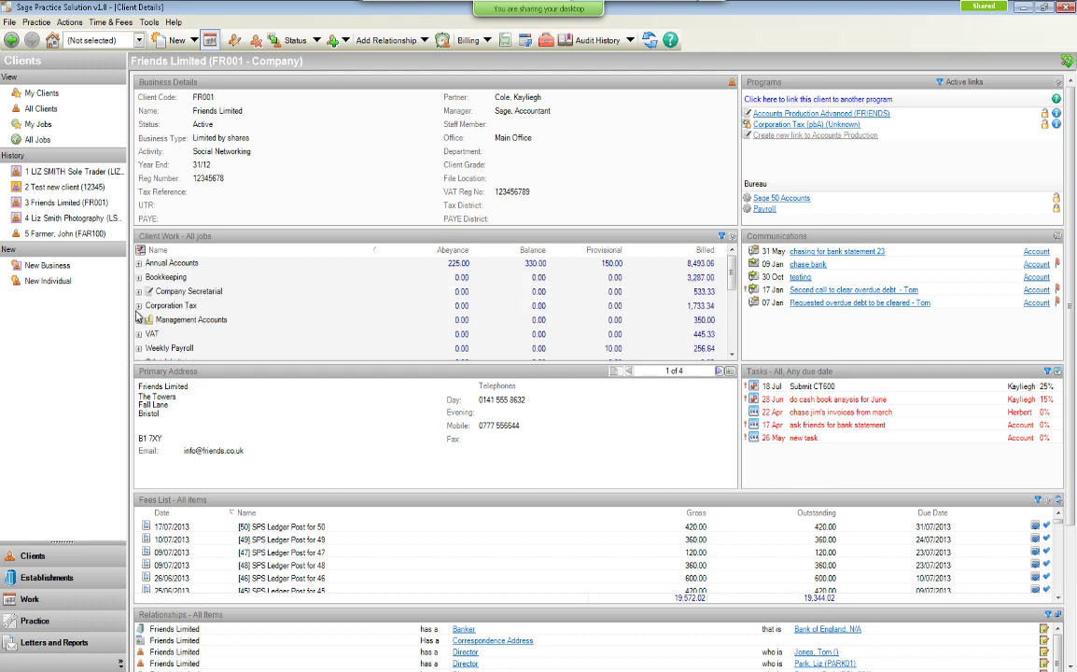
# Add a 1-hour time entry to the Corporation Tax Dec 12 job with the note "Drafting comp and CT600".
pyautogui.click(139, 306)
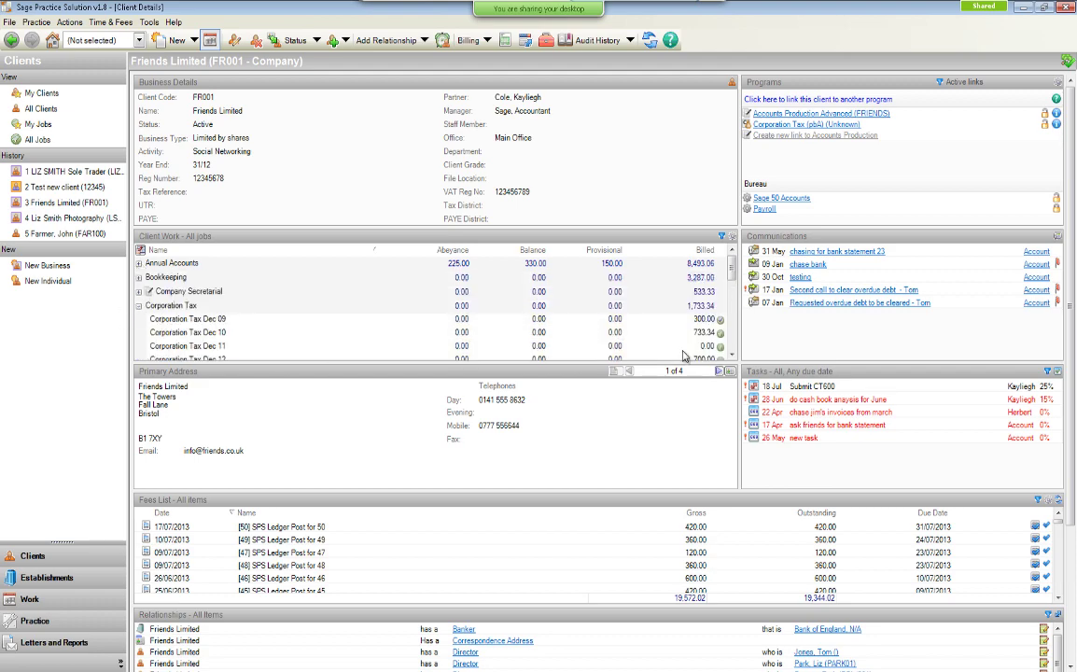
pyautogui.click(731, 356)
pyautogui.click(731, 355)
pyautogui.click(240, 332)
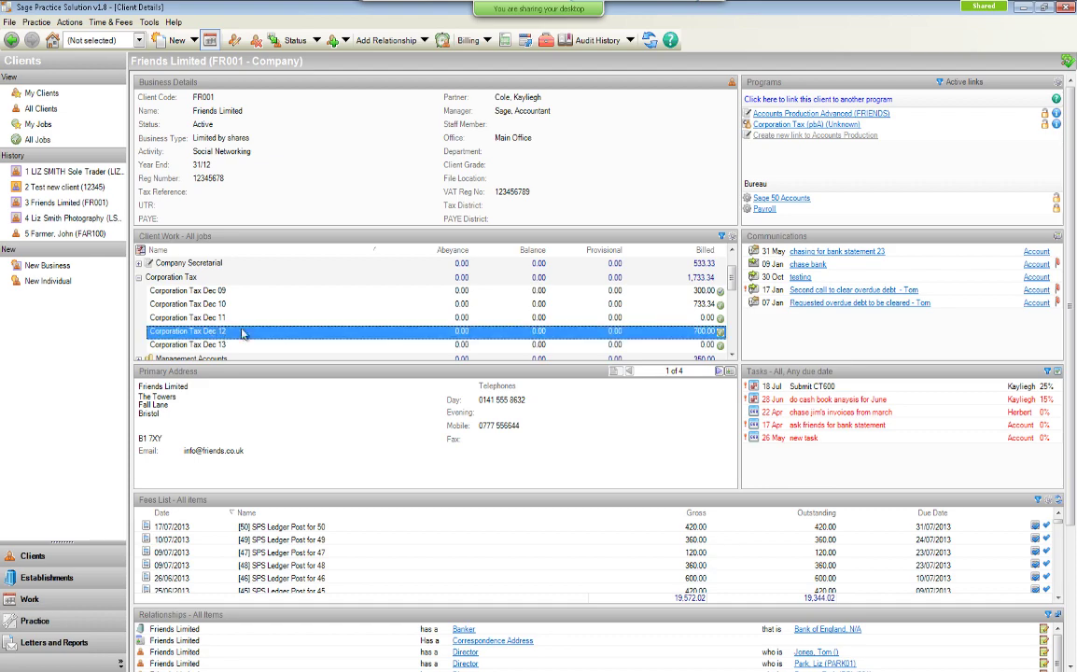
pyautogui.rightClick(223, 332)
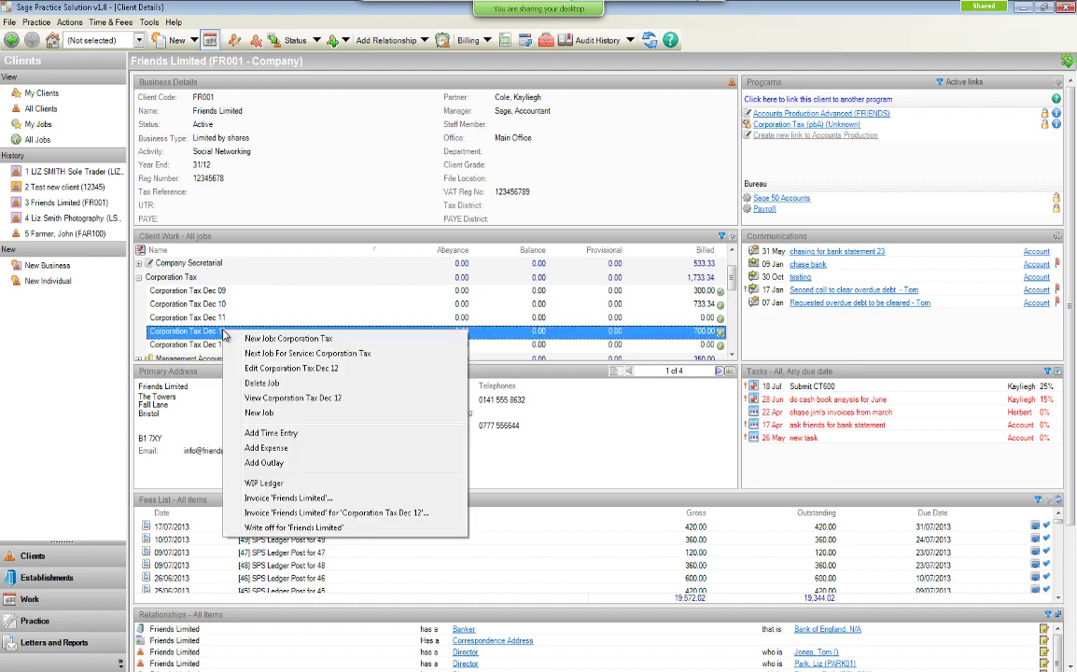
pyautogui.click(271, 433)
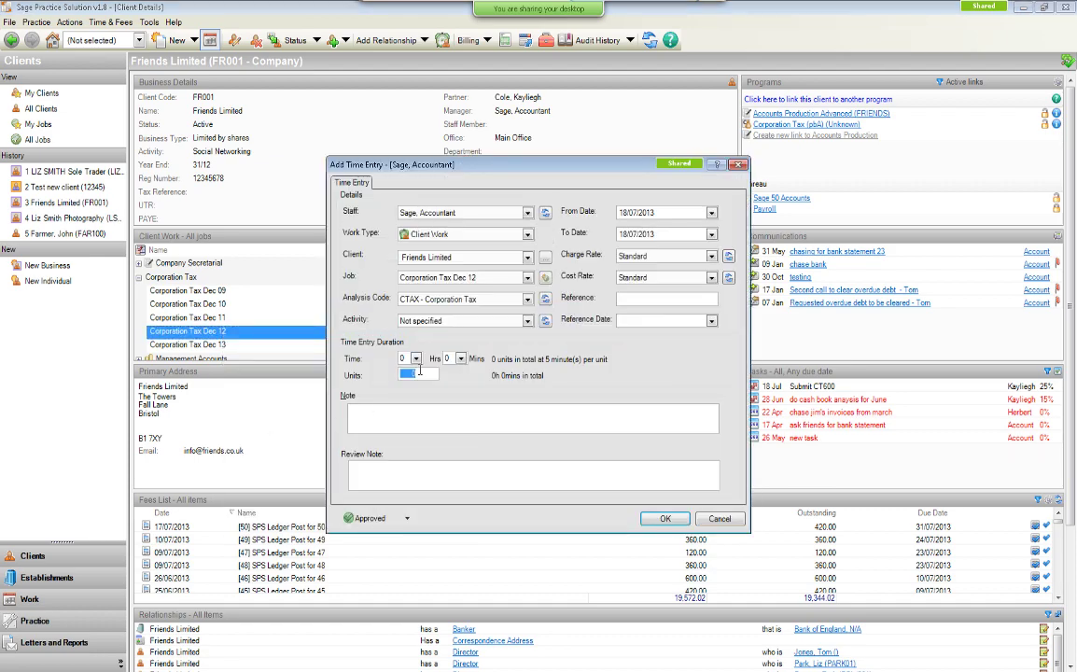
pyautogui.click(415, 358)
pyautogui.click(408, 382)
pyautogui.click(401, 414)
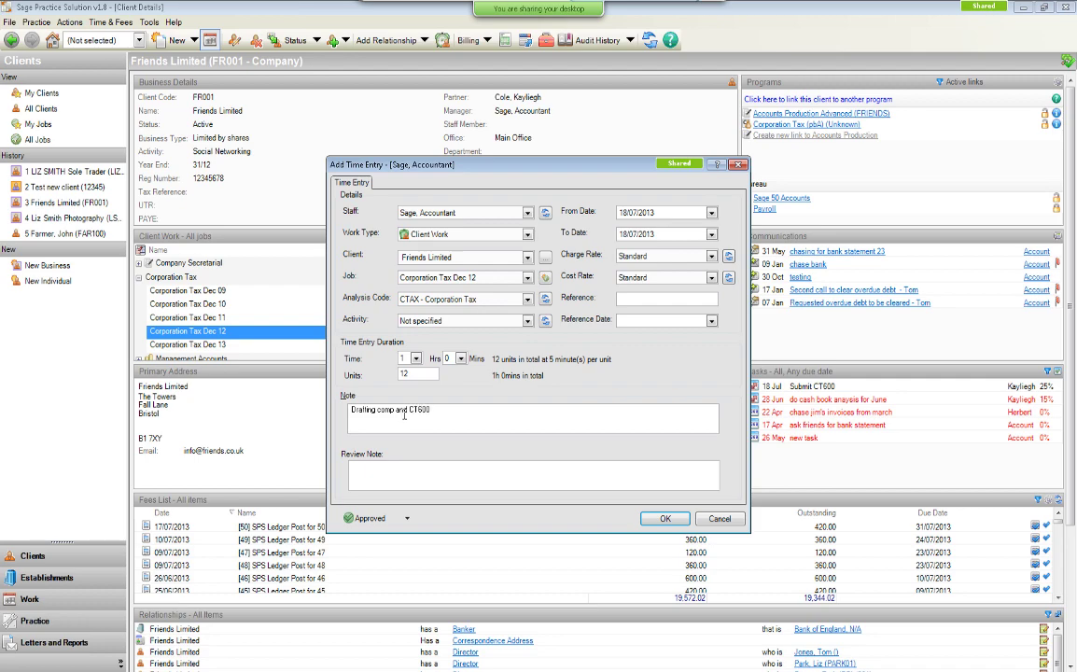
pyautogui.click(665, 519)
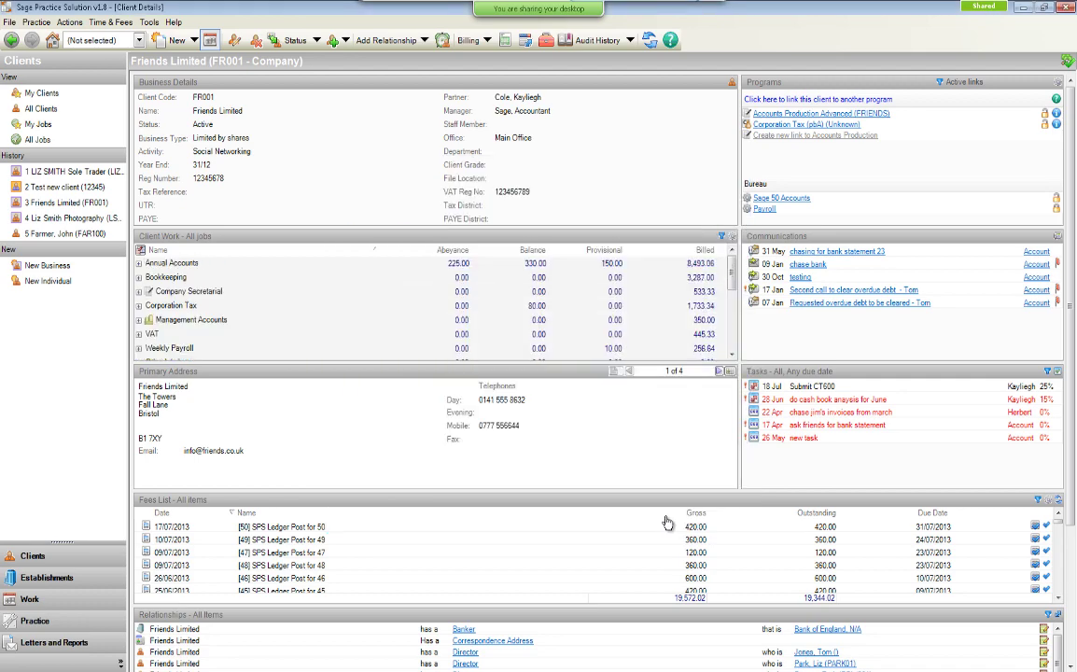
# Check the balance of the Corporation Tax Dec 12 job, and collapse the Corporation Tax group.
pyautogui.click(138, 305)
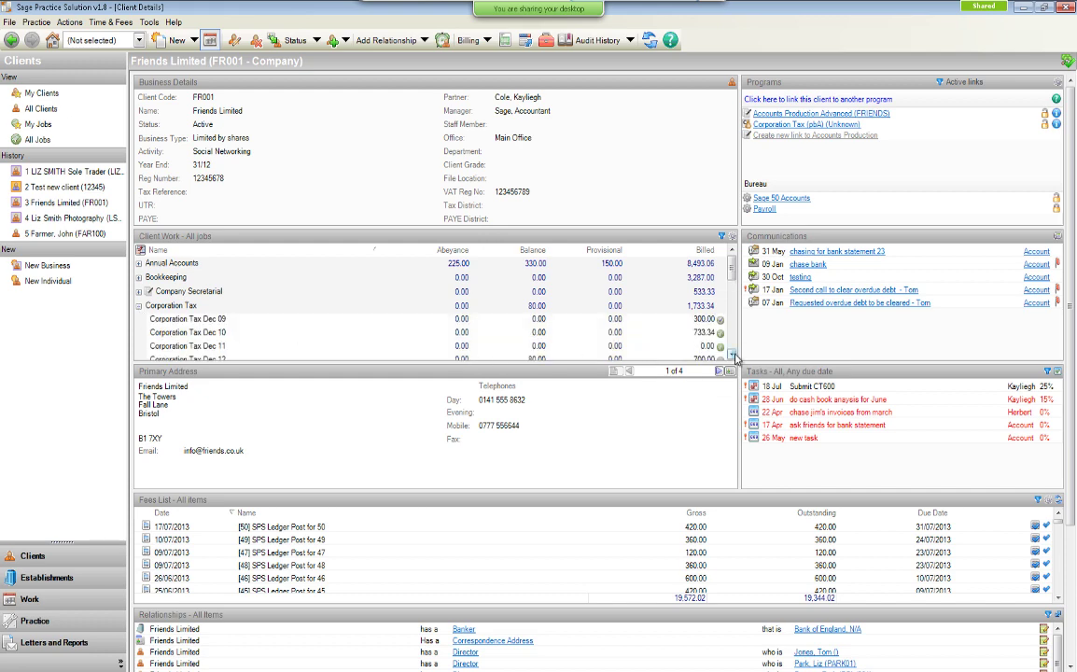
pyautogui.scroll(-1, 492, 323)
pyautogui.click(483, 347)
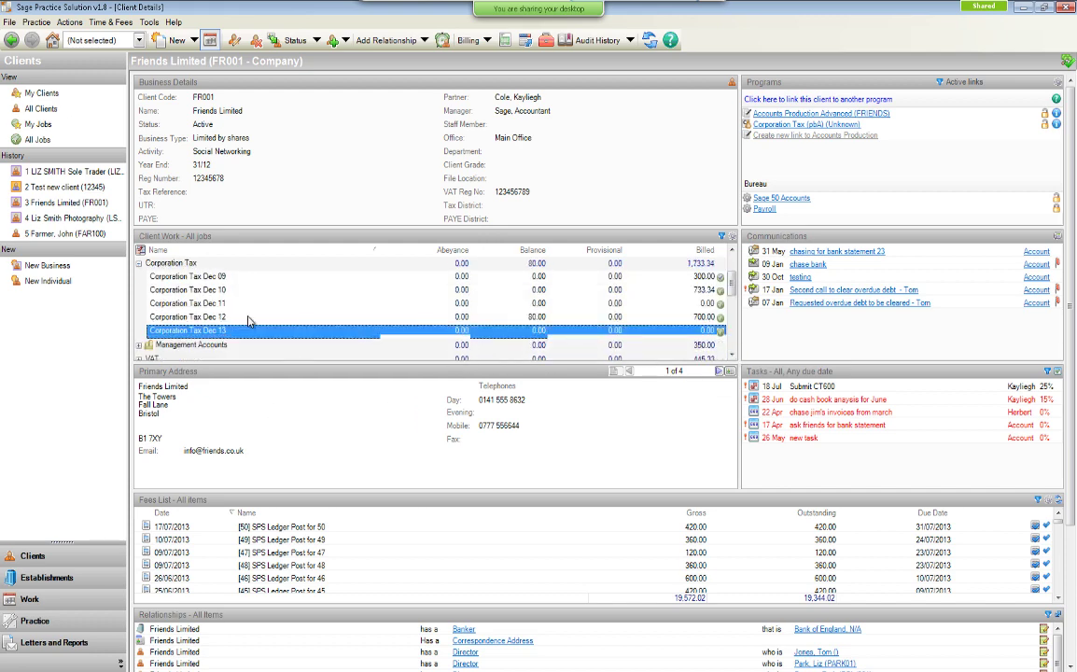
pyautogui.click(248, 318)
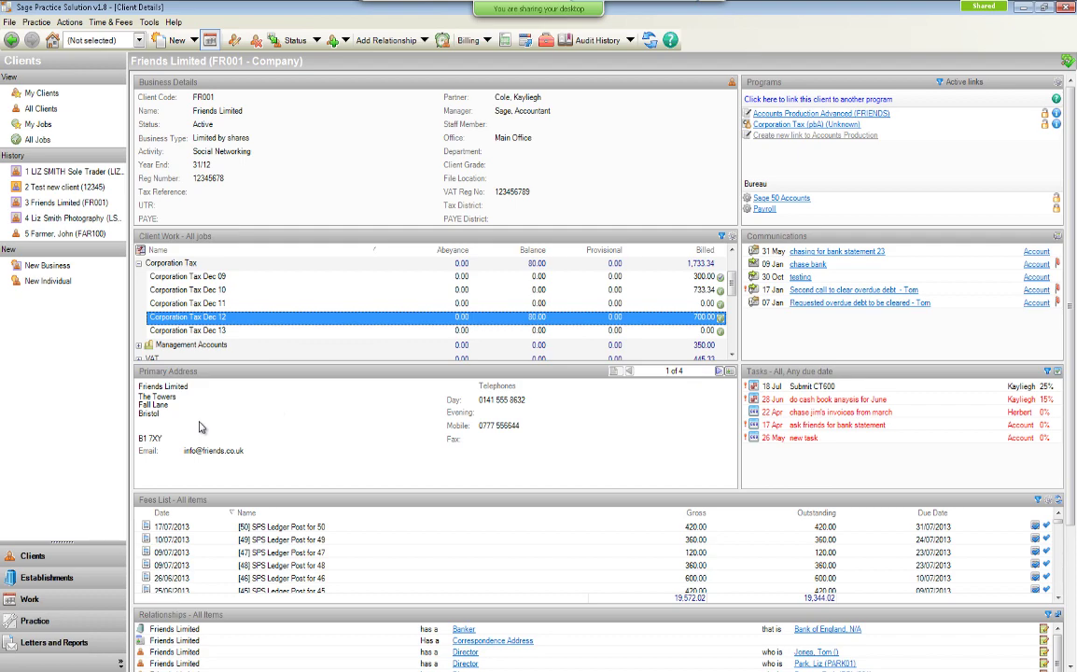
pyautogui.click(138, 263)
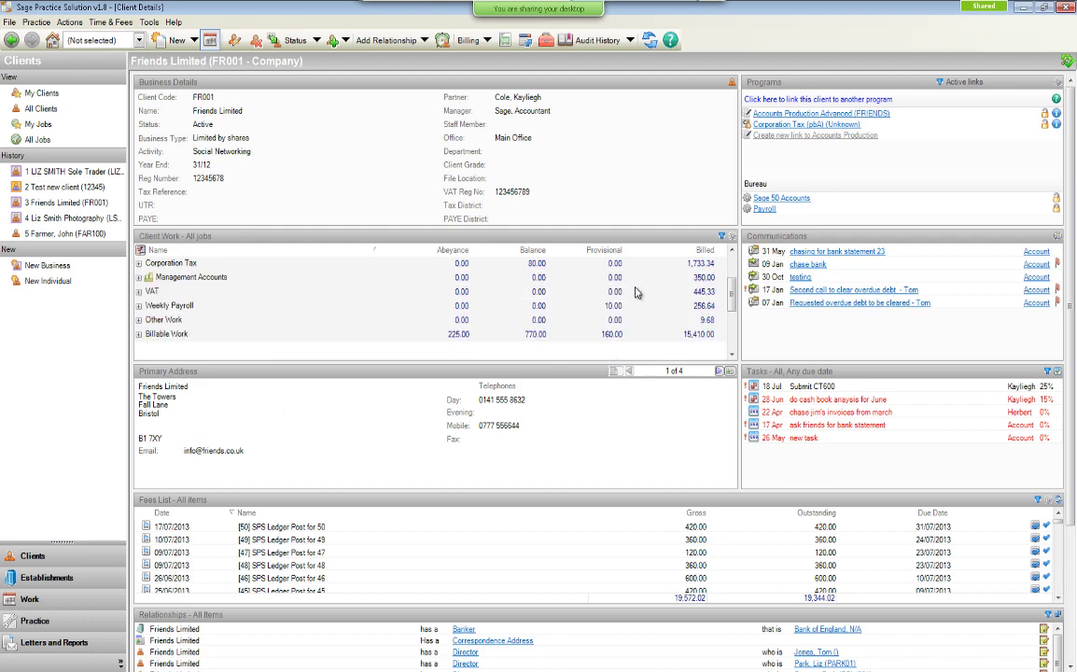
# Start an invoice for Friends Limited from the Annual Accounts Dec 12 job, and check that job's billable time entry.
pyautogui.scroll(3, 663, 266)
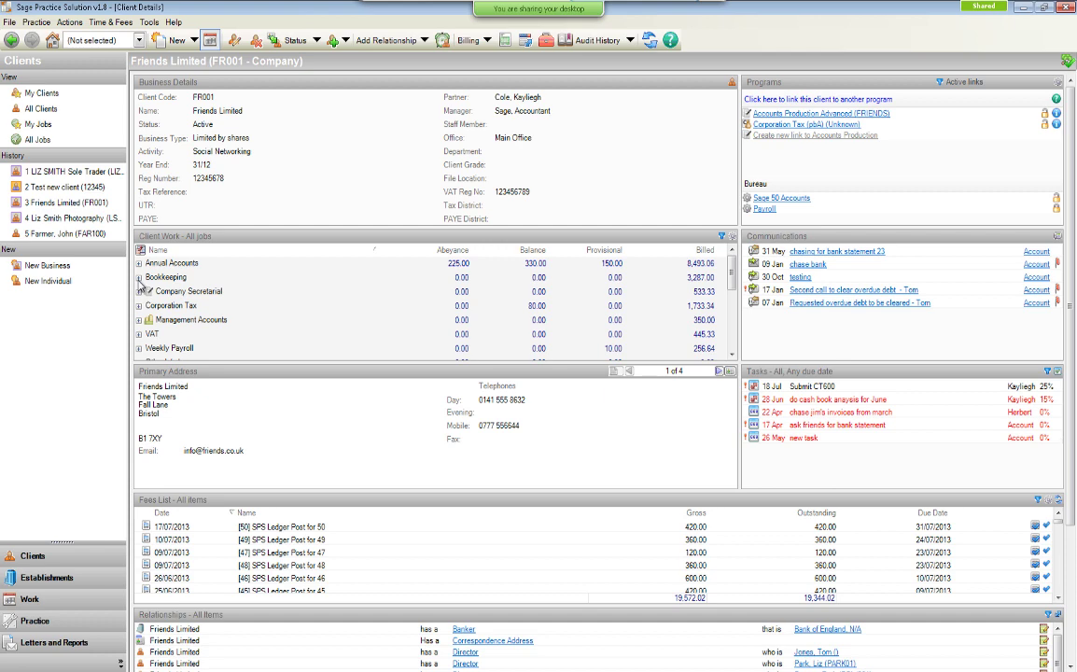
pyautogui.click(139, 265)
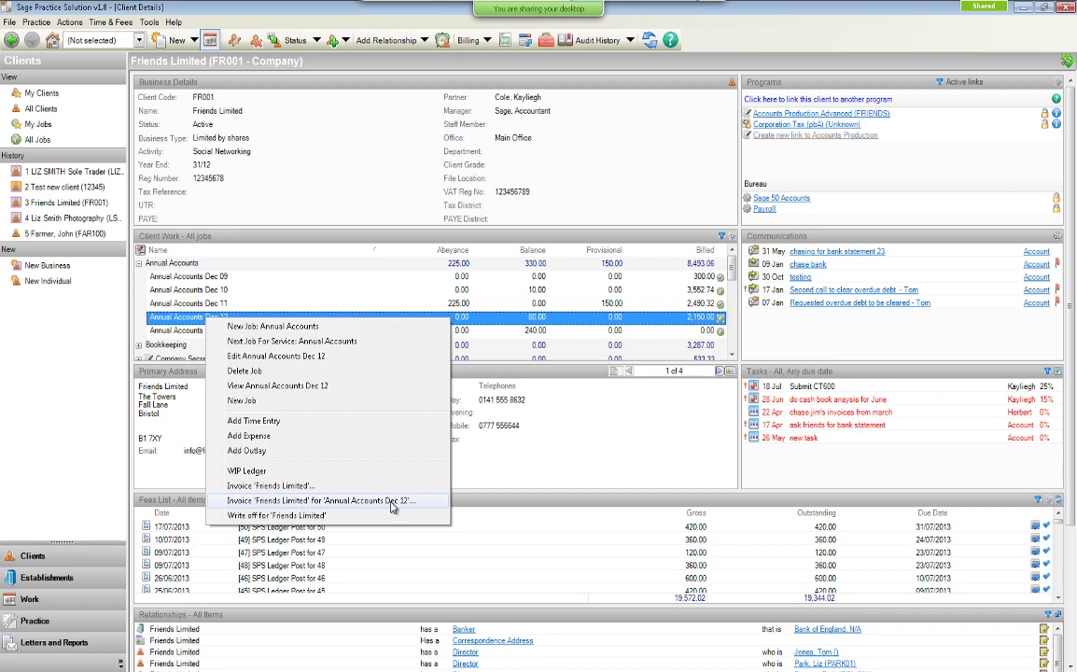
pyautogui.click(272, 486)
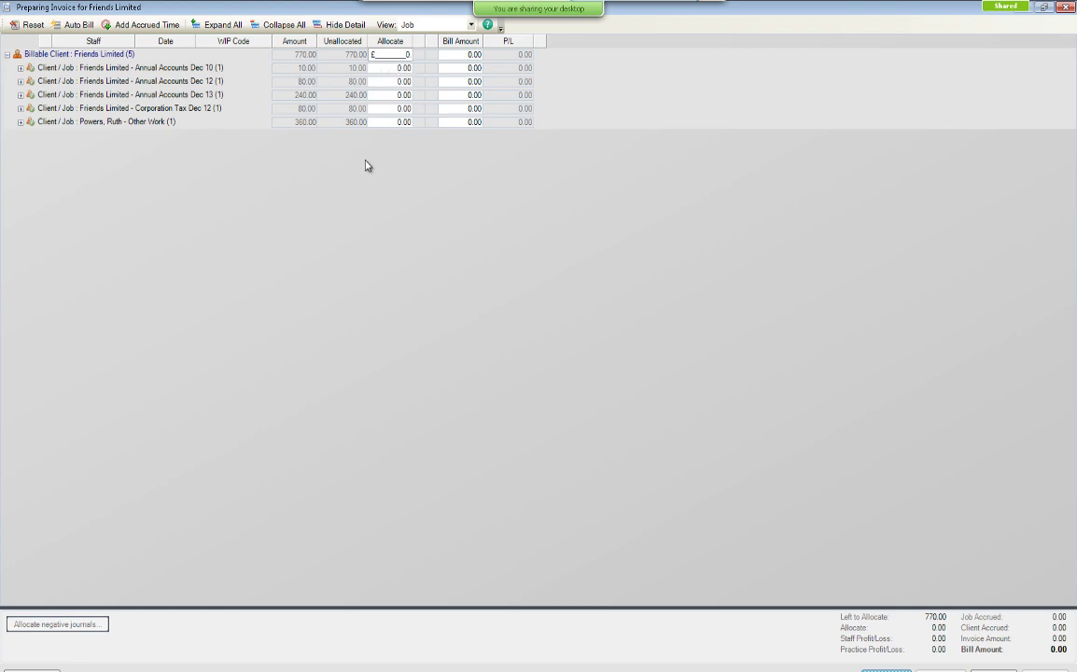
pyautogui.click(21, 81)
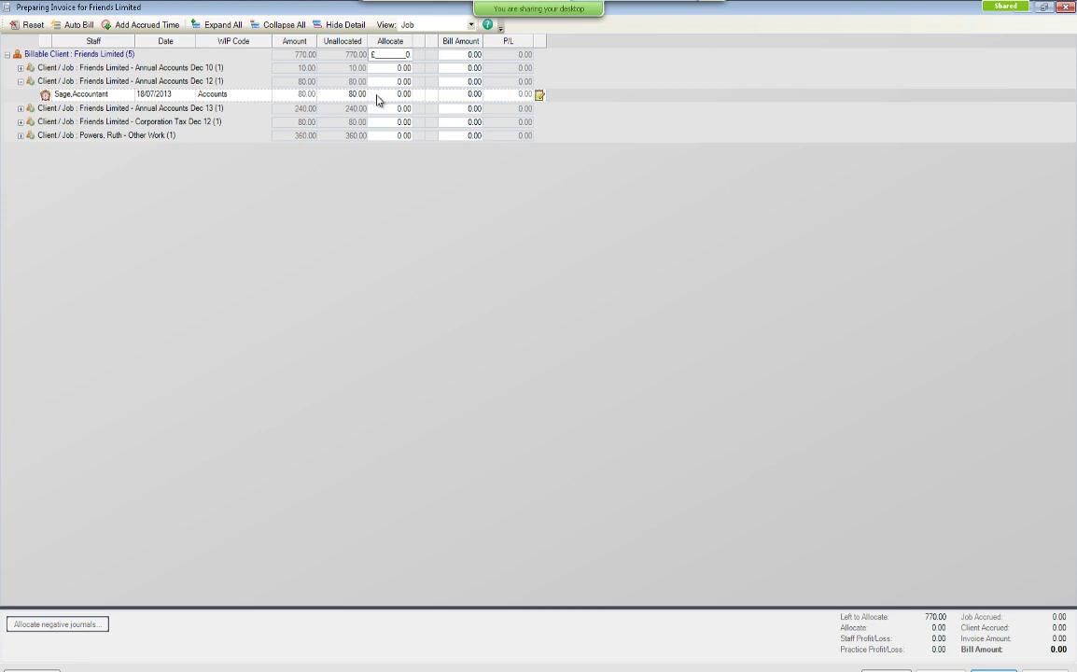
pyautogui.moveTo(540, 96)
pyautogui.click(20, 80)
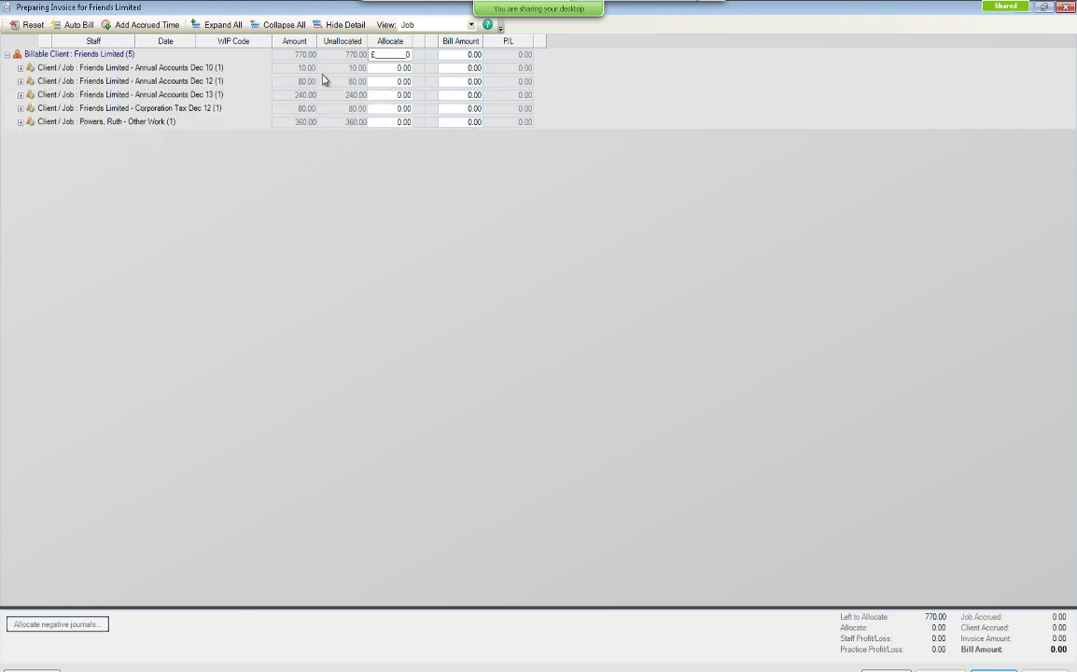
# Allocate 80 to the Annual Accounts Dec 12 job and 80 to the Corporation Tax Dec 12 job.
pyautogui.click(393, 80)
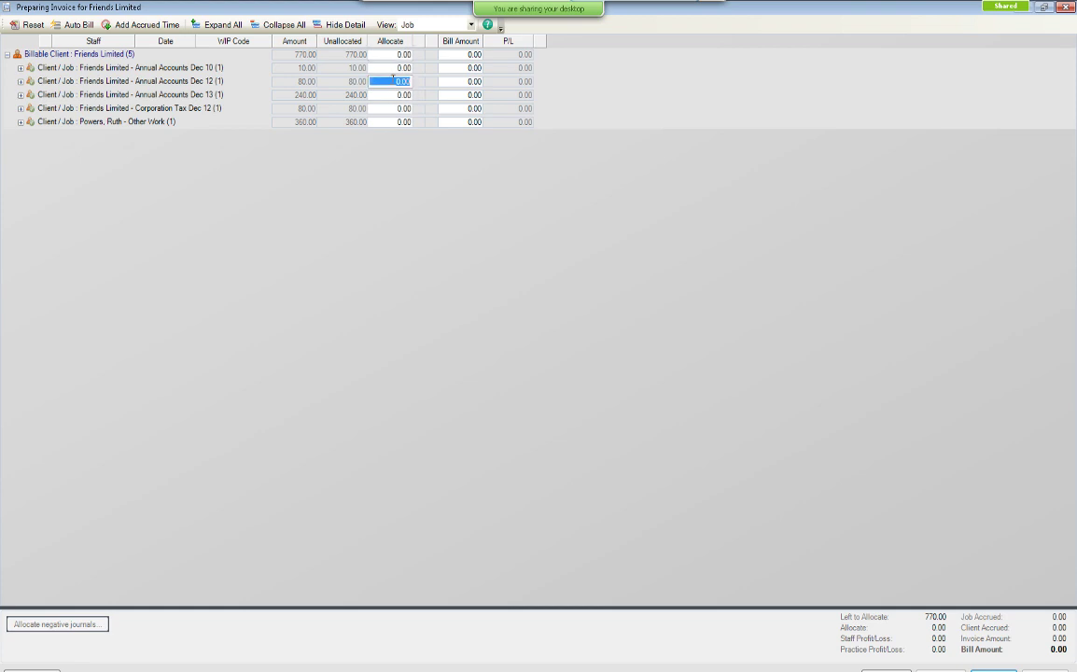
pyautogui.write('80')
pyautogui.click(386, 111)
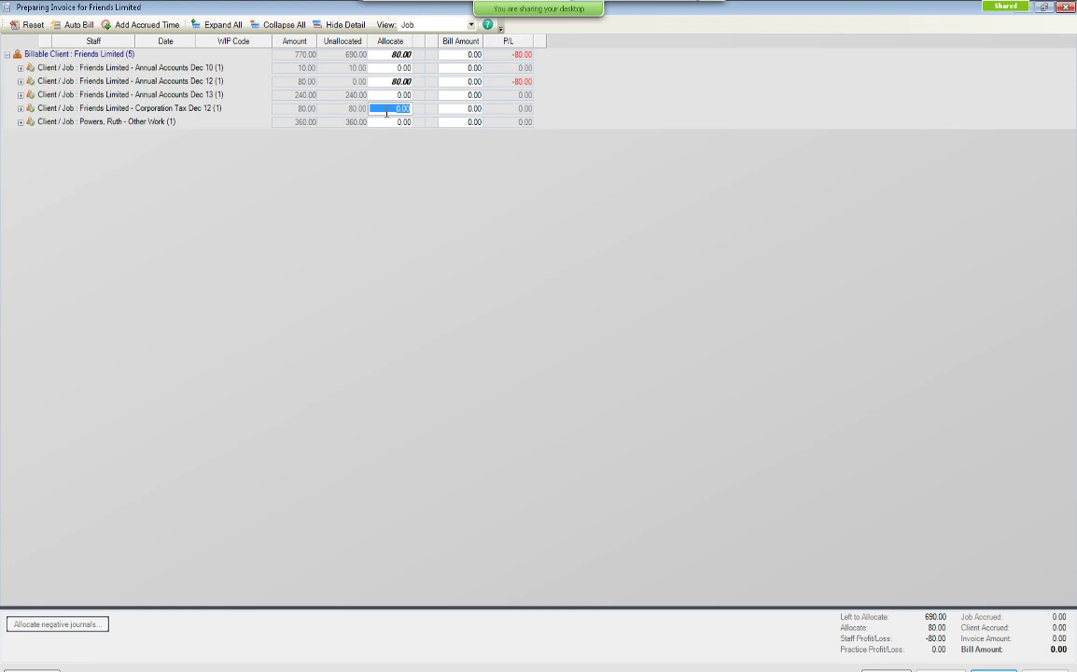
pyautogui.write('80')
pyautogui.press('Tab')
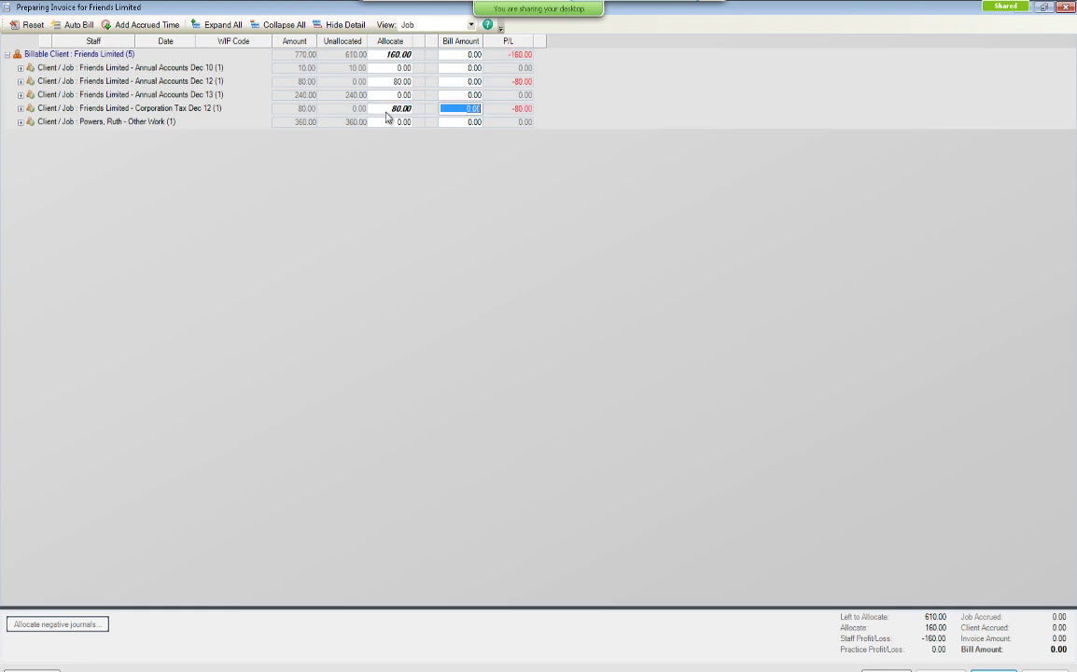
# Set the overall bill amount for Friends Limited to 200, and check the amount billed on the Corporation Tax Dec 12 entry.
pyautogui.click(467, 55)
pyautogui.write('2')
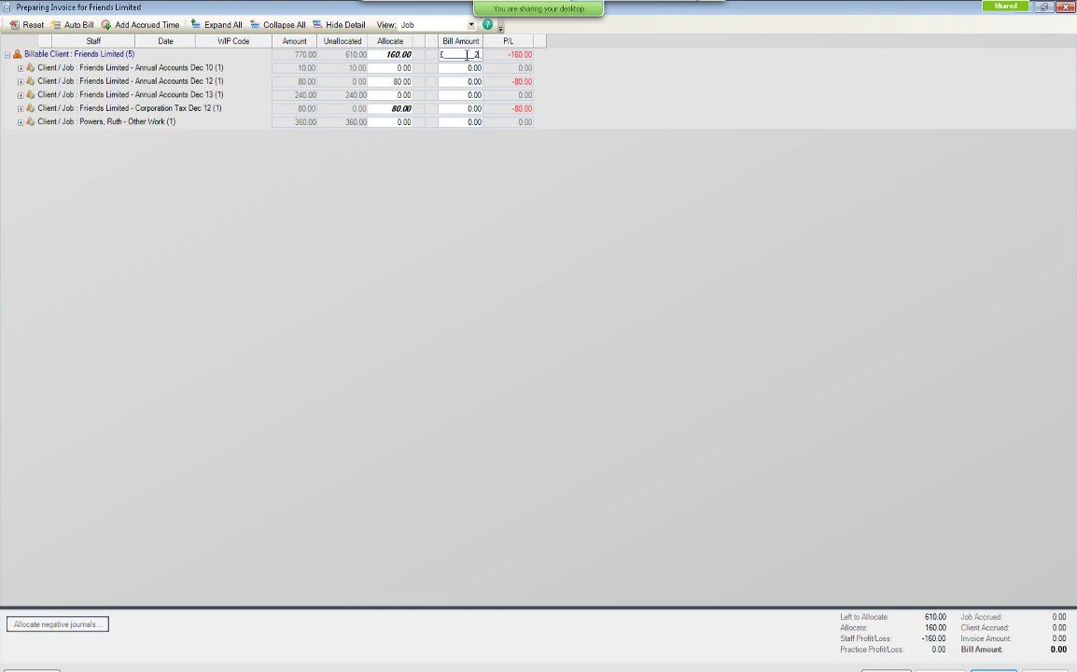
pyautogui.write('00')
pyautogui.press('Tab')
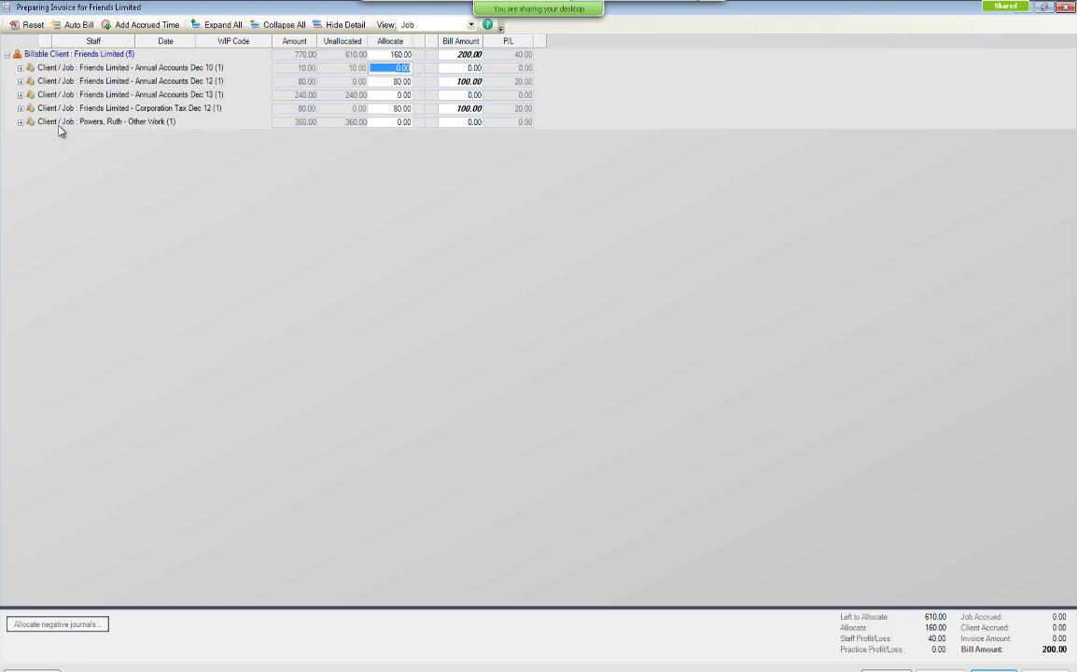
pyautogui.click(20, 109)
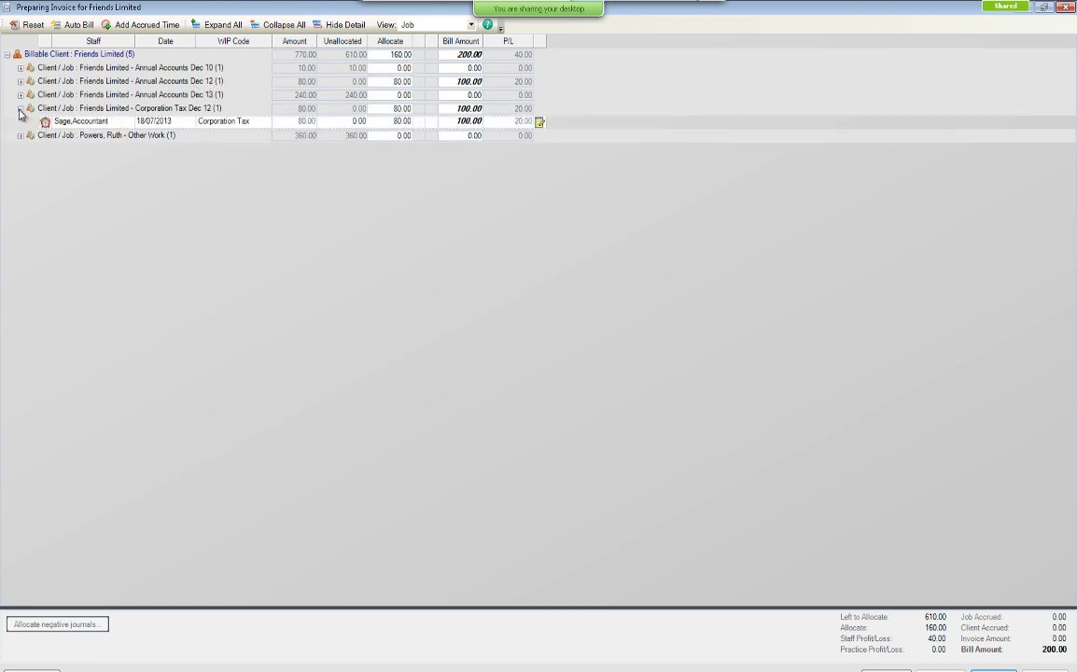
pyautogui.click(19, 110)
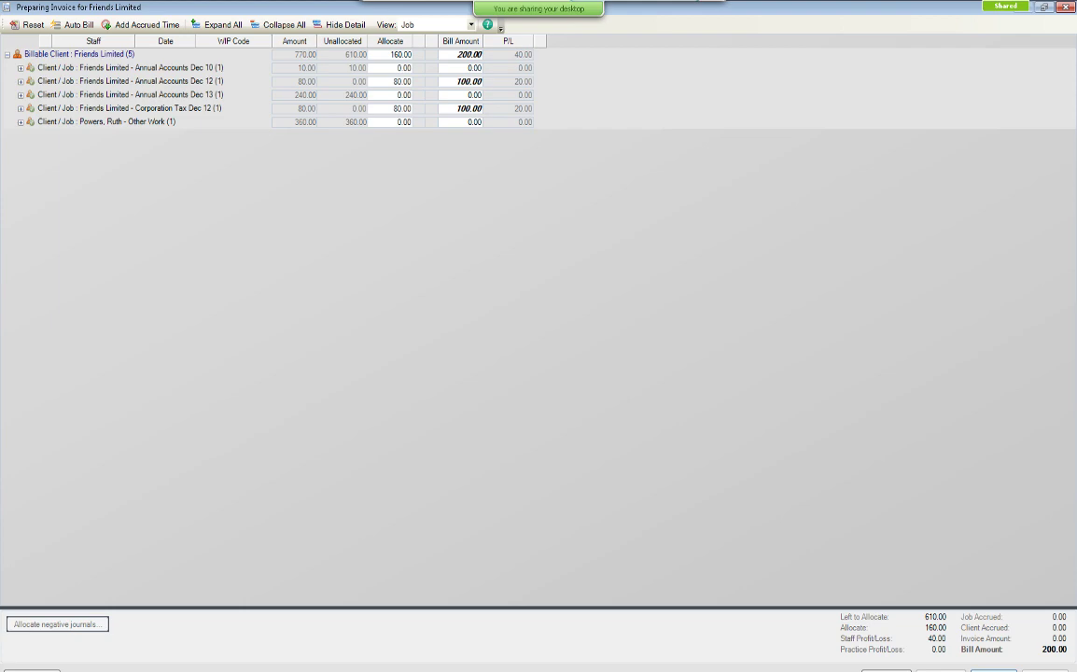
# Continue to the invoice details and keep the invoice status as Posted.
pyautogui.click(993, 670)
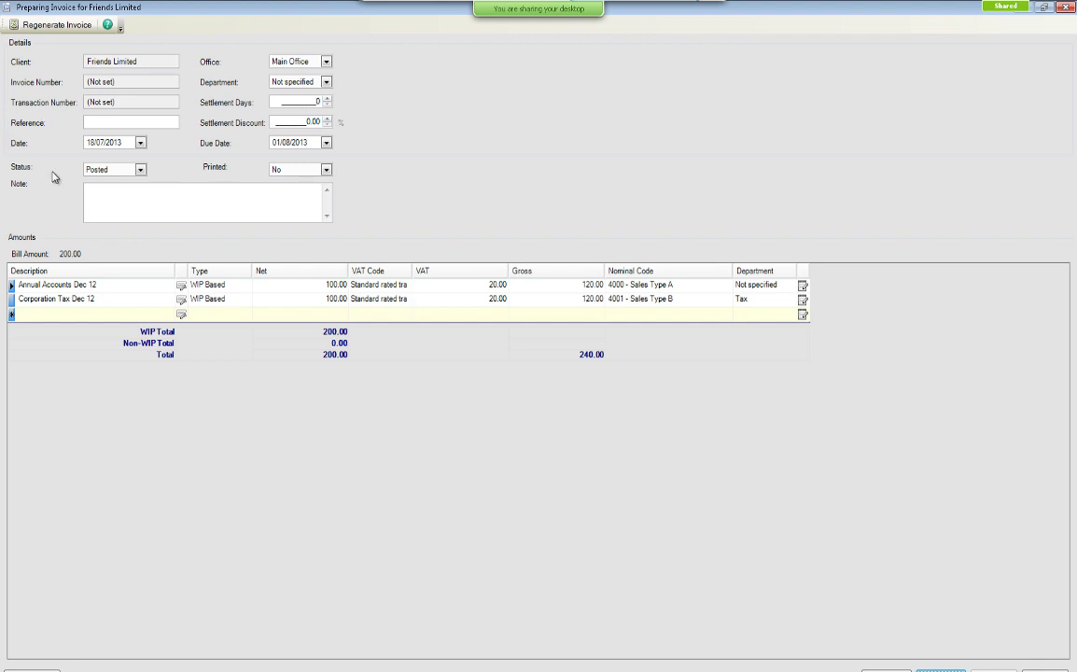
pyautogui.click(140, 171)
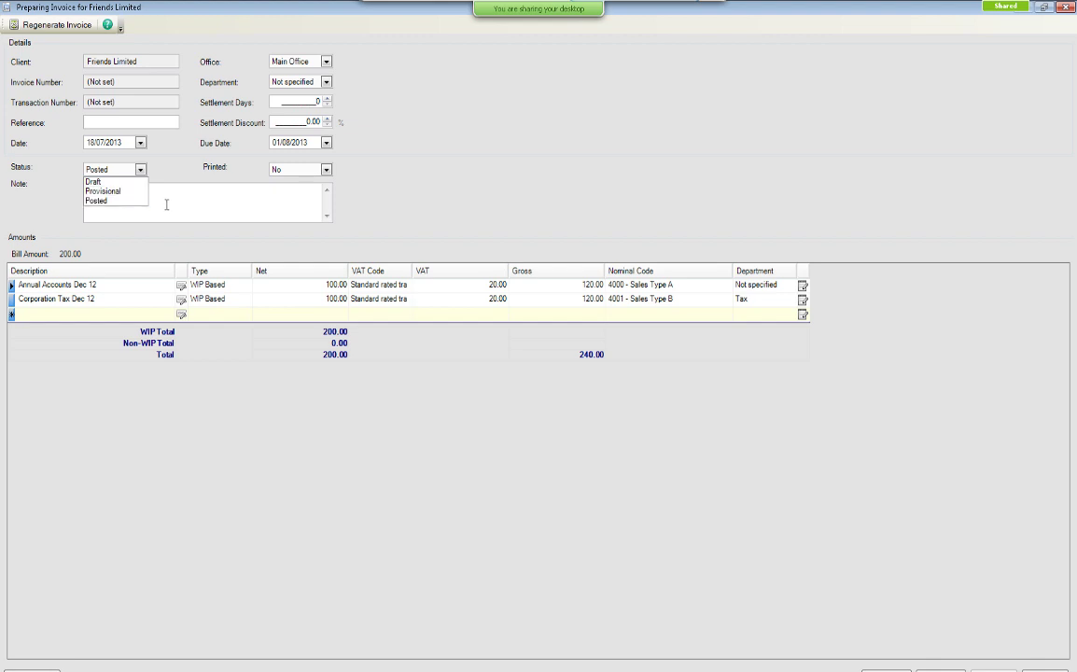
pyautogui.click(122, 202)
pyautogui.click(156, 211)
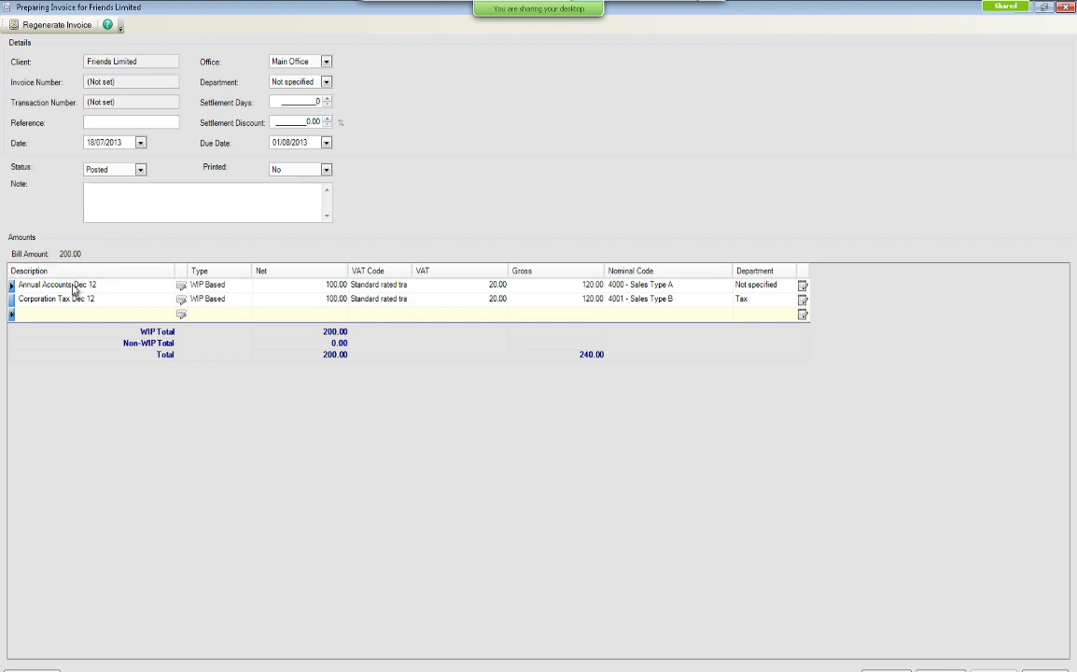
# Describe the Annual Accounts Dec 12 line with the Annual Accounts paragraph, completed with "31st Dec 2012" as the year end.
pyautogui.click(182, 289)
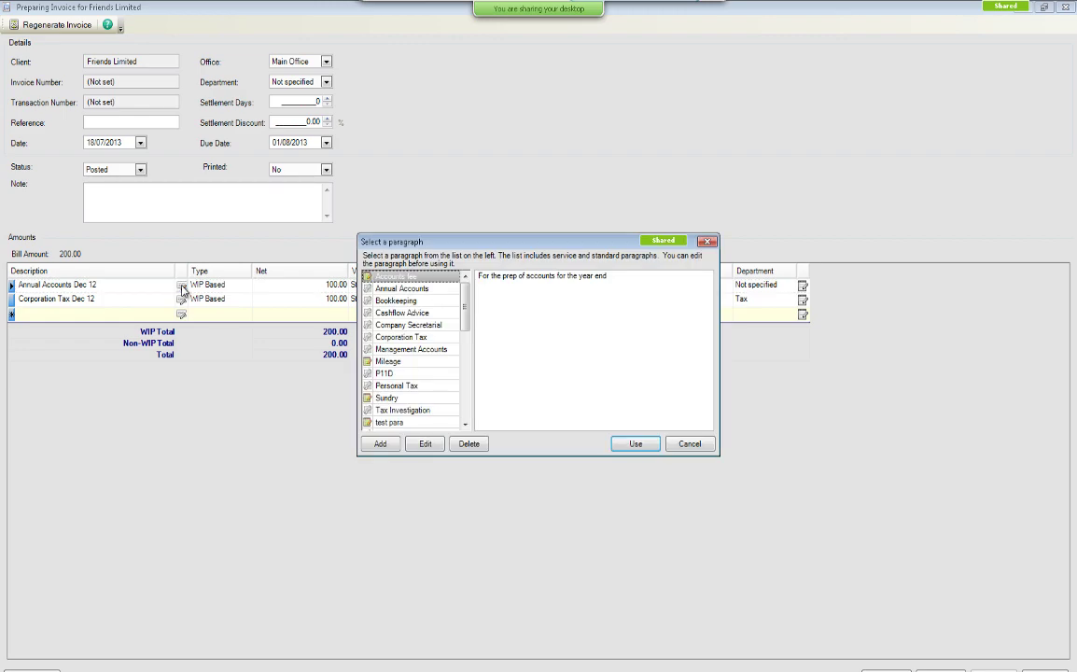
pyautogui.click(403, 288)
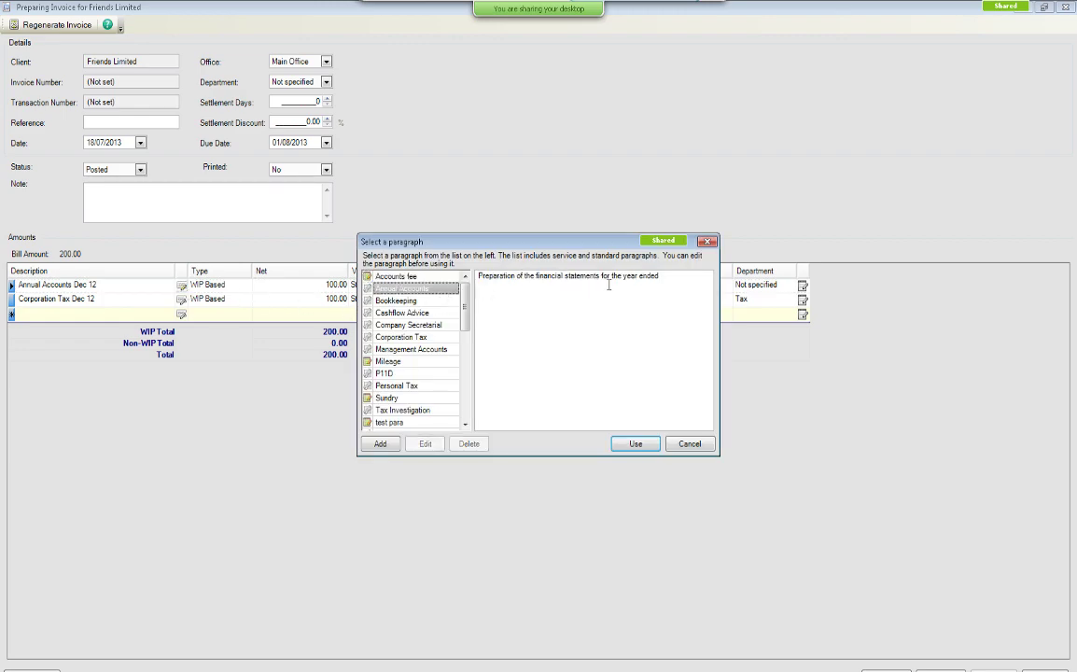
pyautogui.click(674, 274)
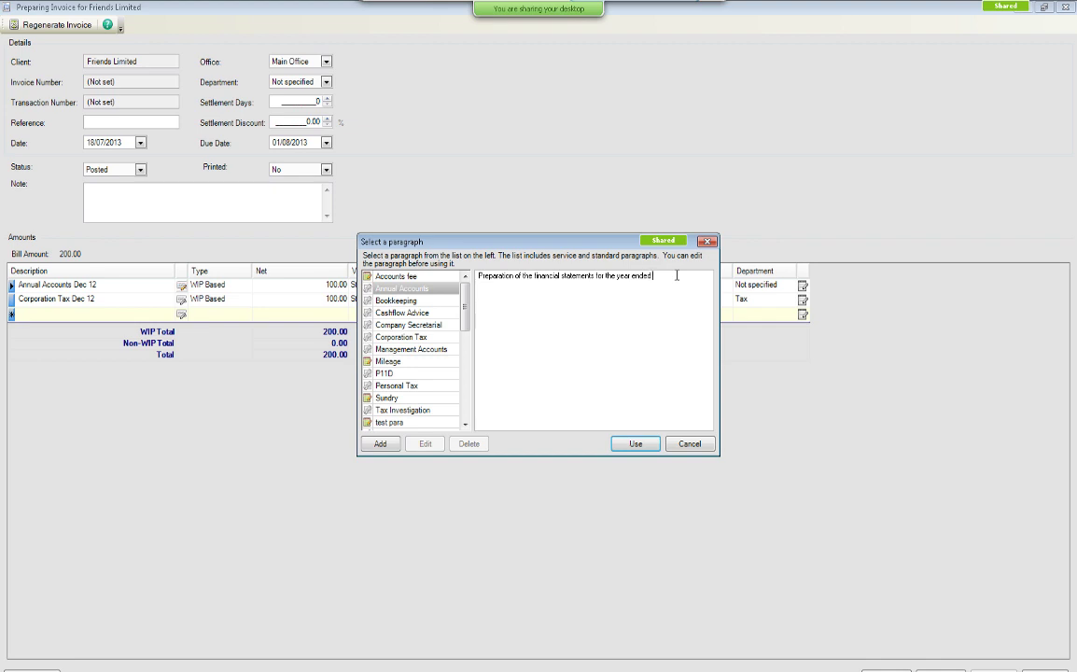
pyautogui.write('31st Dec 2012')
pyautogui.click(634, 444)
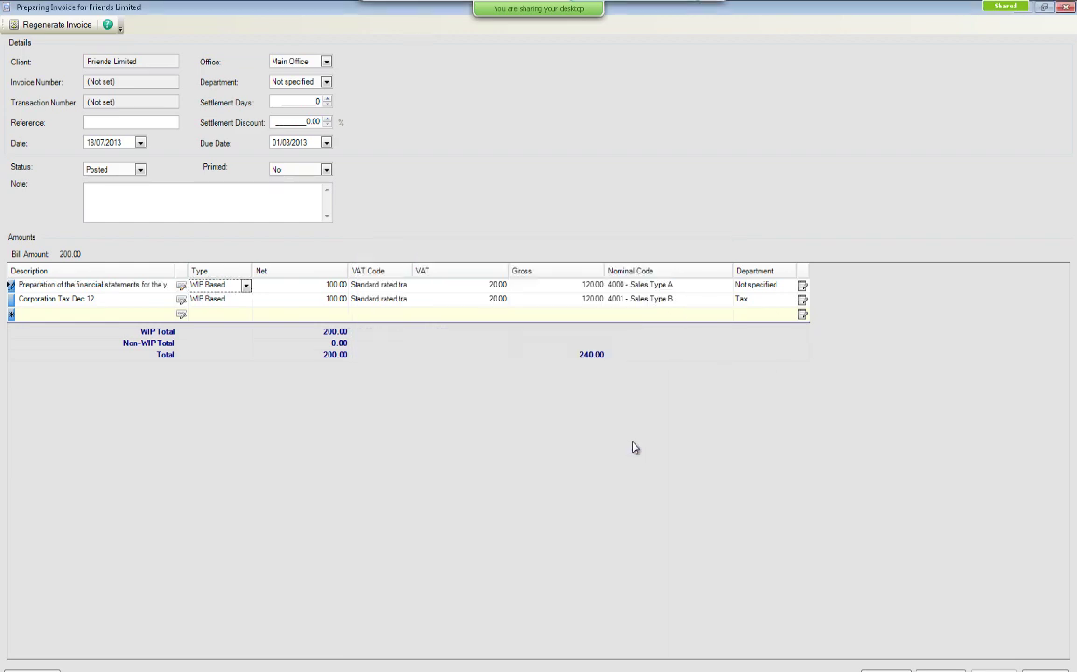
# Describe the Corporation Tax Dec 12 line with the Corporation Tax paragraph, completed with "31st Dec 2012" as the year end.
pyautogui.click(182, 301)
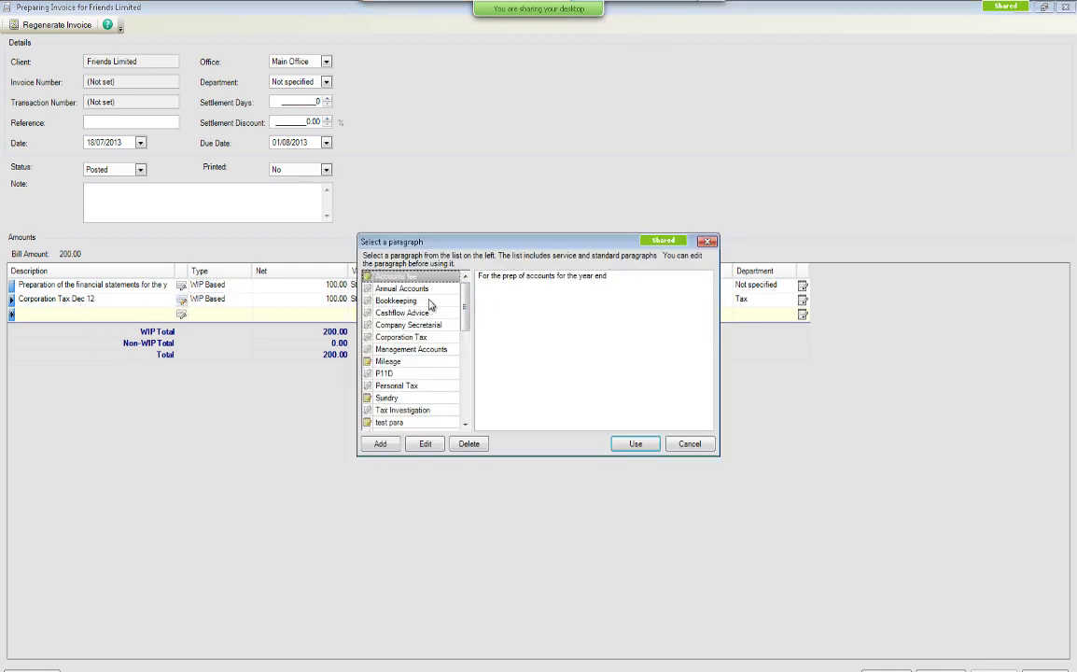
pyautogui.click(435, 338)
pyautogui.tripleClick(674, 276)
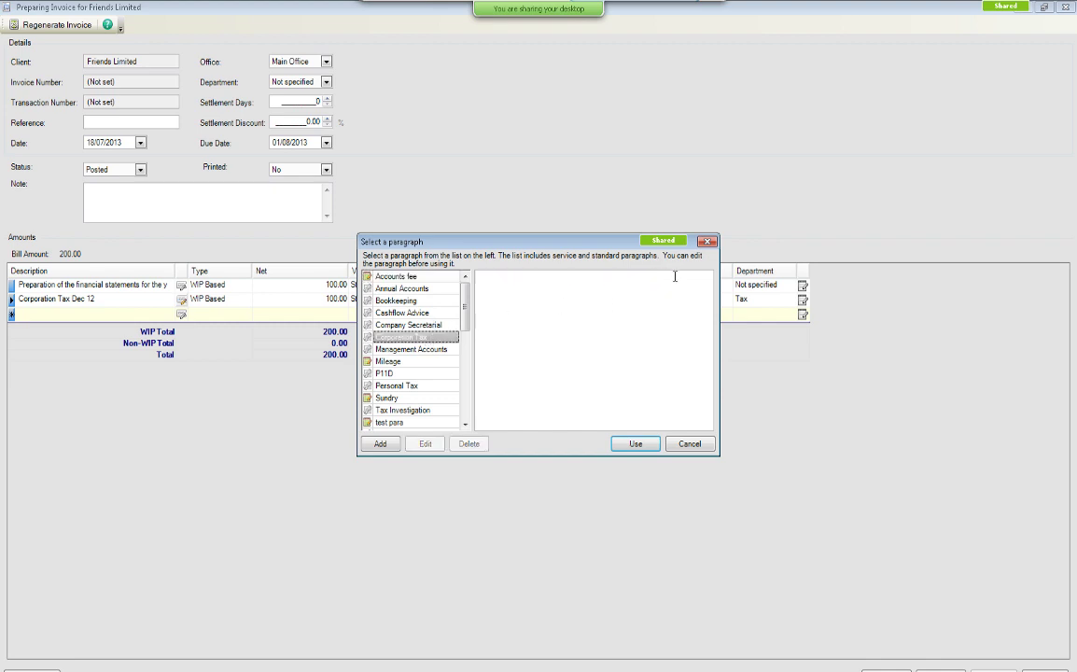
pyautogui.click(674, 276)
pyautogui.write('31st Dec')
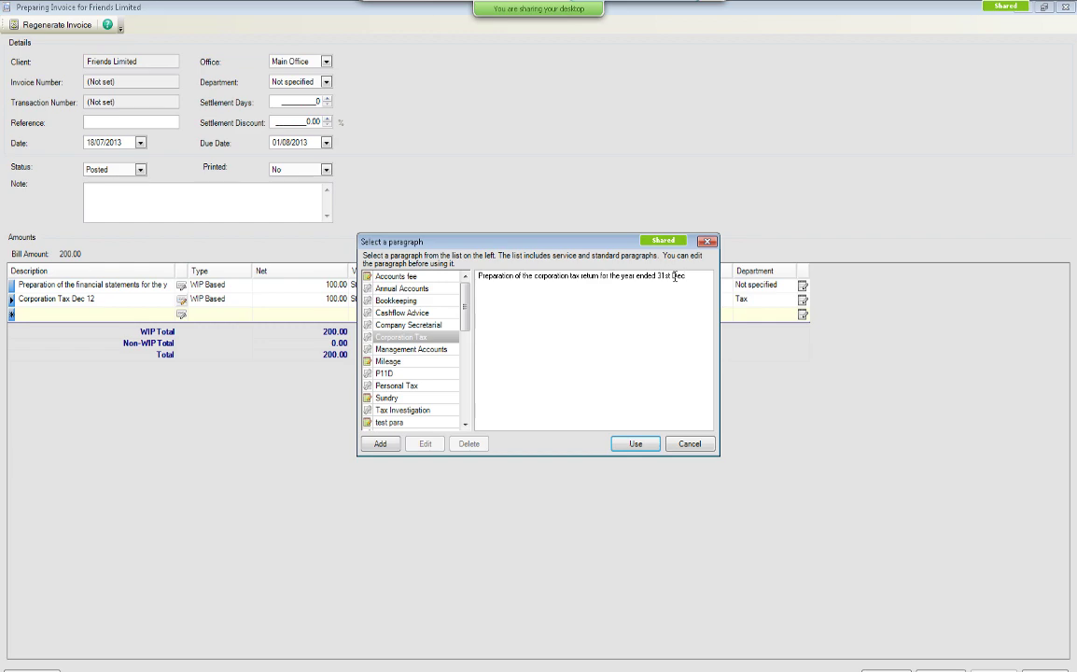
pyautogui.write('2012')
pyautogui.click(633, 443)
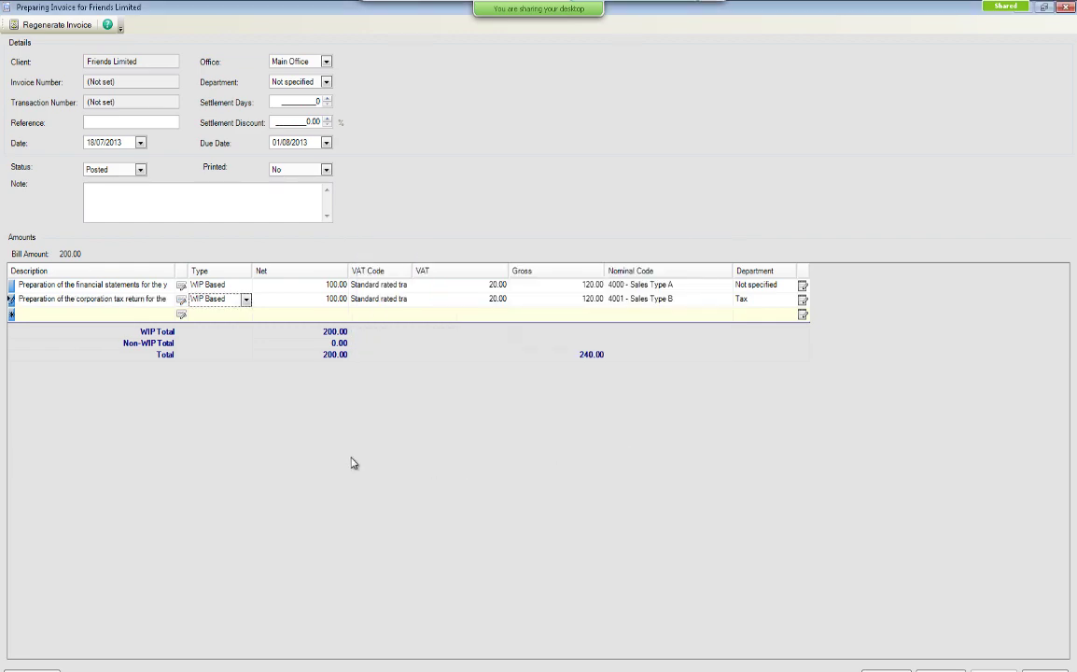
# Keep the corporation tax line as WIP Based and create the invoice in the billing system.
pyautogui.click(246, 300)
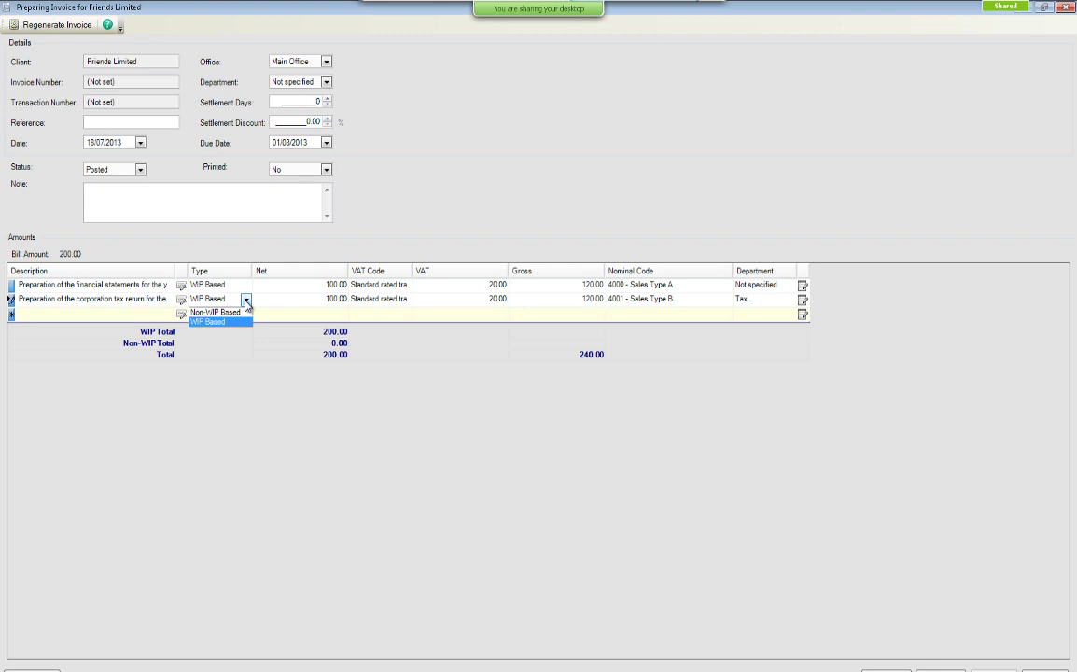
pyautogui.click(246, 300)
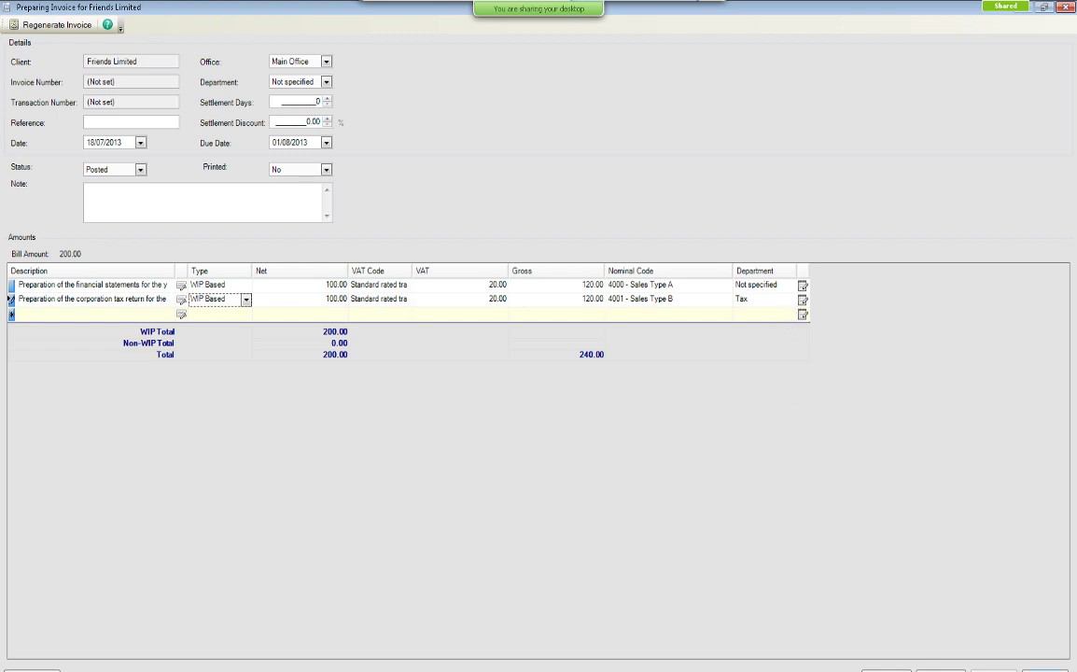
pyautogui.click(1045, 670)
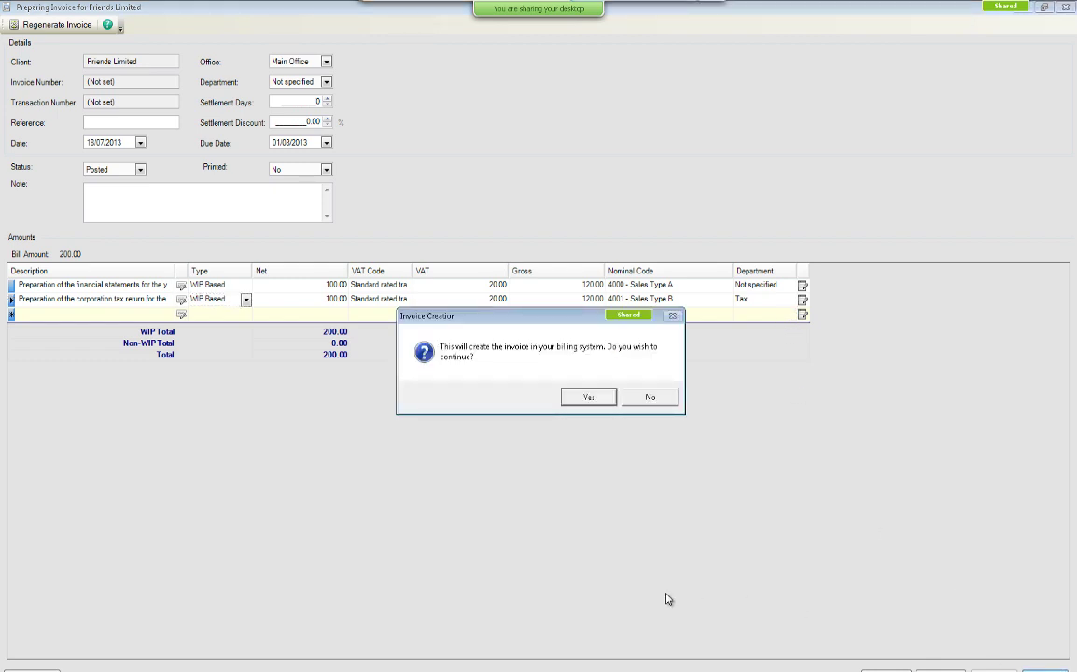
pyautogui.click(589, 398)
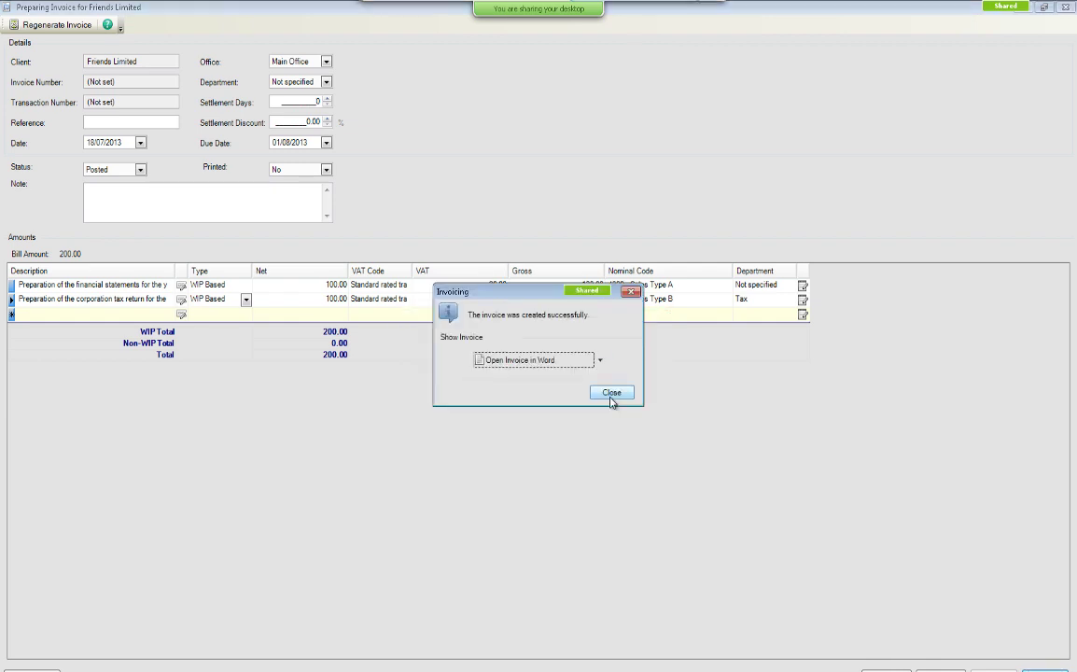
# Open the created invoice in Word with the Invoice layout, and review its lines, totals and payment details.
pyautogui.click(539, 364)
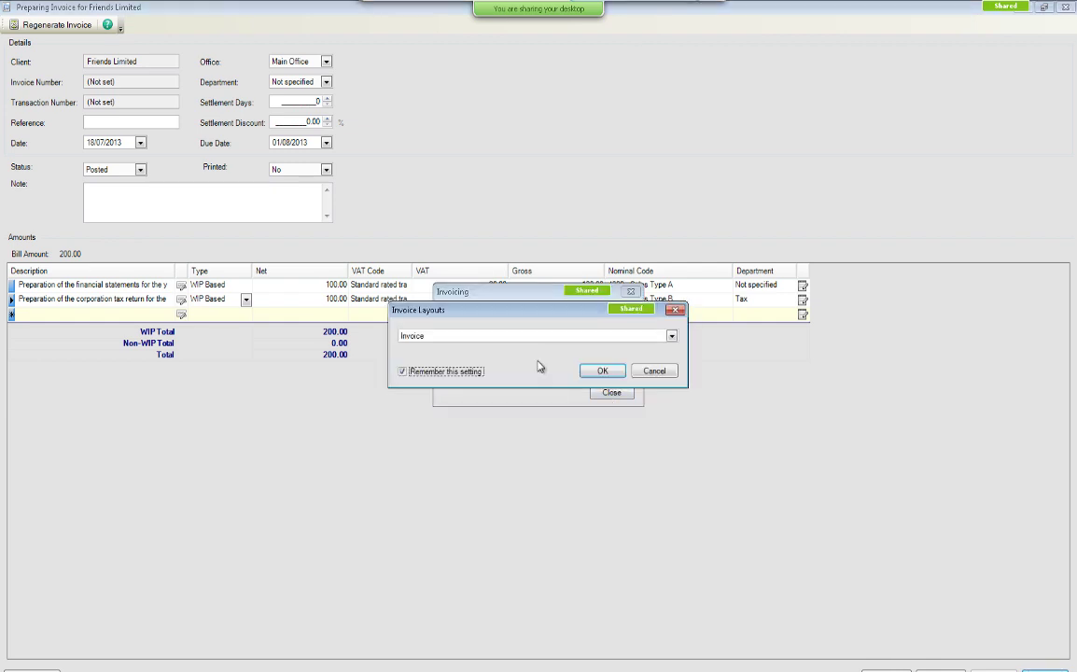
pyautogui.click(605, 372)
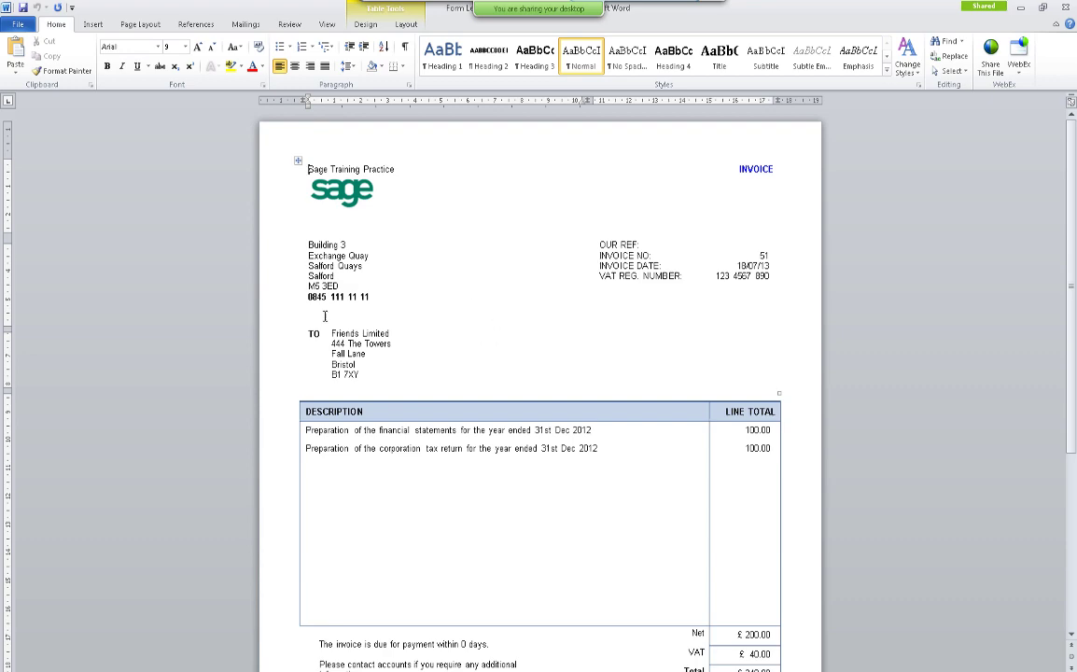
pyautogui.scroll(-1, 594, 390)
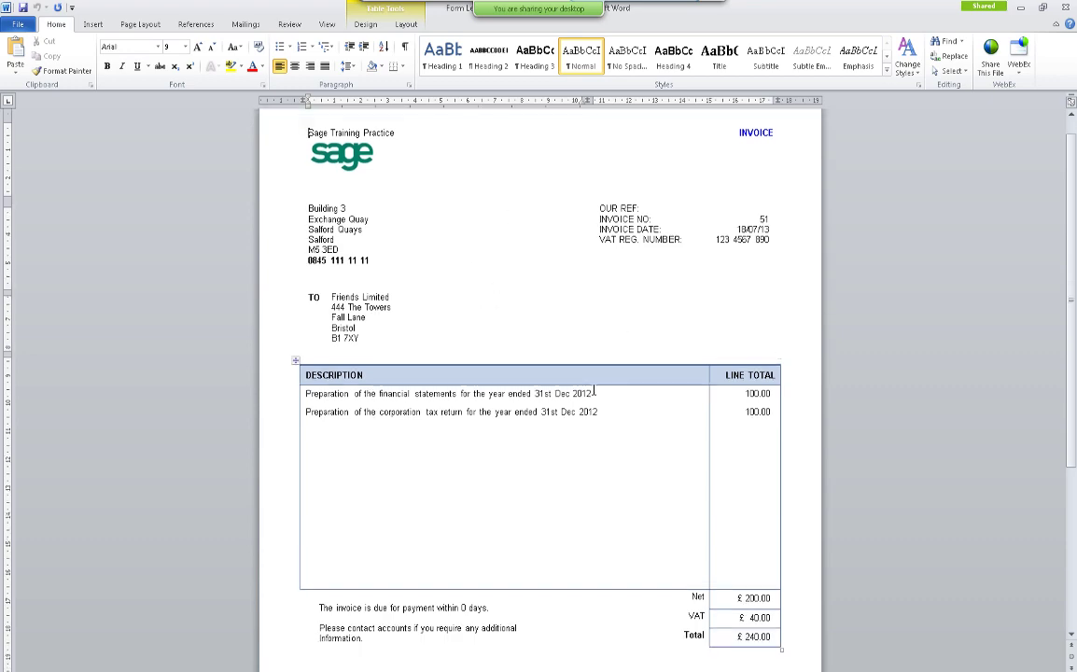
pyautogui.scroll(-3, 593, 392)
pyautogui.scroll(-3, 592, 390)
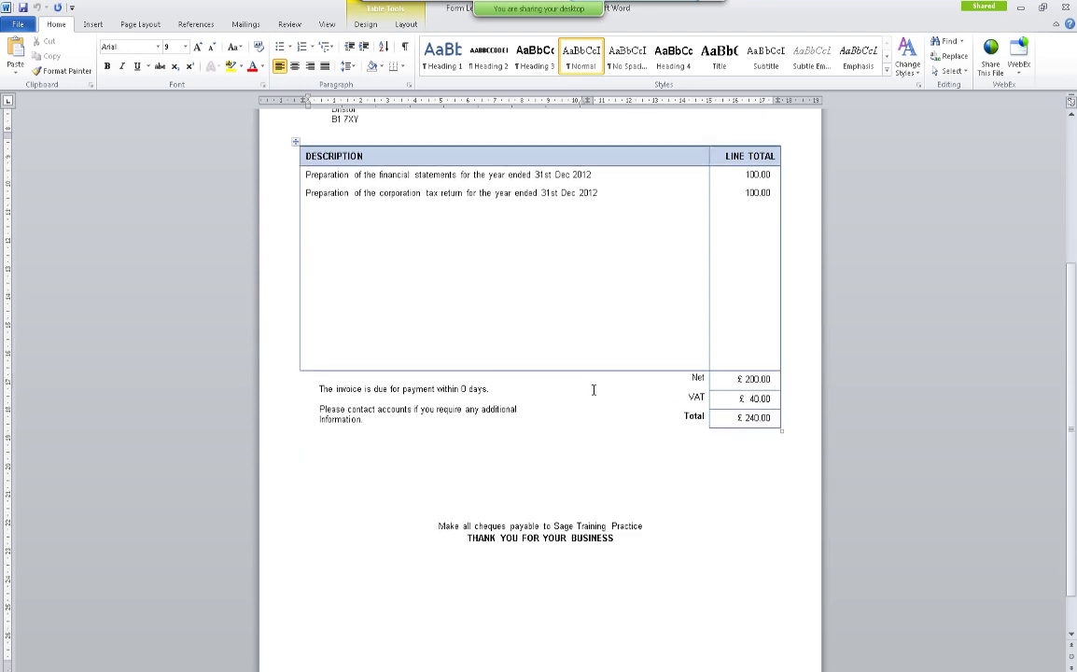
# Review the Word invoice from its header down and examine the Save & Send options for e-mailing it as a PDF.
pyautogui.scroll(1, 594, 390)
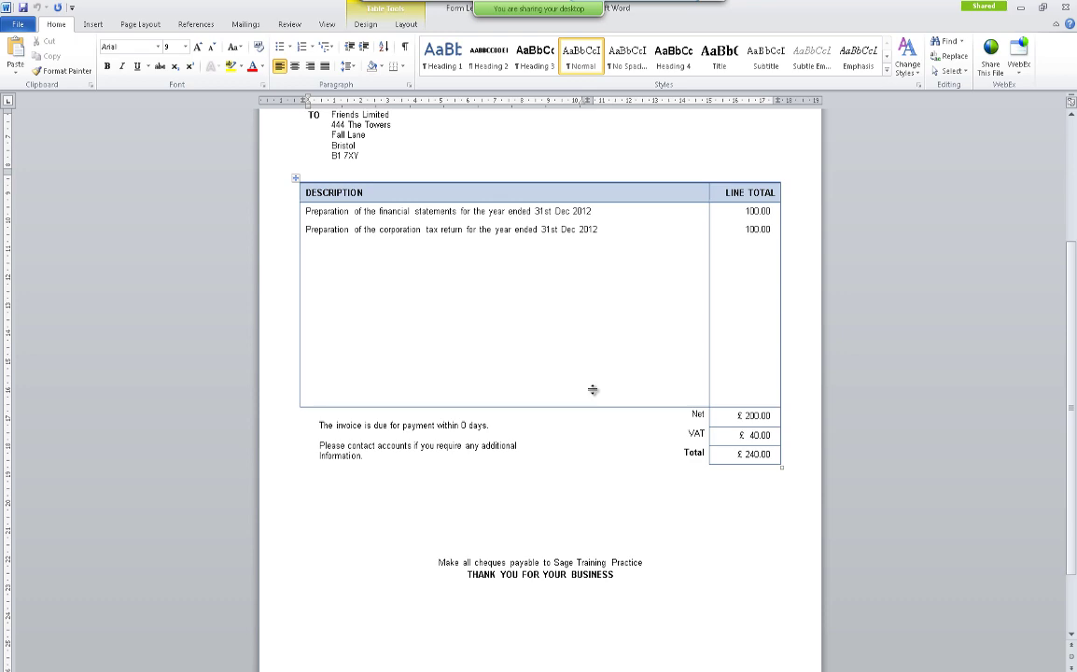
pyautogui.scroll(5, 593, 391)
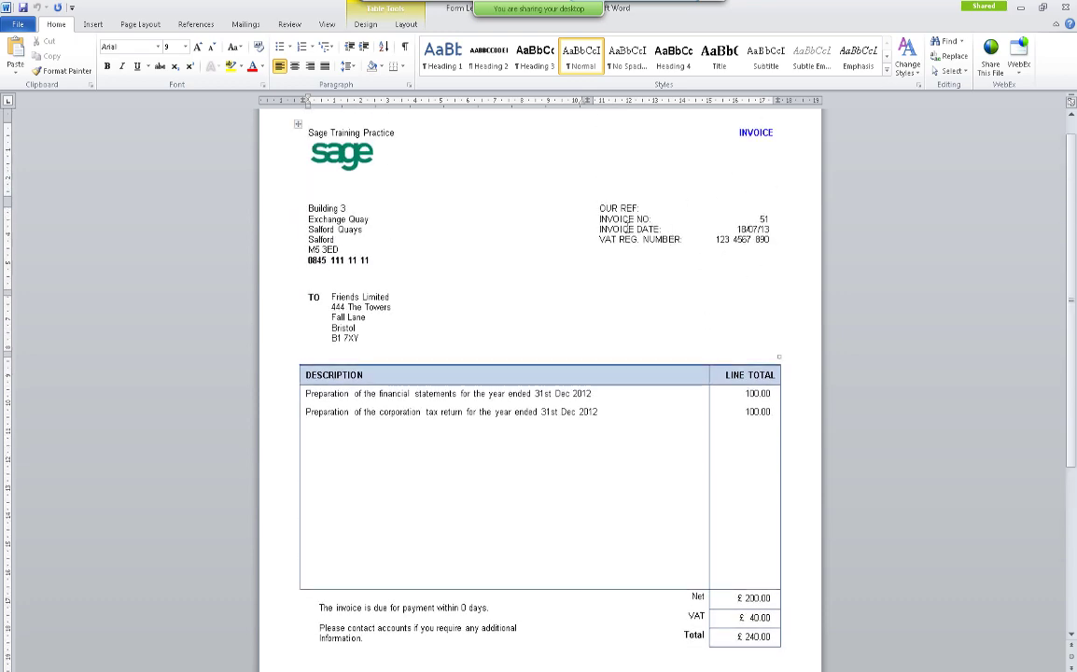
pyautogui.click(18, 25)
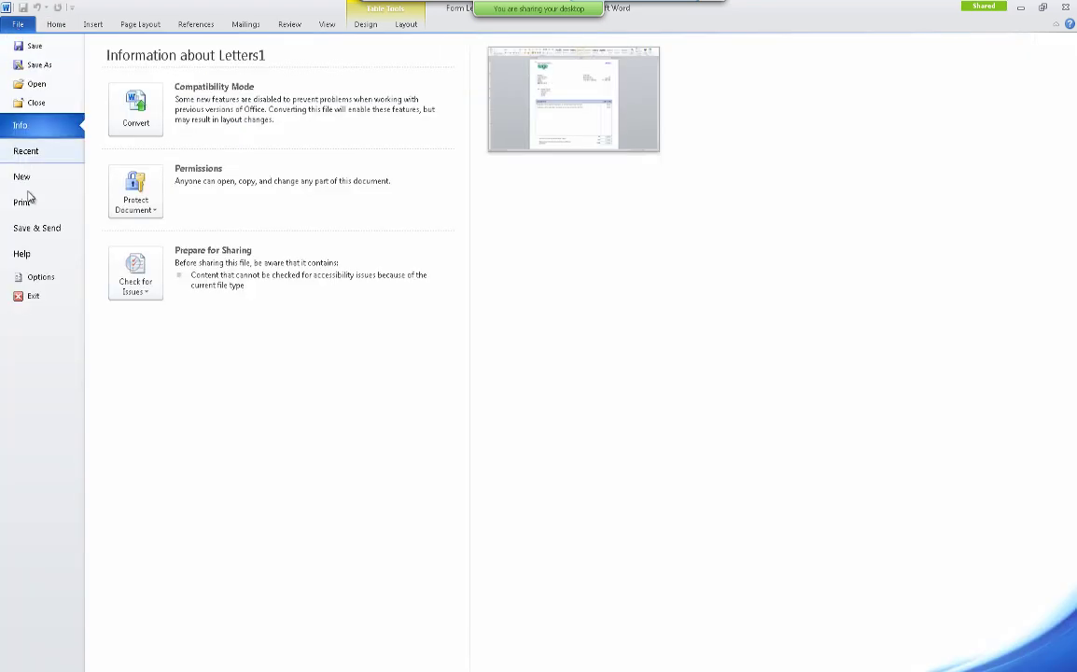
pyautogui.click(36, 228)
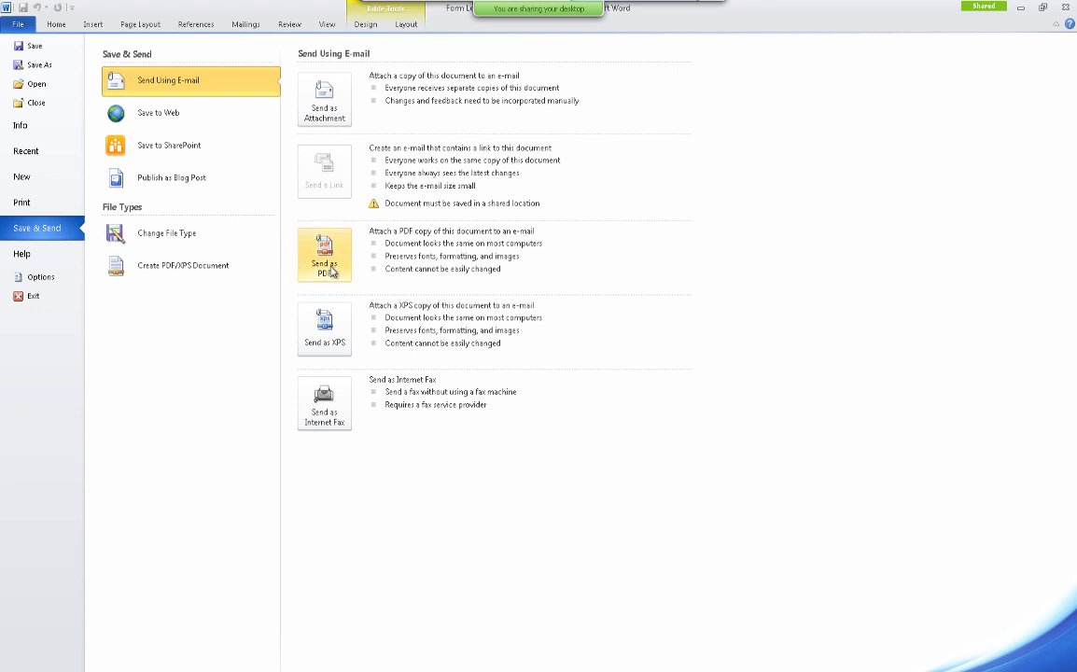
# Close the Word invoice without saving it and return to Friends Limited's client record.
pyautogui.click(1067, 6)
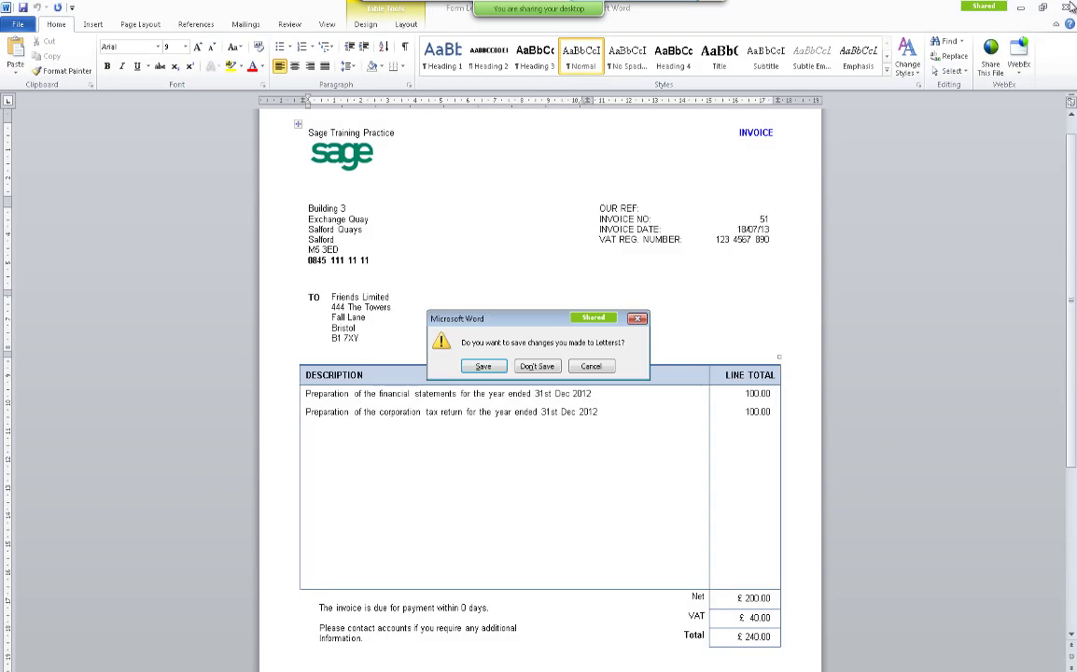
pyautogui.click(536, 366)
pyautogui.click(618, 394)
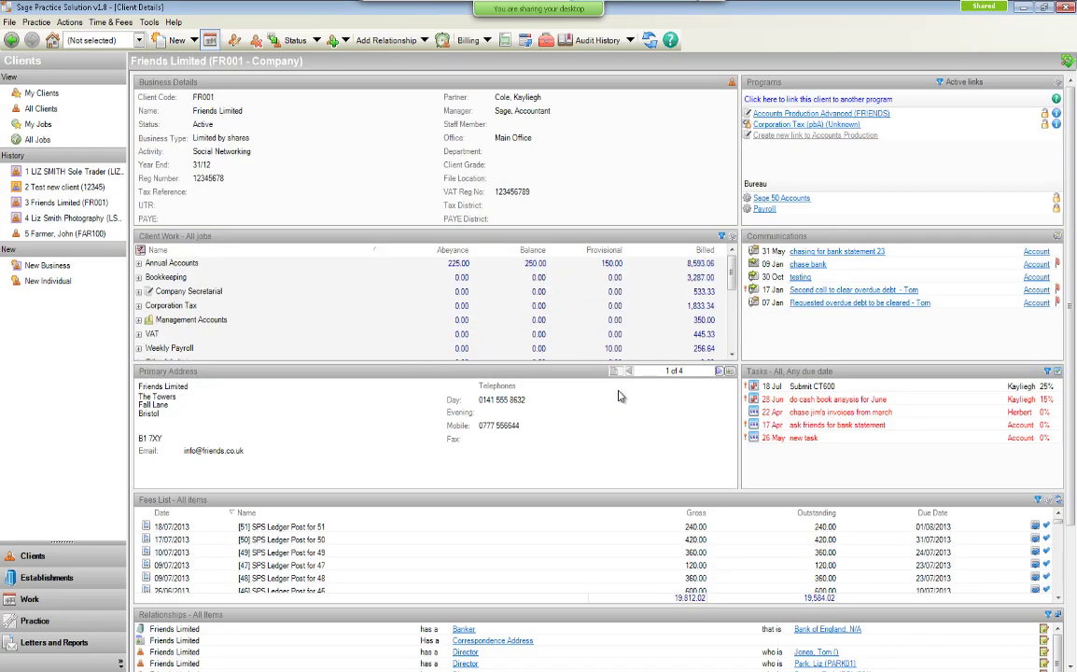
# Check the work in progress balance of the Annual Accounts Dec 12 job among the client's annual accounts jobs.
pyautogui.click(138, 263)
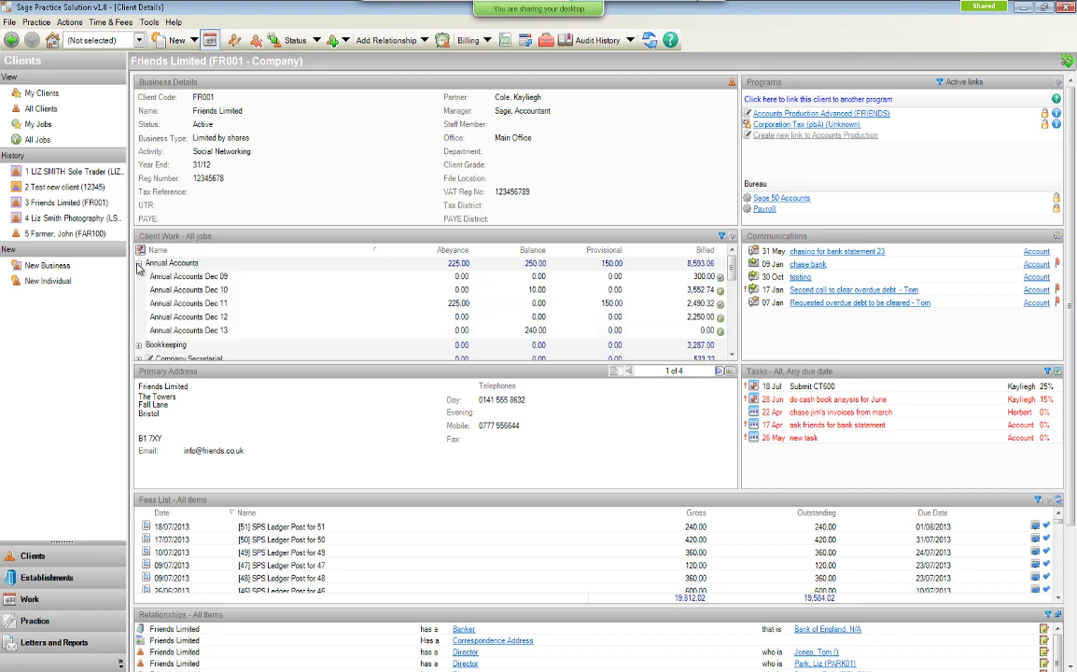
pyautogui.click(212, 320)
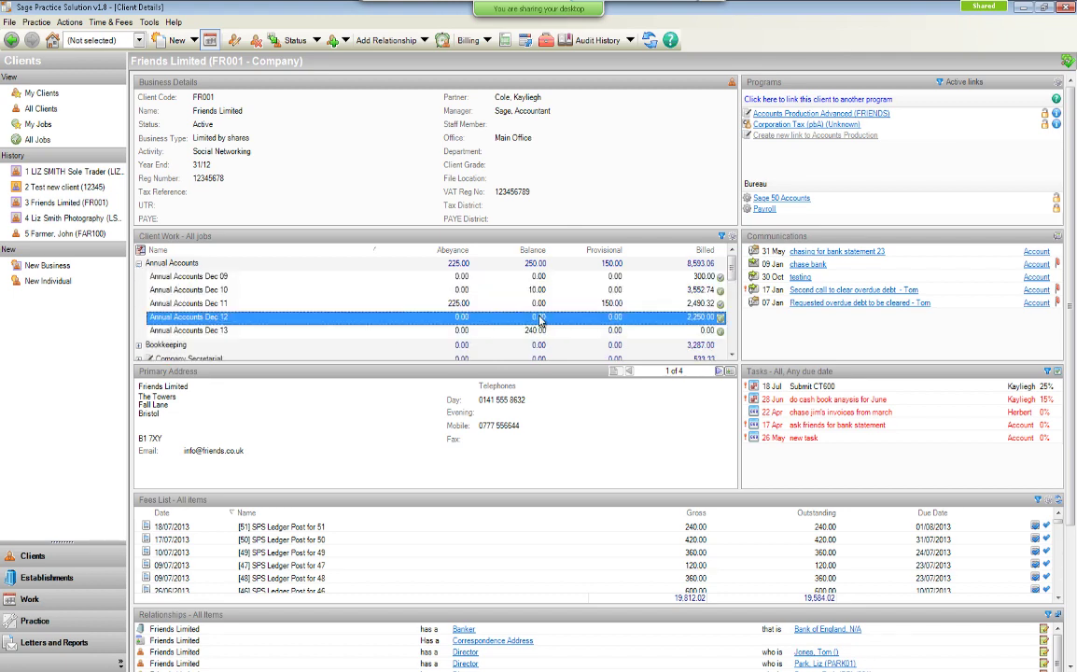
pyautogui.click(138, 263)
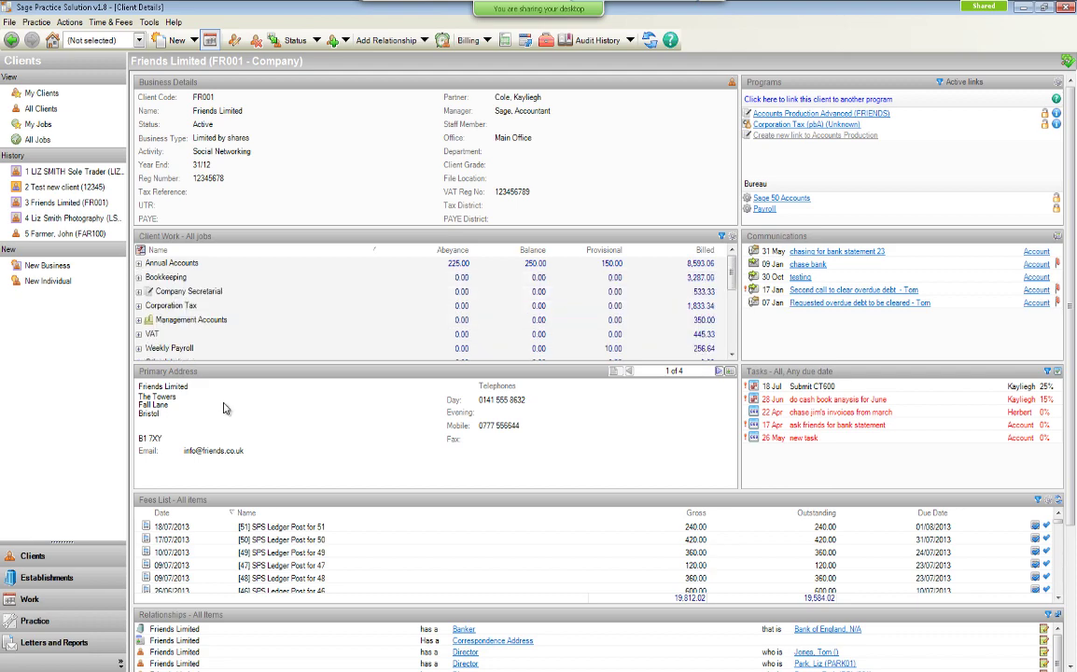
# Show the 18/07/2013 invoice from the fees list in the billing system, acknowledging the notice about posted invoices.
pyautogui.rightClick(306, 532)
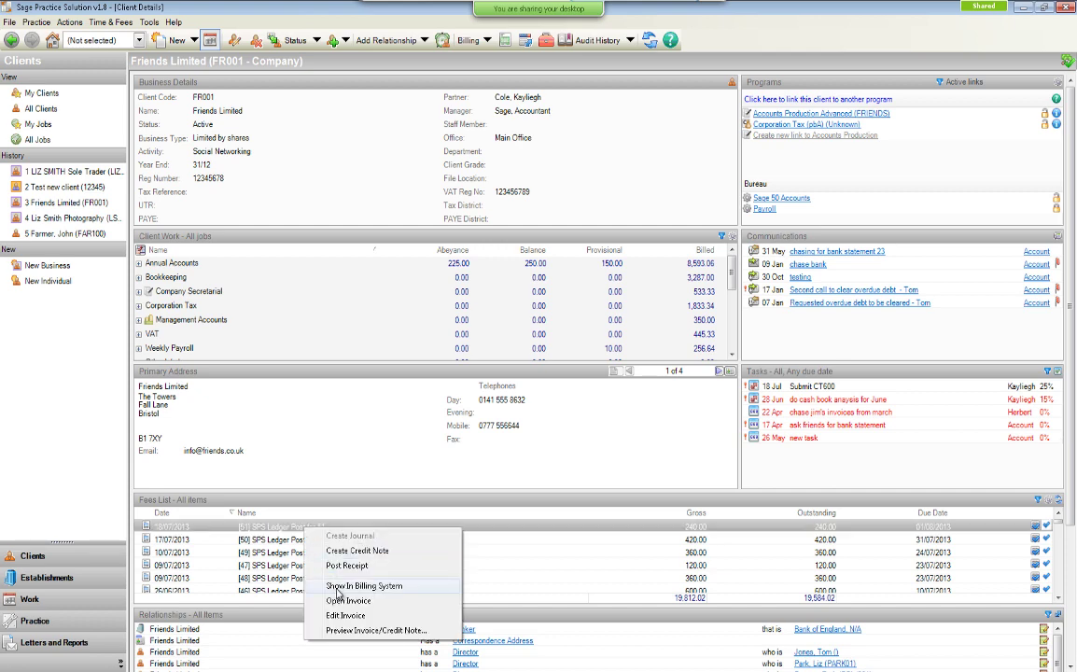
pyautogui.click(338, 586)
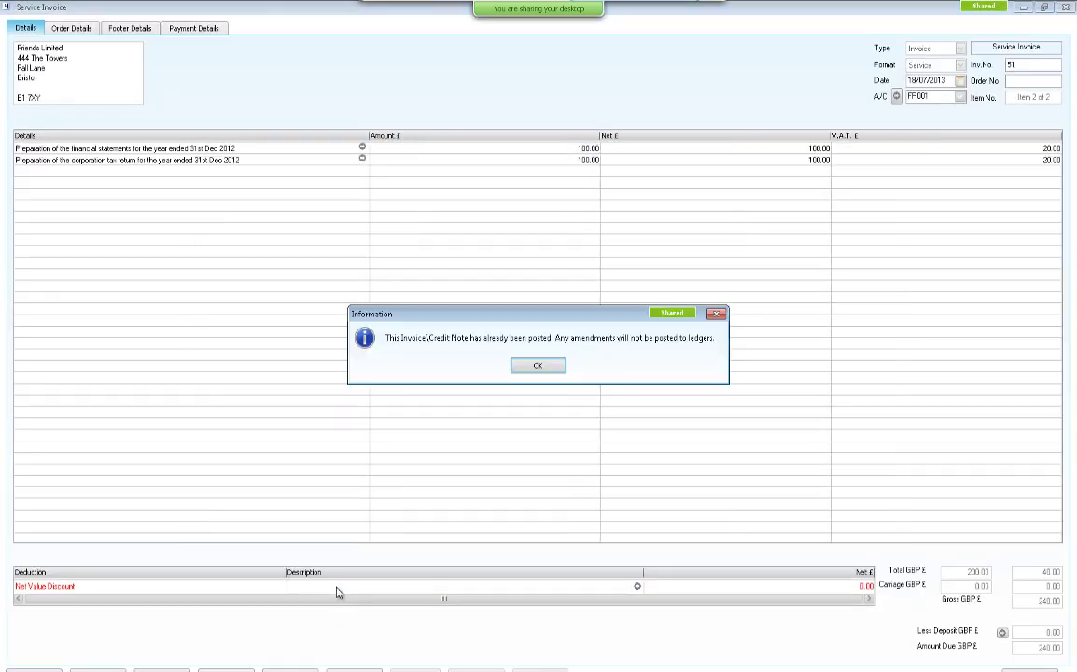
pyautogui.click(542, 367)
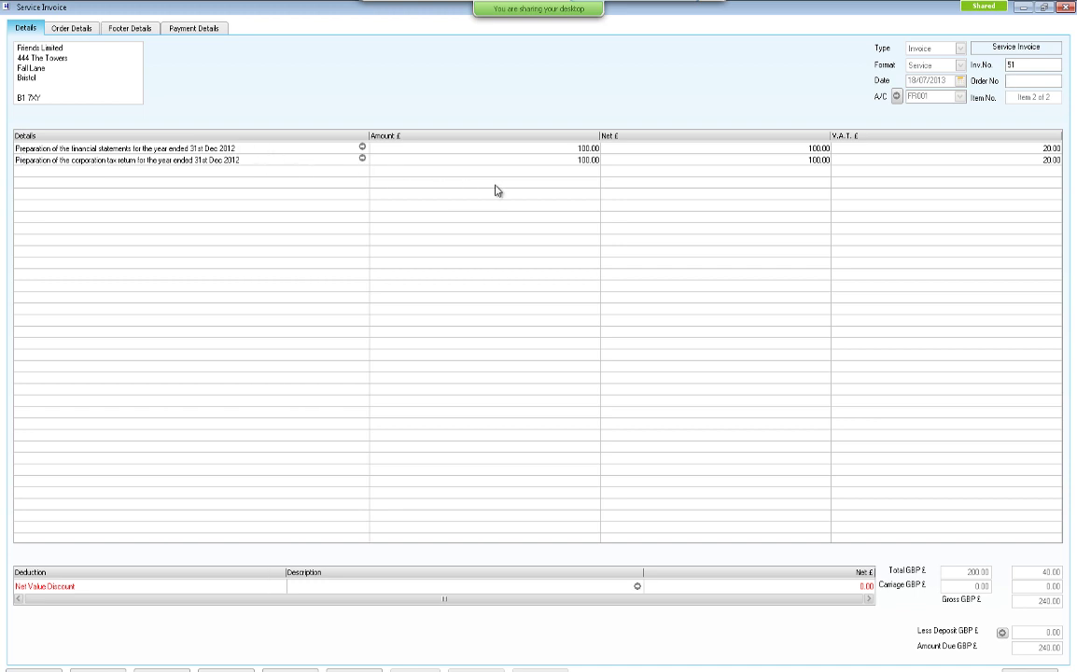
# Open Friends Limited's customer account from the invoice and examine the latest sales invoice entries in its activity.
pyautogui.click(897, 97)
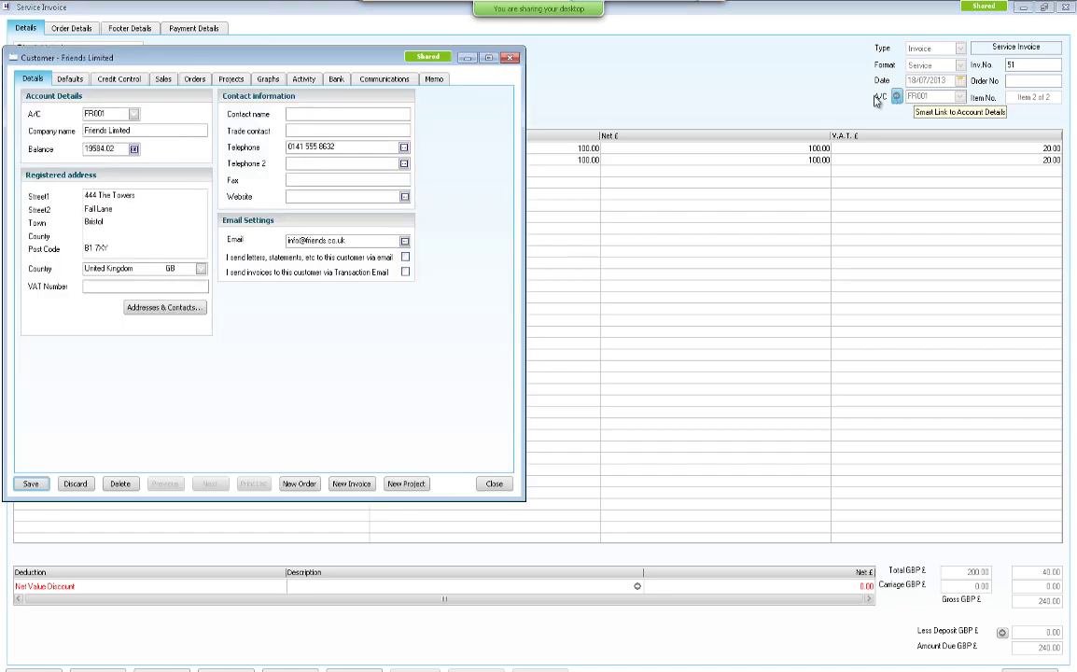
pyautogui.moveTo(164, 59); pyautogui.dragTo(305, 77)
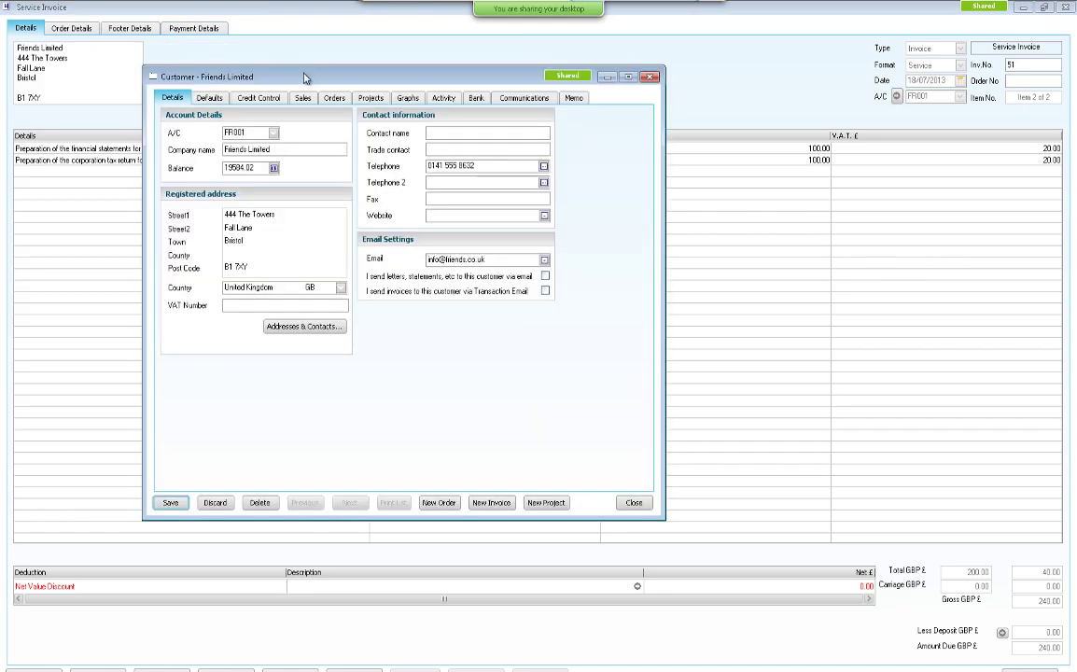
pyautogui.click(444, 99)
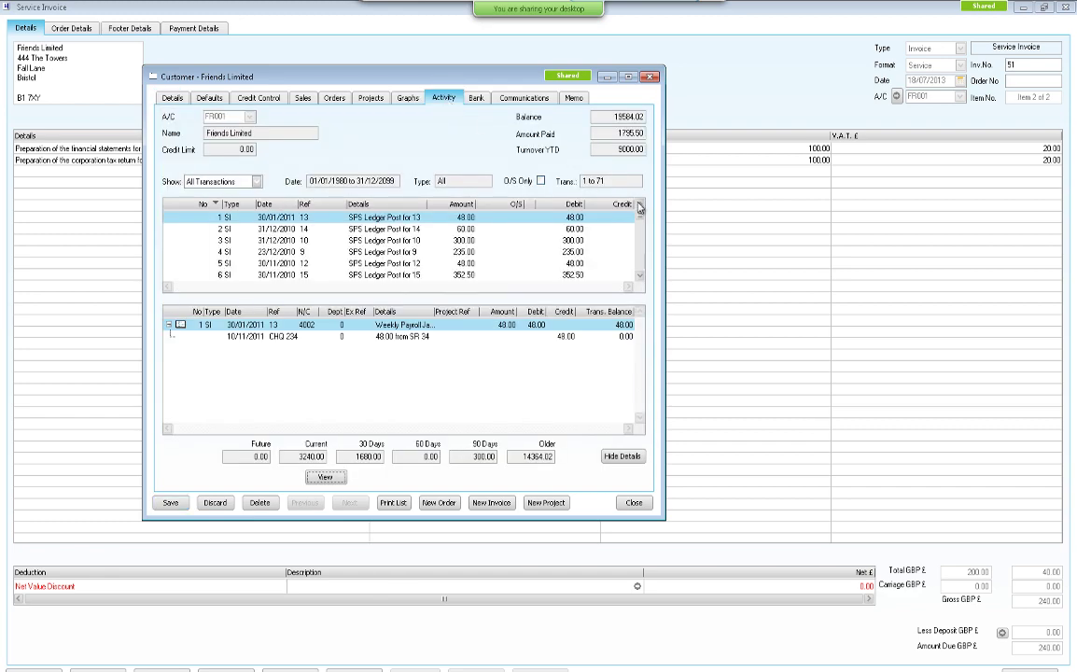
pyautogui.moveTo(640, 215); pyautogui.dragTo(639, 277)
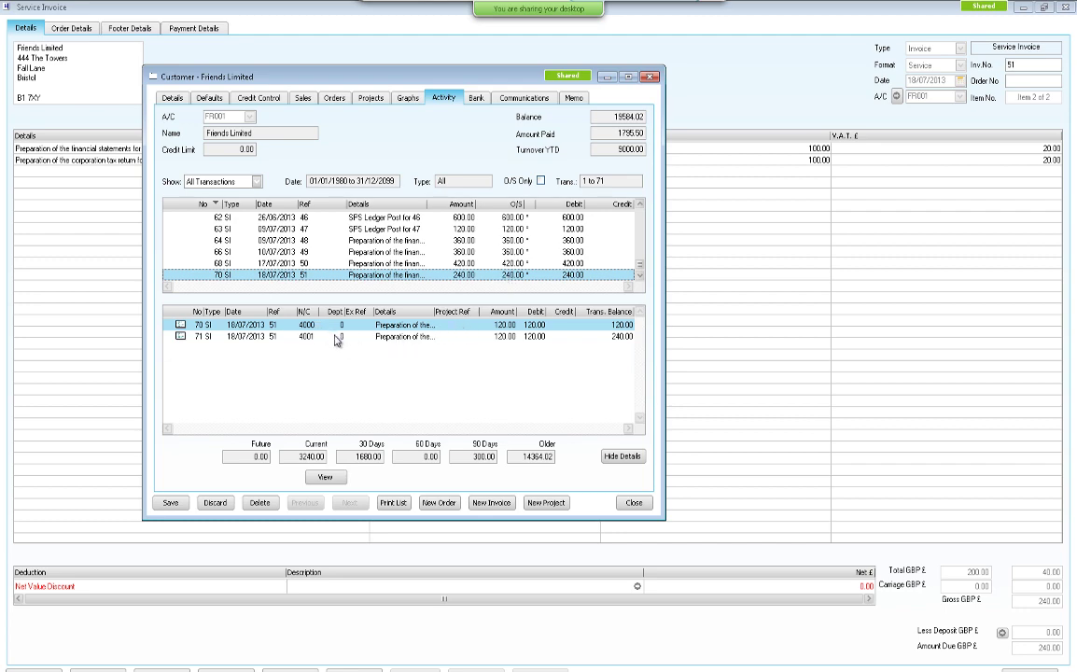
pyautogui.click(634, 502)
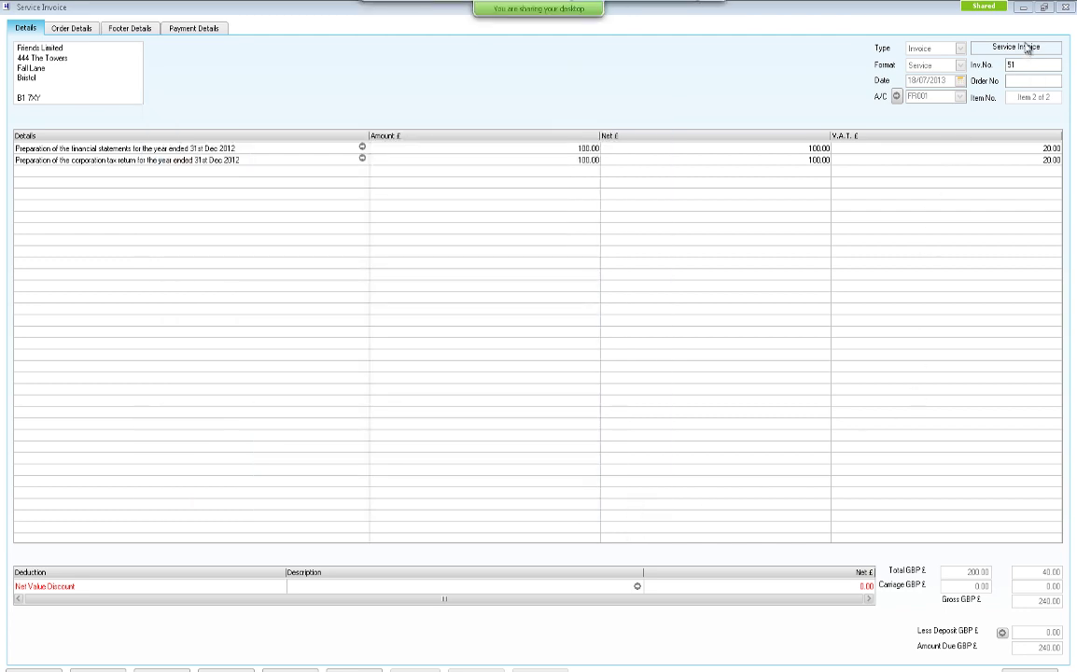
# Close the service invoice and Sage 50 Accounts to return to Friends Limited's client record in Sage Practice Solution.
pyautogui.click(1065, 6)
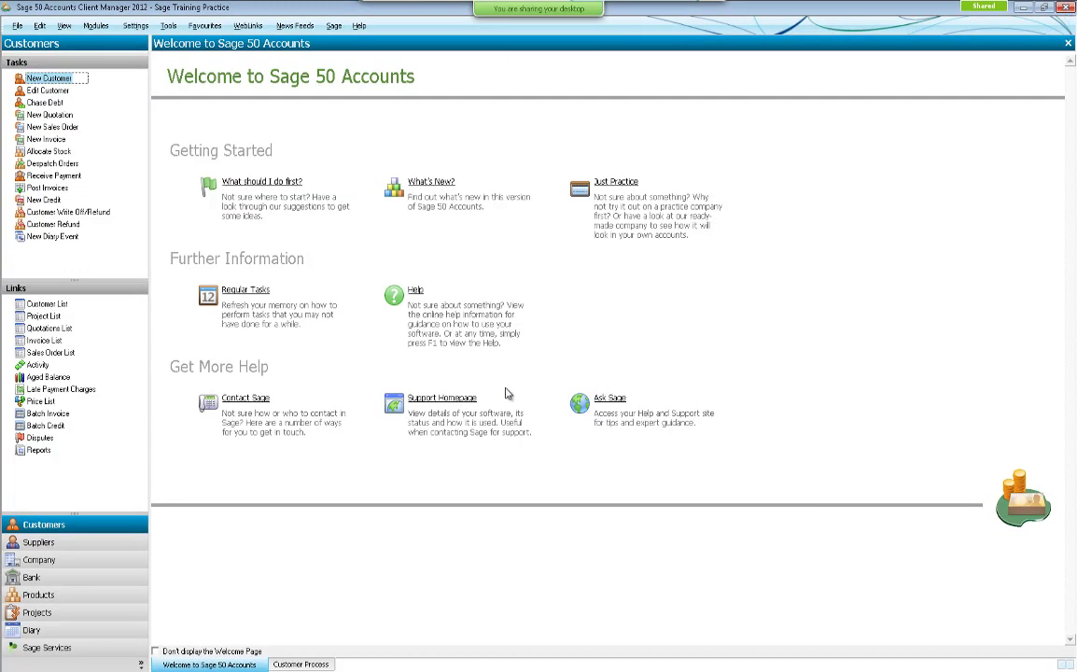
pyautogui.click(1065, 6)
pyautogui.click(576, 396)
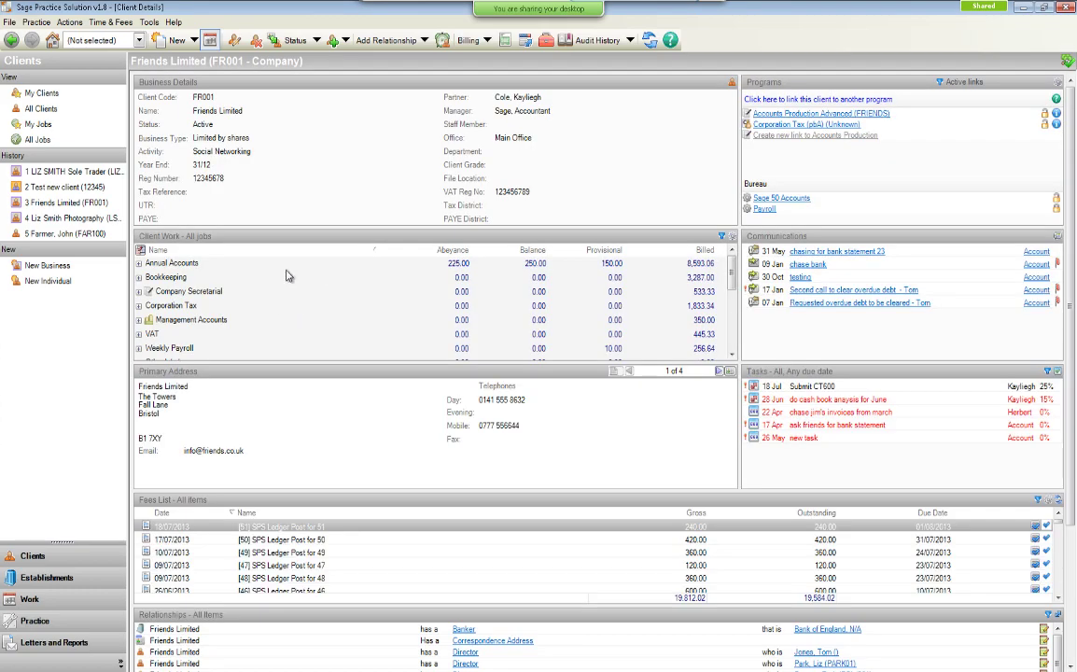
# Open Friends Limited's company details for editing and review the client grade choices and the additional details.
pyautogui.rightClick(312, 165)
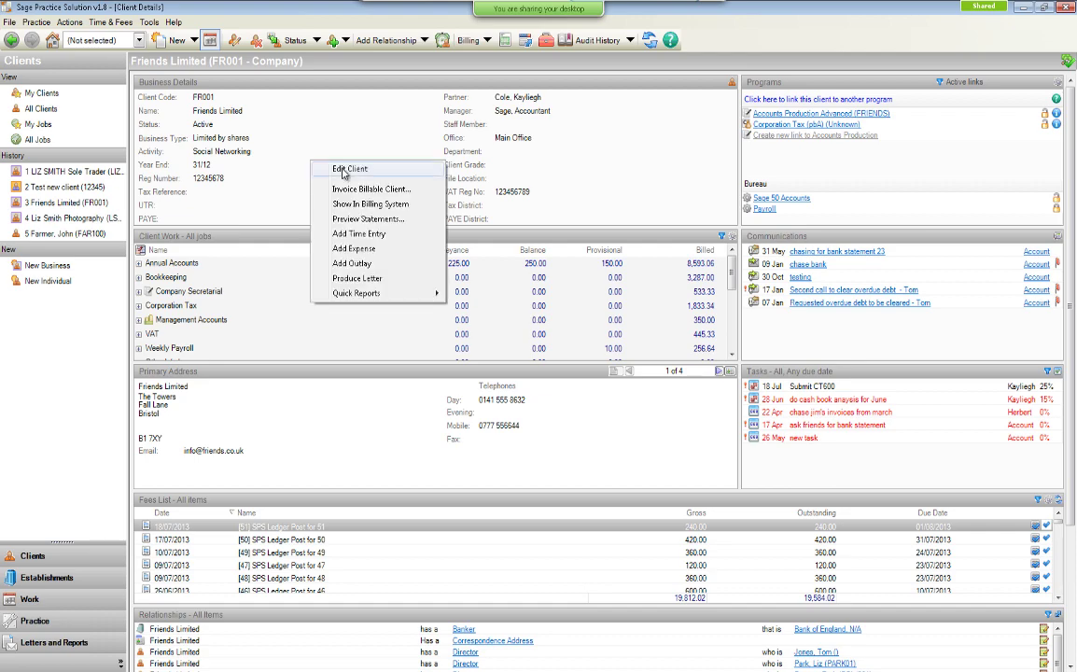
pyautogui.click(357, 174)
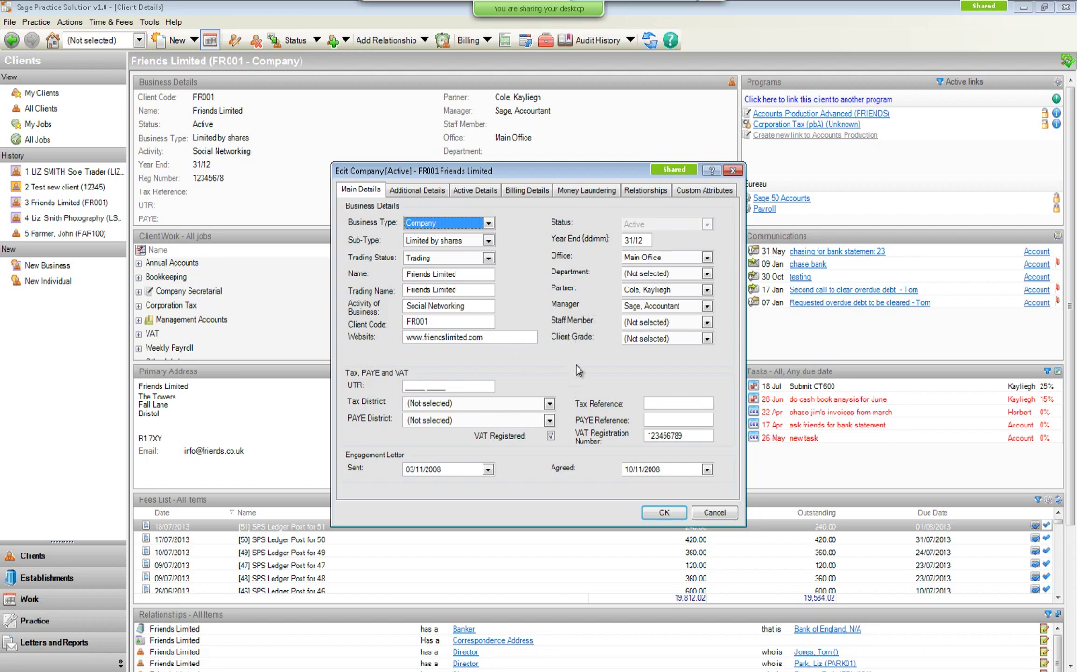
pyautogui.click(707, 339)
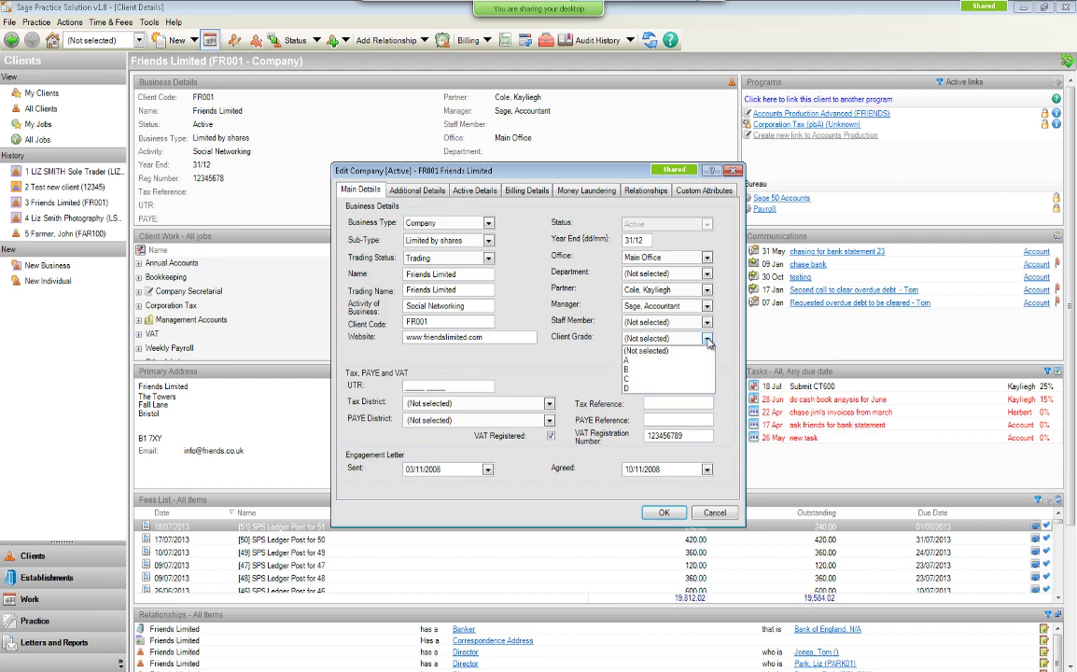
pyautogui.click(680, 352)
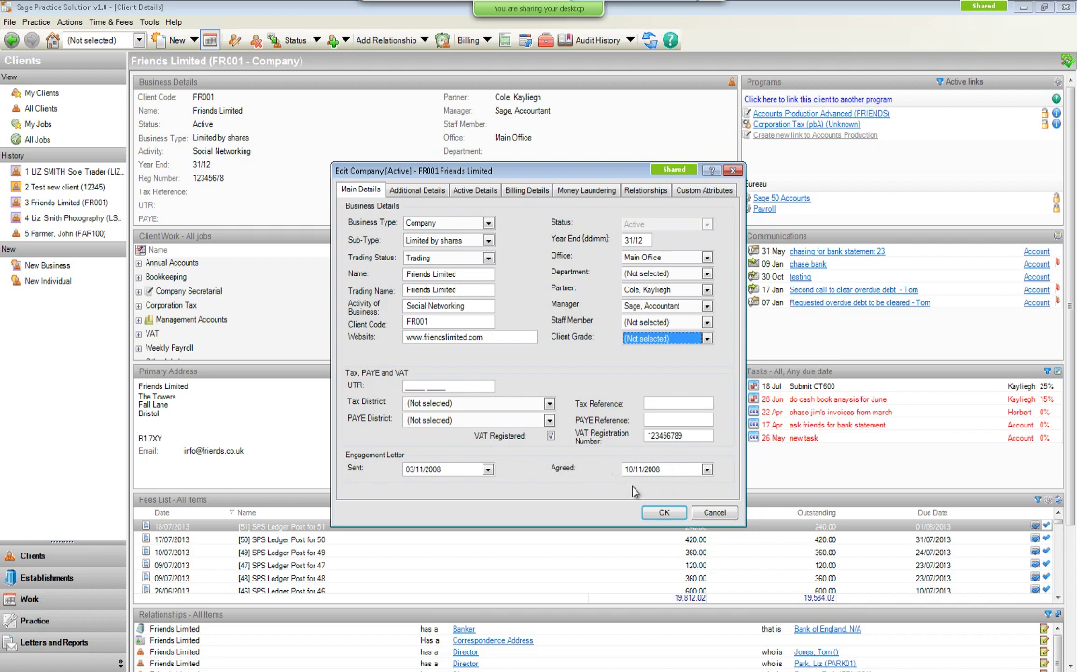
pyautogui.click(439, 190)
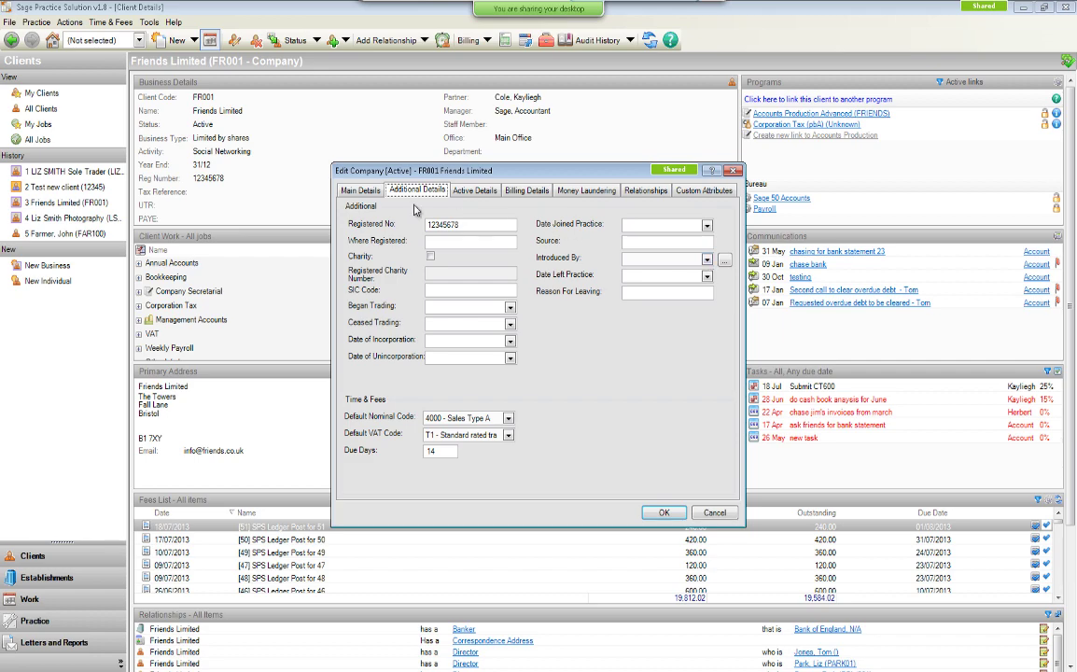
# Examine the active details and their choices for turnover, number of employees, quality of records and type of records.
pyautogui.click(480, 192)
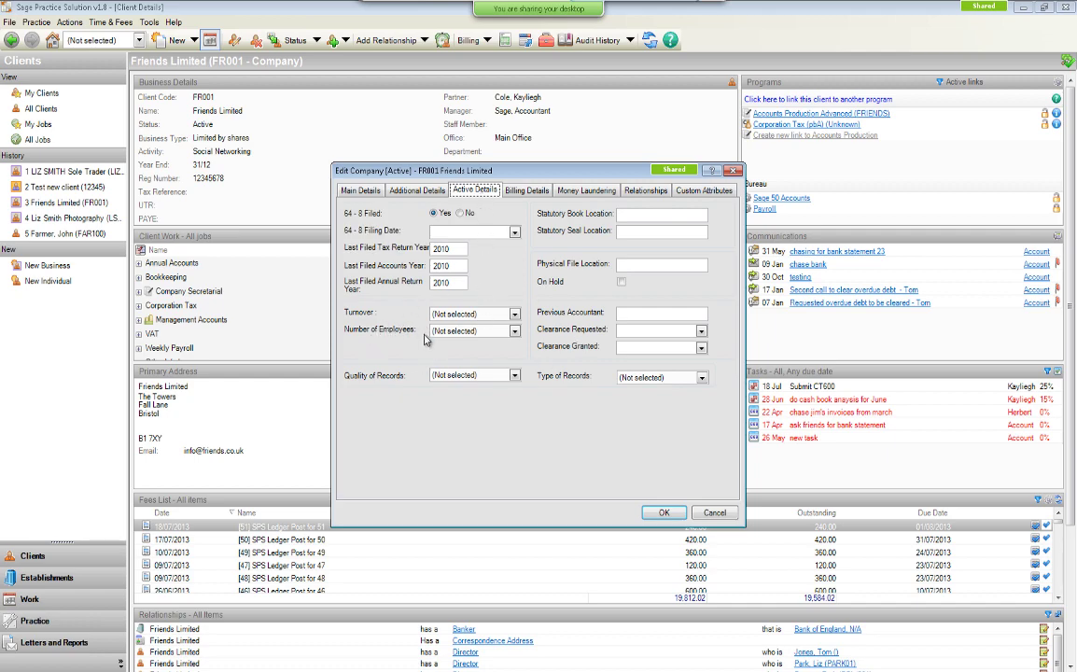
pyautogui.click(515, 315)
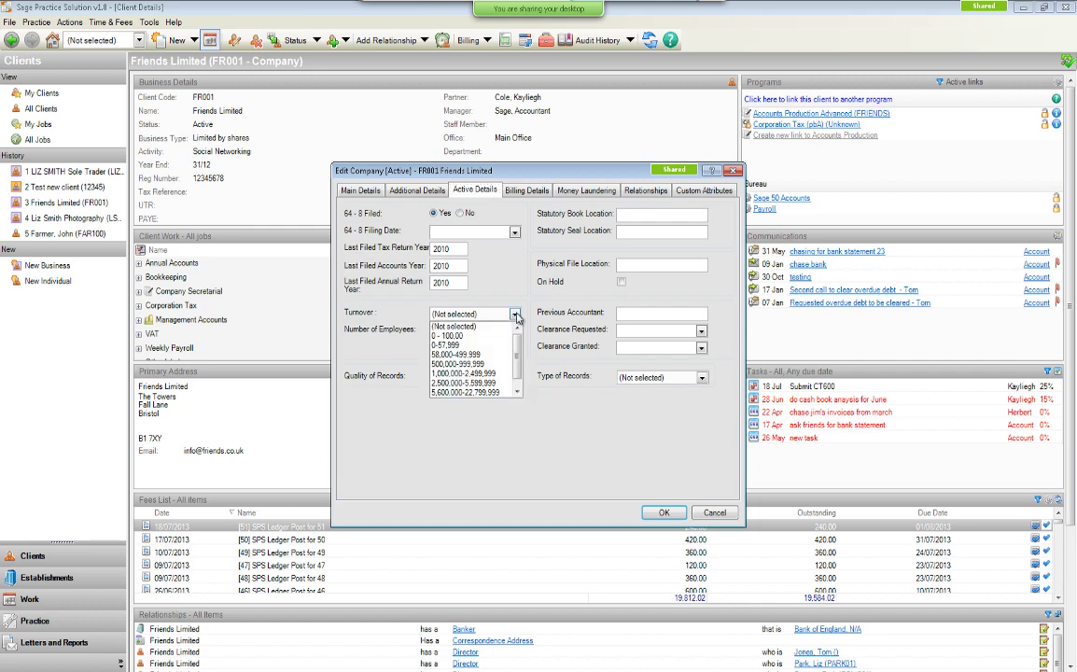
pyautogui.click(516, 317)
pyautogui.click(516, 333)
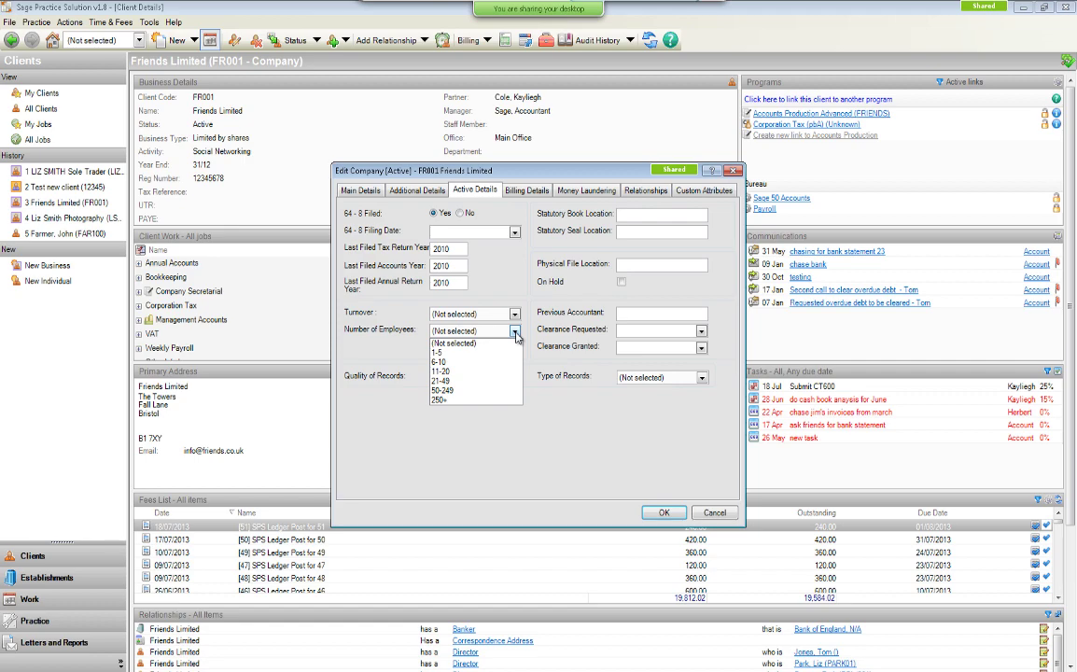
pyautogui.click(516, 336)
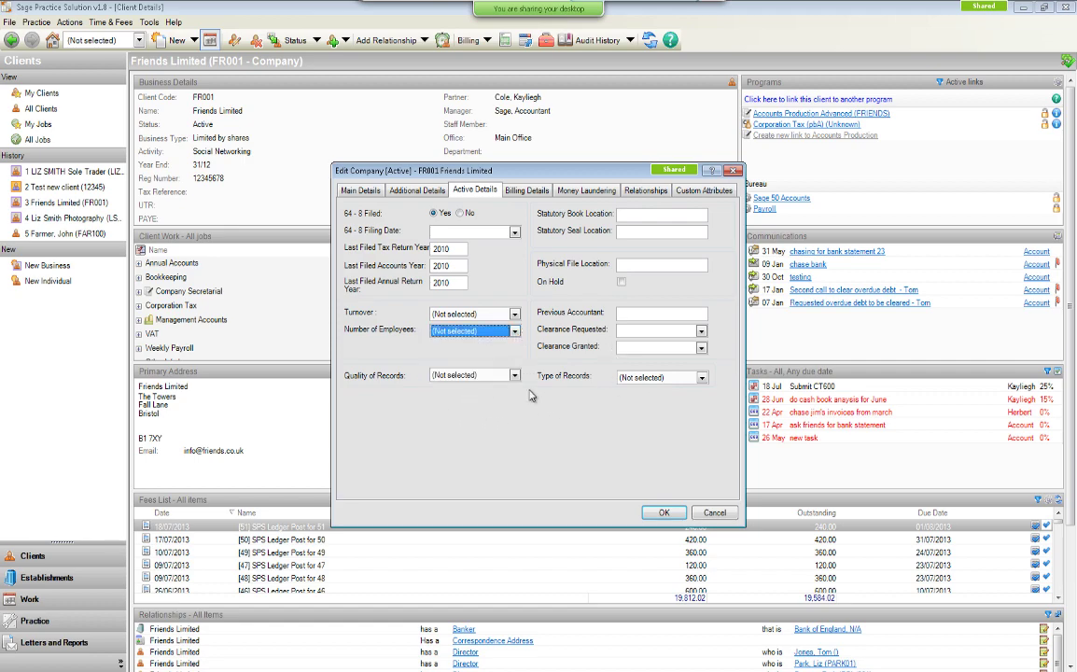
pyautogui.click(513, 376)
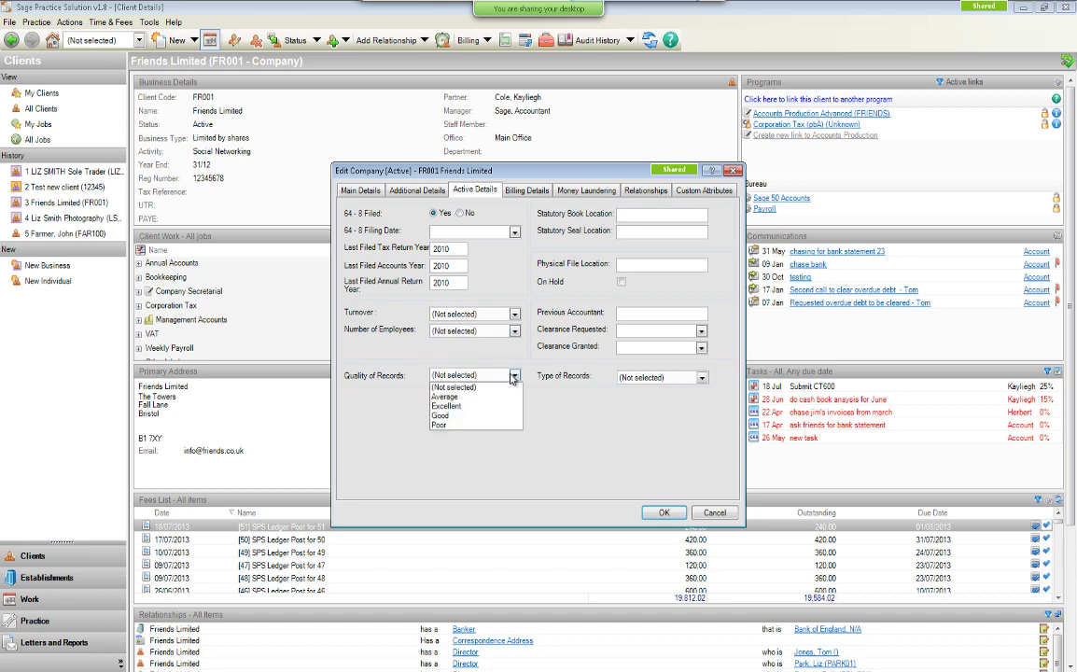
pyautogui.click(512, 376)
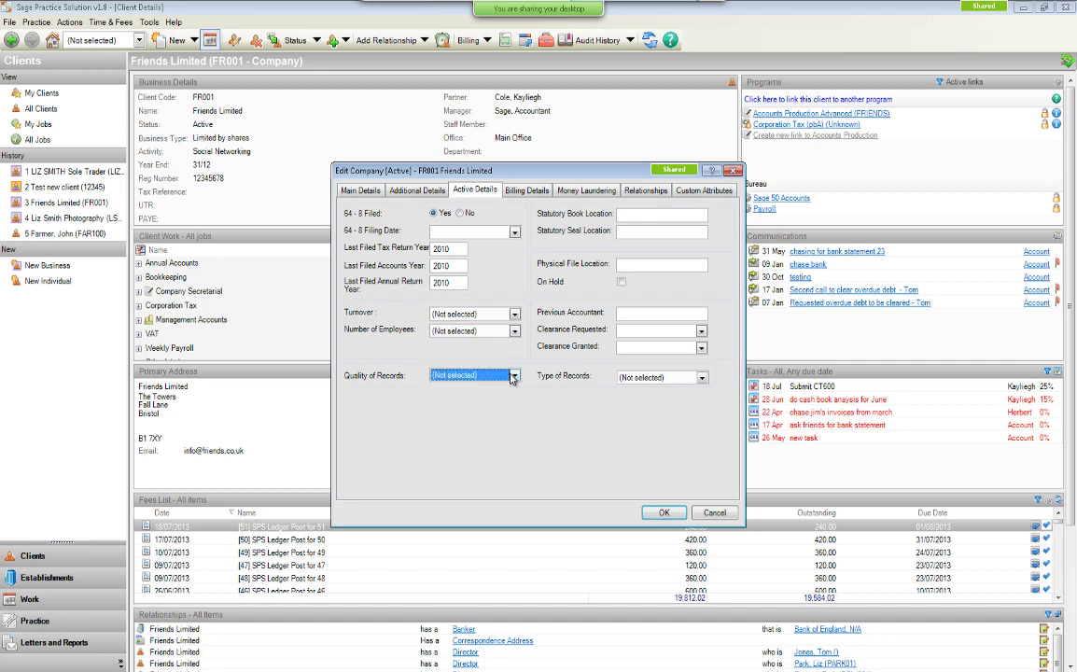
pyautogui.click(702, 378)
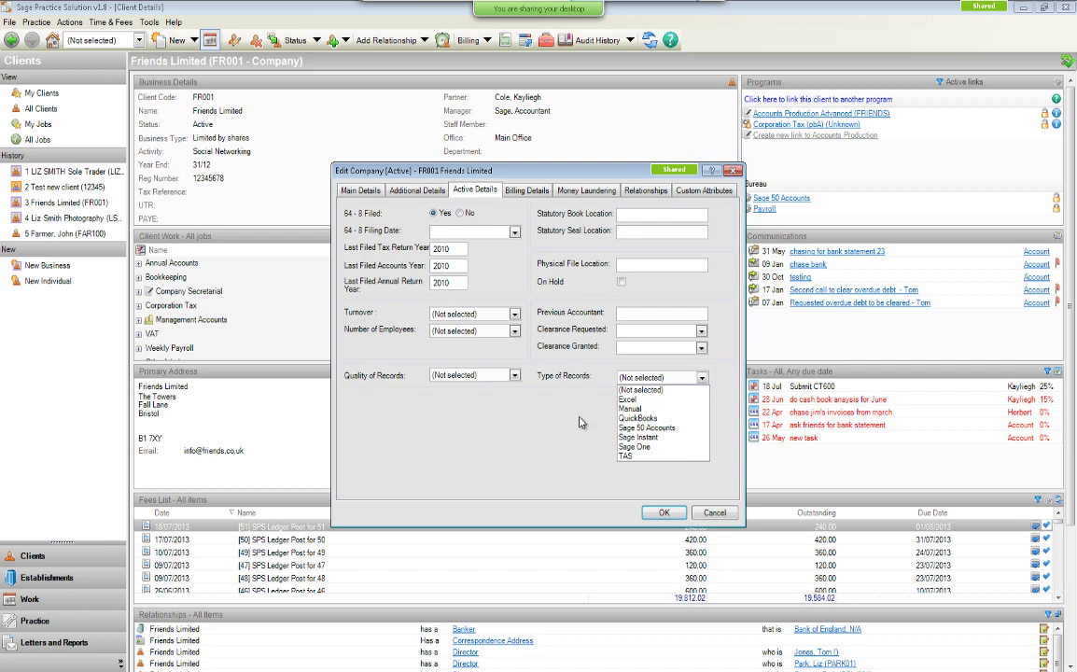
pyautogui.click(525, 380)
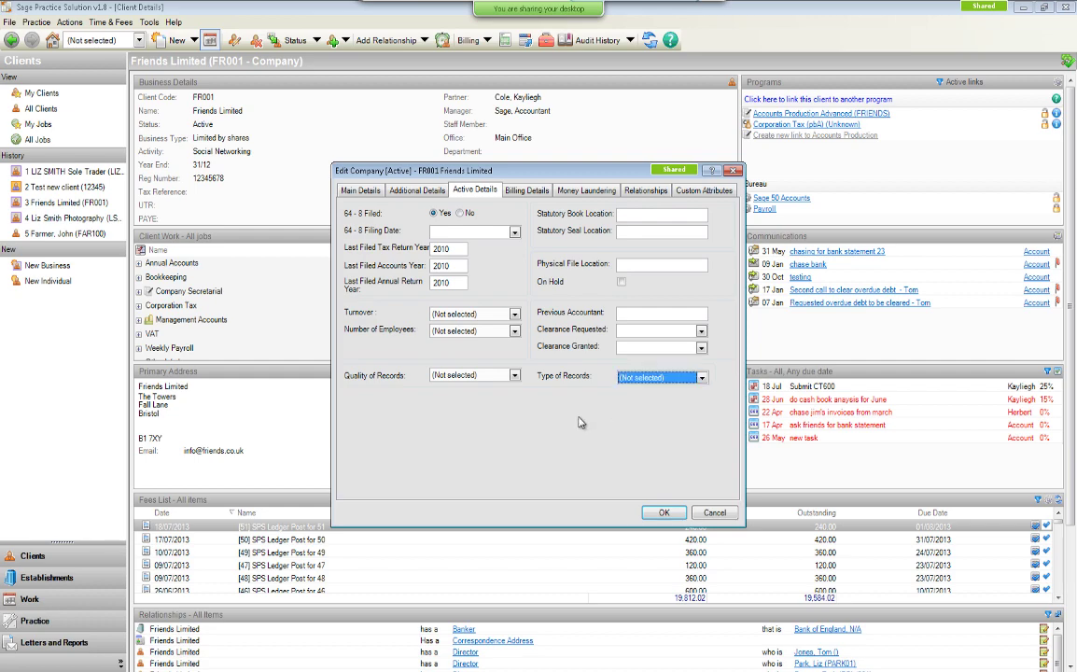
# Review the client's billing details and the available methods of payment, keeping Direct Debit.
pyautogui.click(529, 191)
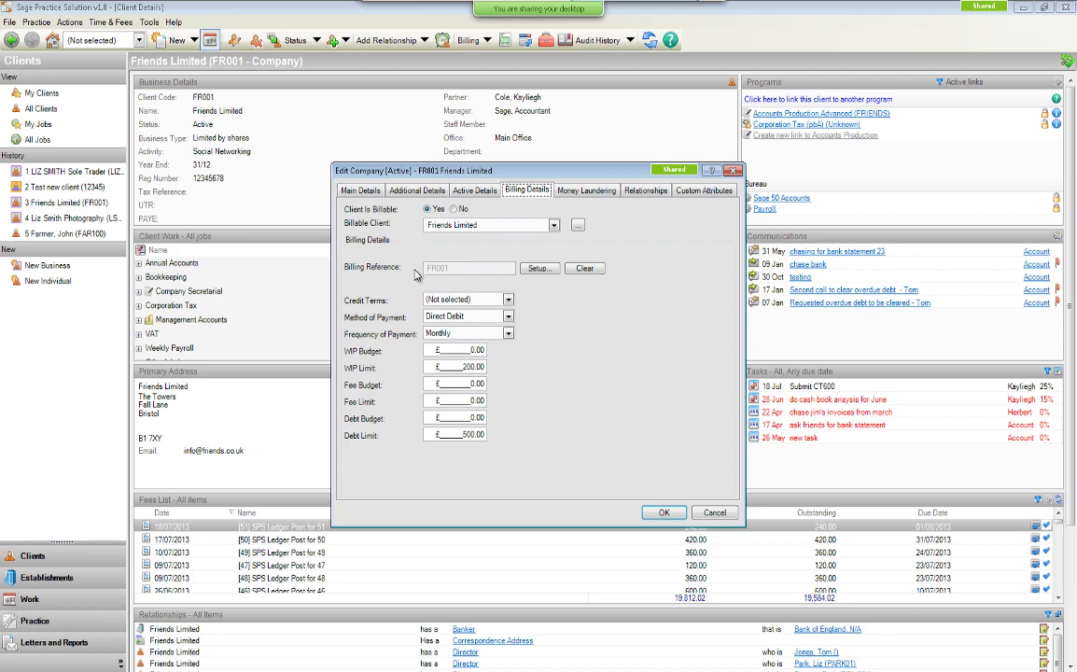
pyautogui.click(507, 317)
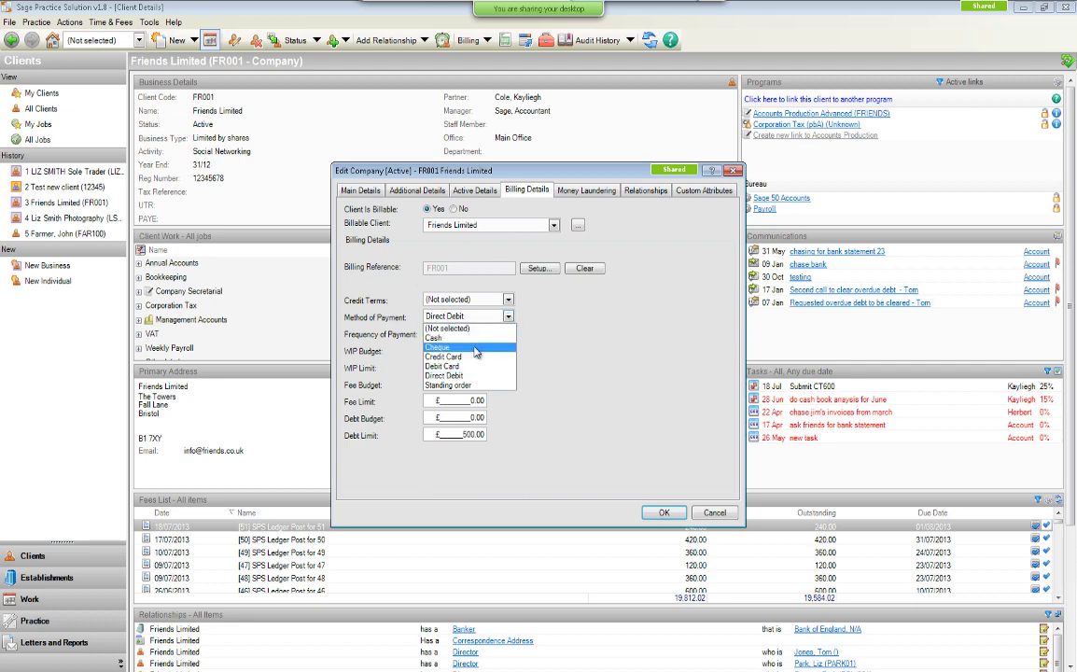
pyautogui.click(538, 385)
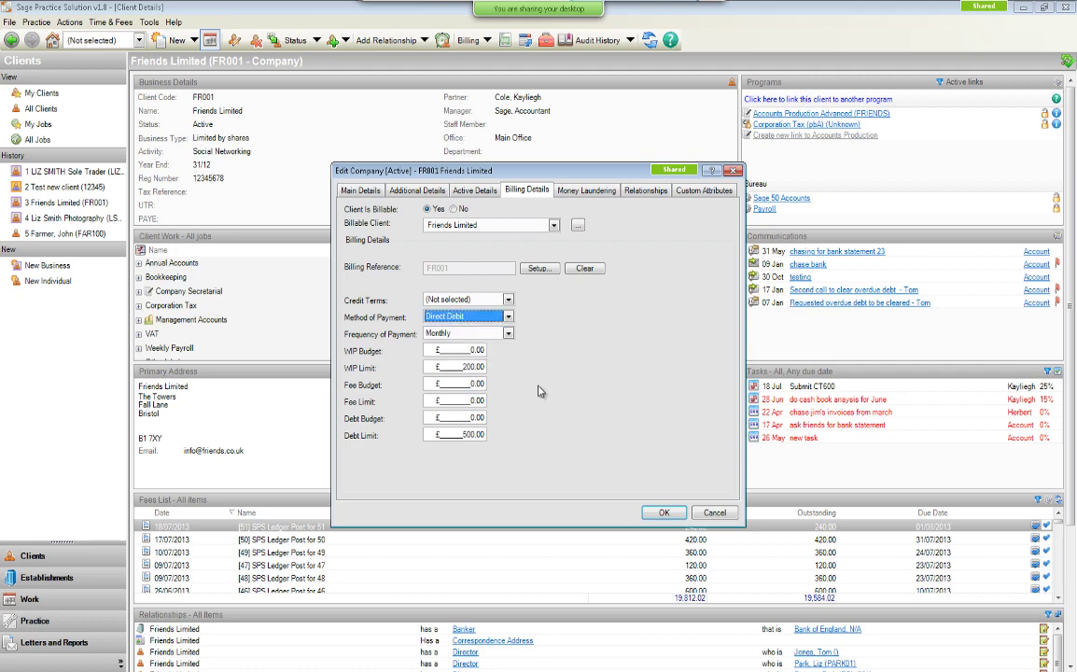
# Review the frequency of payment choices, keeping Monthly, and the AML status and risk category choices in the money laundering details.
pyautogui.click(508, 333)
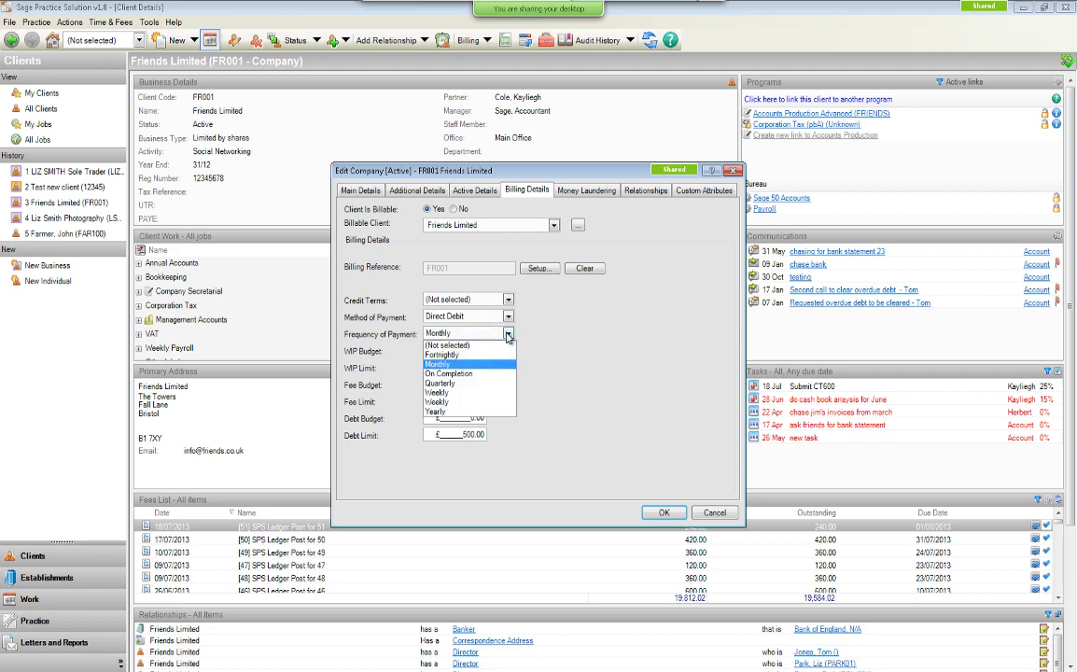
pyautogui.click(439, 368)
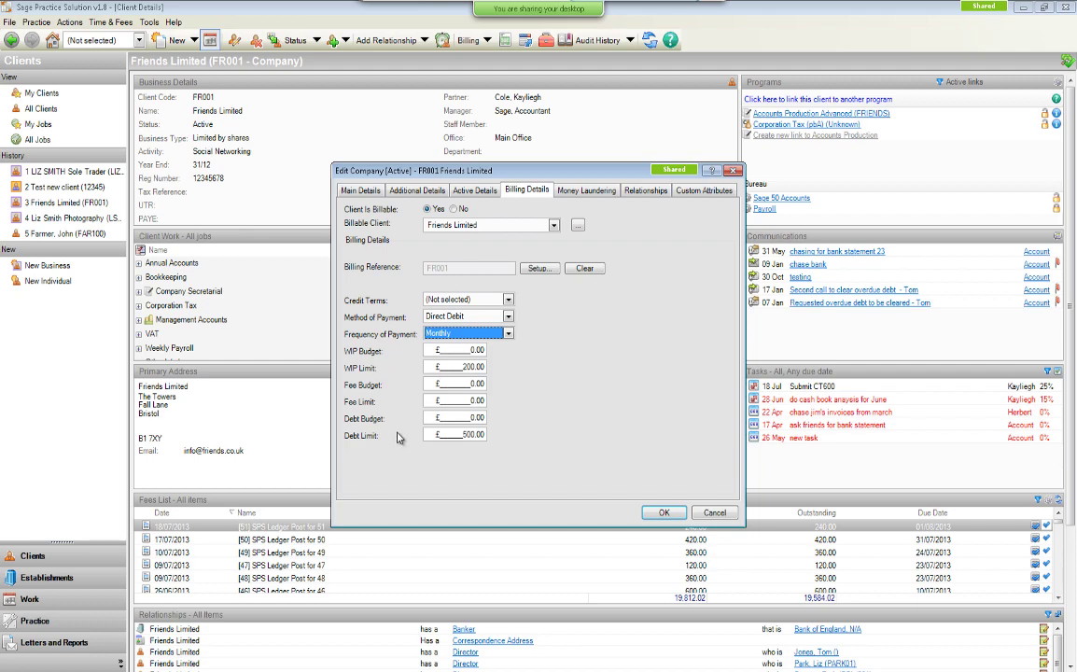
pyautogui.click(602, 192)
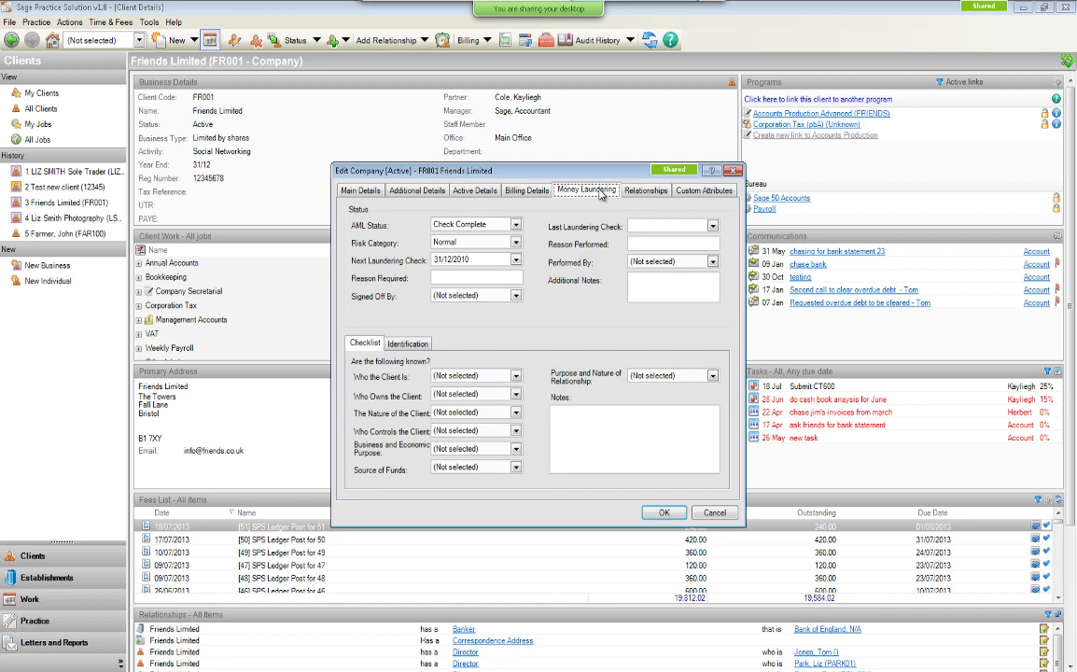
pyautogui.click(516, 225)
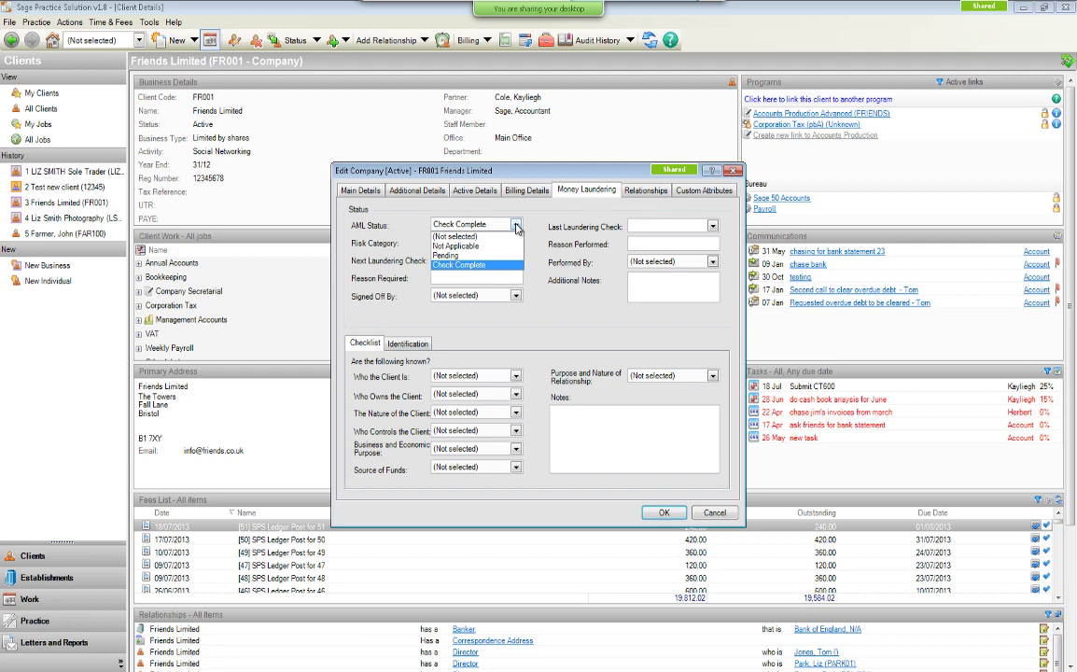
pyautogui.click(516, 226)
pyautogui.click(516, 243)
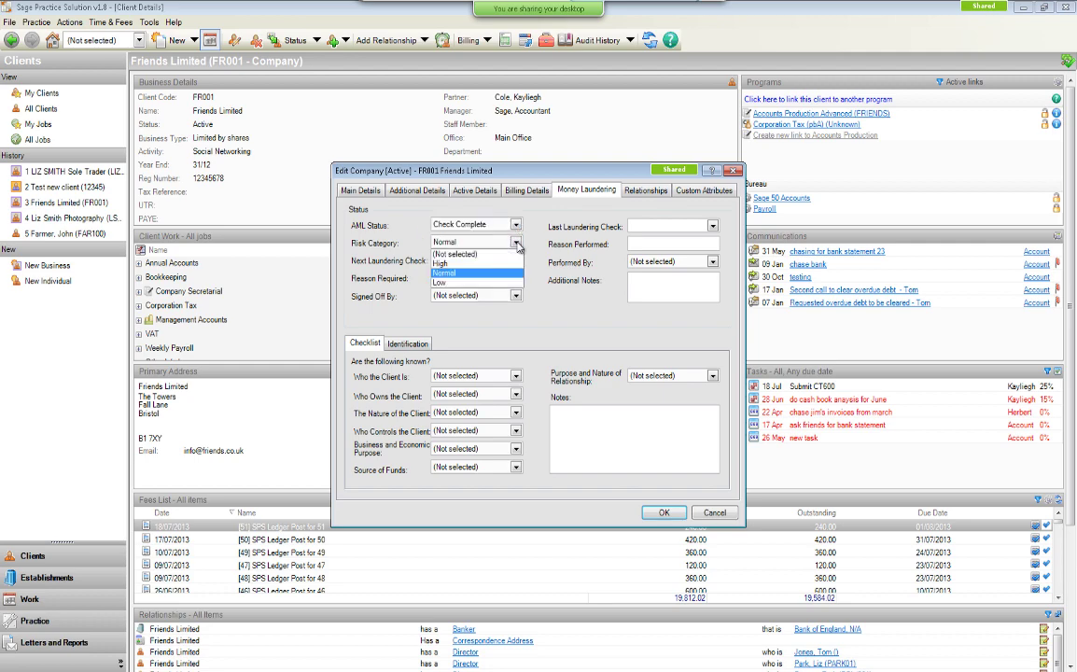
pyautogui.click(516, 243)
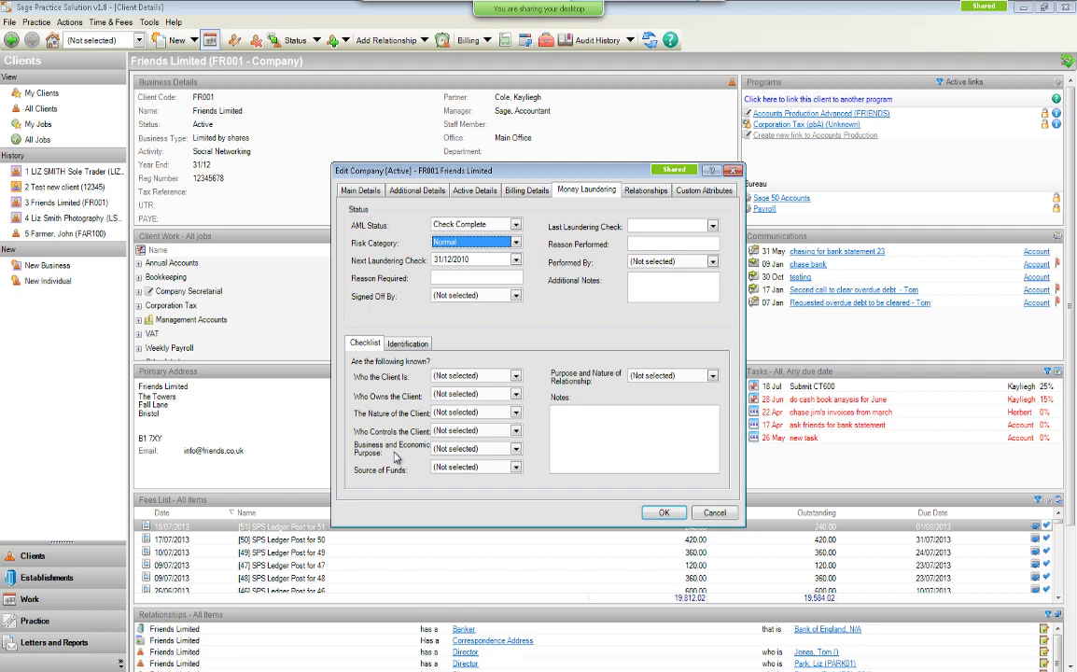
# Examine the money laundering checklist, including who owns the client, the purpose and nature of relationship, and the notes.
pyautogui.click(515, 395)
pyautogui.click(516, 395)
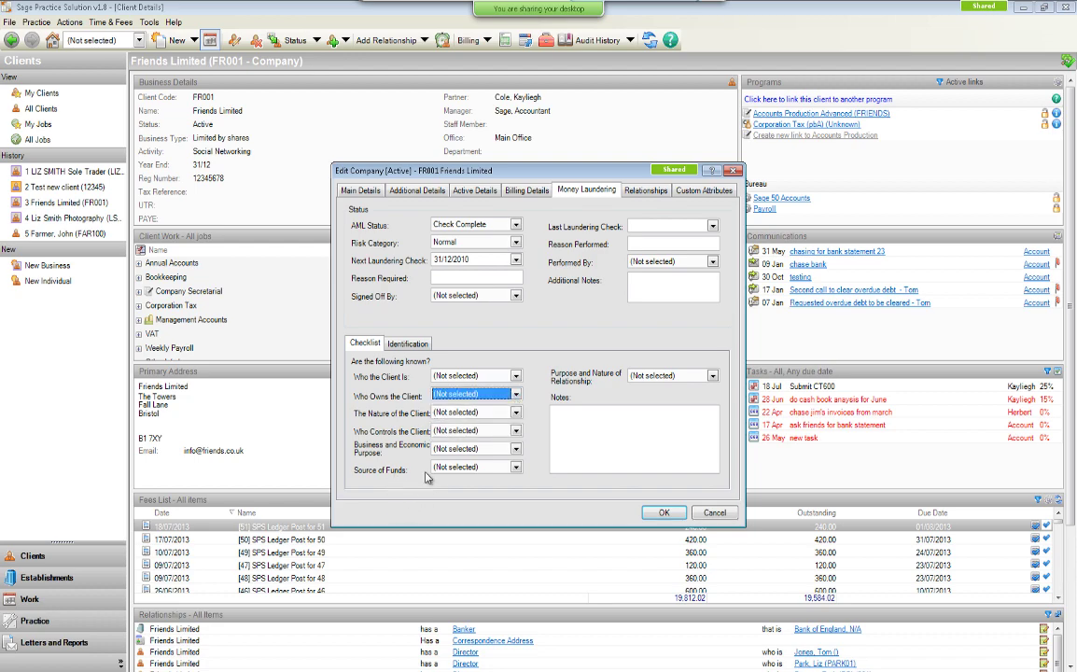
pyautogui.click(711, 375)
pyautogui.click(711, 375)
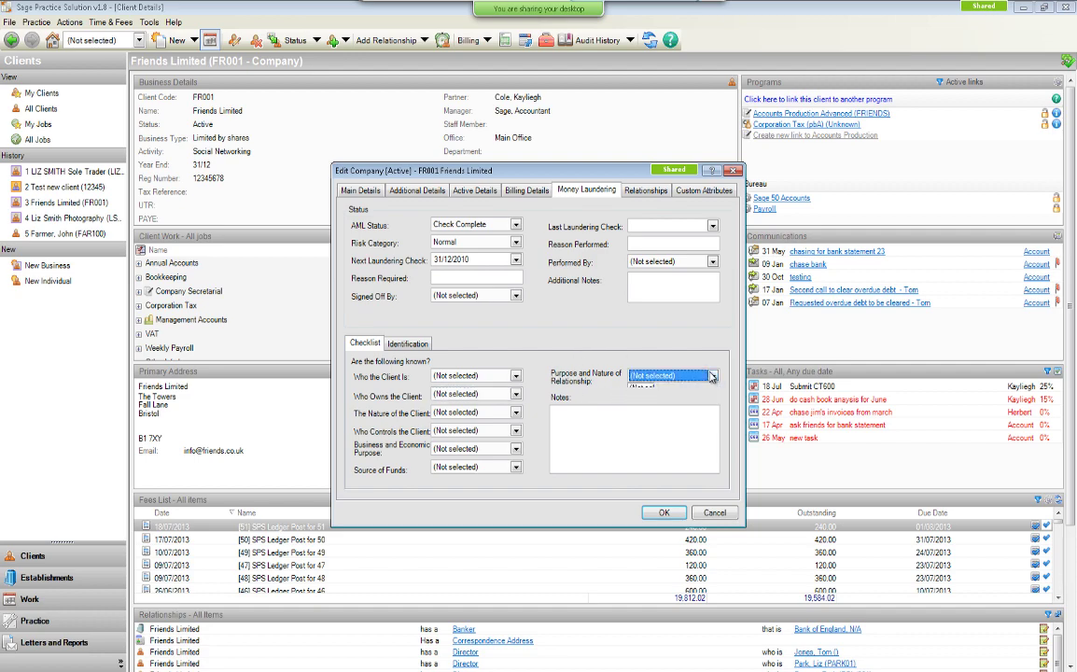
pyautogui.click(588, 422)
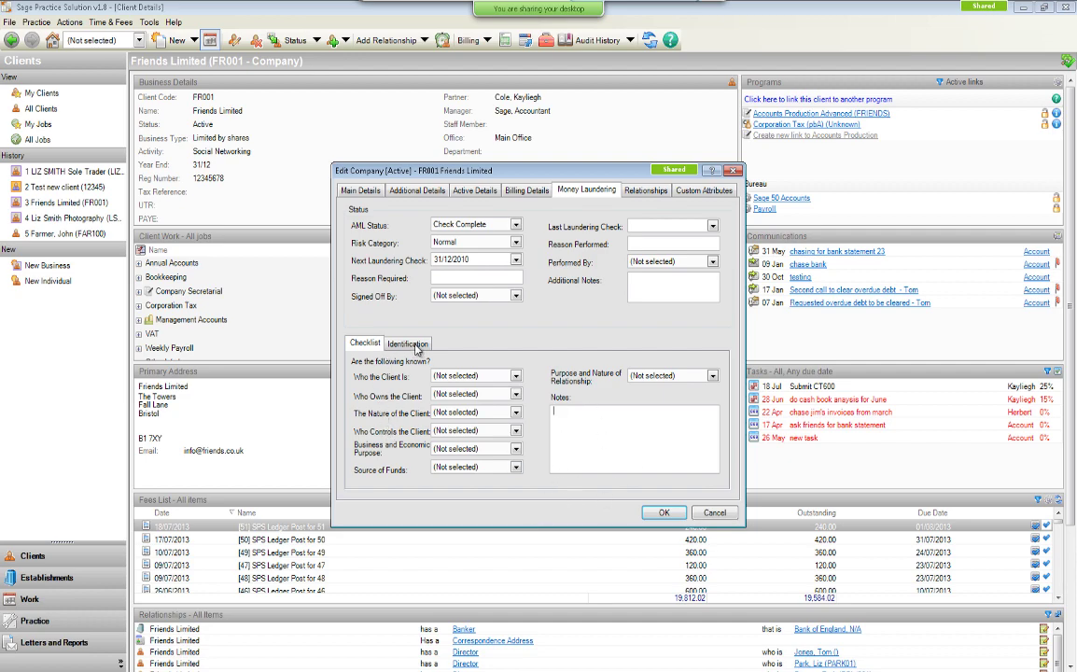
# Review the face-to-face meeting choices and set Identification 1 to Passport and Identification 2 to Driving License for the money laundering check.
pyautogui.click(408, 343)
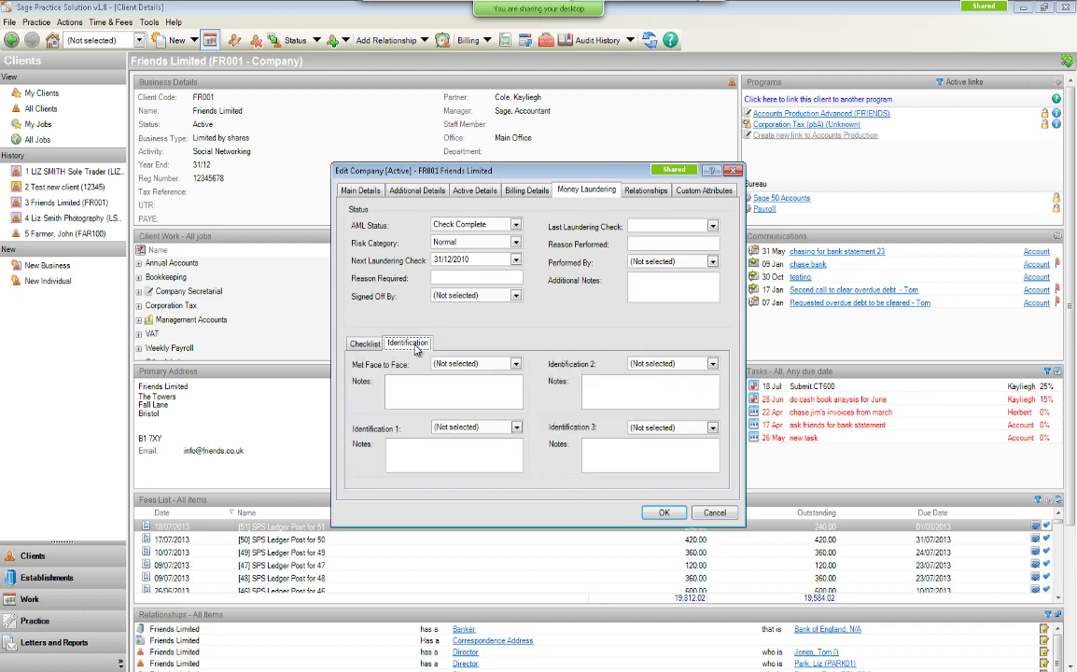
pyautogui.click(516, 364)
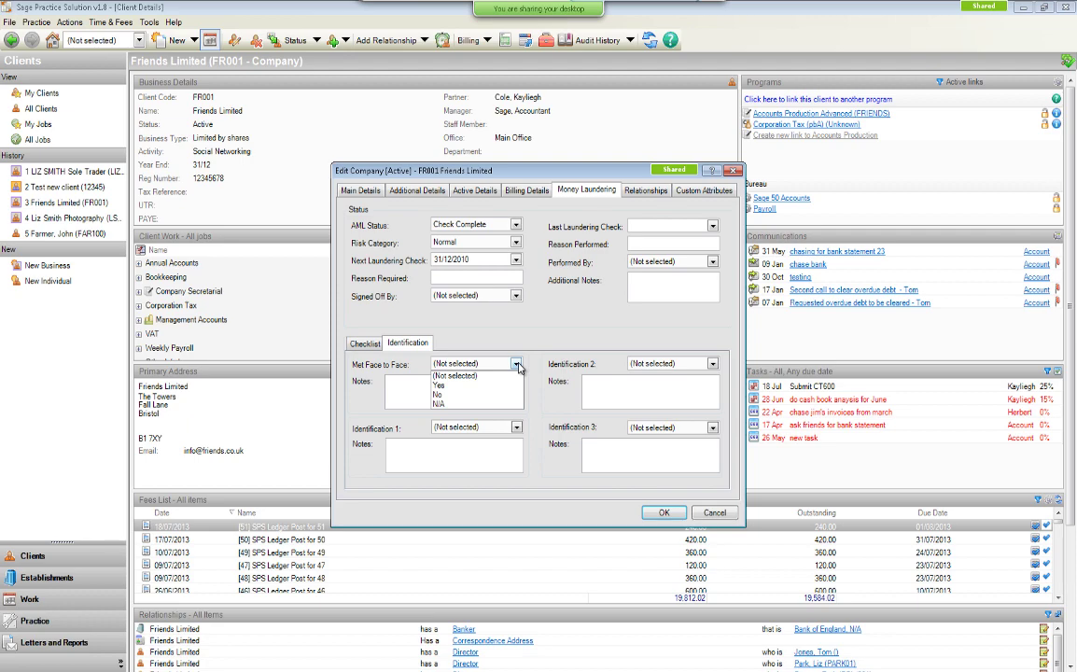
pyautogui.click(519, 364)
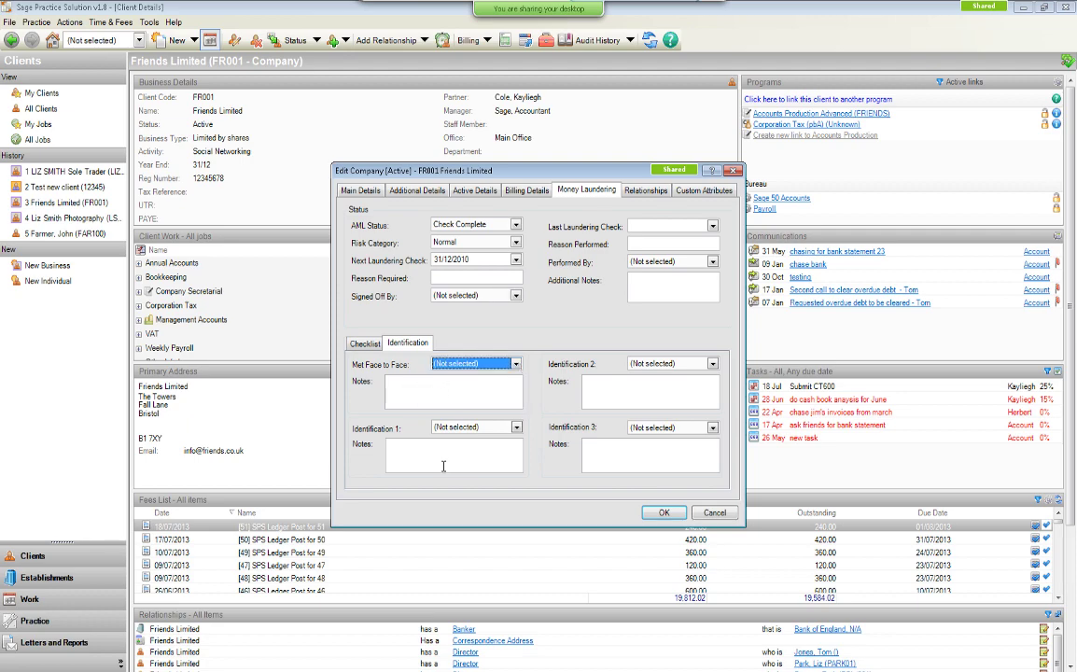
pyautogui.click(515, 427)
pyautogui.click(467, 450)
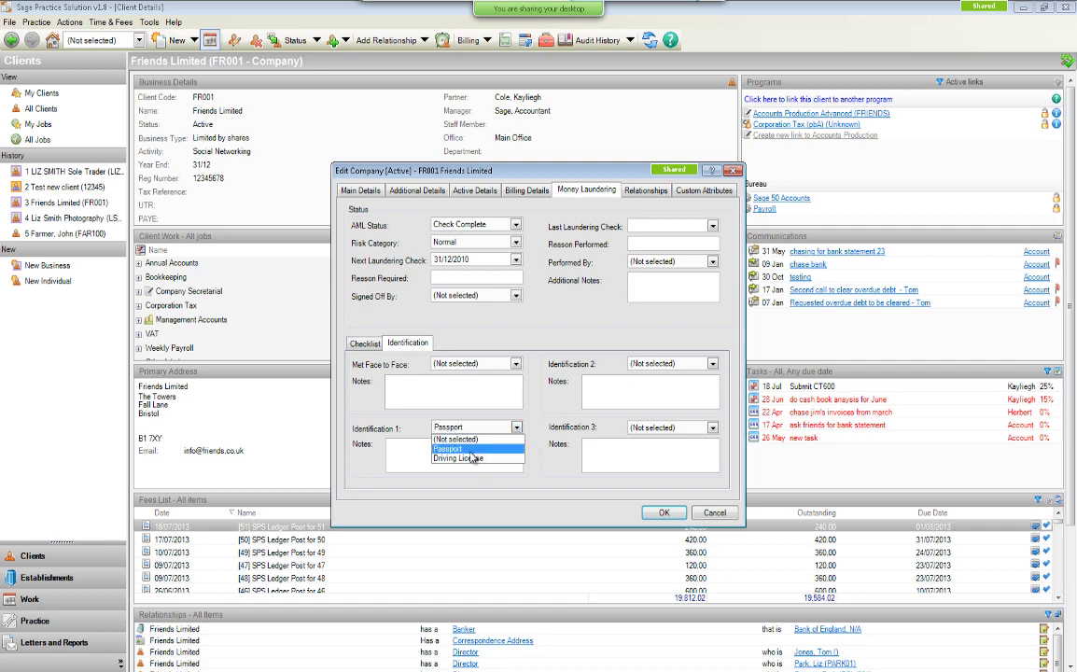
pyautogui.click(438, 449)
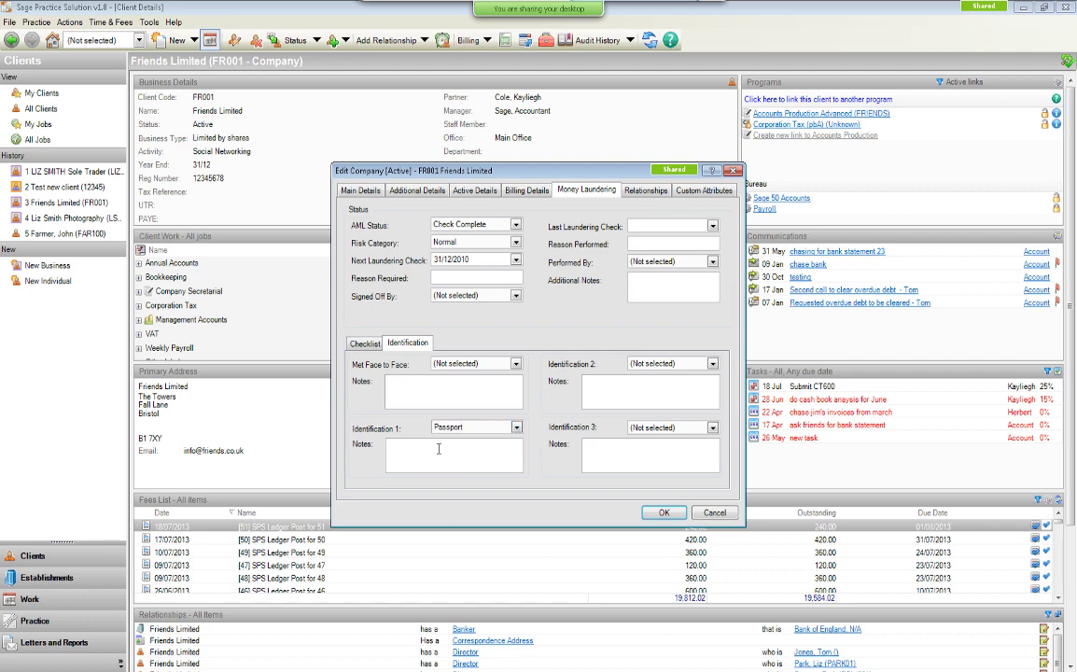
pyautogui.click(713, 364)
pyautogui.click(664, 386)
pyautogui.click(663, 363)
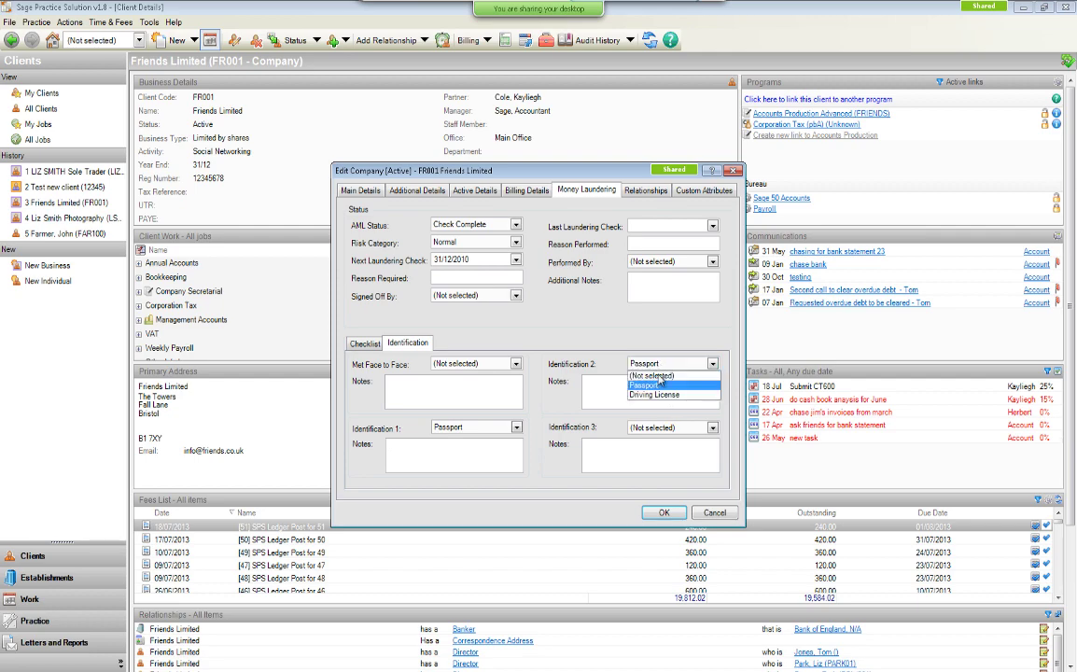
pyautogui.click(641, 394)
pyautogui.click(640, 393)
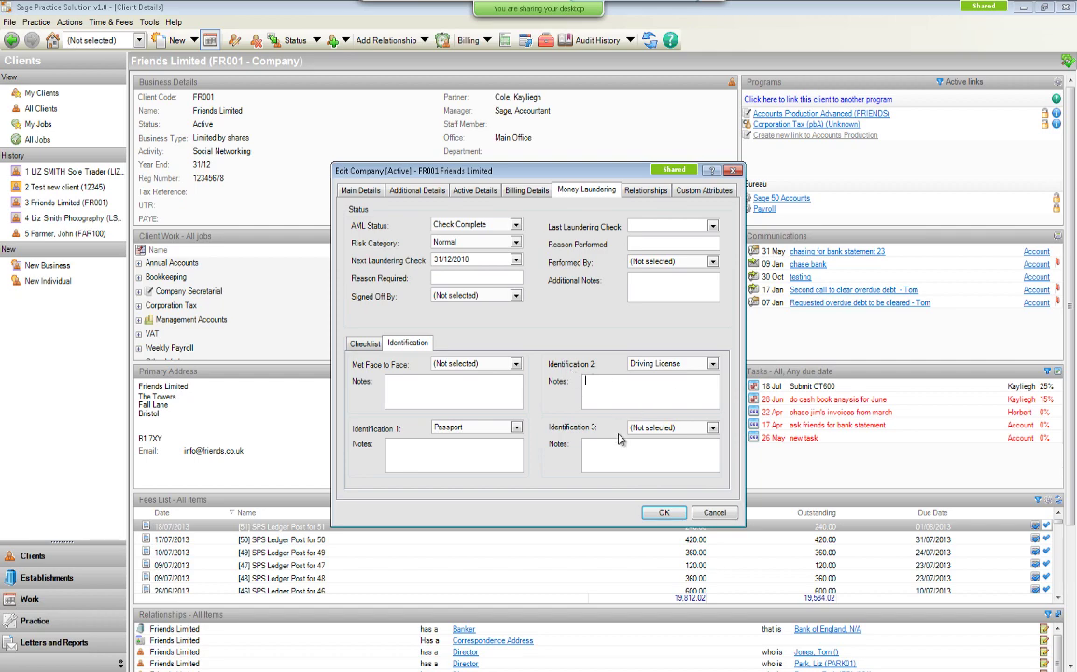
# Review Friends Limited's relationships and the relationship types available for a new one, then exit without adding any.
pyautogui.click(656, 193)
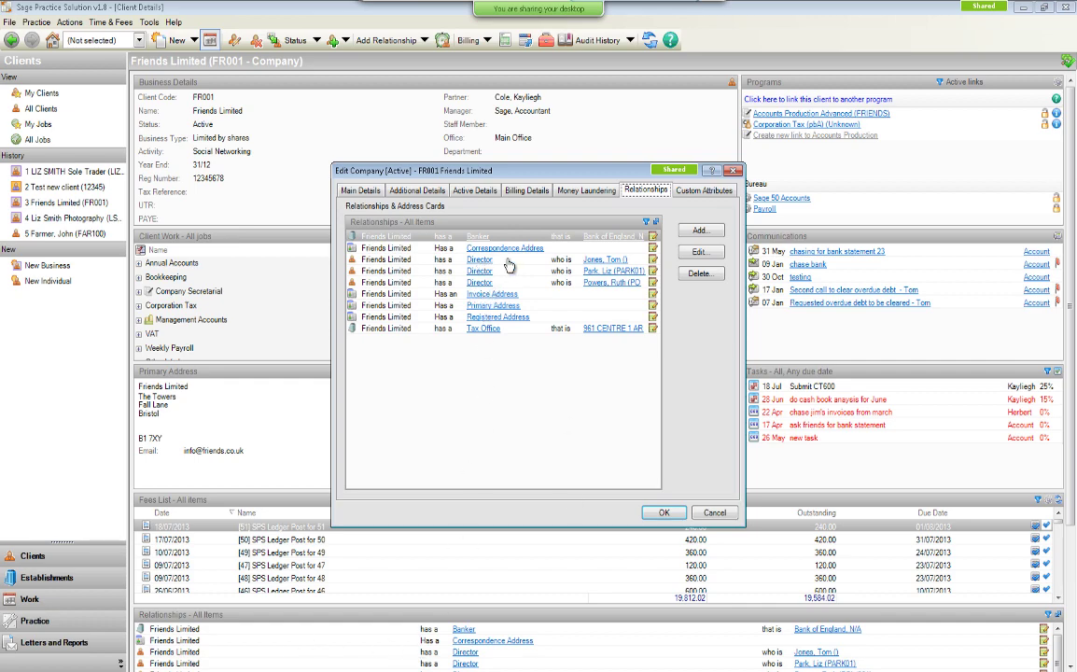
pyautogui.click(699, 230)
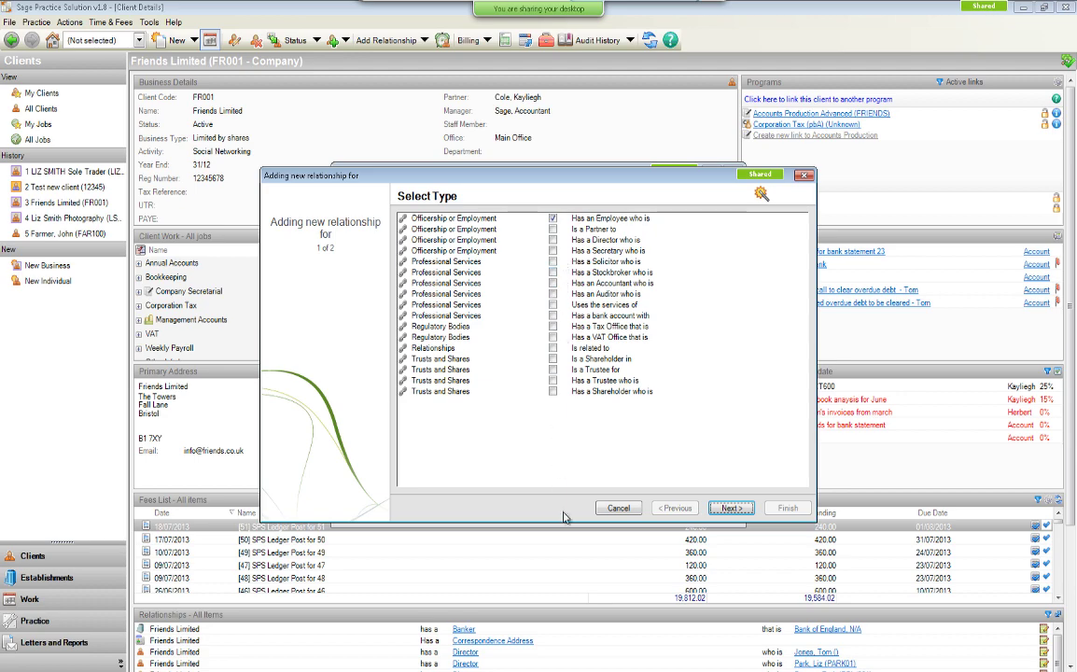
pyautogui.click(621, 509)
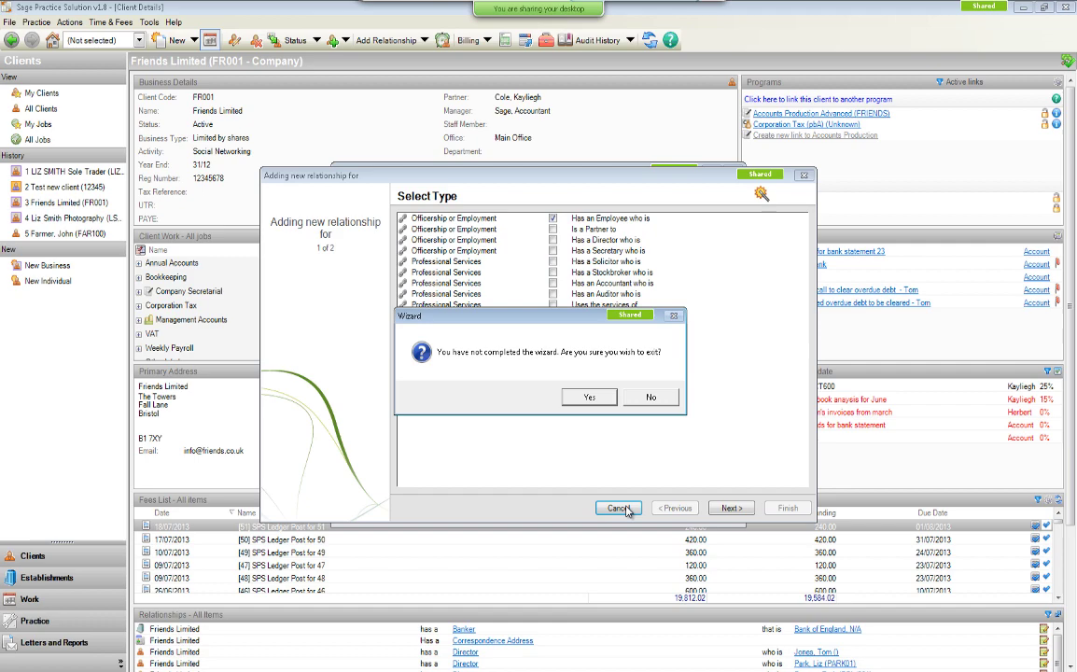
pyautogui.click(587, 402)
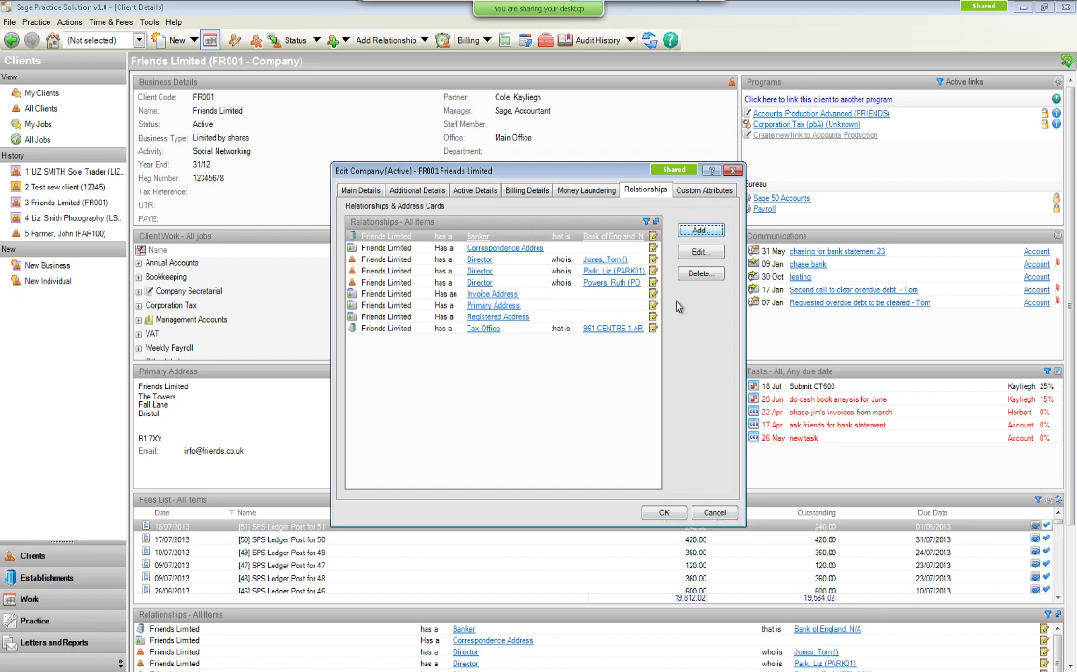
# Examine the client's custom attributes and the client types each attribute applies to, leaving the attribute setup without saving.
pyautogui.click(703, 191)
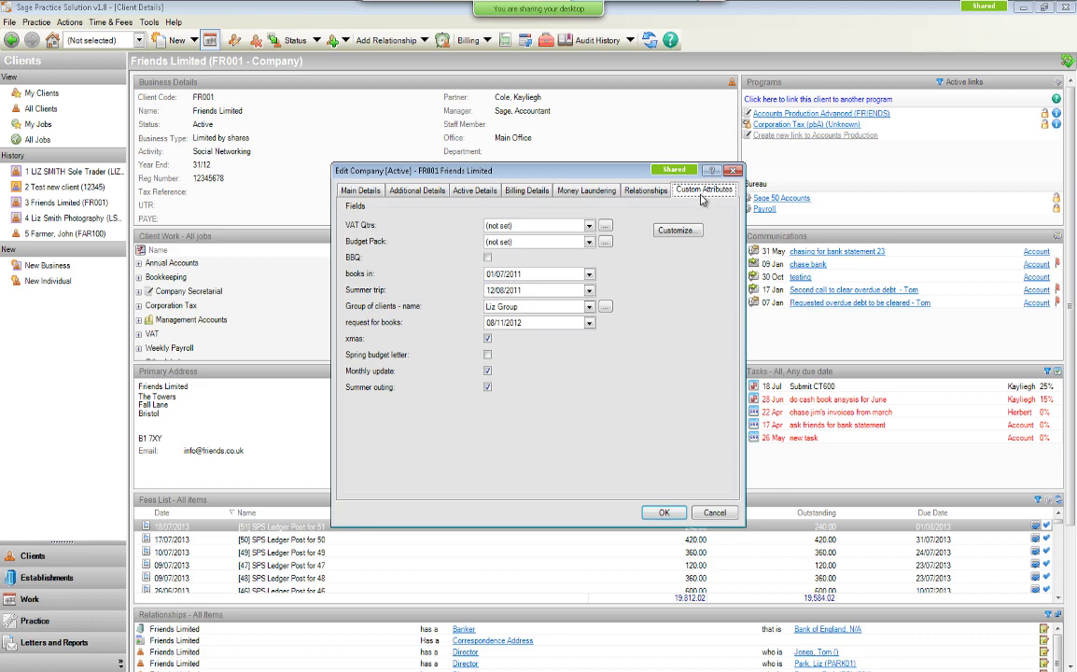
pyautogui.click(672, 229)
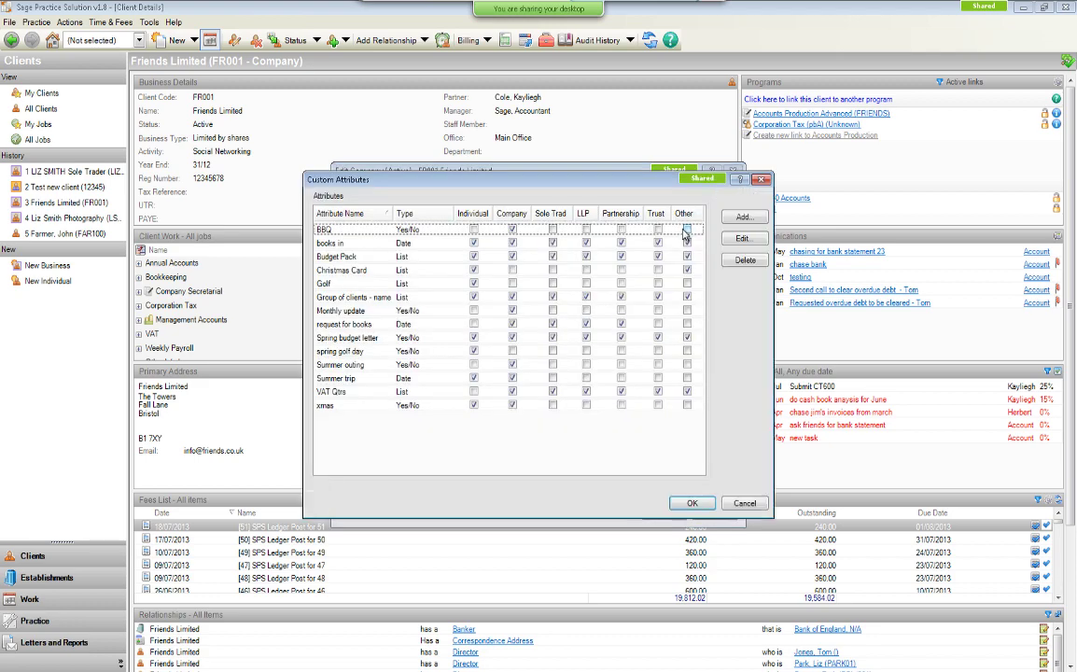
pyautogui.click(341, 286)
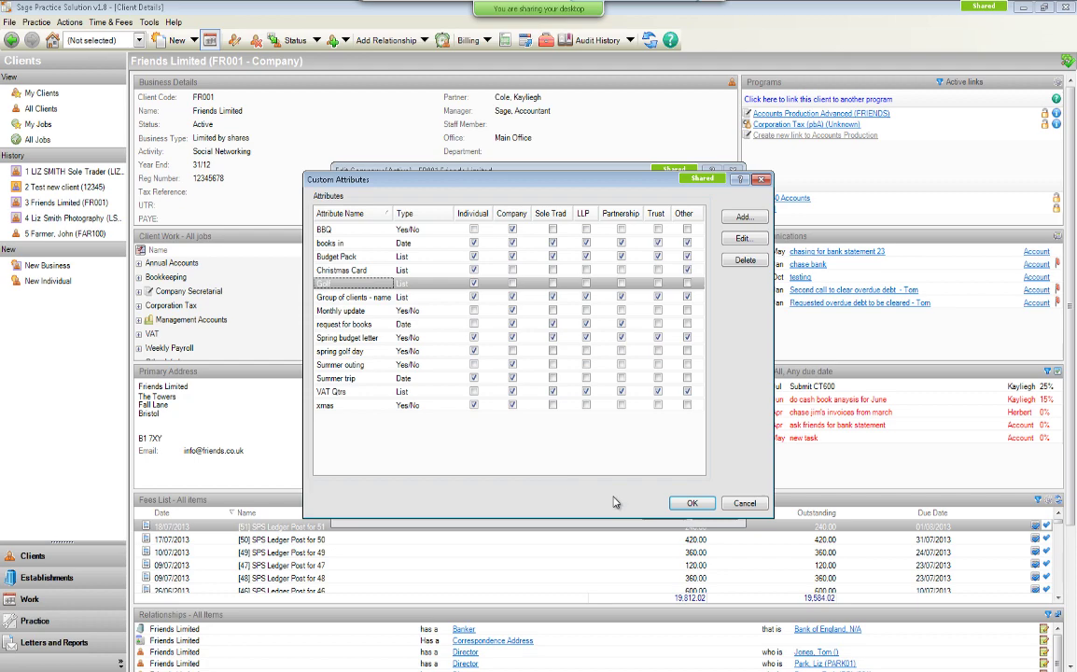
pyautogui.click(745, 505)
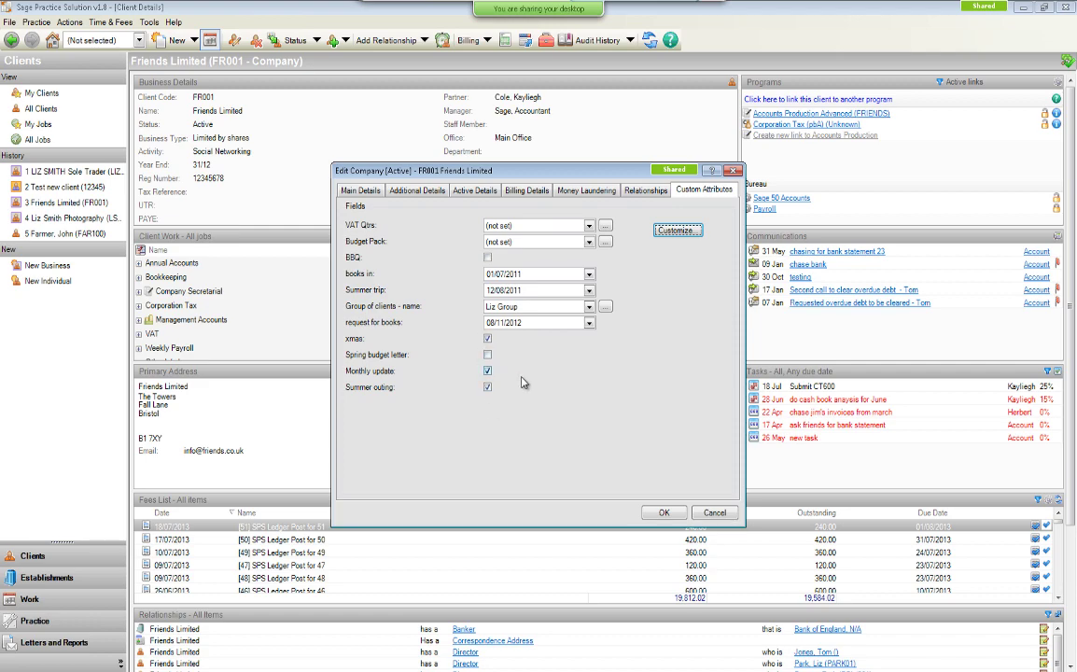
# Review the Budget Pack choices and close Friends Limited's company details without saving.
pyautogui.click(589, 242)
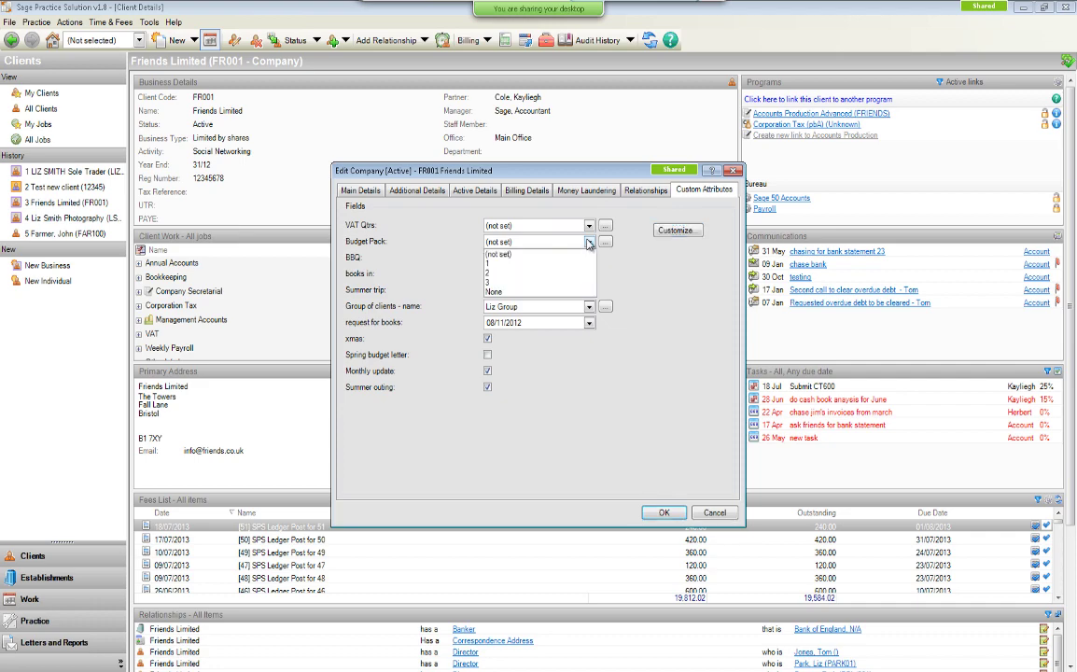
pyautogui.click(589, 242)
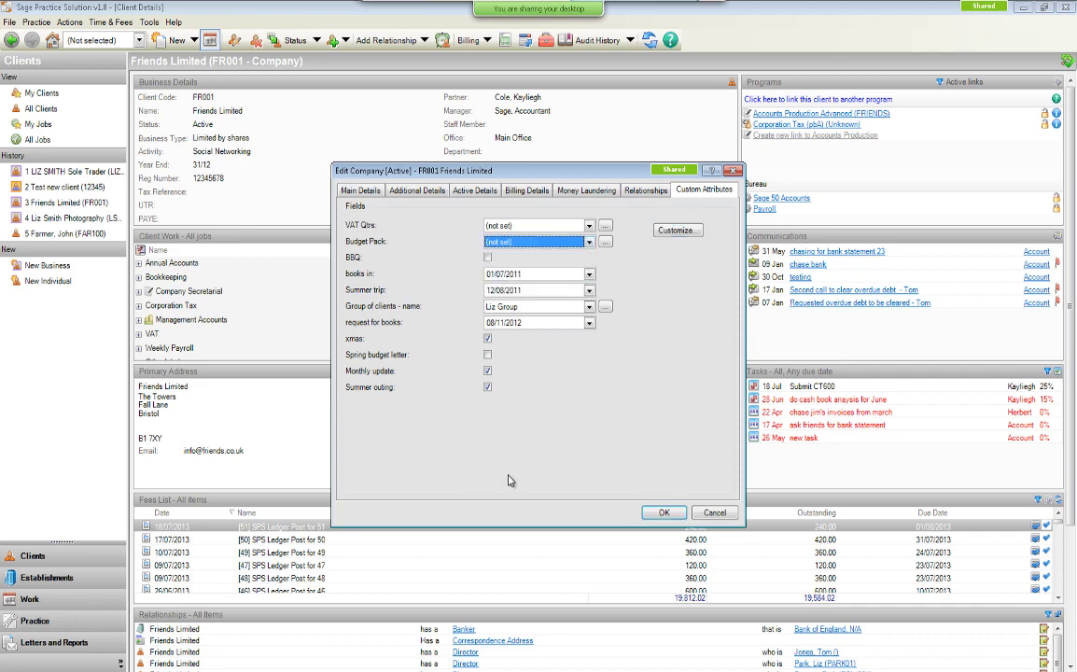
pyautogui.click(713, 515)
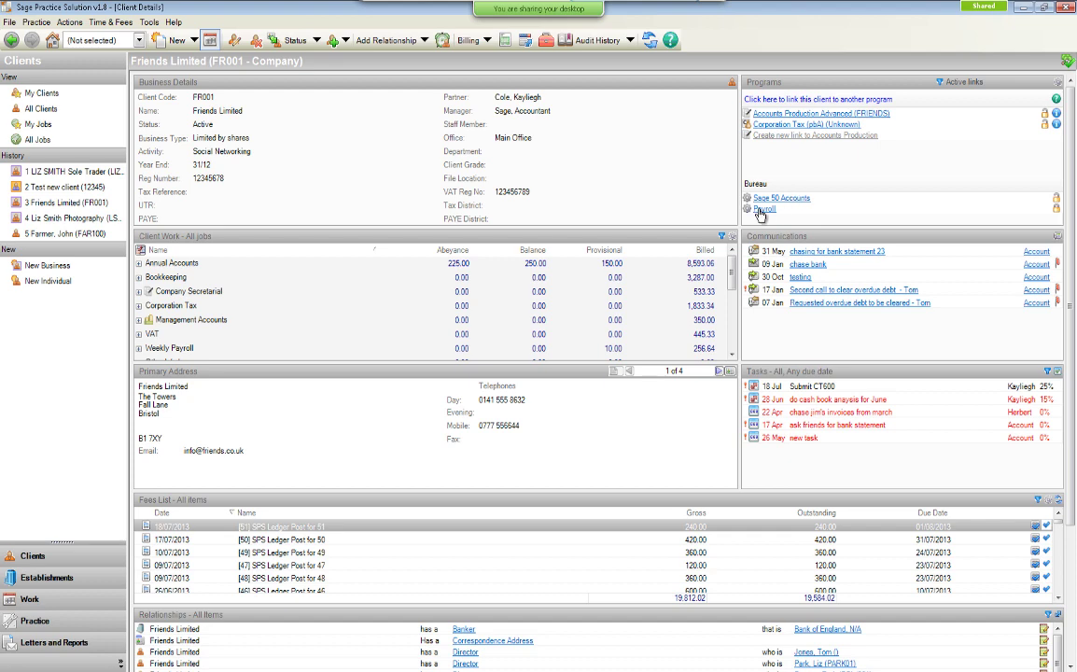
# Open a new communication for Friends Limited, try the types Email, Fax and Telephone Call, and cancel the entry.
pyautogui.rightClick(820, 326)
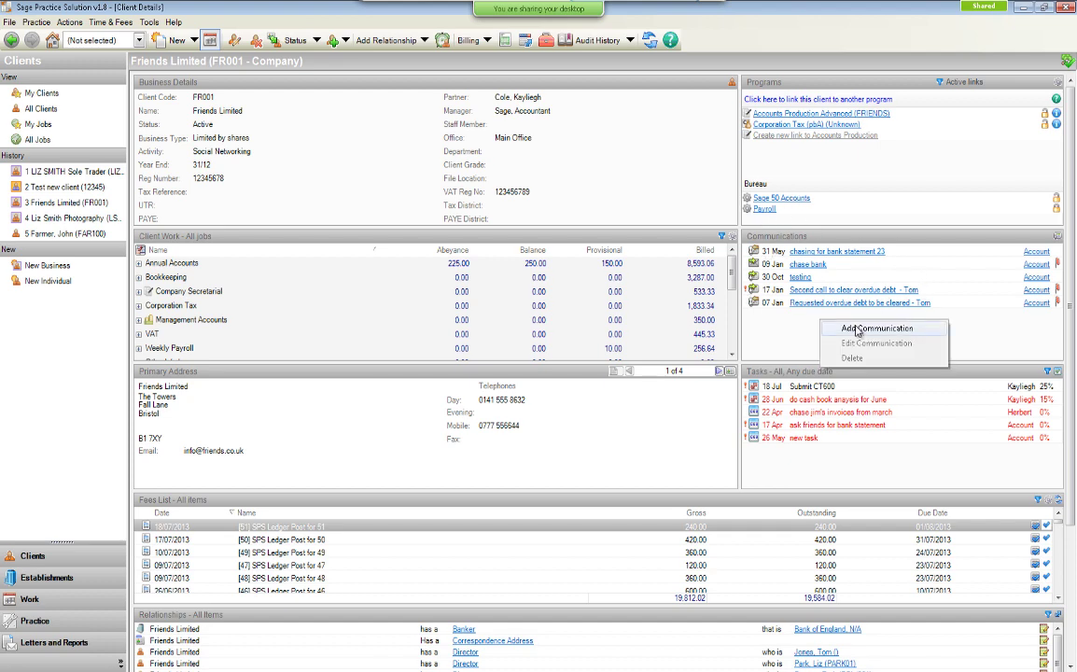
pyautogui.click(860, 332)
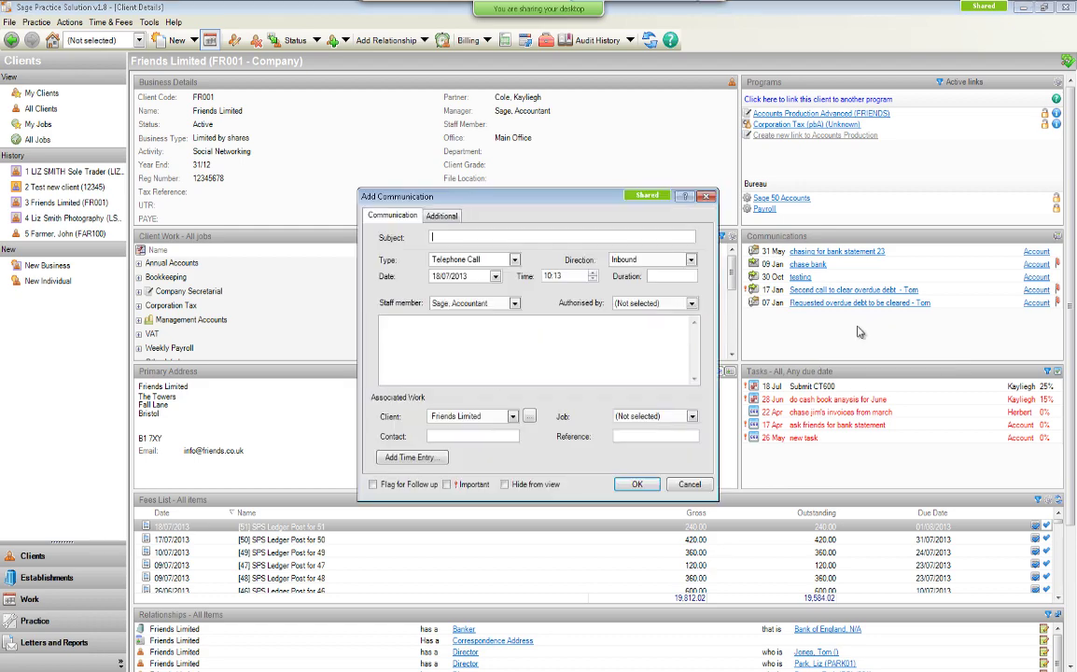
pyautogui.click(514, 261)
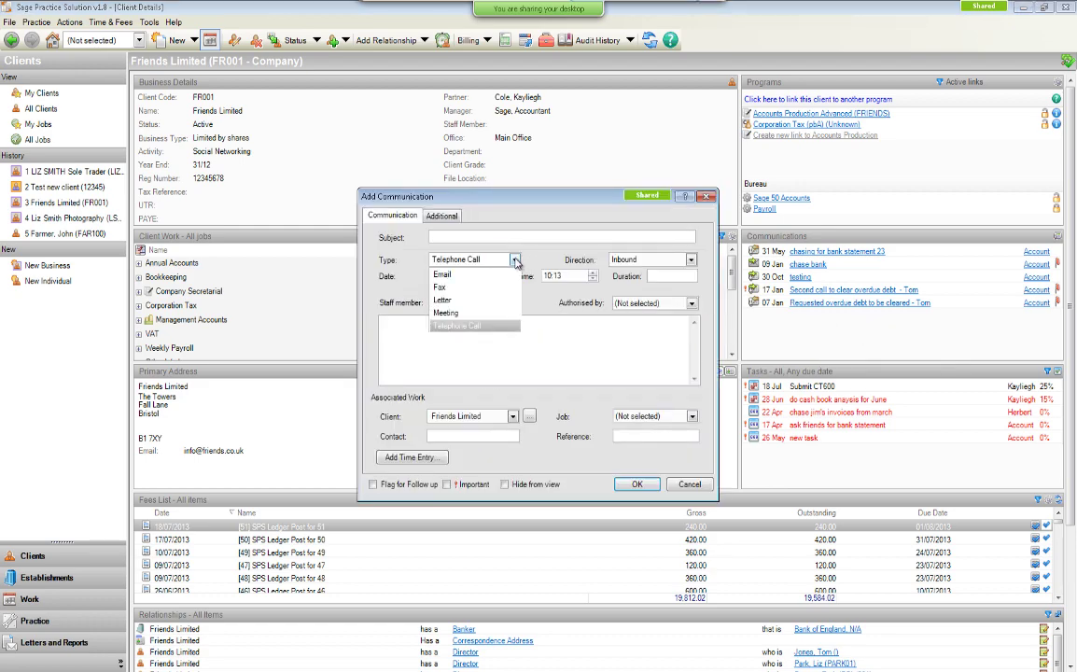
pyautogui.click(453, 277)
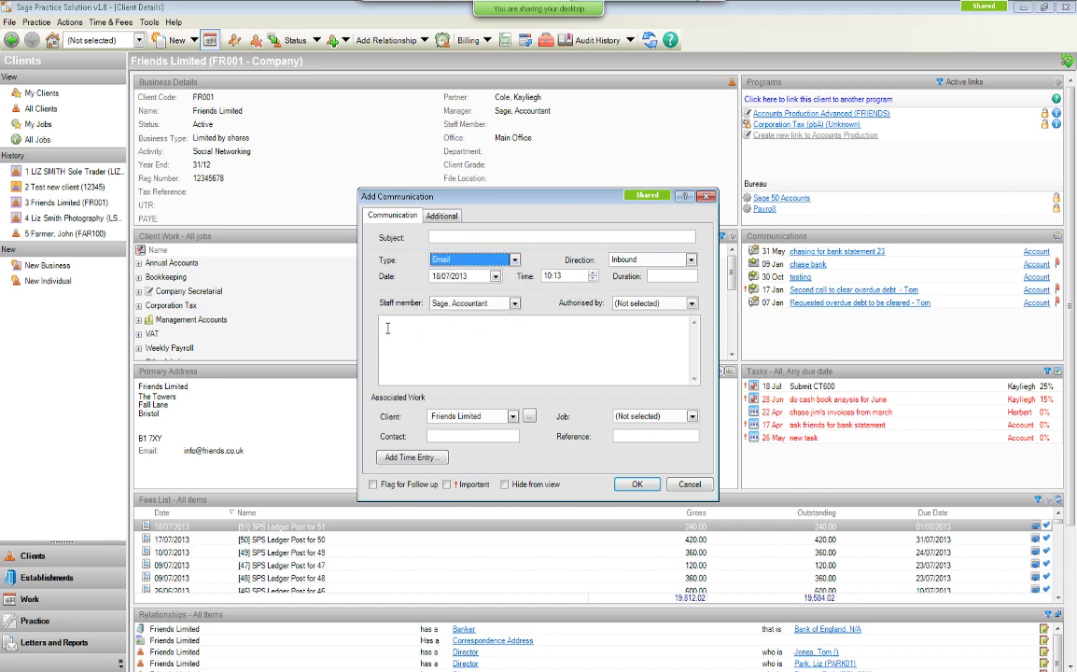
pyautogui.click(514, 260)
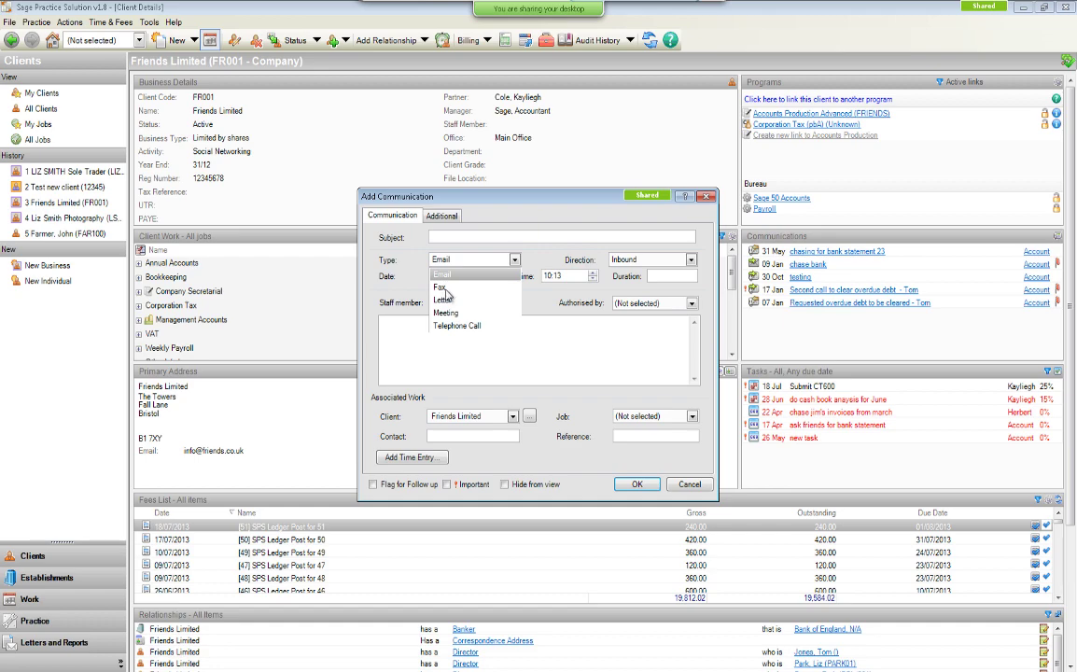
pyautogui.click(446, 288)
pyautogui.click(514, 260)
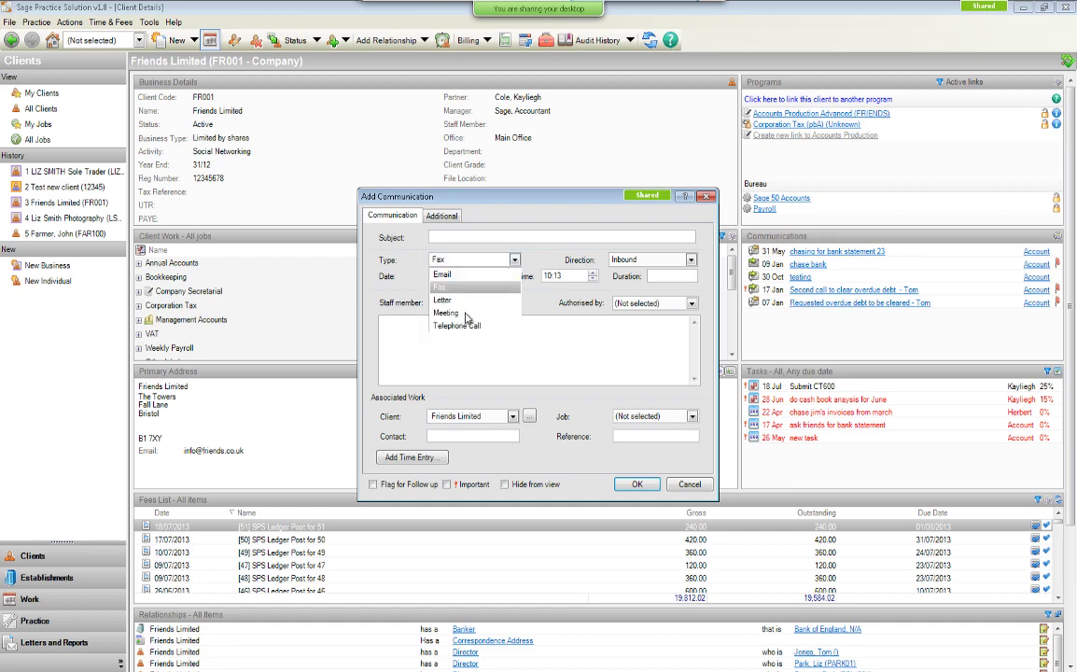
pyautogui.click(461, 326)
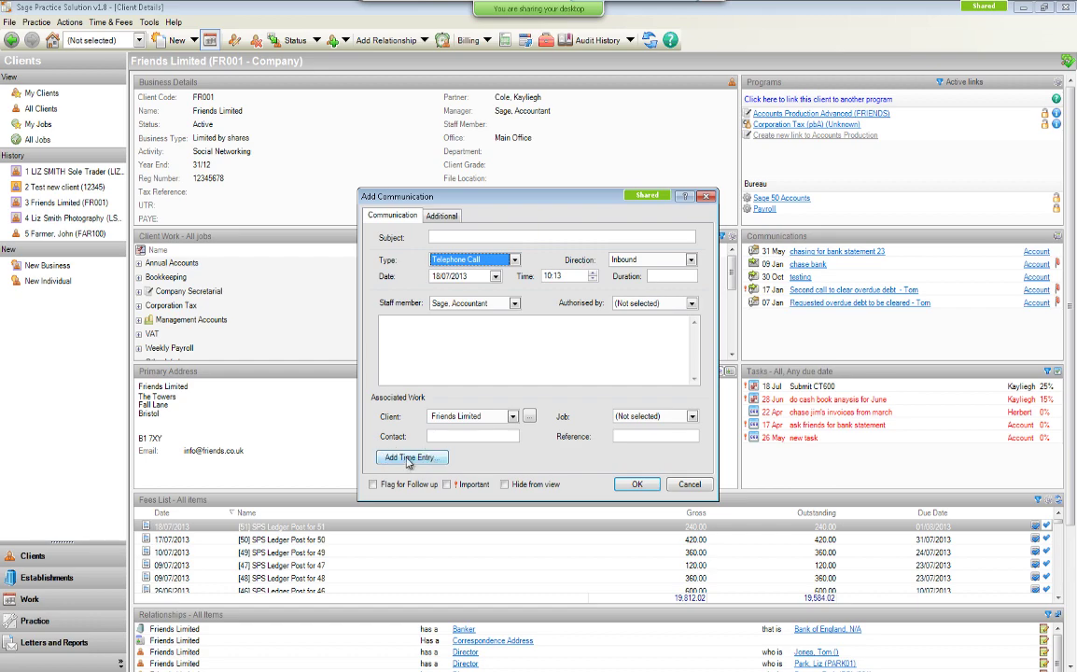
pyautogui.click(690, 484)
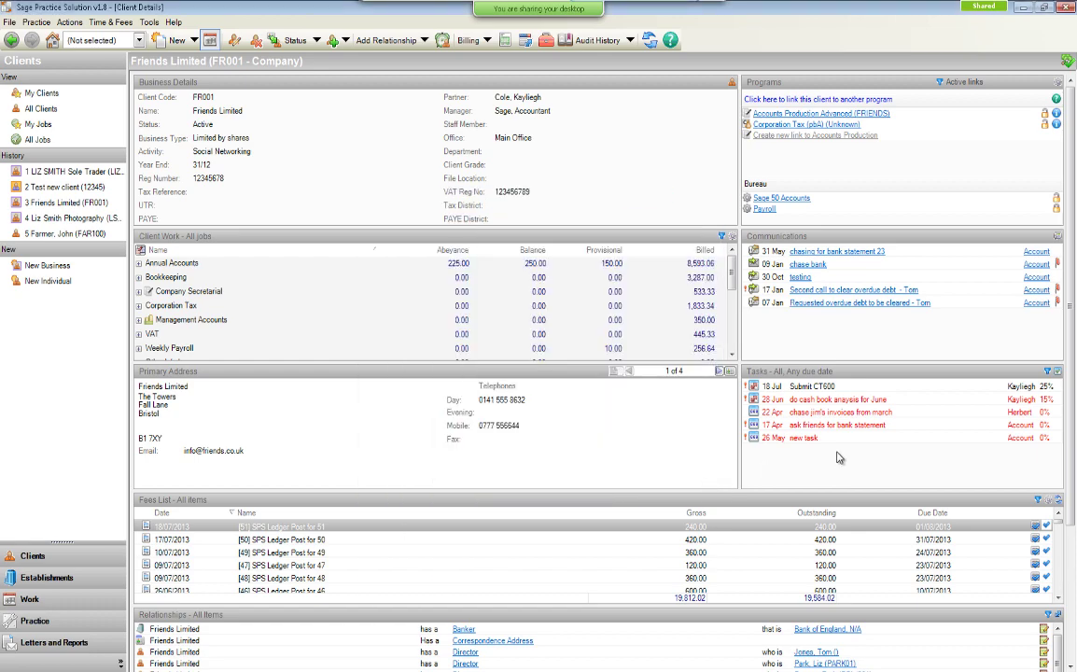
# Open Friends Limited's Submit CT600 task to review its dates, status, priority and assignee, leaving it without changes.
pyautogui.click(790, 388)
pyautogui.rightClick(790, 388)
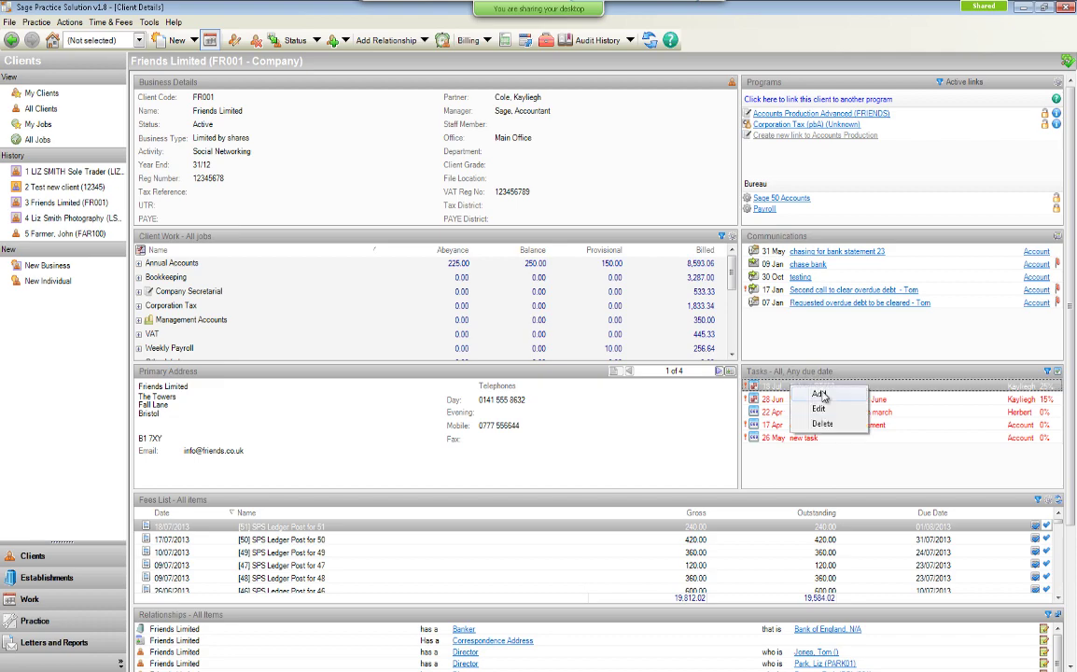
pyautogui.click(823, 416)
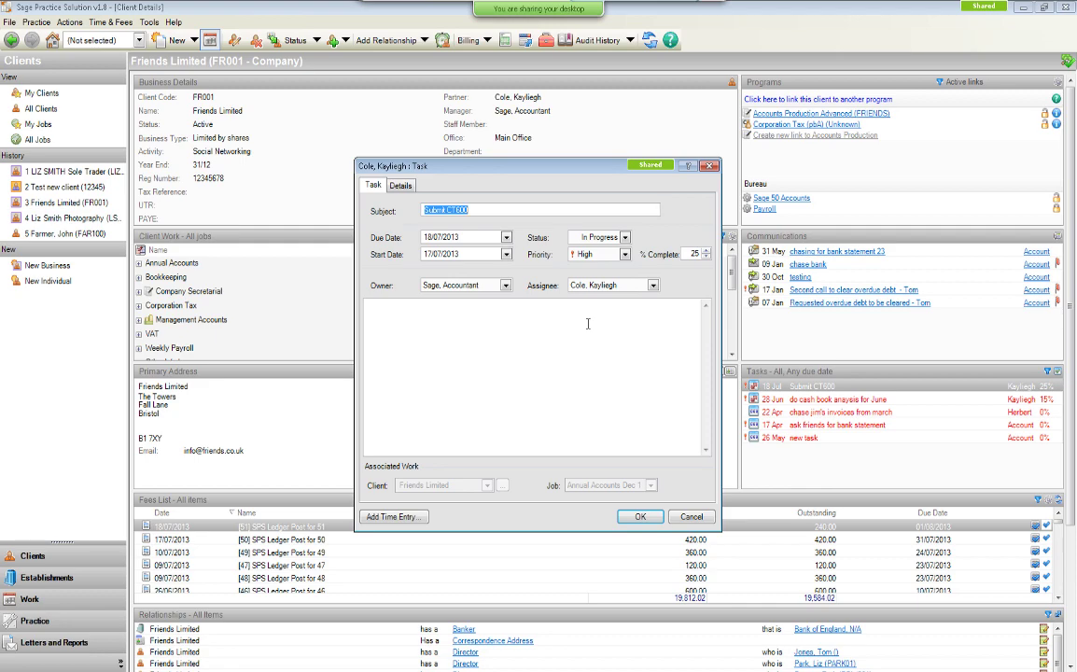
pyautogui.click(692, 516)
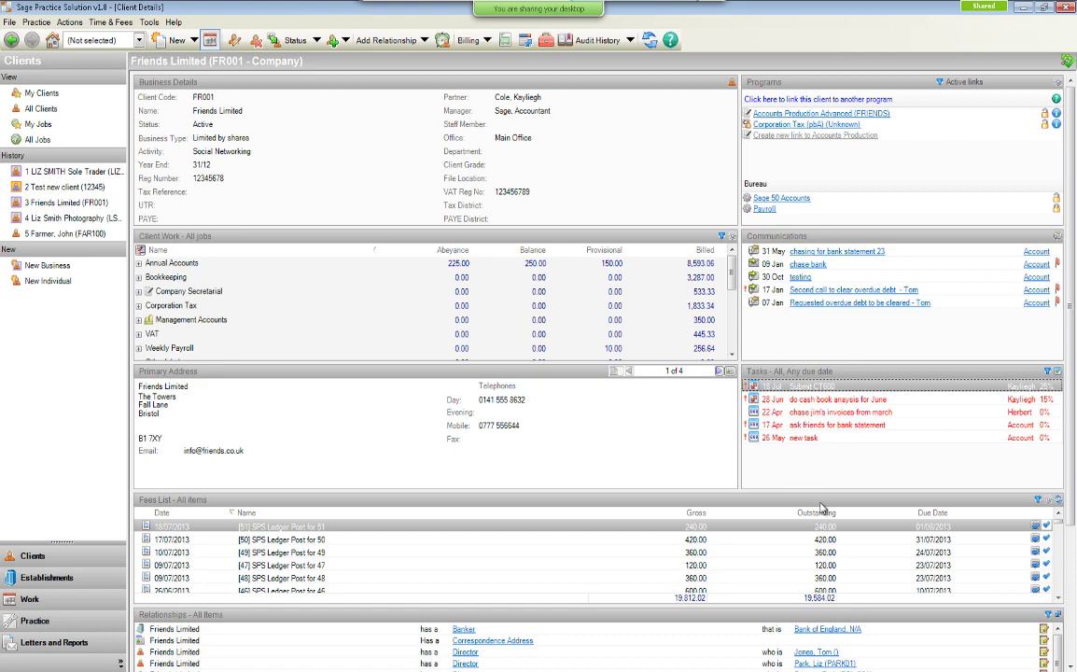
# Open the last-listed director's client record from Friends Limited's relationships, then return to Friends Limited and review its details.
pyautogui.scroll(-3, 1072, 560)
pyautogui.scroll(-1, 1073, 557)
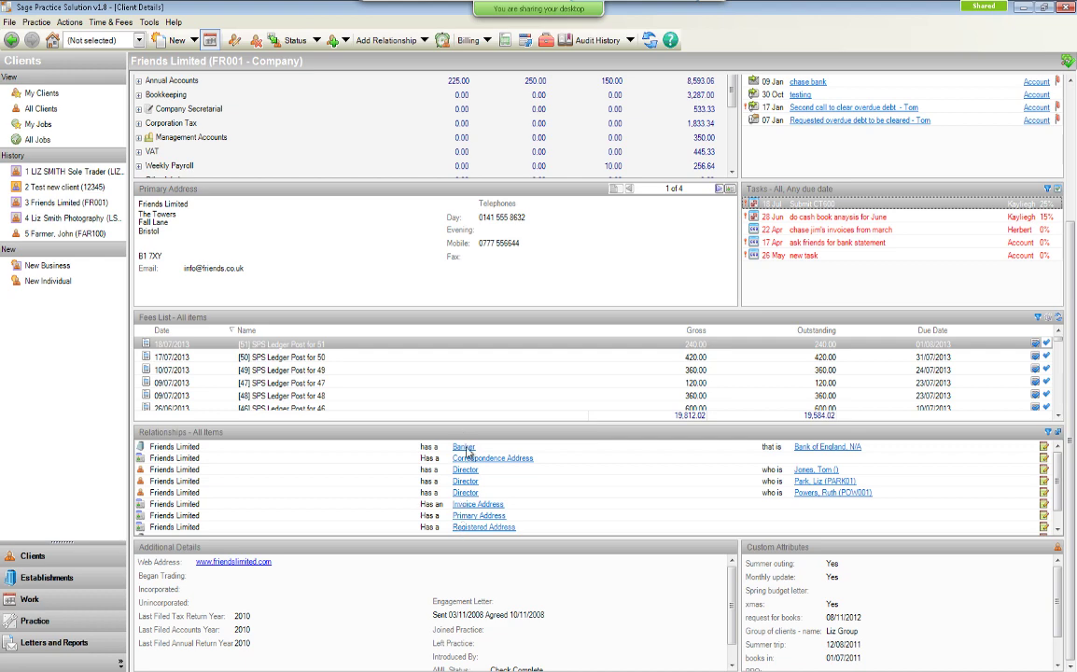
pyautogui.click(827, 495)
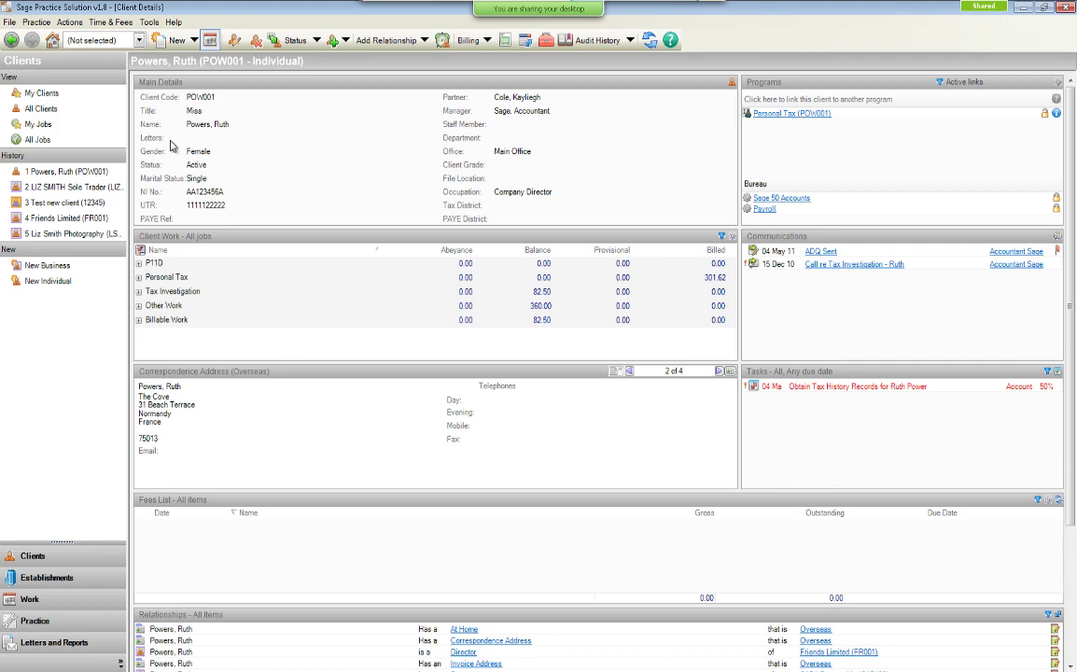
pyautogui.click(11, 40)
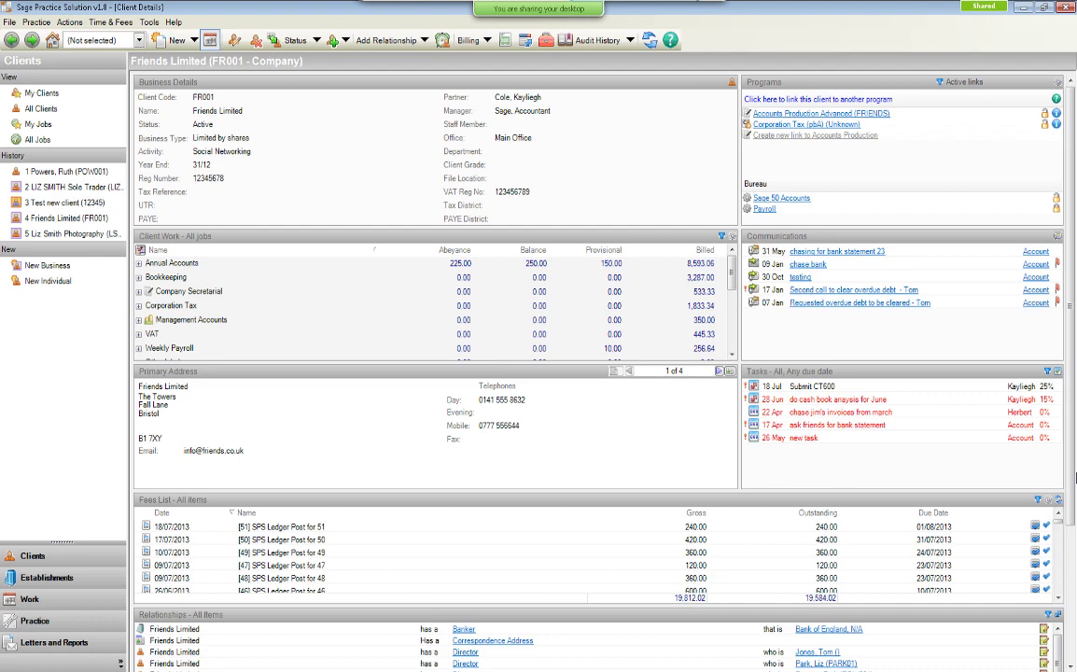
pyautogui.scroll(-5, 1075, 605)
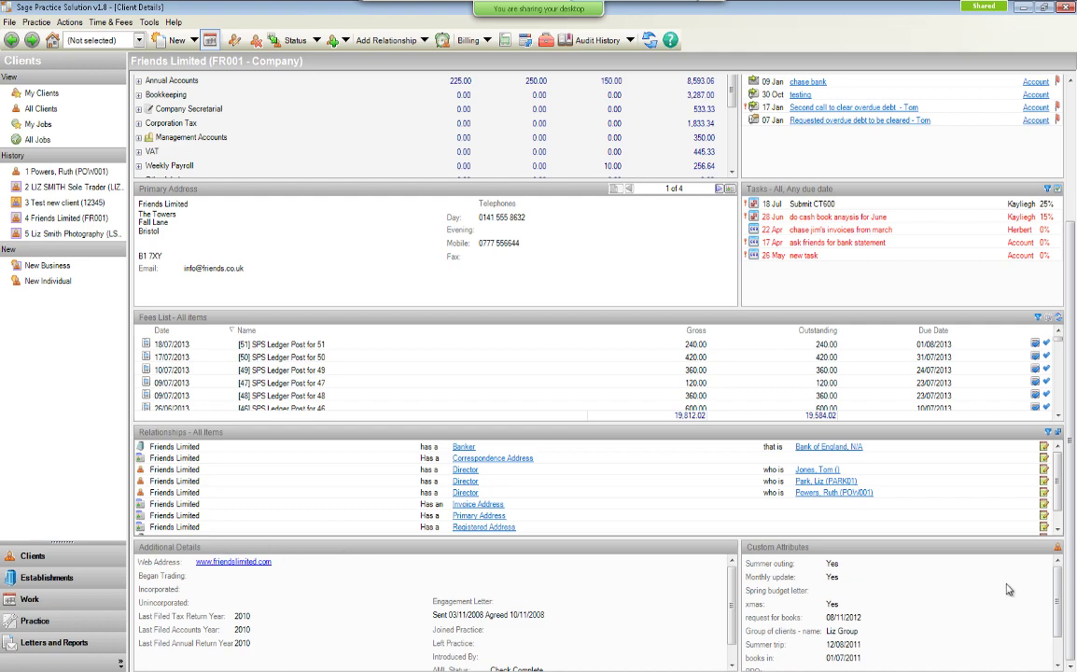
pyautogui.scroll(2, 1073, 525)
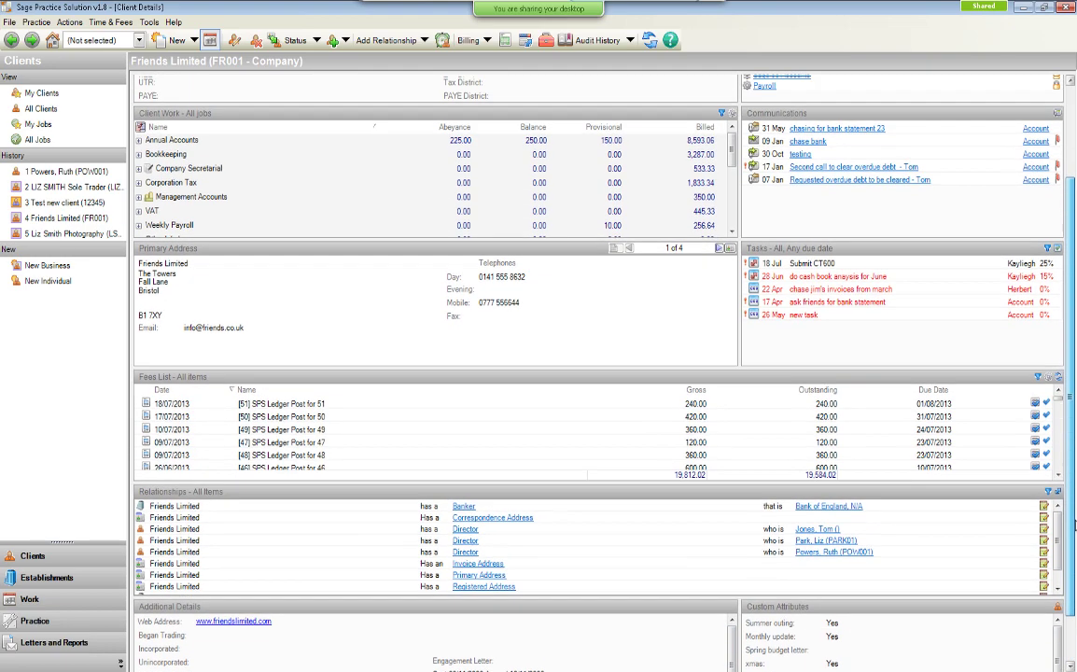
pyautogui.moveTo(1073, 526); pyautogui.dragTo(1074, 434)
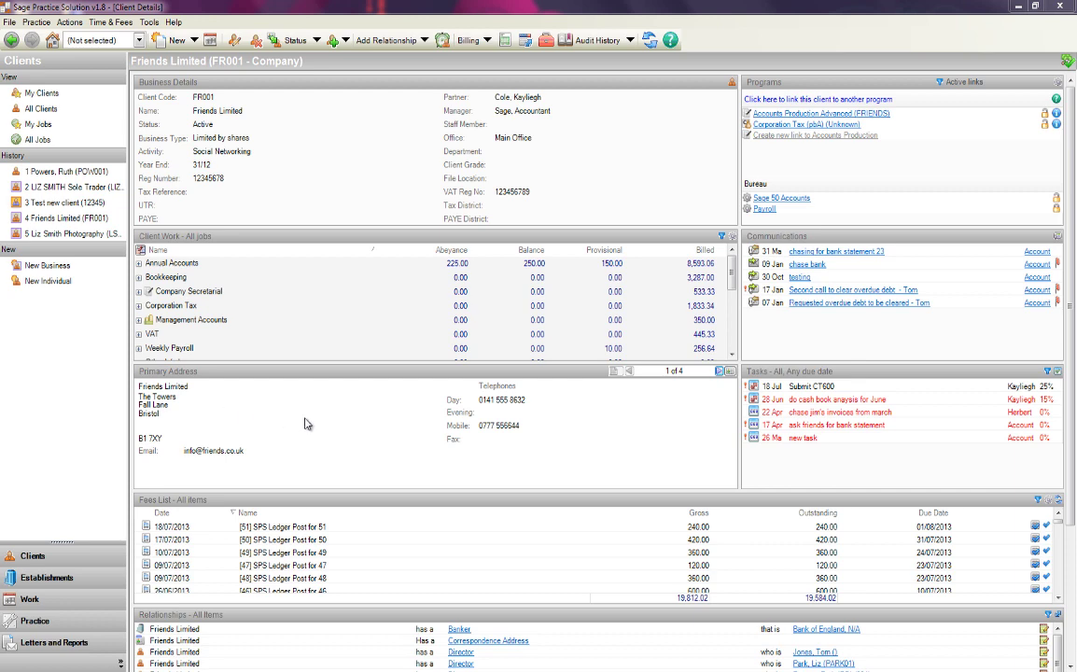
# Insert 444 before the first line of Friends Limited's primary address and update all details of the matching registered, invoice and correspondence addresses.
pyautogui.rightClick(269, 408)
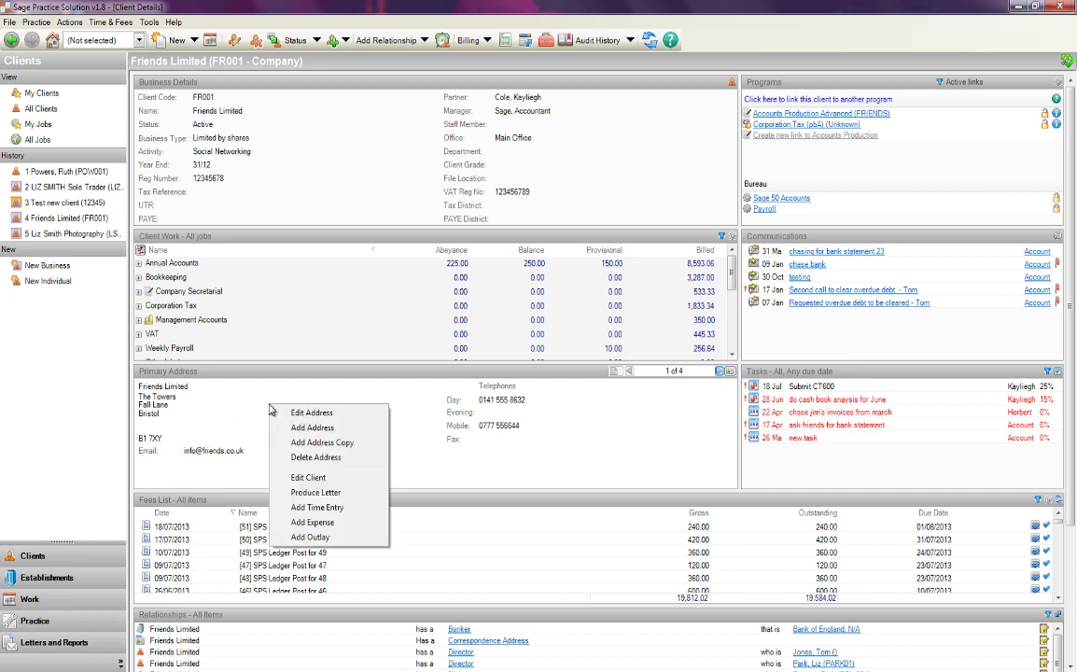
pyautogui.click(300, 416)
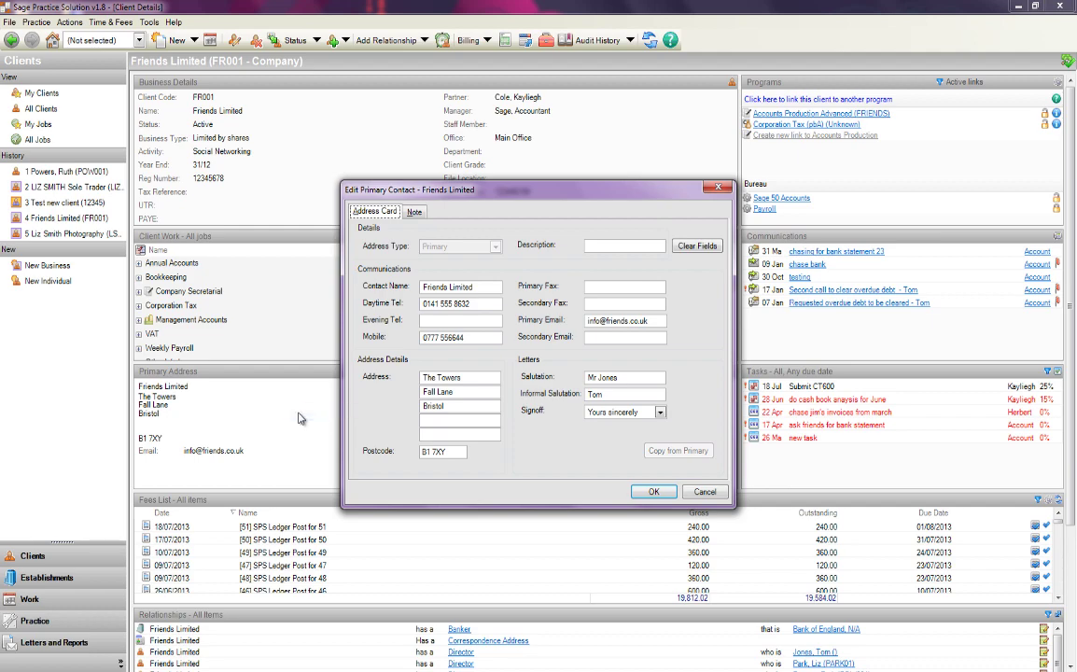
pyautogui.click(423, 378)
pyautogui.write('444')
pyautogui.click(653, 492)
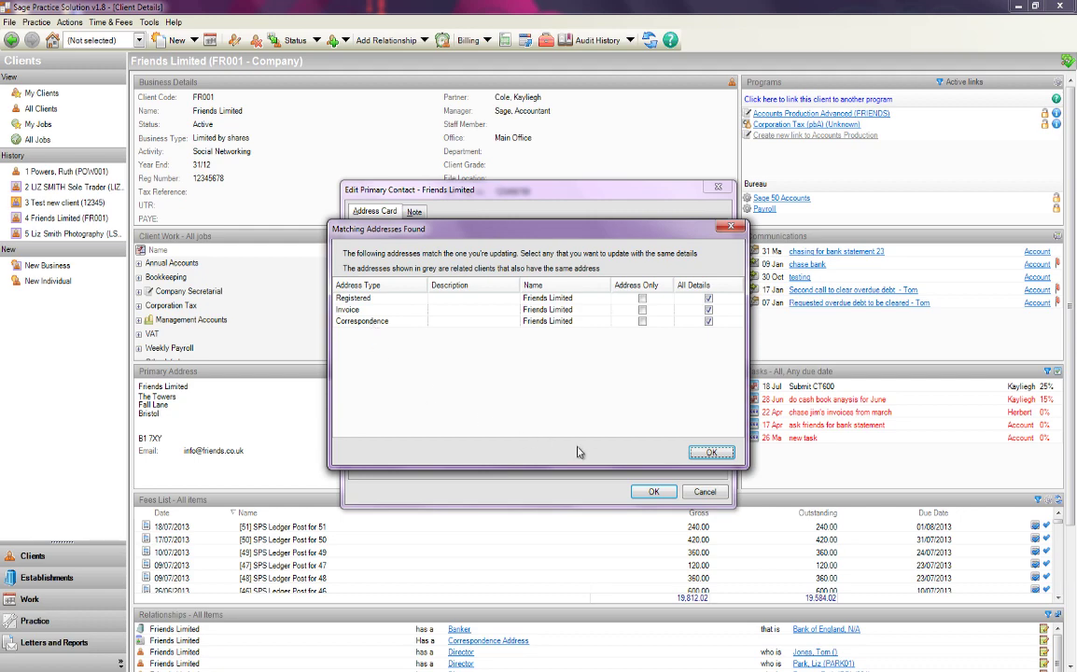
pyautogui.click(711, 454)
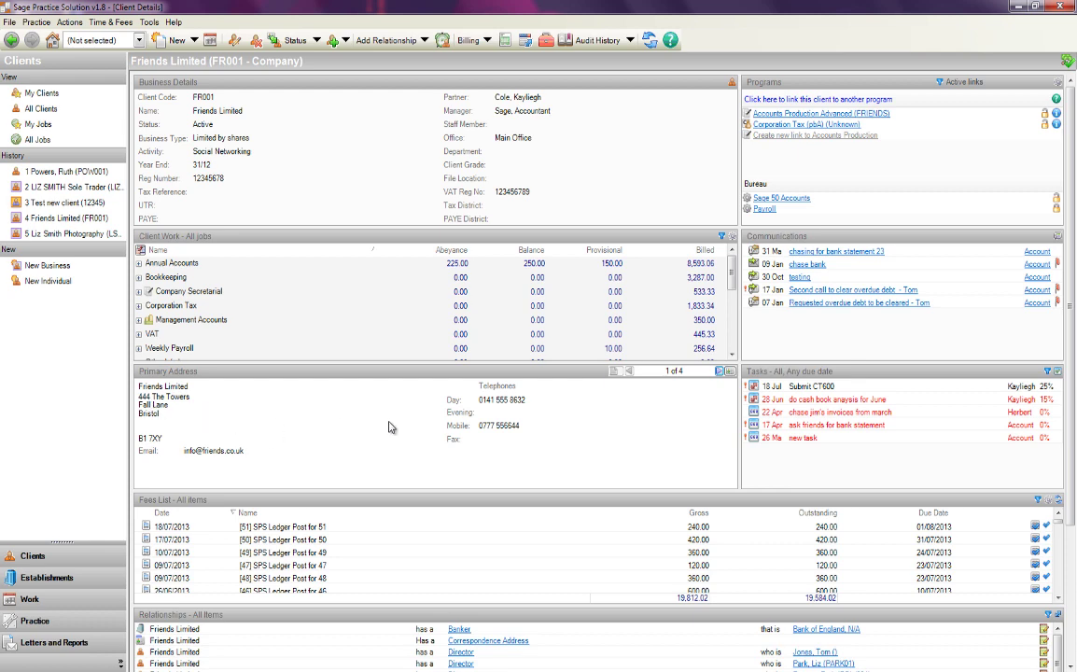
# Remove 444 from the client address in the linked Accounts Production Advanced record, then return to Sage Practice Solution and refresh Friends Limited.
pyautogui.click(828, 113)
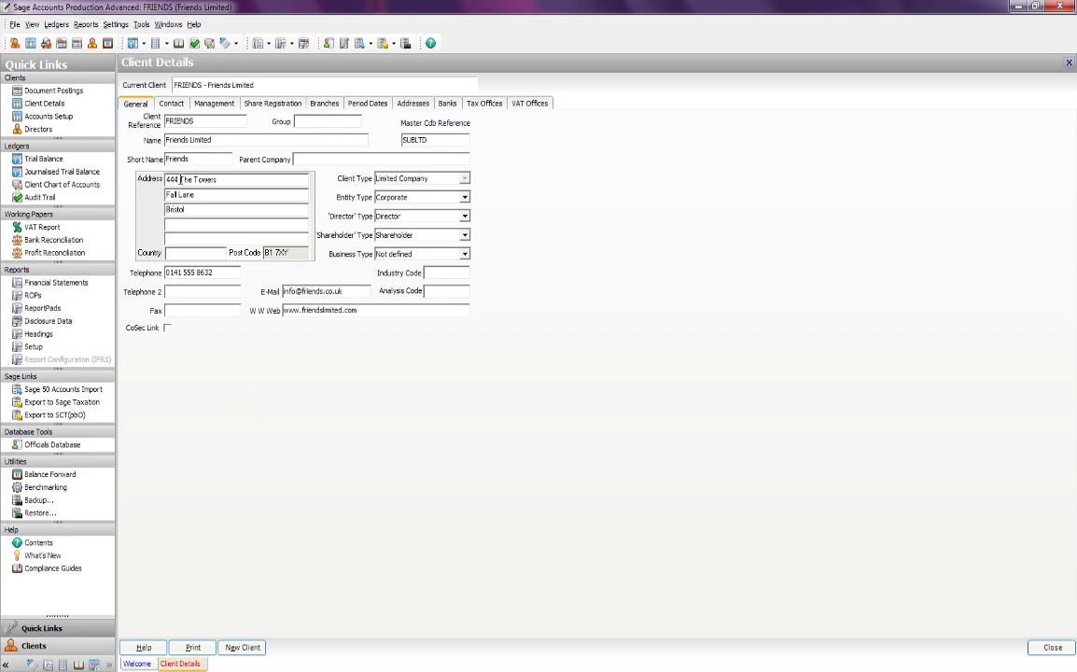
pyautogui.moveTo(180, 179); pyautogui.dragTo(130, 184)
pyautogui.press('Delete')
pyautogui.click(1052, 650)
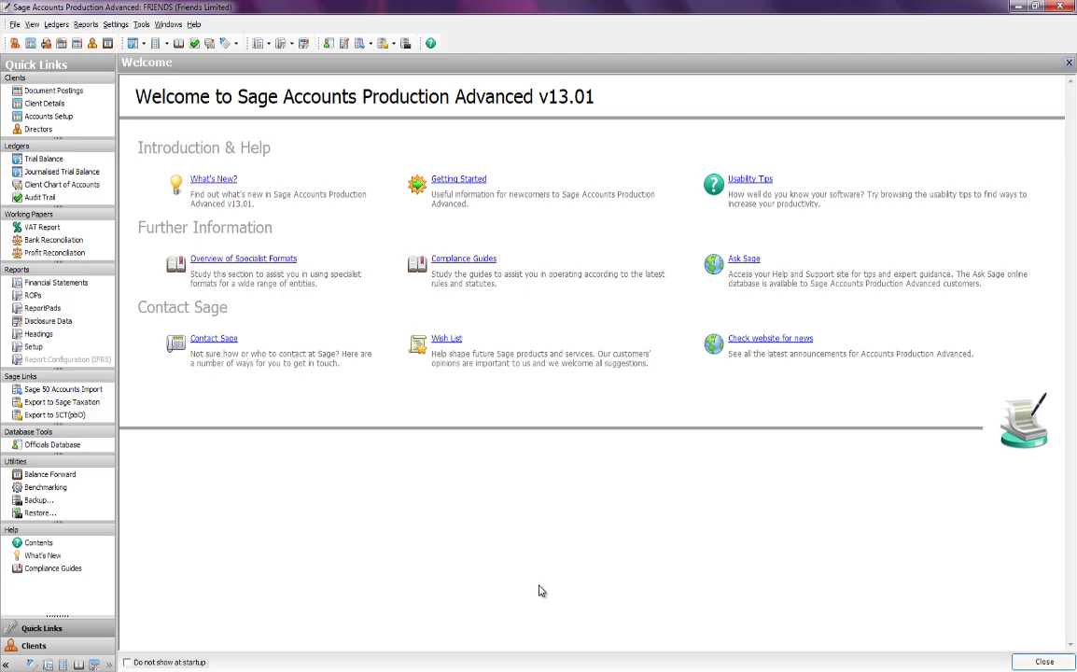
pyautogui.click(1019, 6)
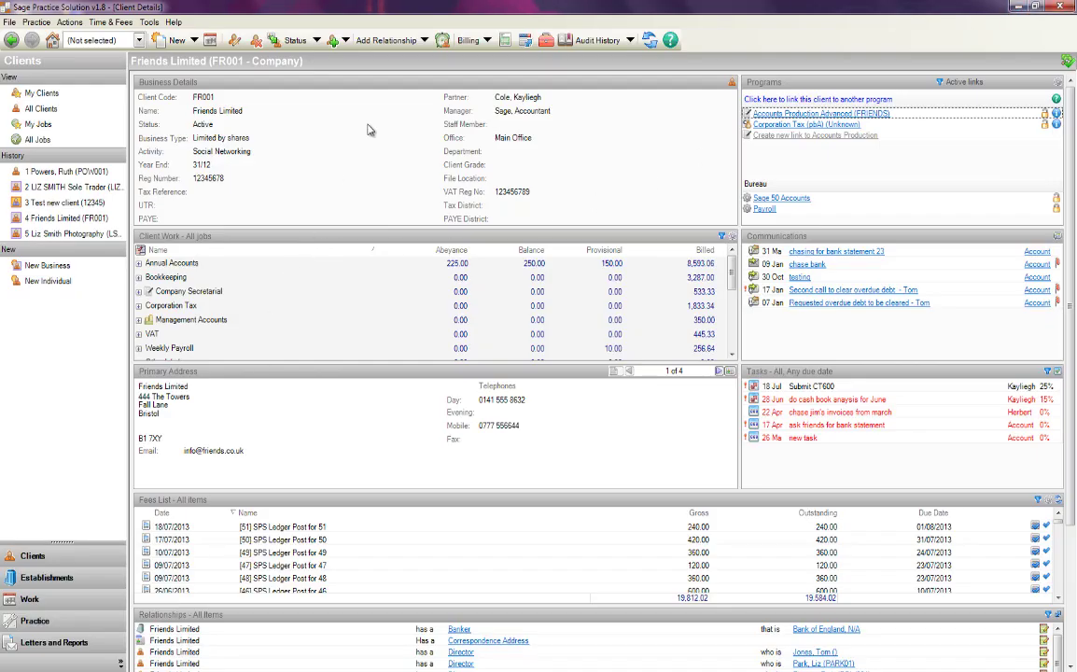
pyautogui.click(648, 39)
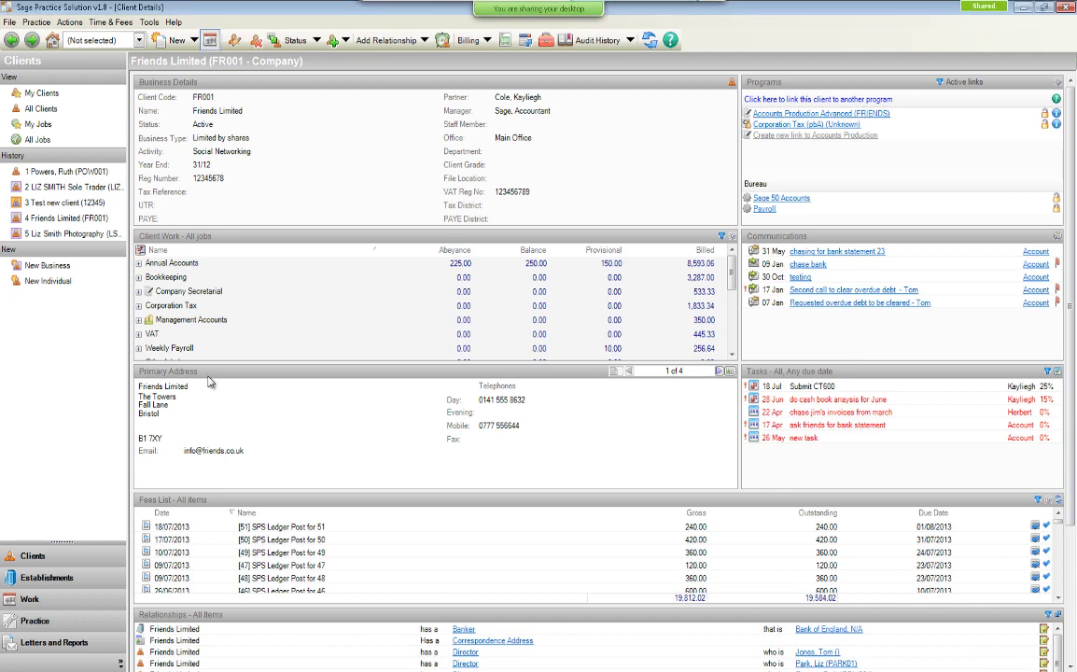
# Review Friends Limited's Annual Accounts Dec 12 job from My Jobs, open and cancel a new task for it, and return to the job list.
pyautogui.click(39, 125)
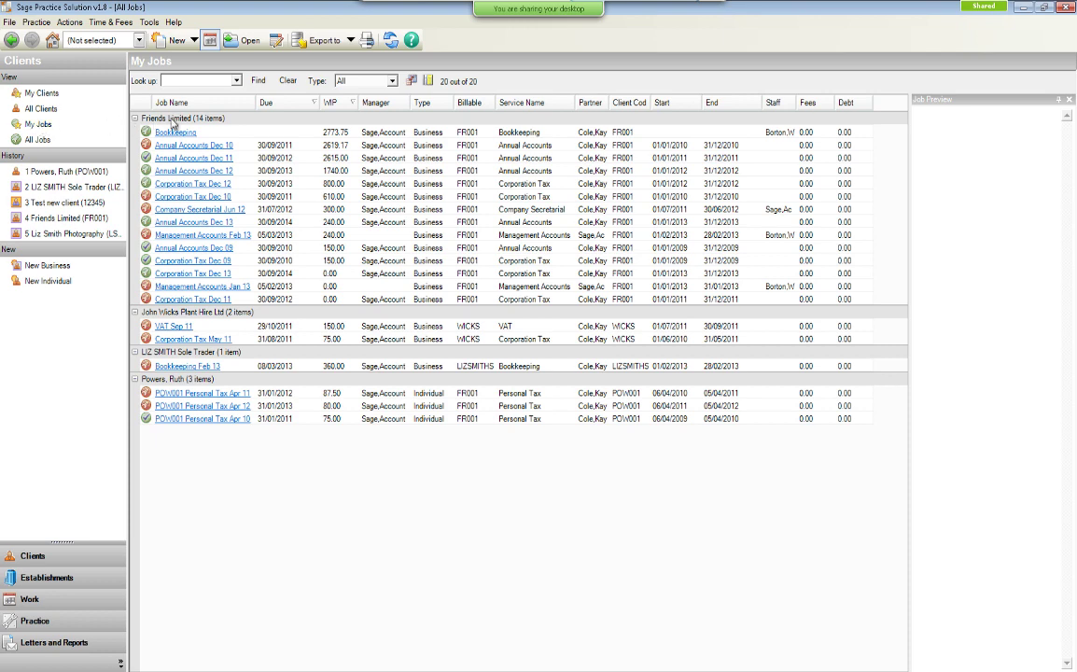
pyautogui.click(202, 175)
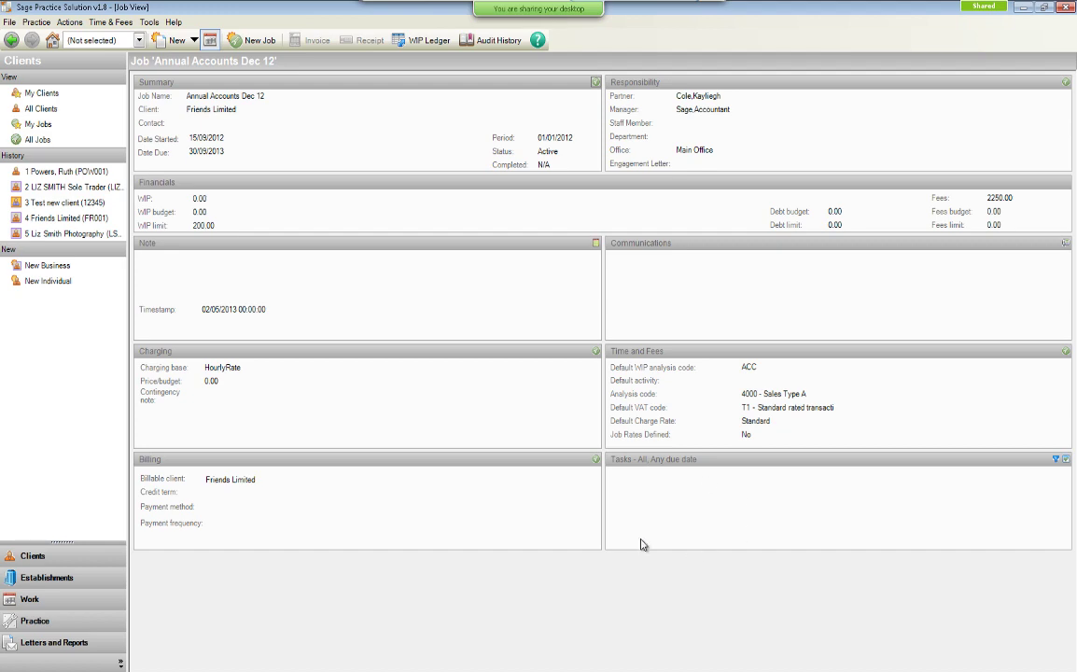
pyautogui.rightClick(654, 507)
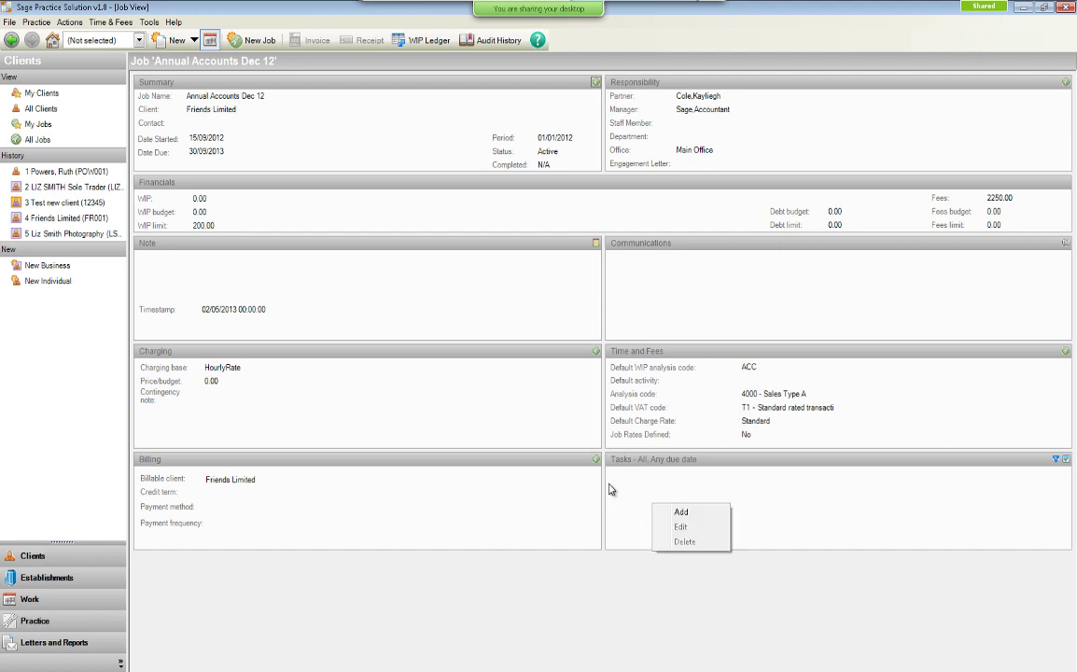
pyautogui.click(680, 512)
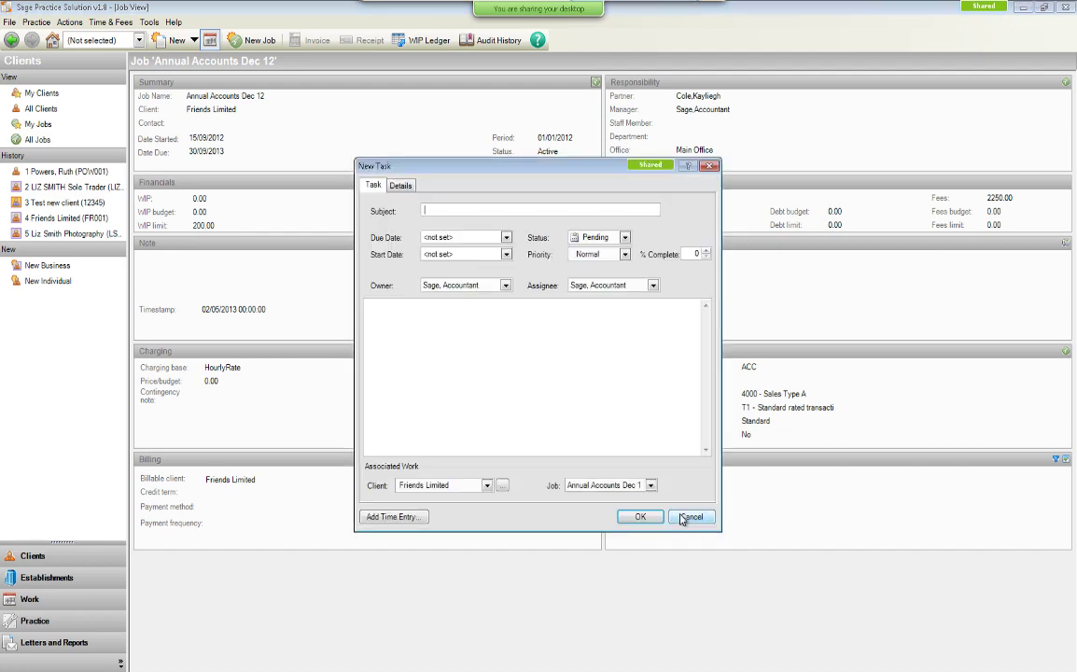
pyautogui.click(690, 518)
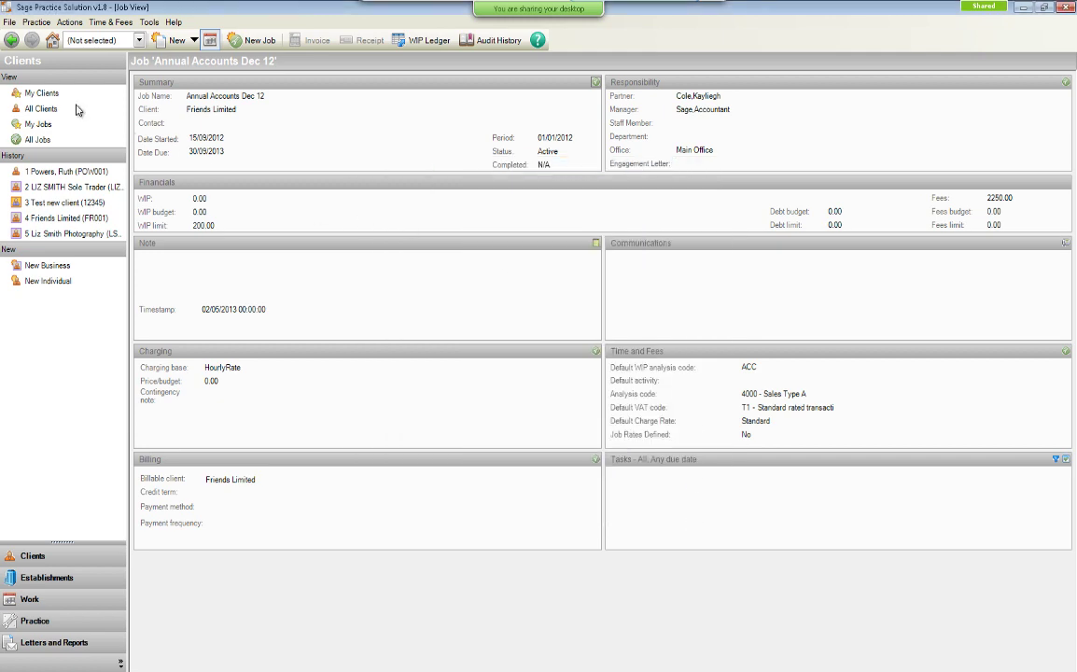
pyautogui.click(11, 41)
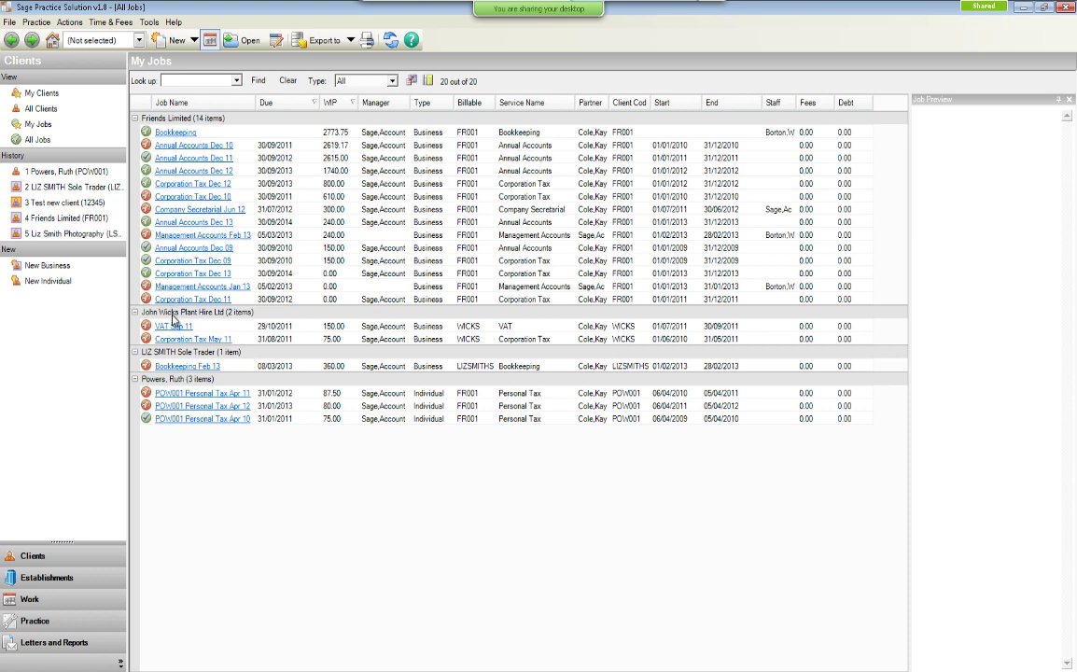
# Group the My Jobs list by Service Name and sort the jobs by due date, earliest first.
pyautogui.click(412, 81)
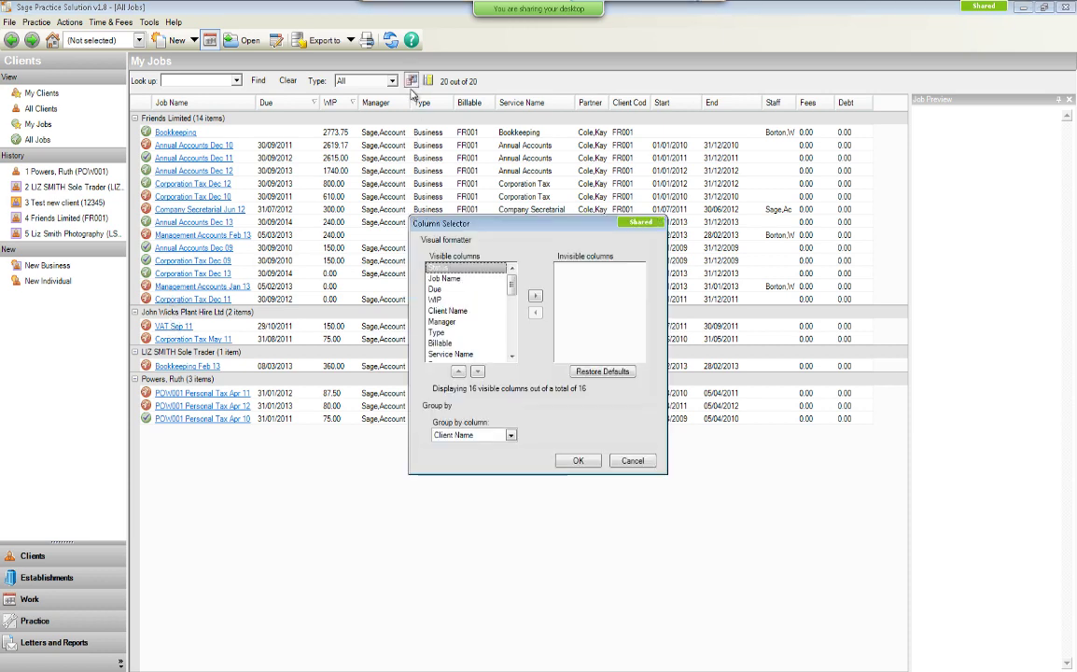
pyautogui.click(512, 436)
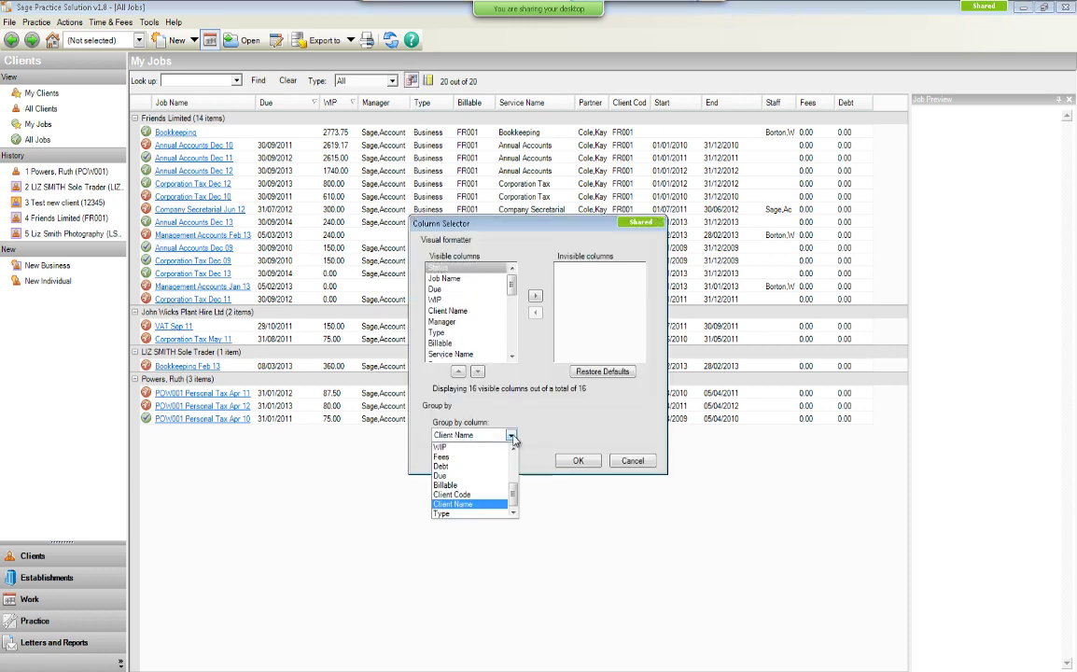
pyautogui.scroll(4, 519, 461)
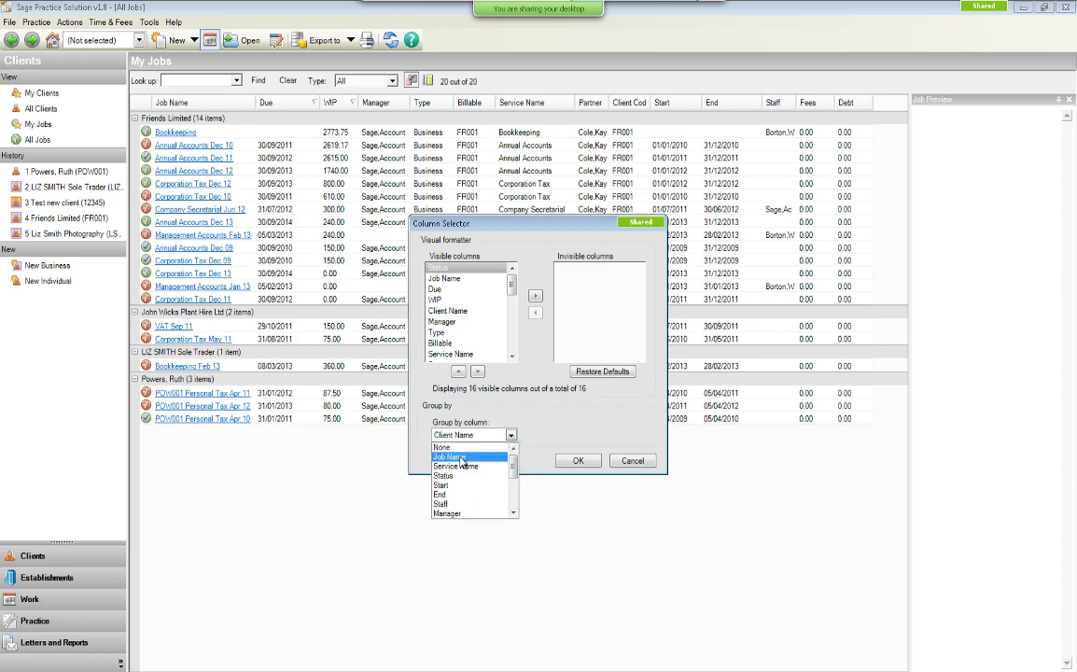
pyautogui.click(456, 465)
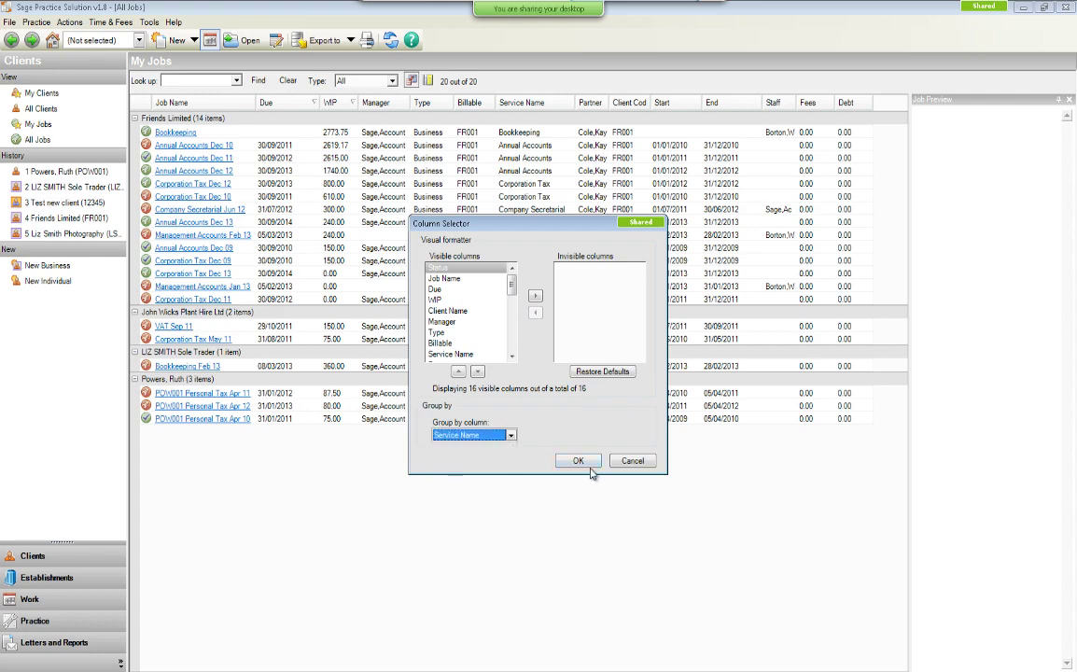
pyautogui.click(577, 461)
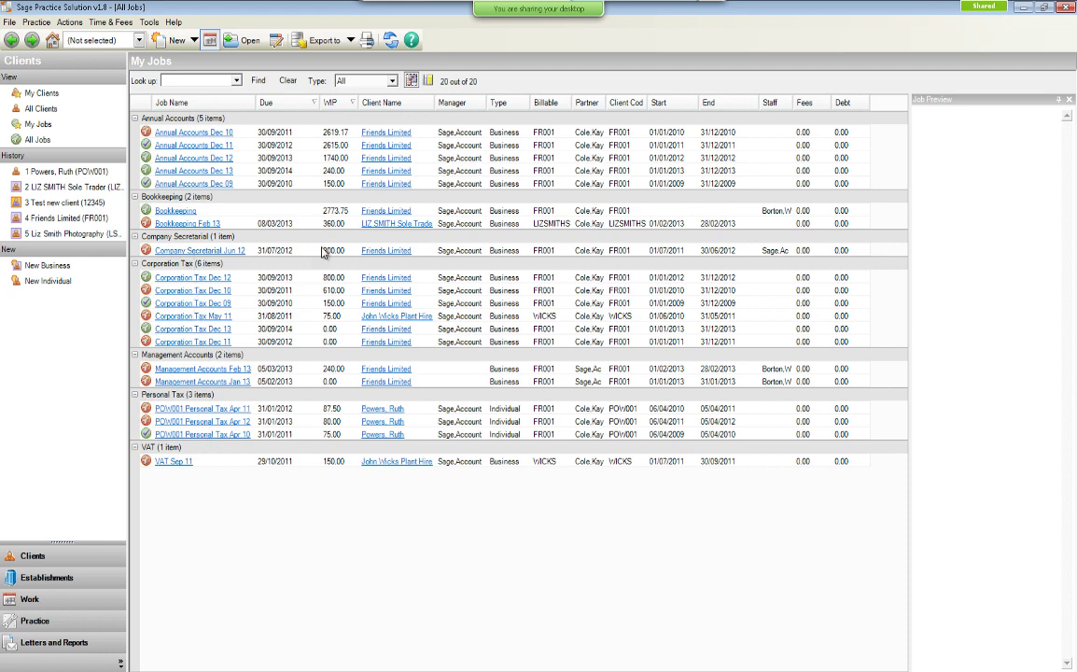
pyautogui.click(274, 105)
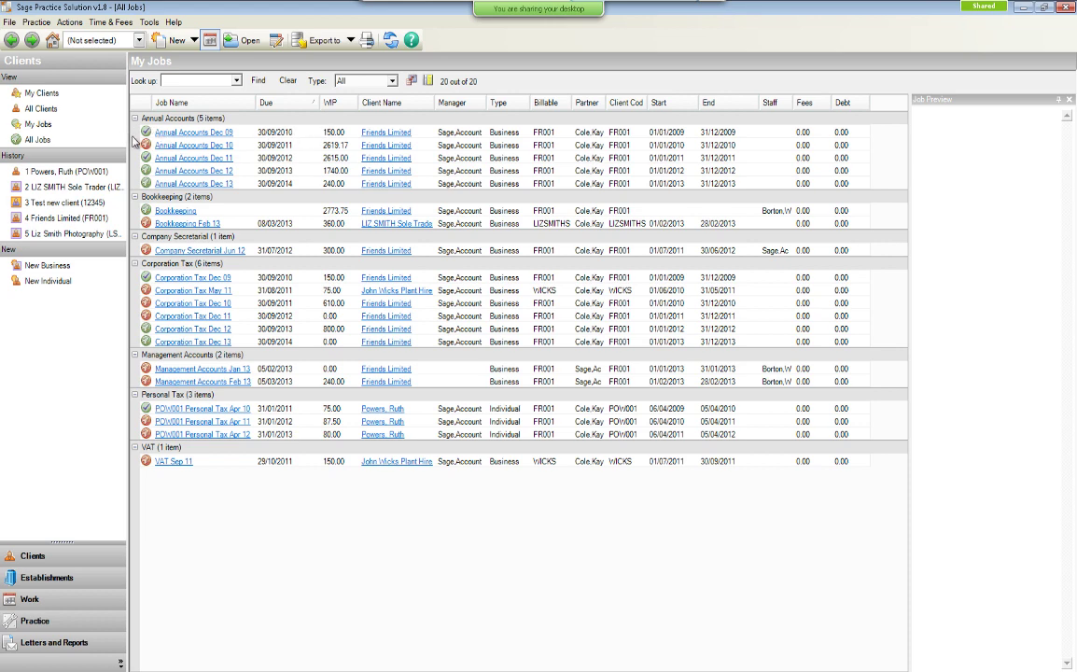
# Filter the My Jobs list to Active jobs, then switch the filter to Overdue.
pyautogui.click(392, 82)
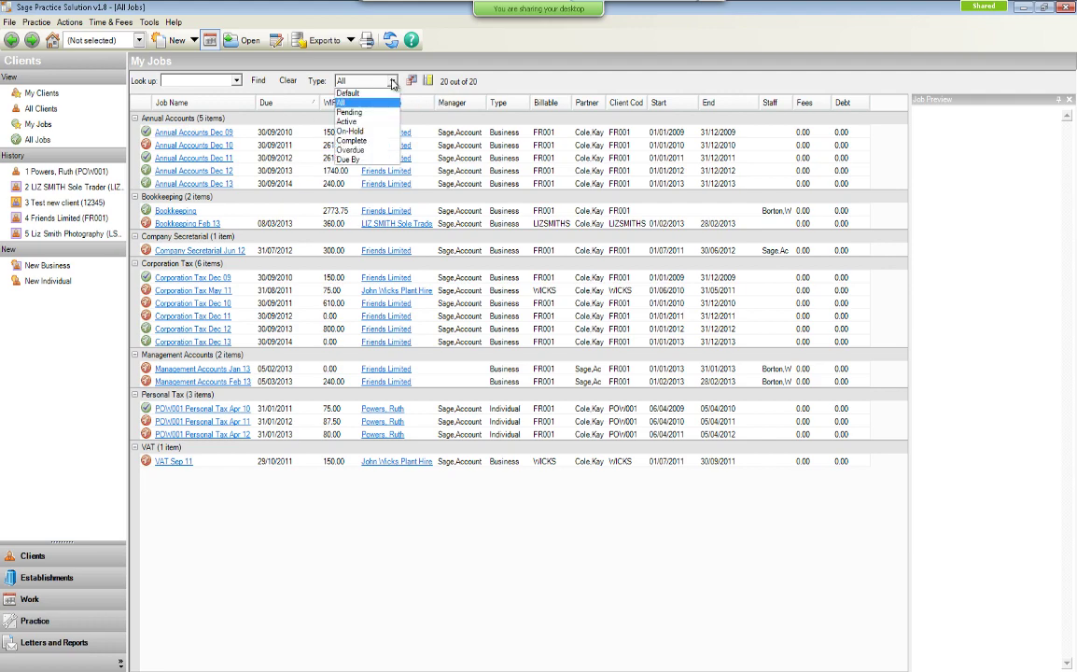
pyautogui.click(354, 122)
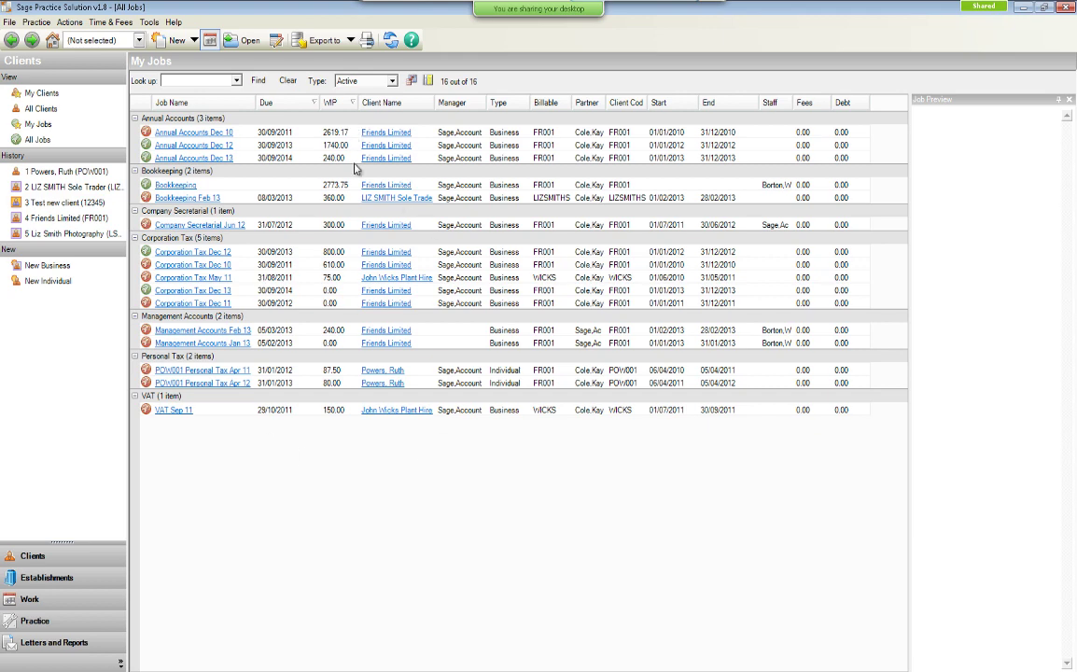
pyautogui.click(354, 81)
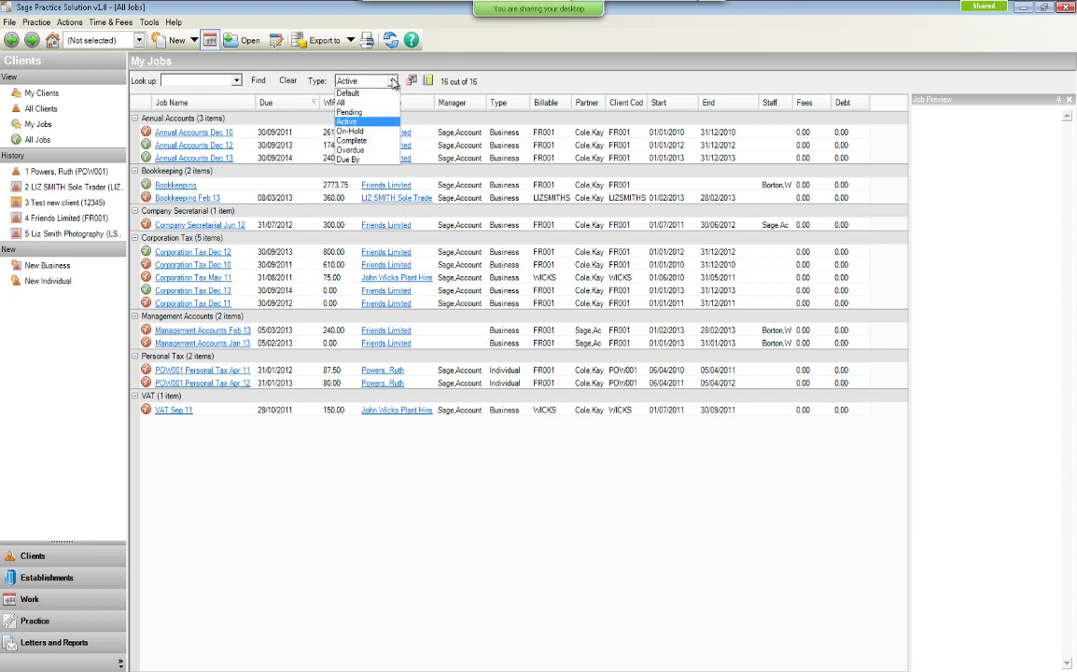
pyautogui.click(369, 150)
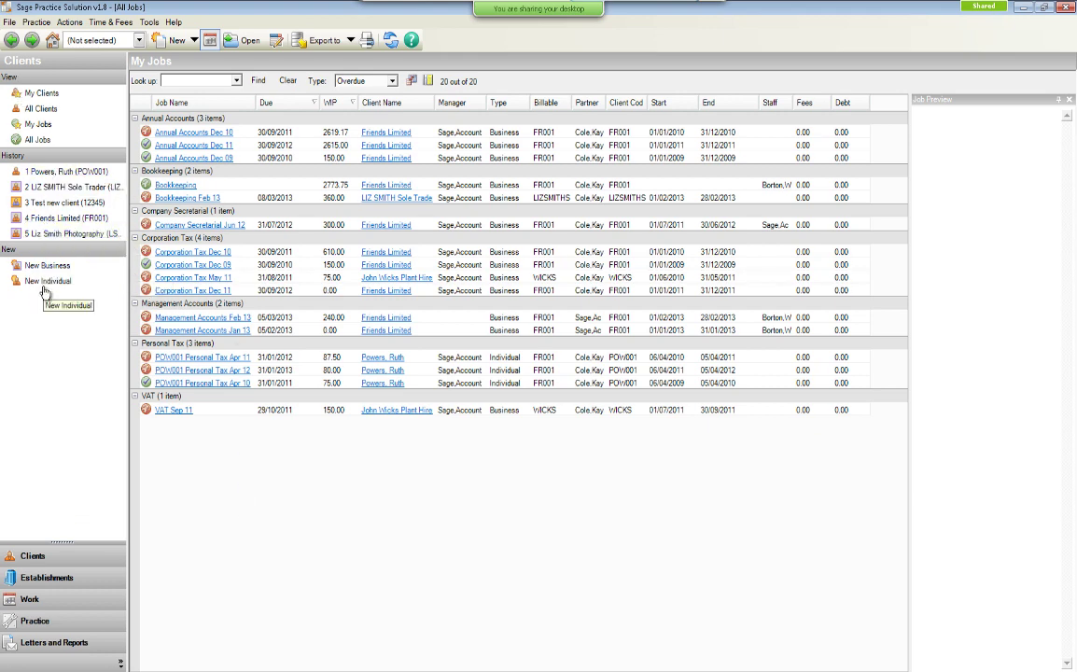
# Show the establishment list filtered to Tax Offices.
pyautogui.click(42, 580)
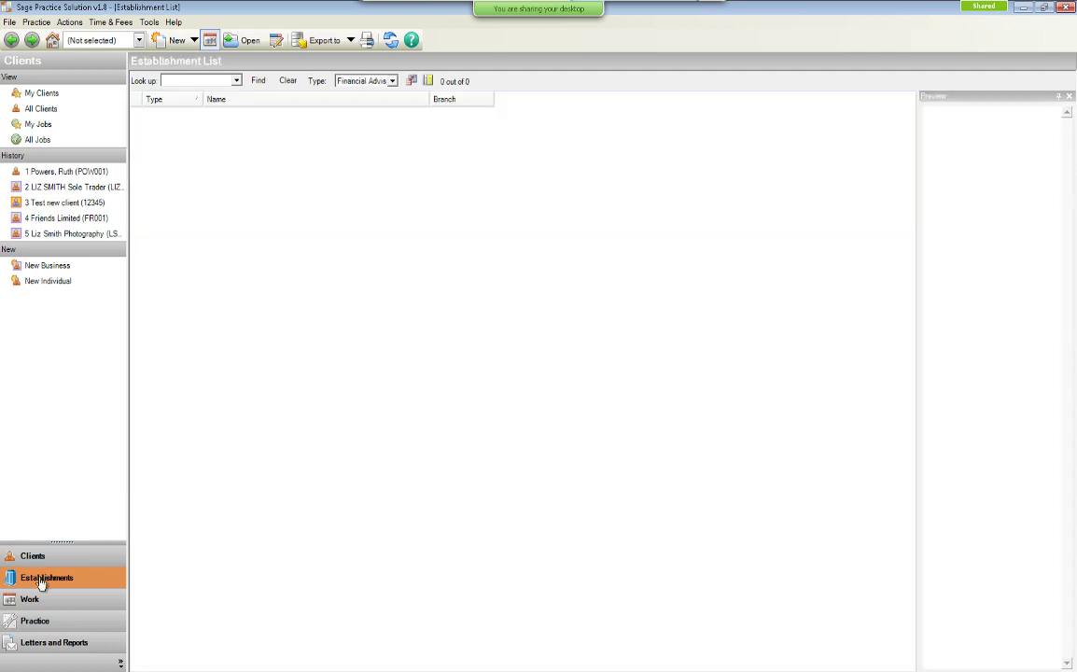
pyautogui.click(393, 81)
pyautogui.click(360, 150)
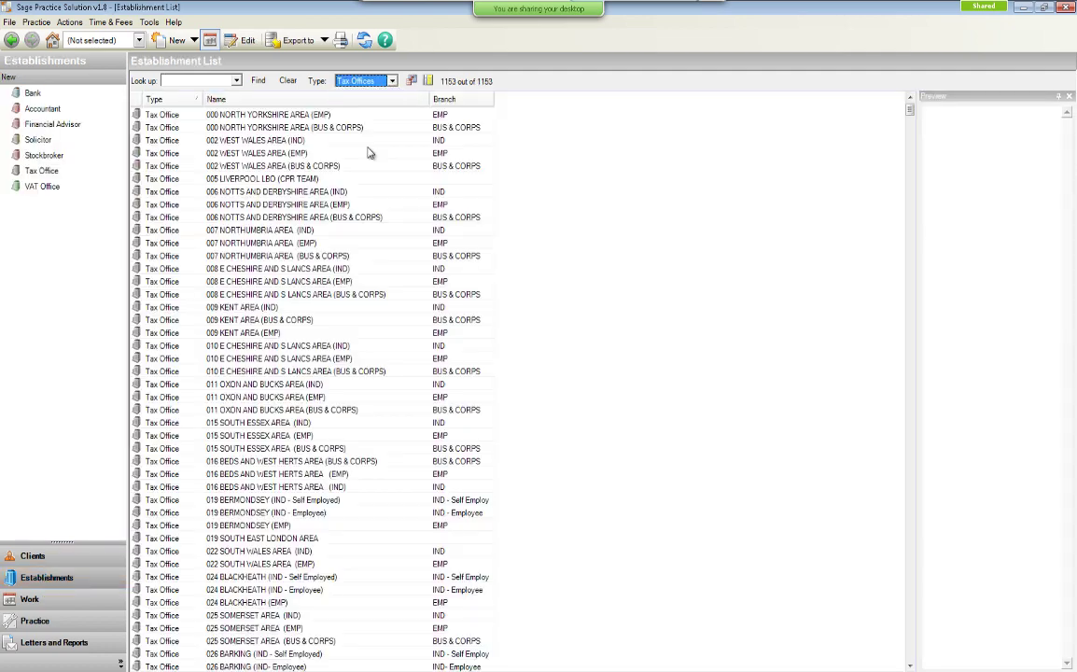
# Filter the establishment list to VAT Offices, then switch the filter to Banks.
pyautogui.click(393, 81)
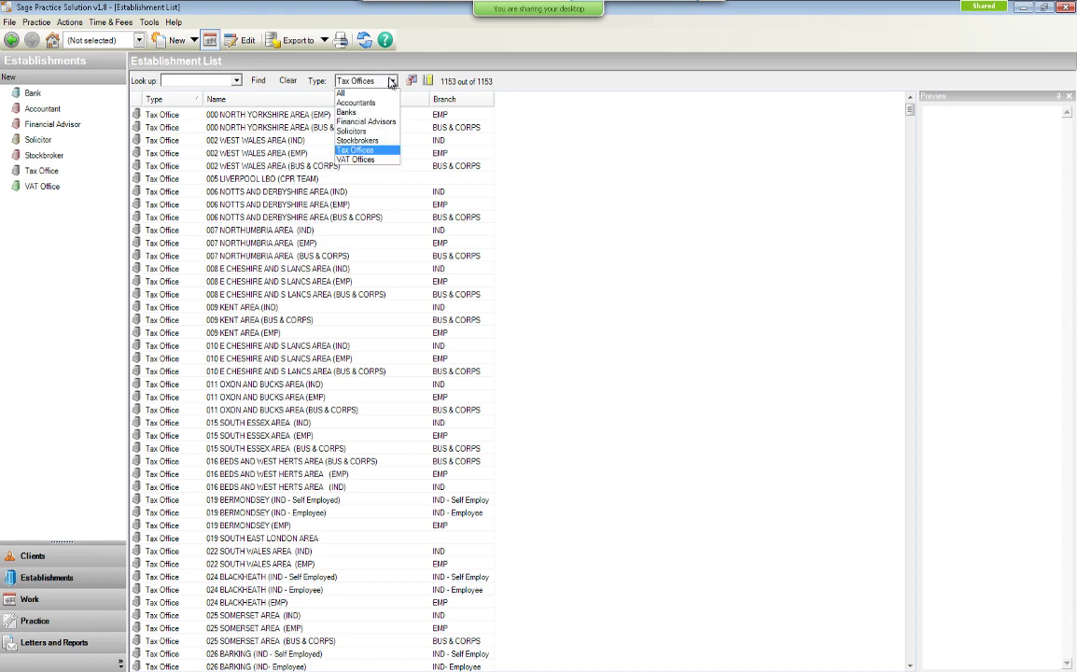
pyautogui.click(364, 160)
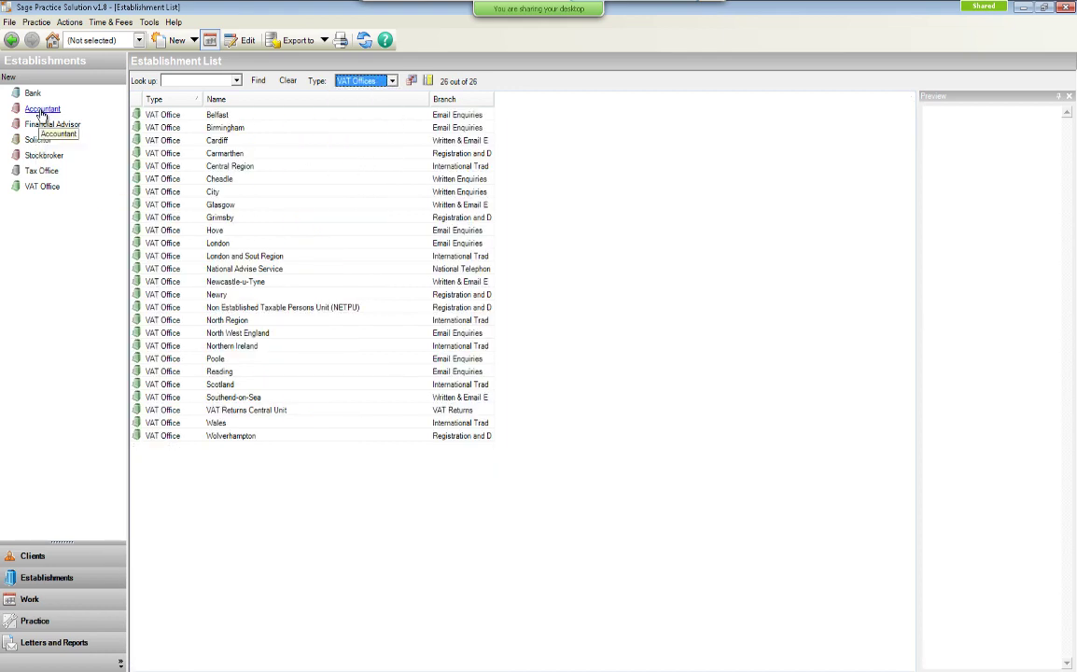
pyautogui.click(392, 81)
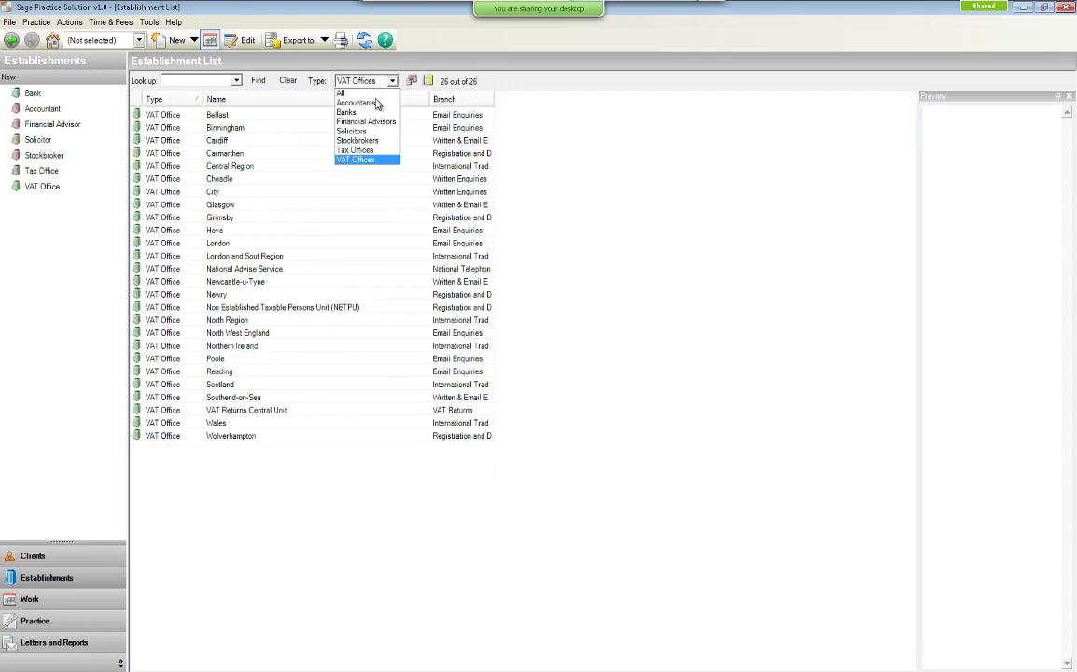
pyautogui.click(334, 108)
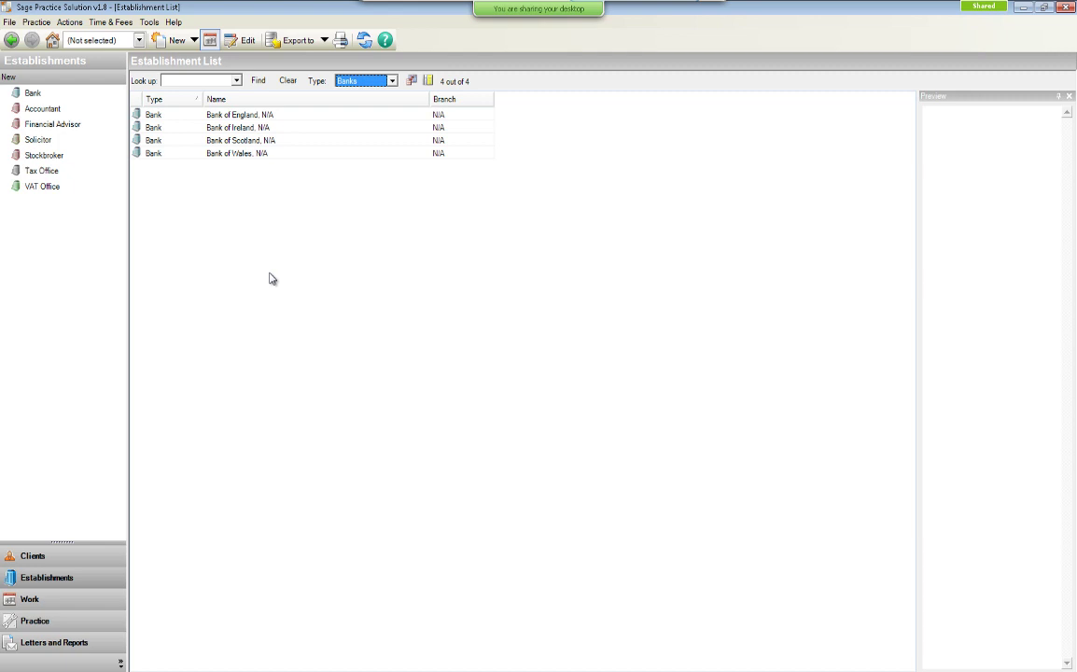
# View the personal timesheet, browse back two weeks, and return to the week of 18/07/2013.
pyautogui.click(33, 600)
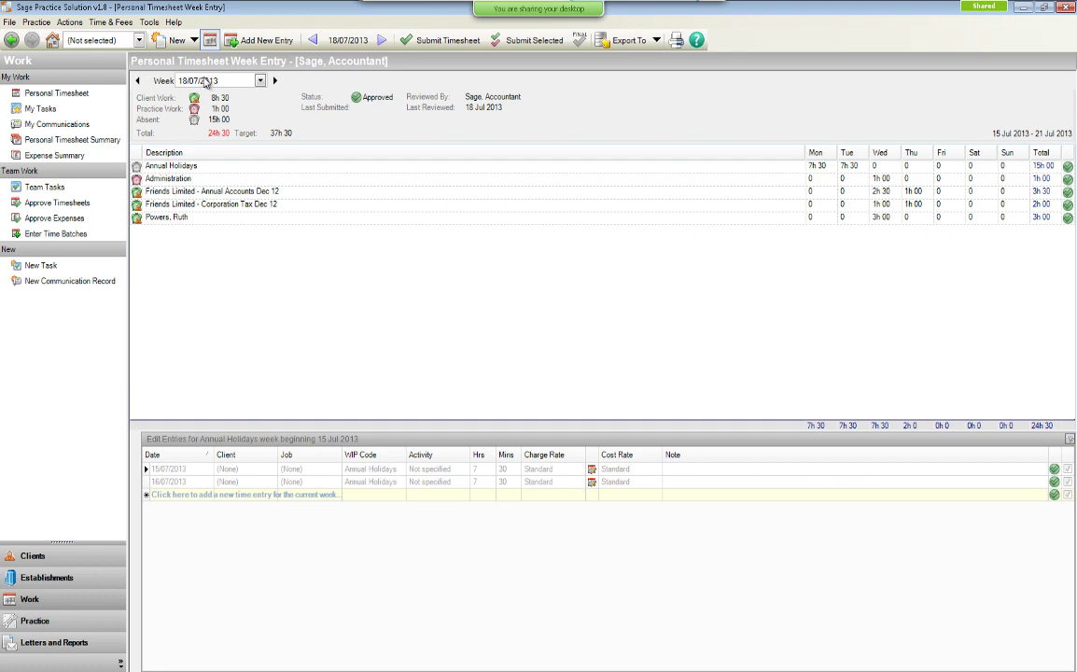
pyautogui.click(140, 83)
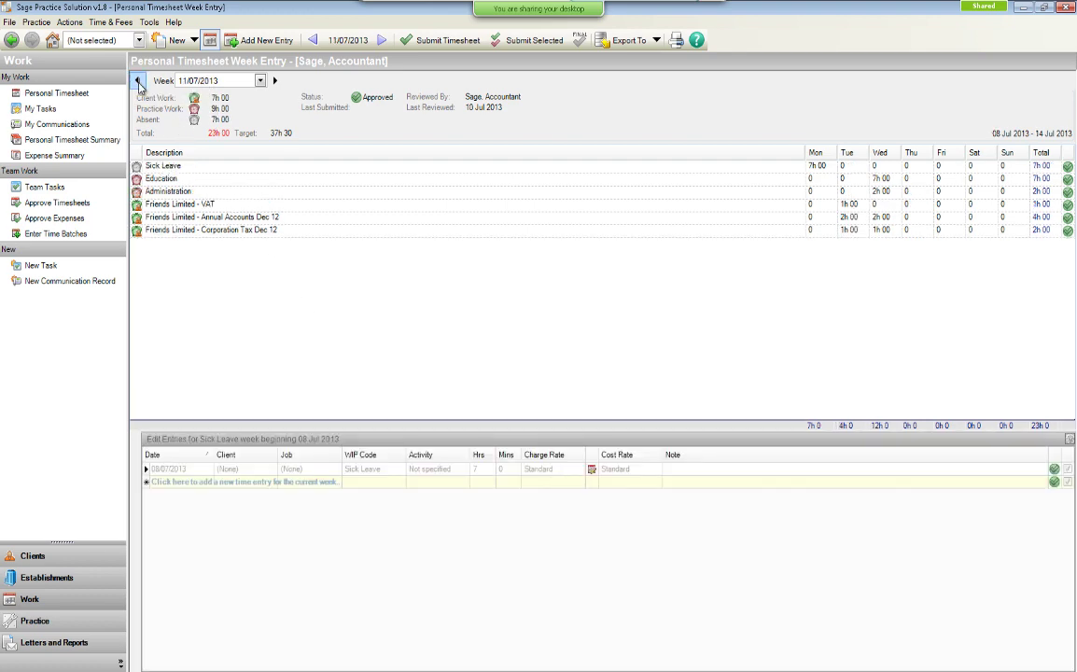
pyautogui.click(138, 83)
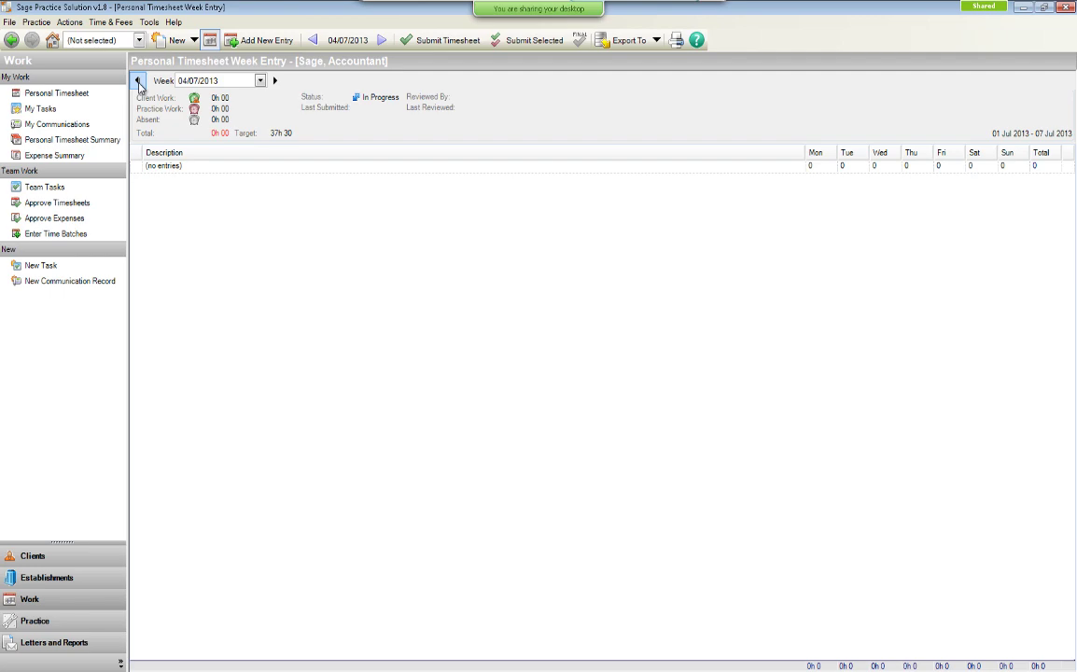
pyautogui.click(275, 82)
pyautogui.click(277, 82)
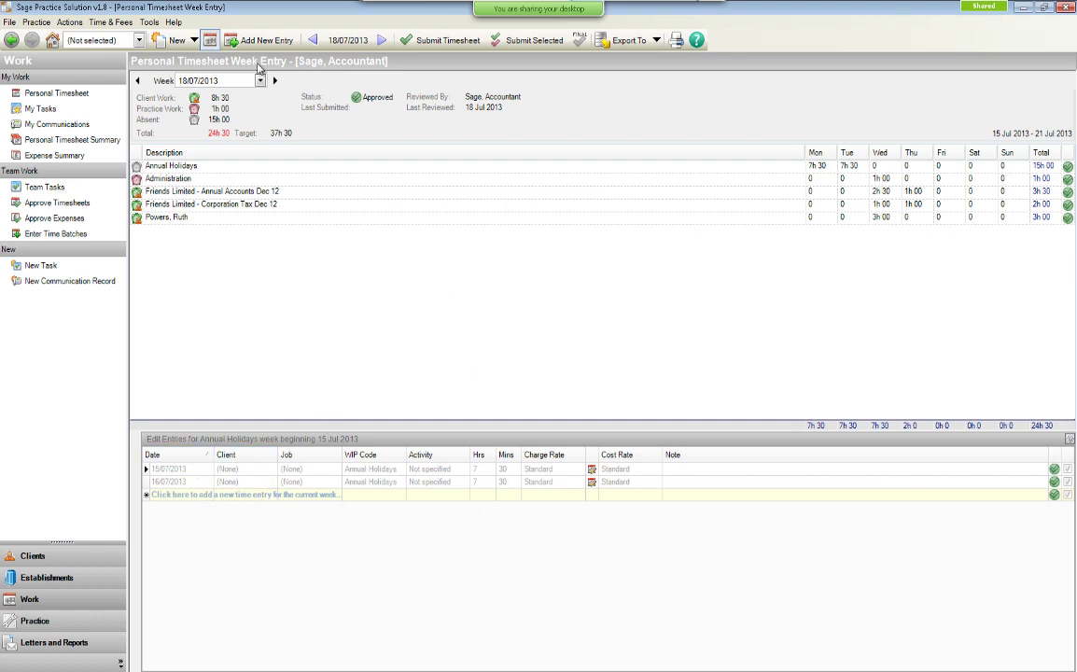
# Start a new time entry for 18/07/2013 with work type Practice Work and analysis code PRACTDEV - Practice Development.
pyautogui.click(276, 43)
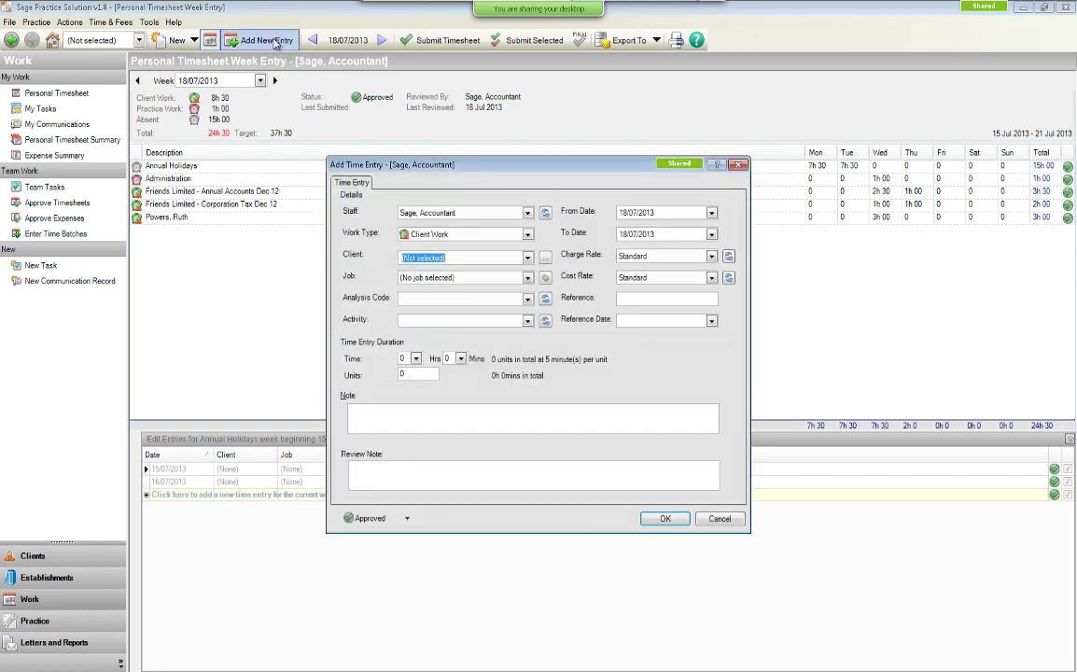
pyautogui.click(528, 234)
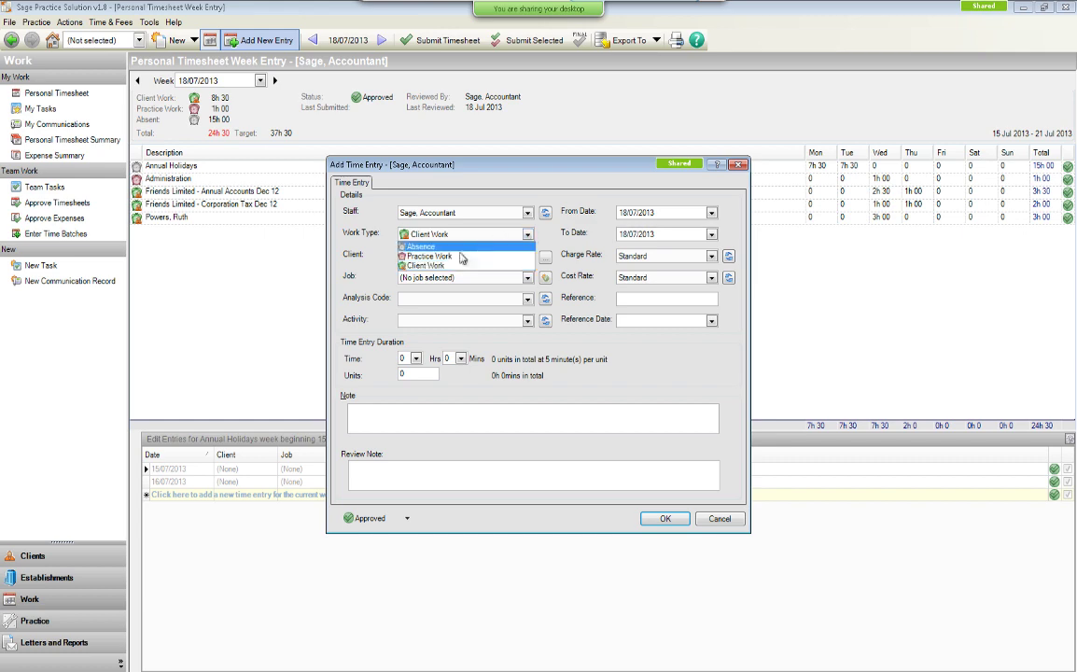
pyautogui.click(522, 256)
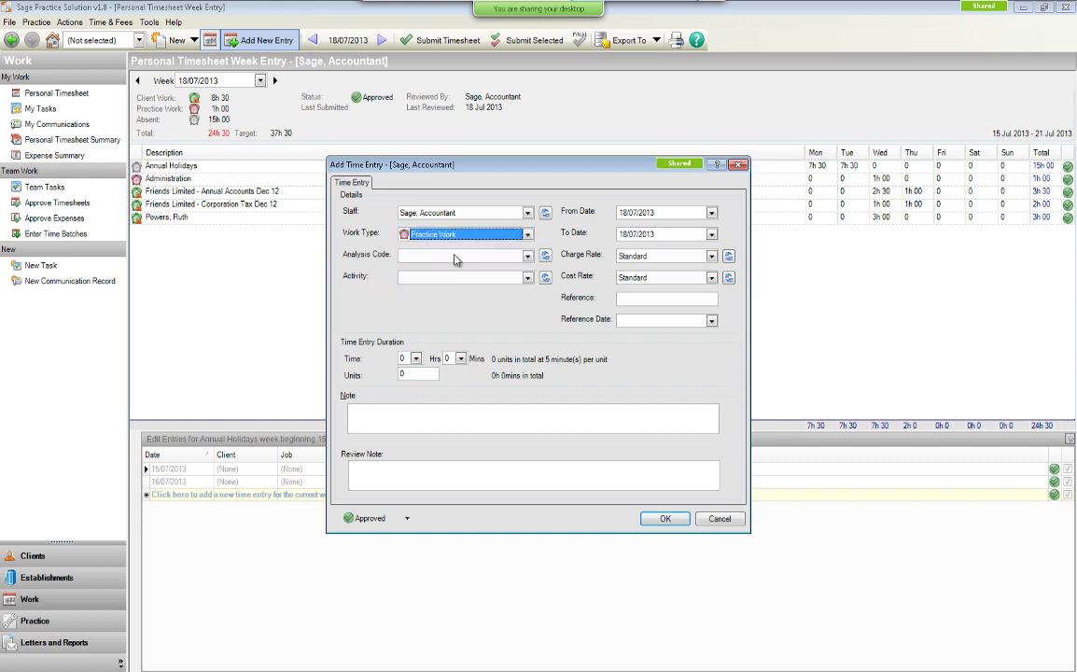
pyautogui.click(527, 257)
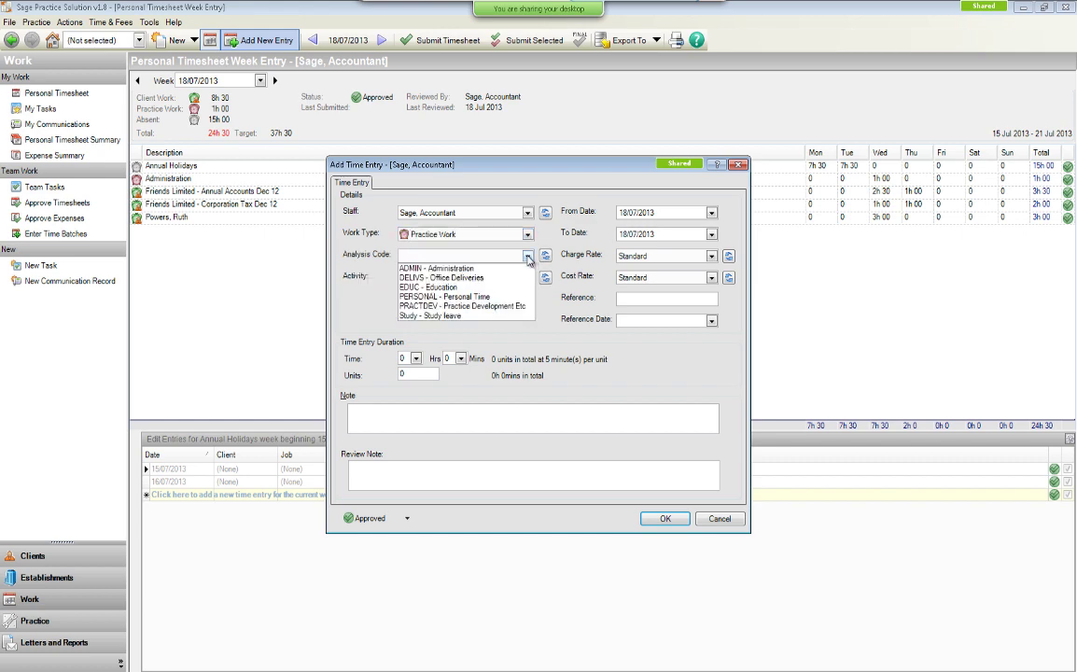
pyautogui.click(481, 307)
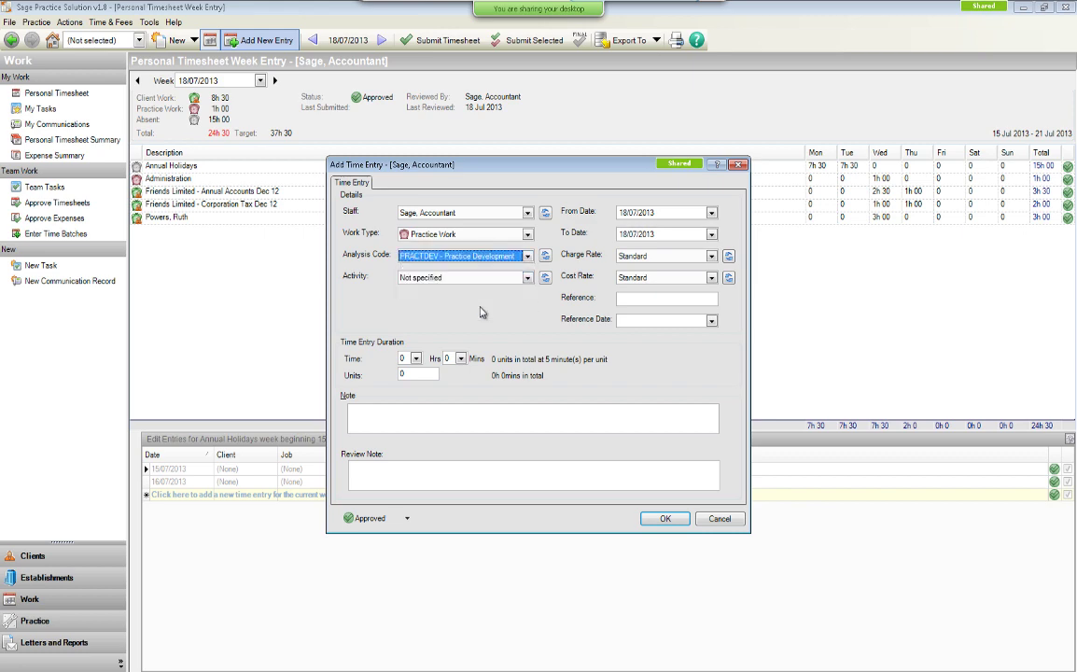
# Set the time entry's duration to 2 hours, add the note "Investigating new FRS", and save the entry.
pyautogui.click(416, 358)
pyautogui.click(406, 395)
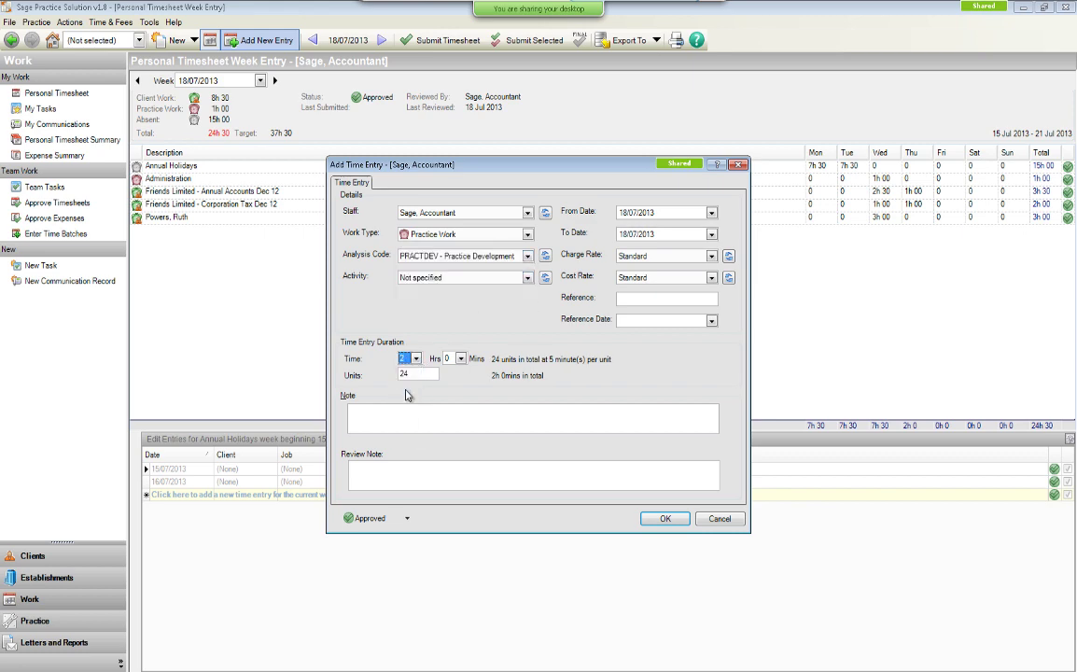
pyautogui.click(382, 409)
pyautogui.write('Investigated')
pyautogui.write(' new FRS')
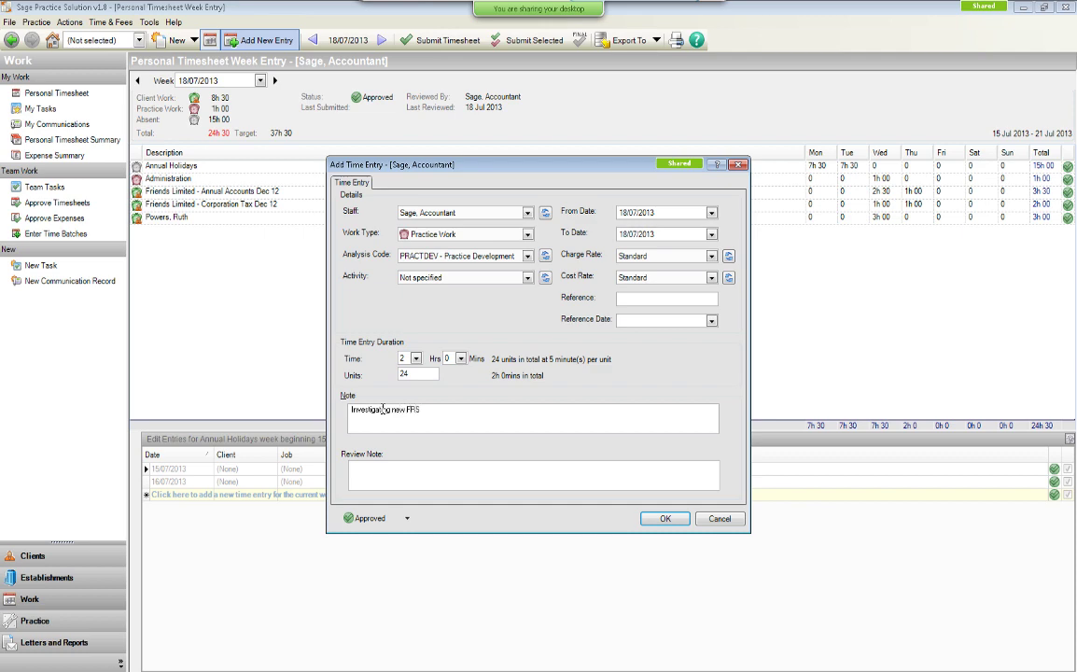
pyautogui.click(669, 519)
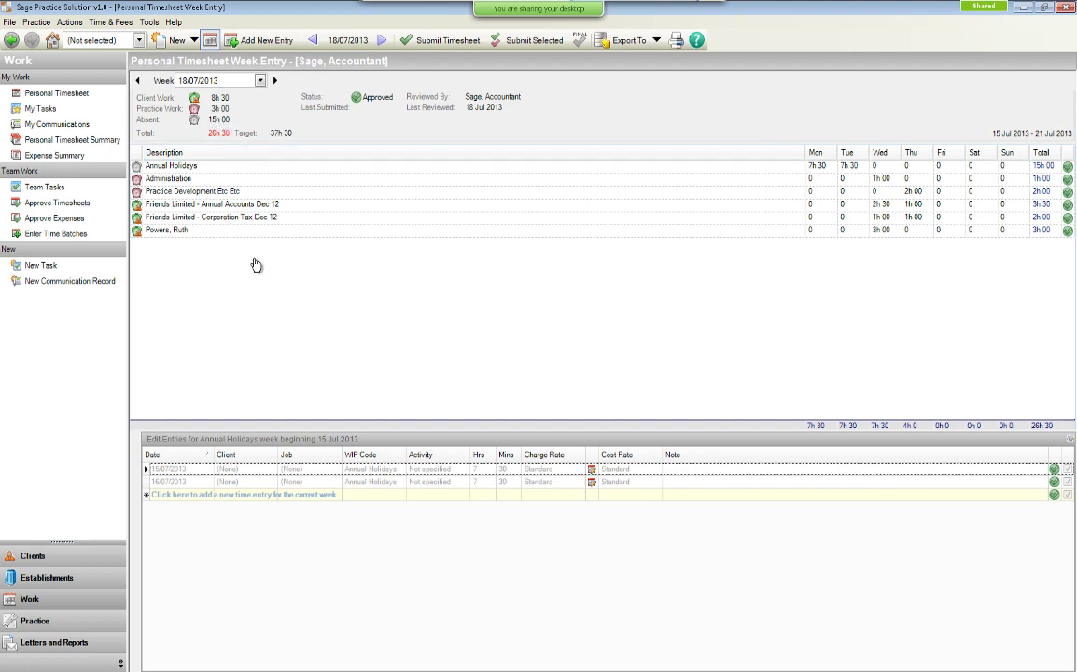
# Inspect the time batch entry grid and its staff member choices, then close it without adding entries.
pyautogui.click(53, 239)
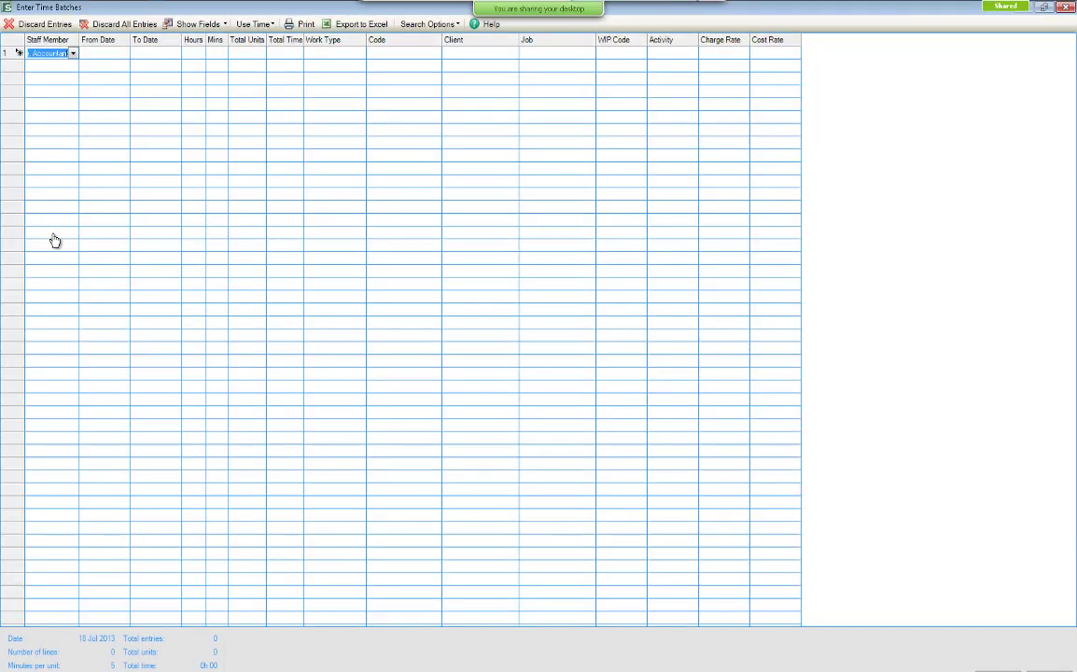
pyautogui.click(72, 53)
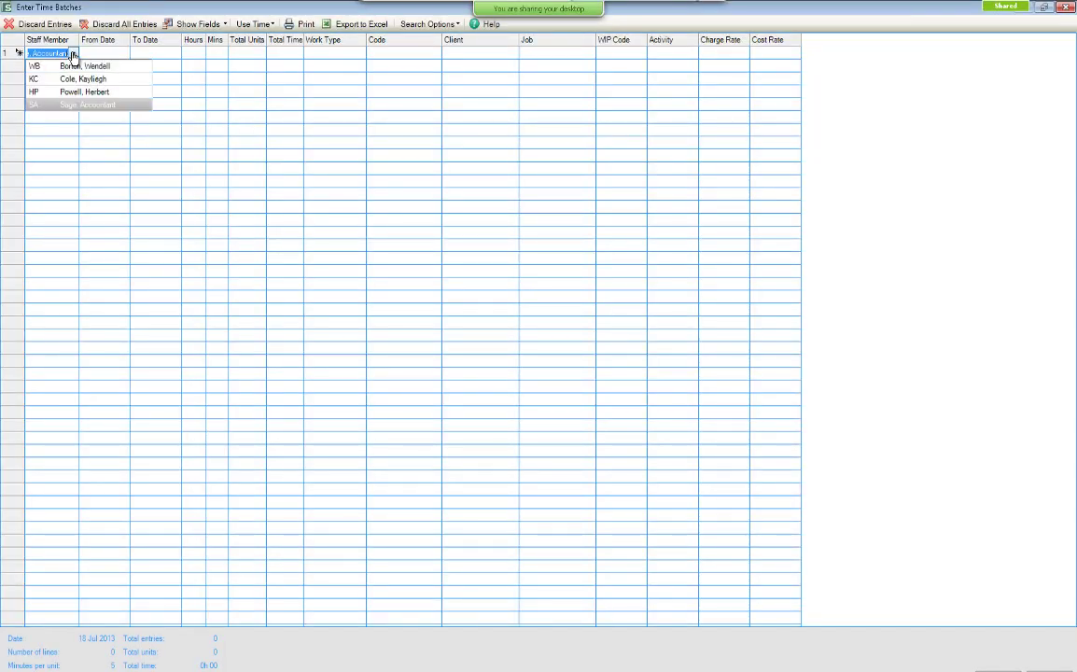
pyautogui.click(73, 53)
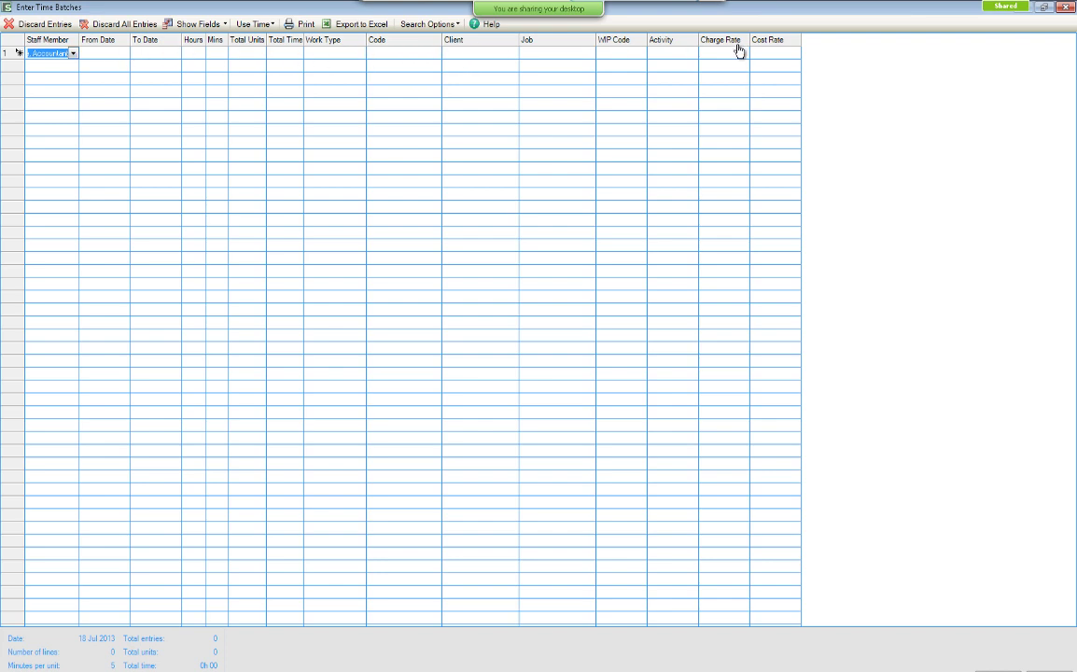
pyautogui.click(1064, 8)
pyautogui.click(579, 398)
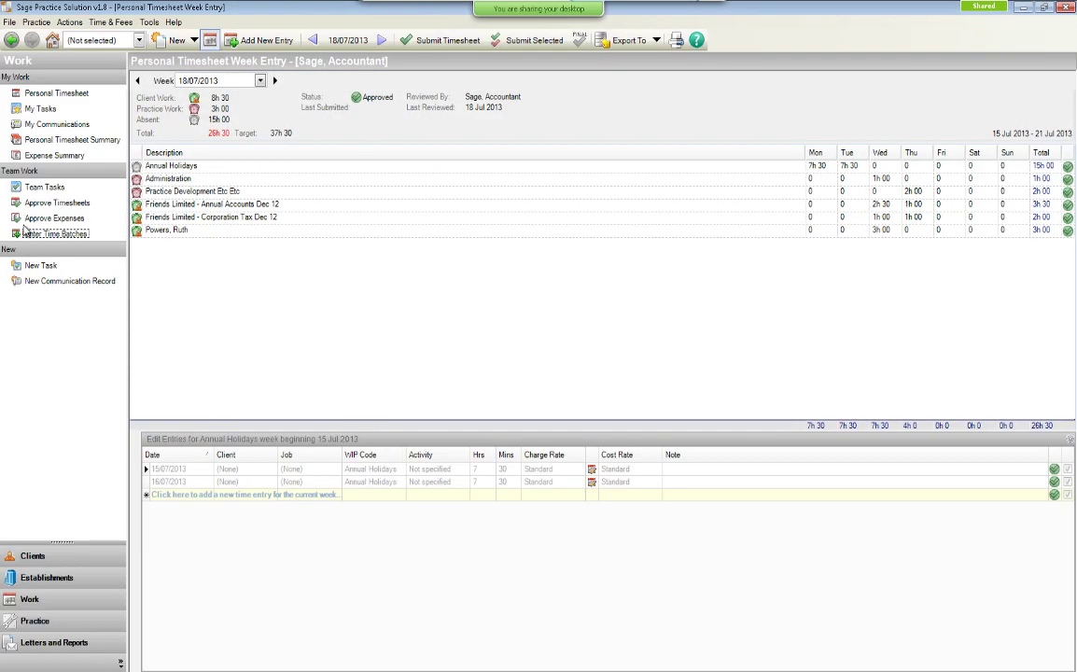
pyautogui.click(68, 22)
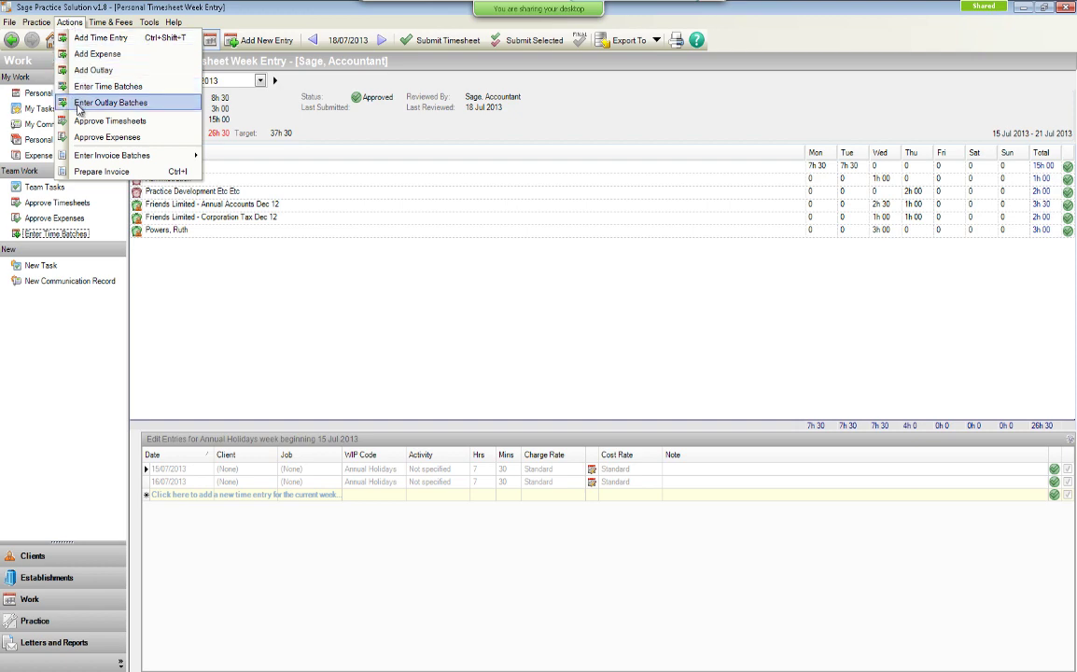
pyautogui.click(68, 22)
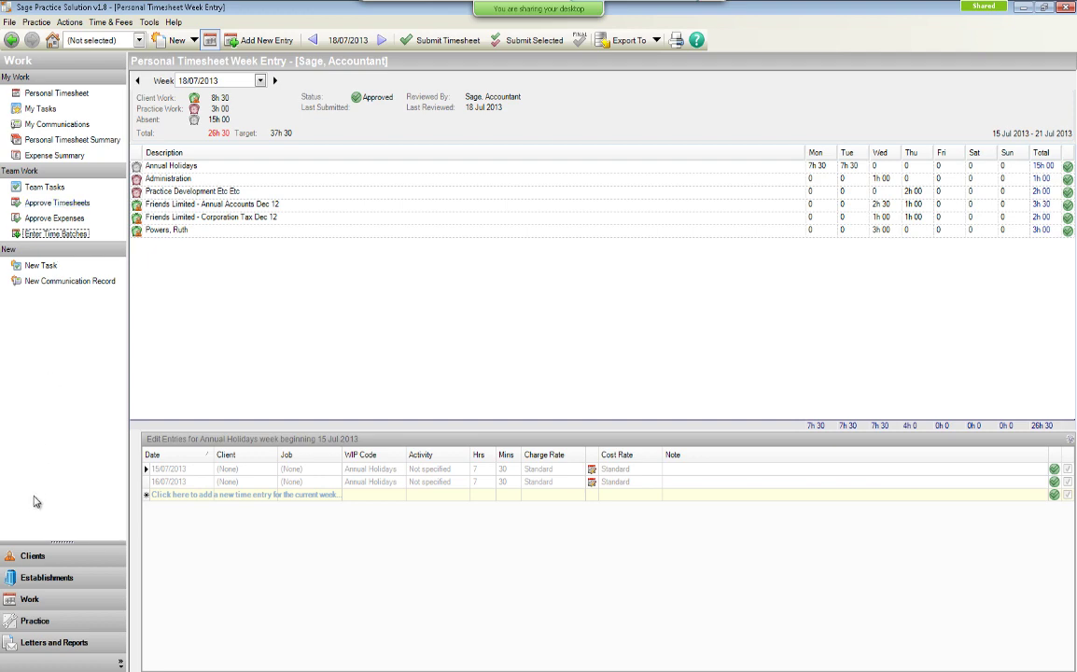
# Show the practice overview and expand both partner groups in the Aged debtors report.
pyautogui.click(41, 623)
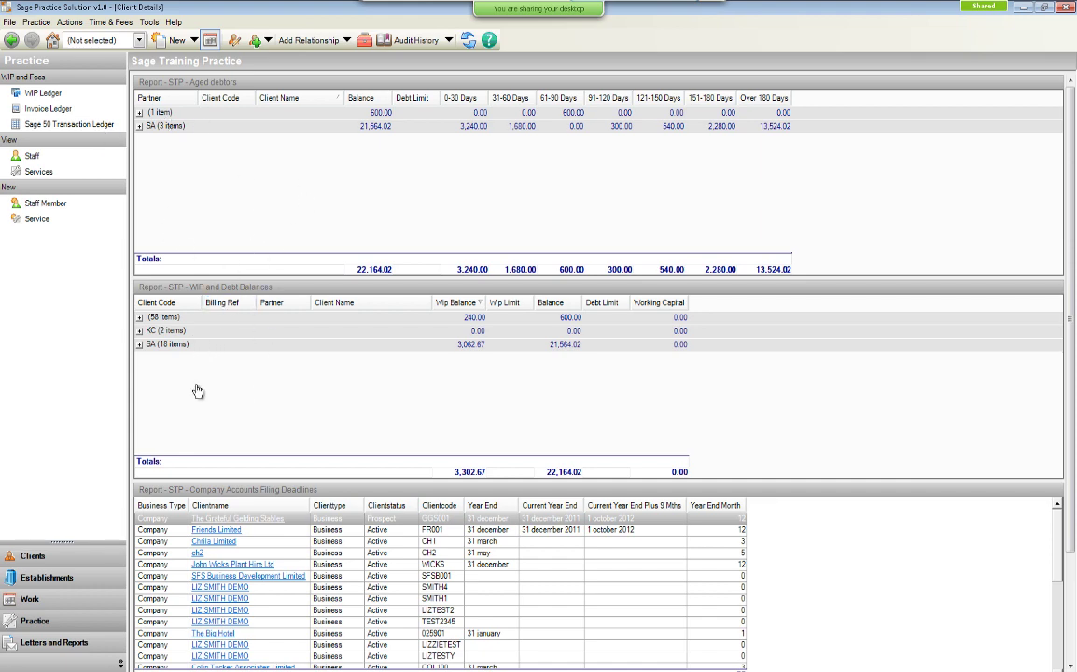
pyautogui.click(139, 125)
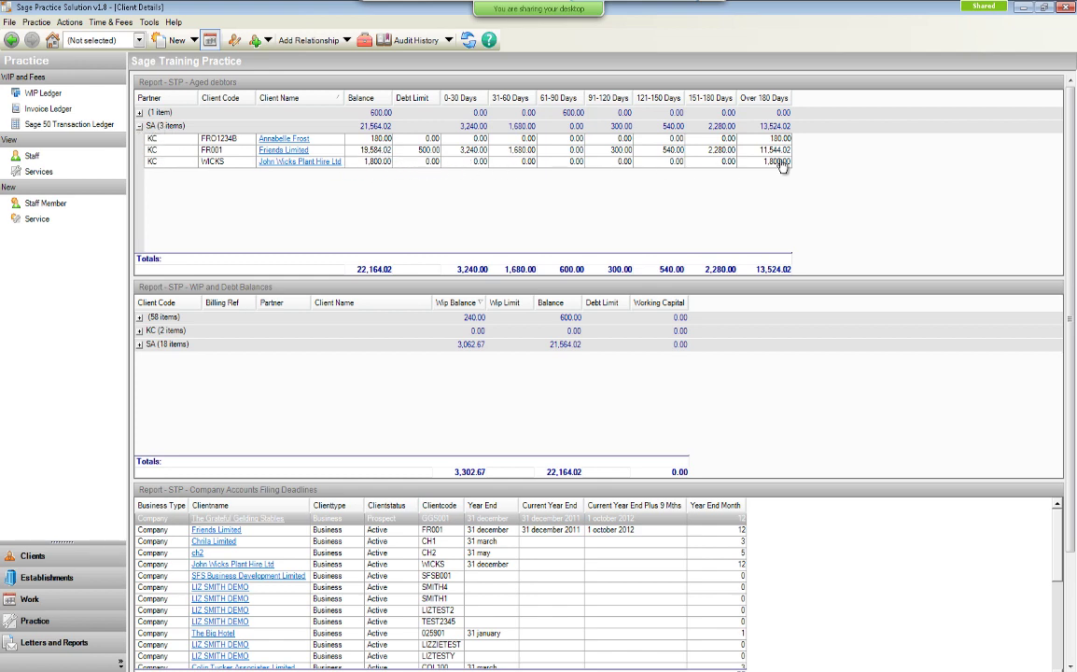
pyautogui.click(140, 113)
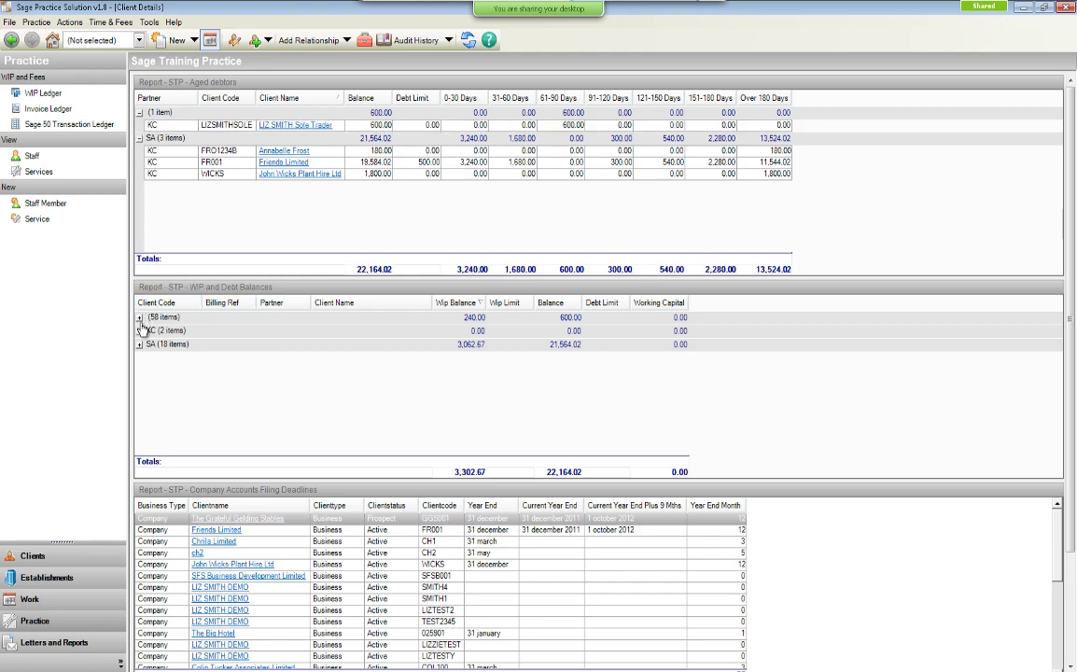
# Examine the SA group in the WIP and Debt Balances report, sorting by Balance and then Wip Balance, highest first.
pyautogui.click(139, 318)
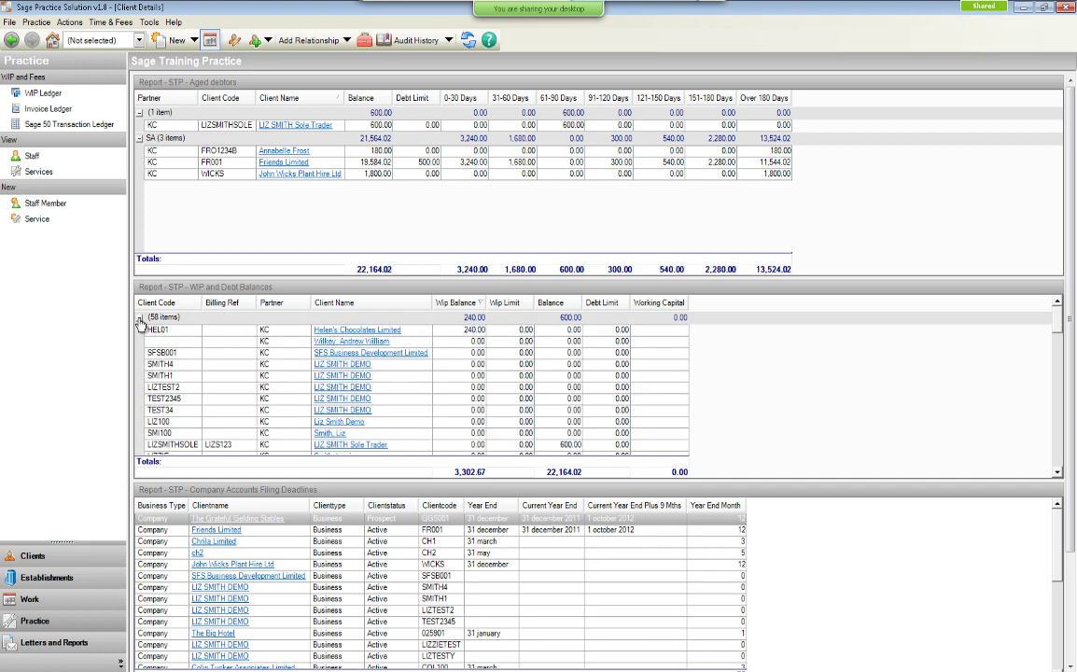
pyautogui.click(140, 318)
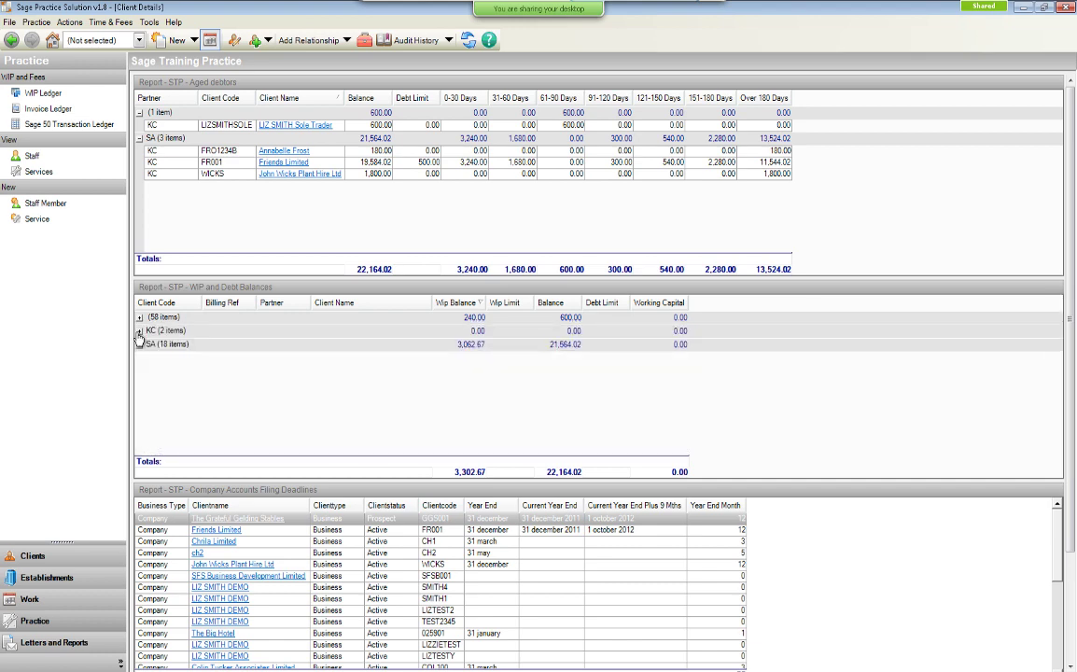
pyautogui.click(139, 344)
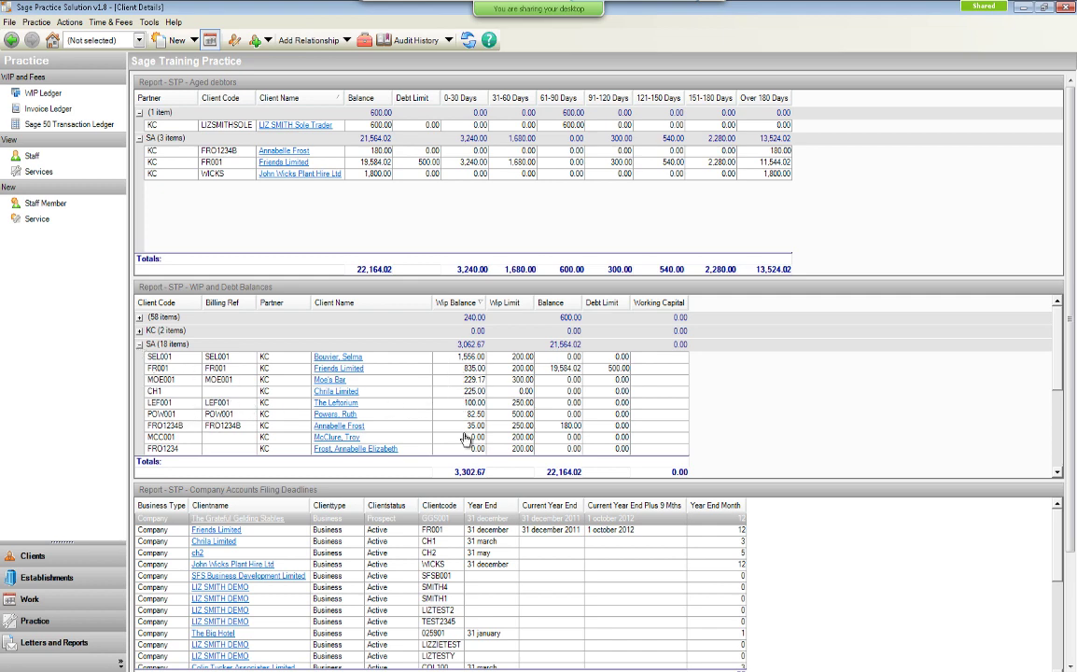
pyautogui.click(560, 304)
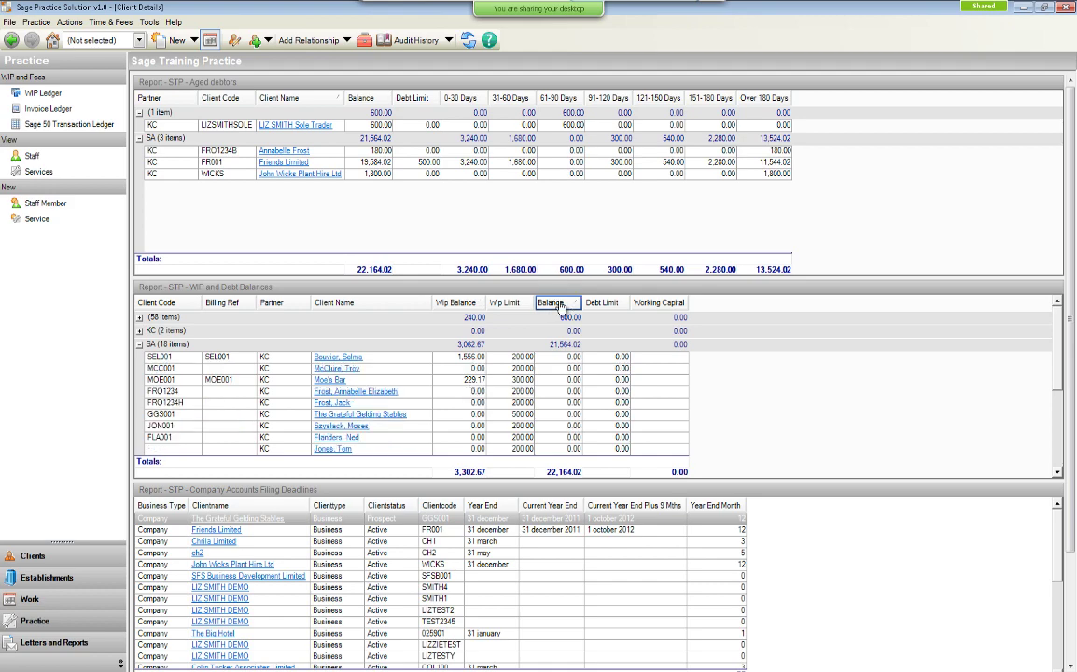
pyautogui.click(560, 304)
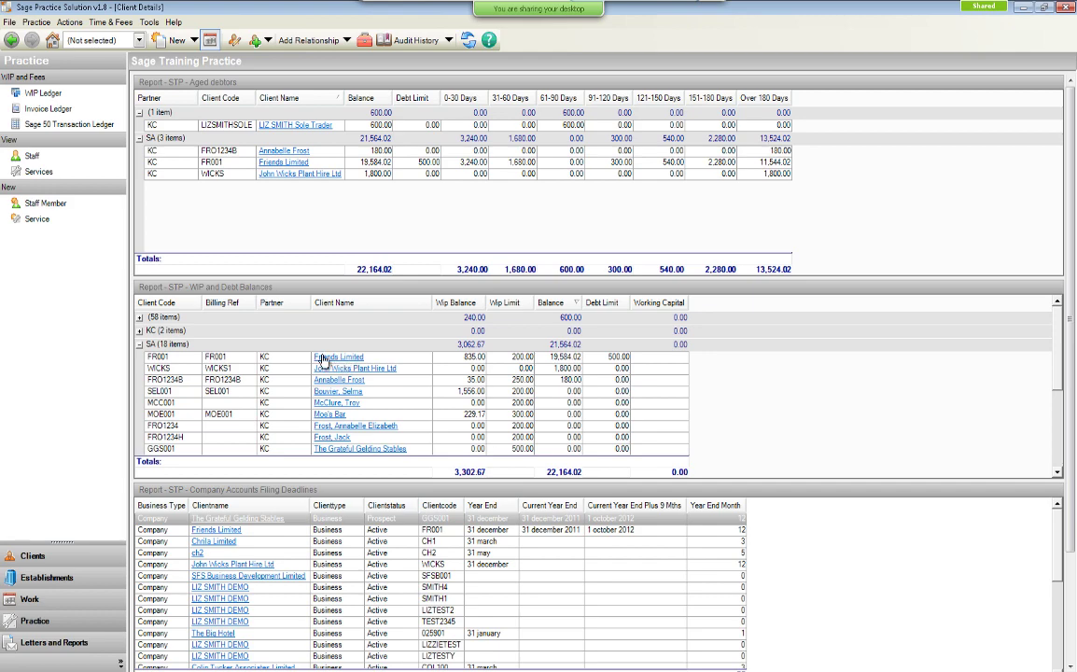
pyautogui.click(450, 305)
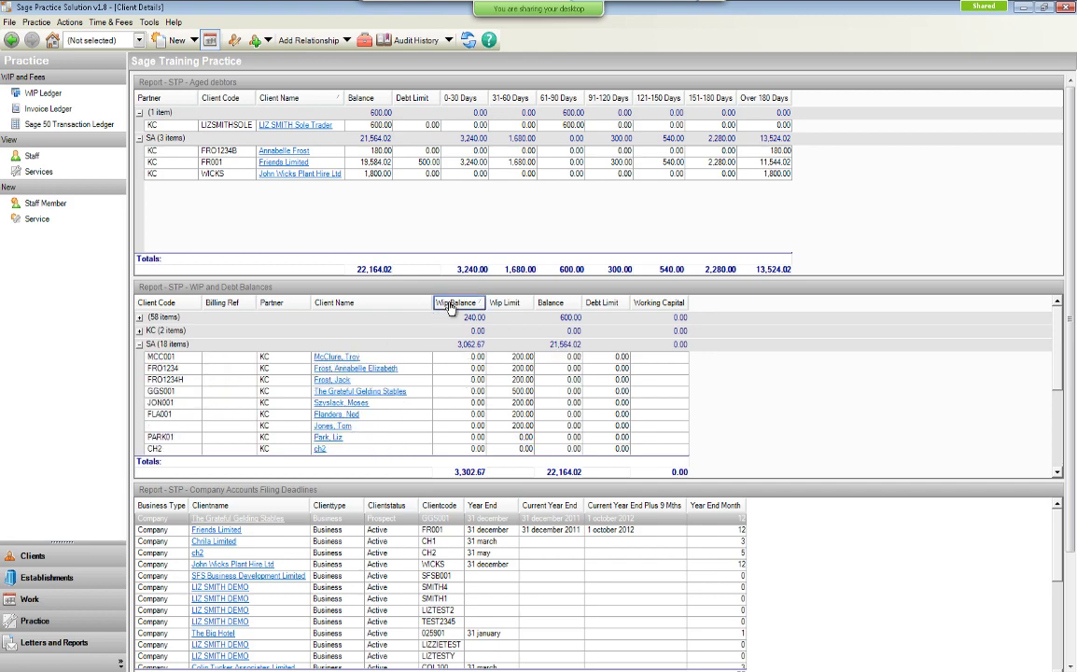
pyautogui.click(450, 305)
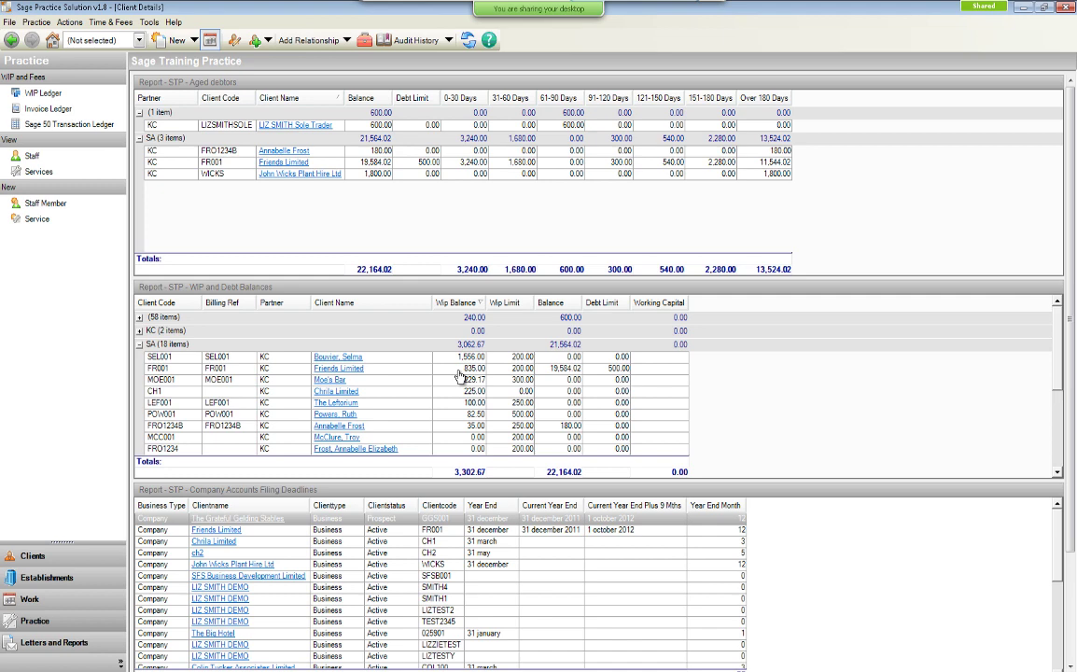
pyautogui.click(140, 347)
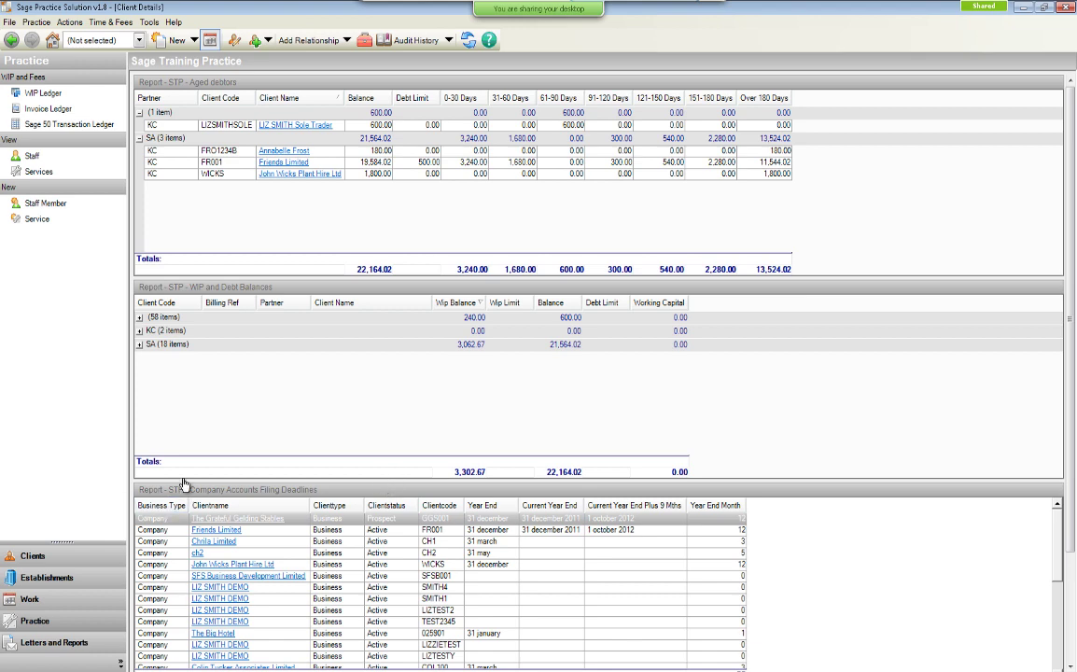
# View the rest of the practice overview, then show the staff list.
pyautogui.moveTo(1071, 525); pyautogui.dragTo(1076, 616)
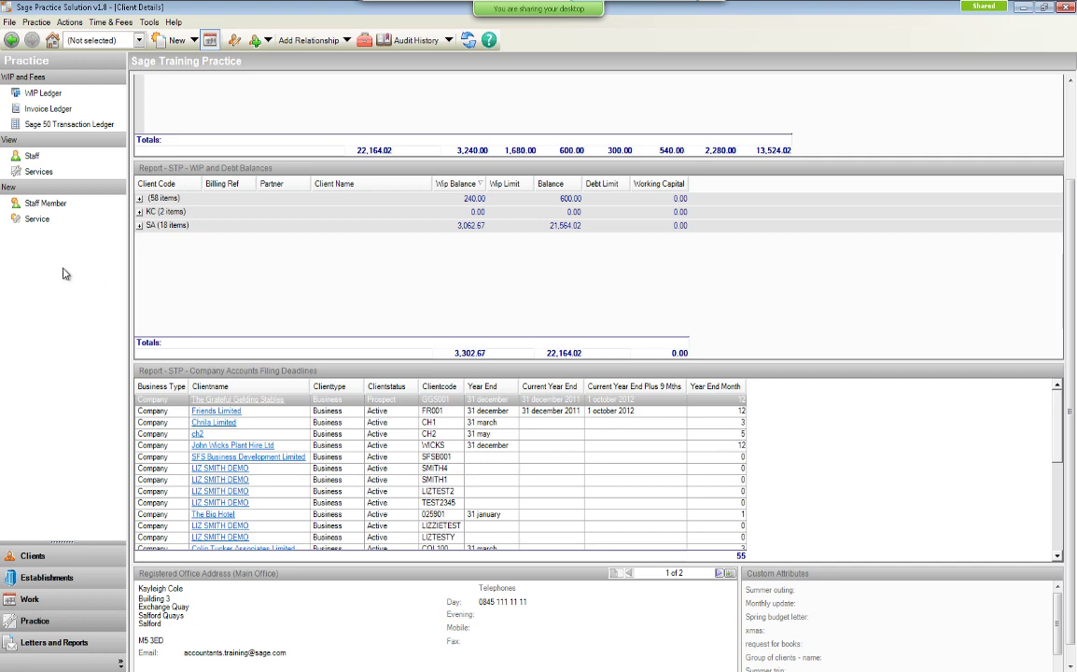
pyautogui.click(30, 159)
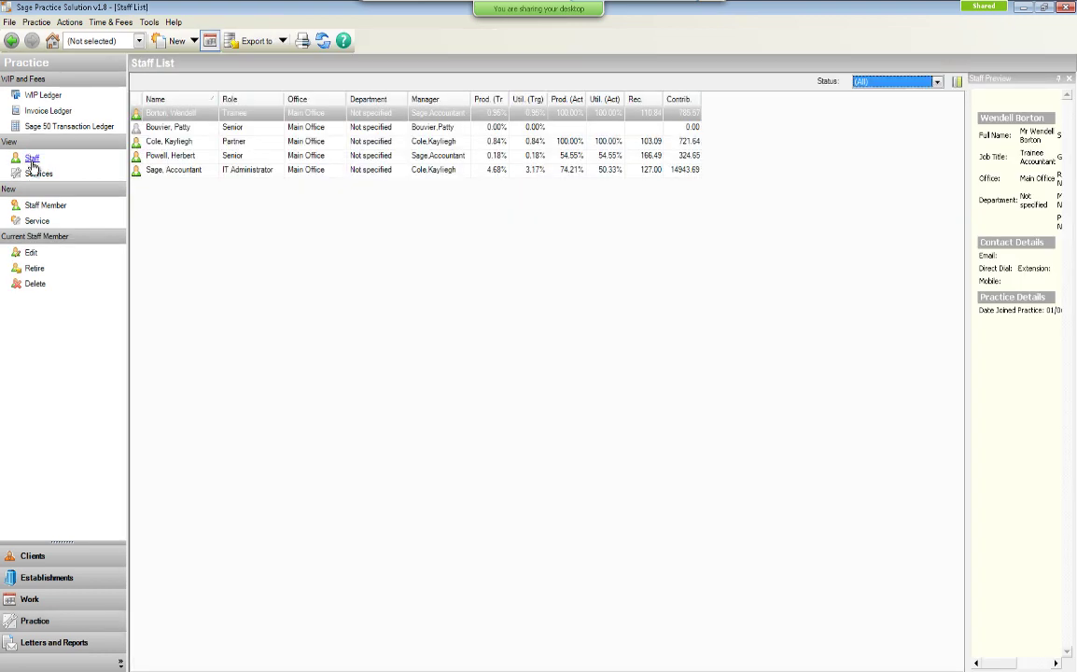
# Open the IT Administrator's staff record and review its details, defaults, rates and notification subscriptions.
pyautogui.rightClick(180, 173)
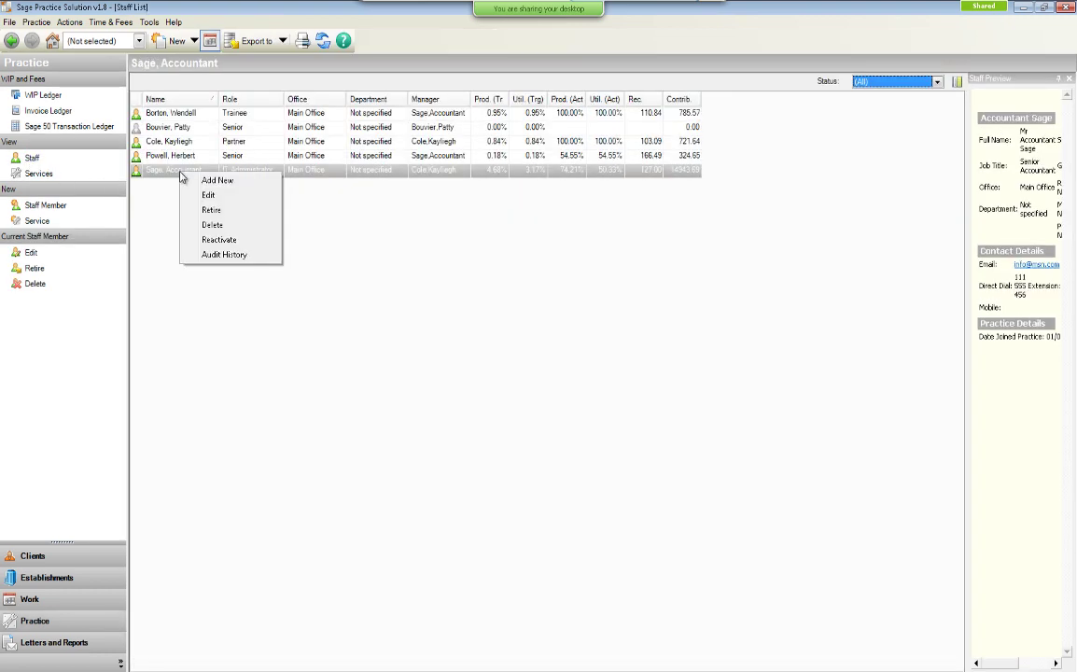
pyautogui.click(196, 198)
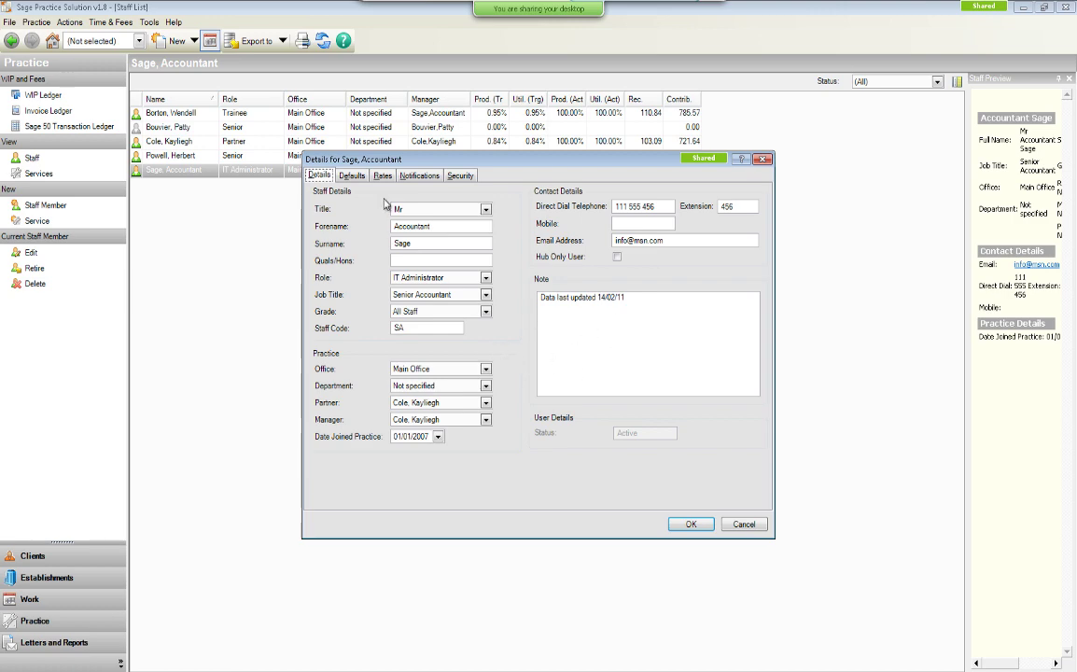
pyautogui.click(348, 177)
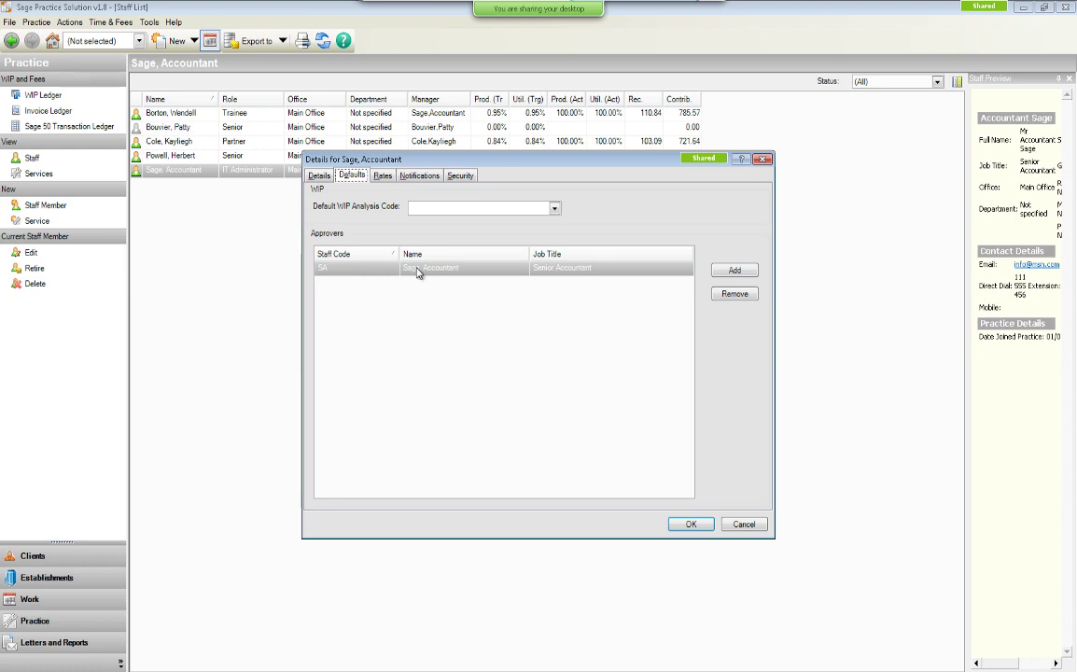
pyautogui.click(382, 177)
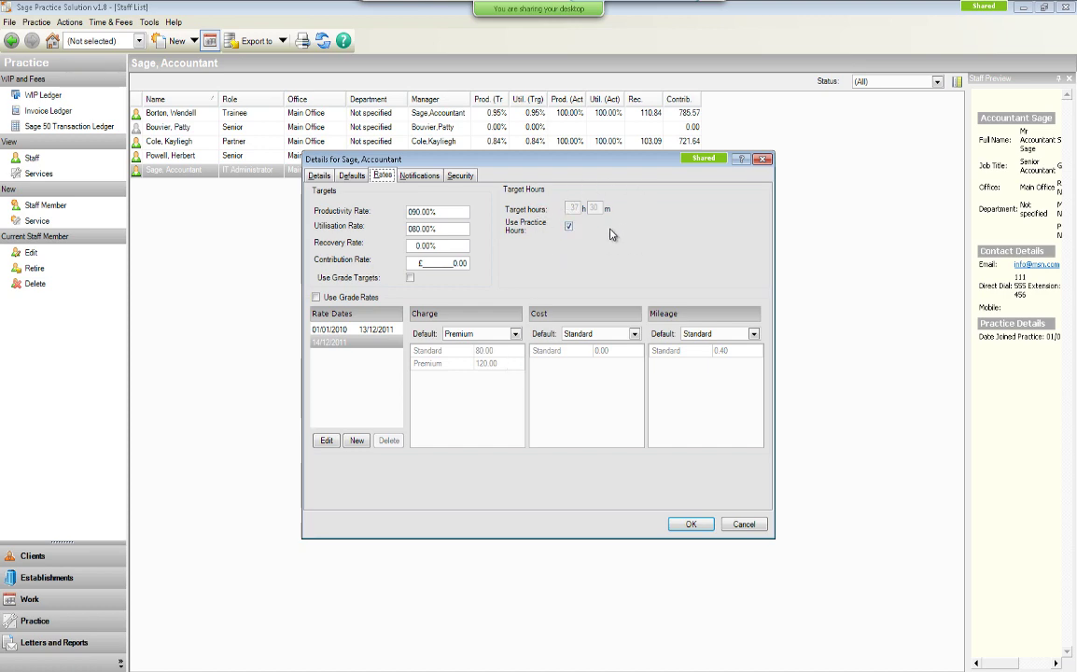
pyautogui.click(568, 226)
pyautogui.click(421, 176)
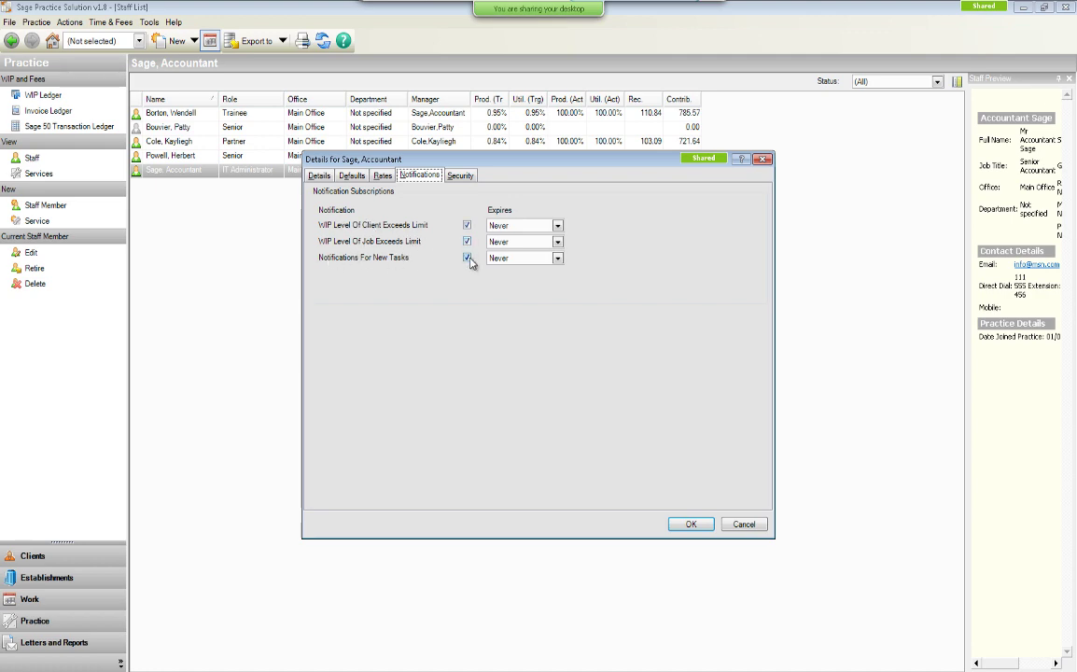
# Review the staff member's security privileges, checking the choices for Client, Practice Admin and Time Approval, and close the record.
pyautogui.click(461, 177)
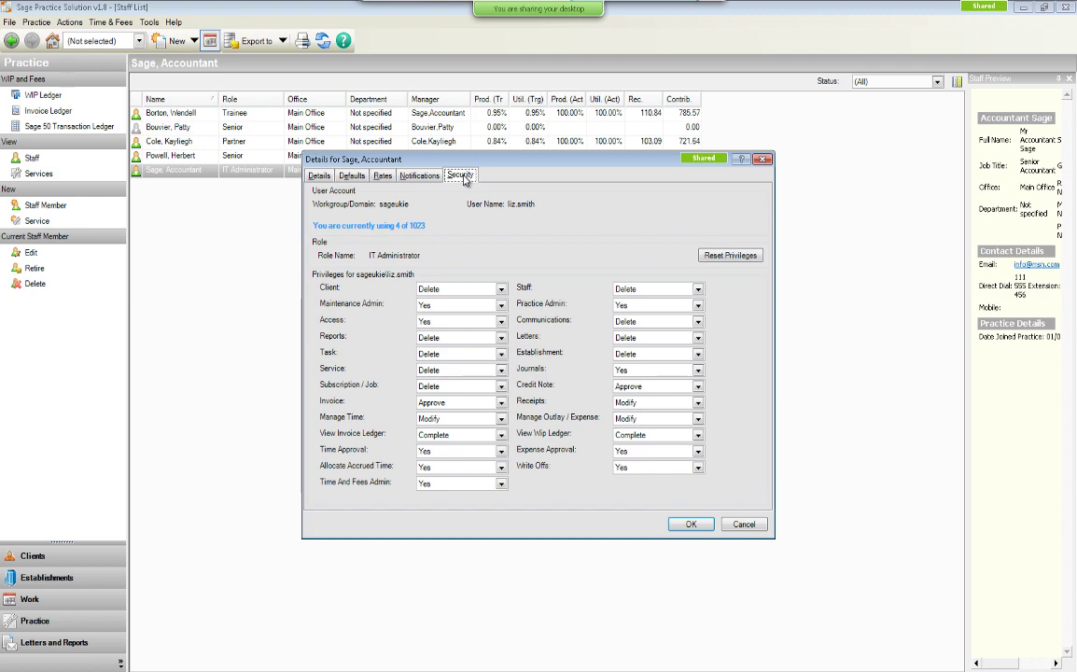
pyautogui.click(501, 292)
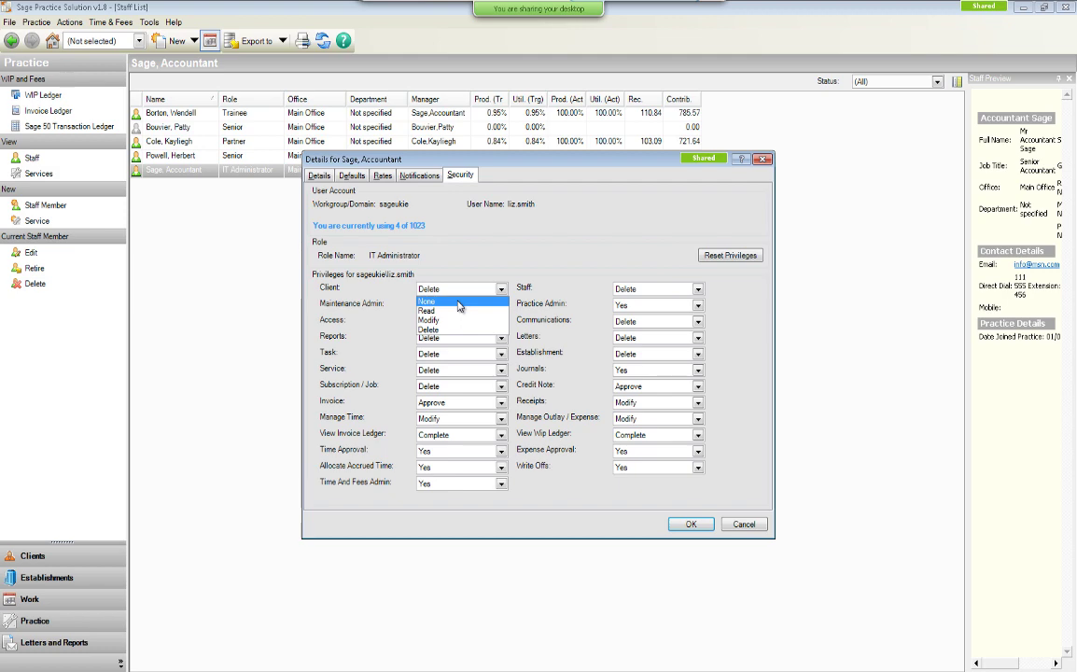
pyautogui.click(457, 293)
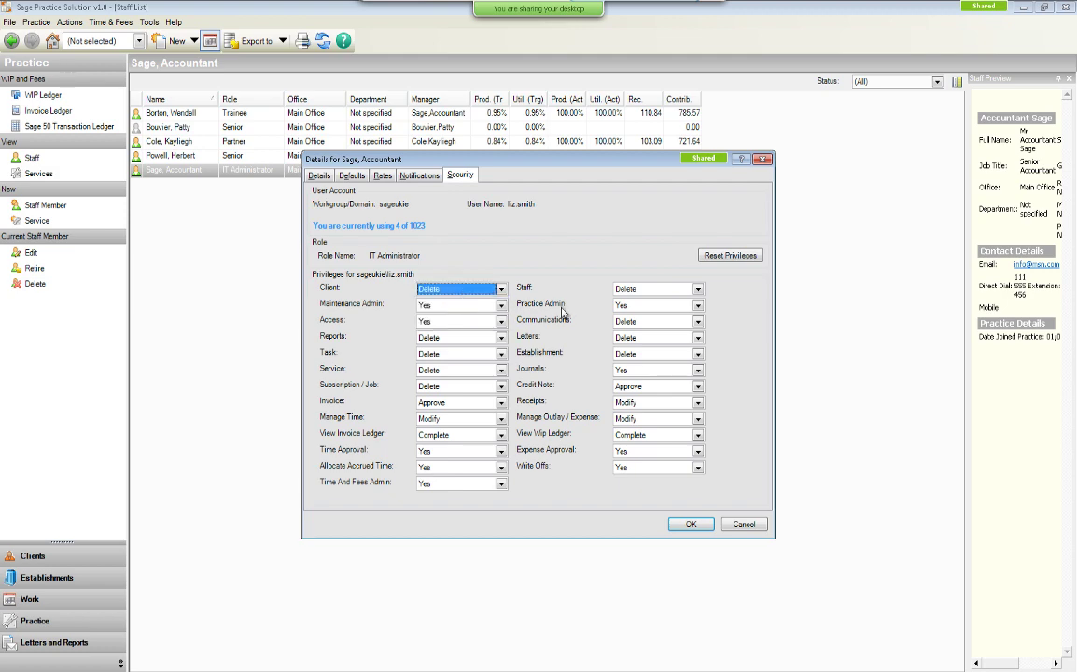
pyautogui.click(698, 307)
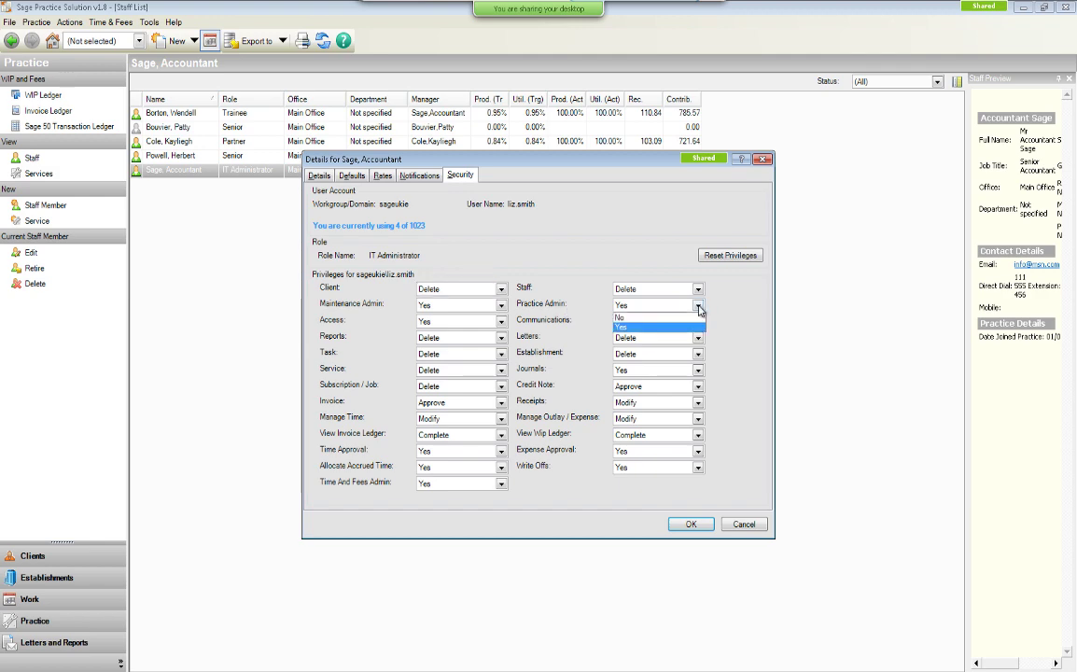
pyautogui.click(698, 307)
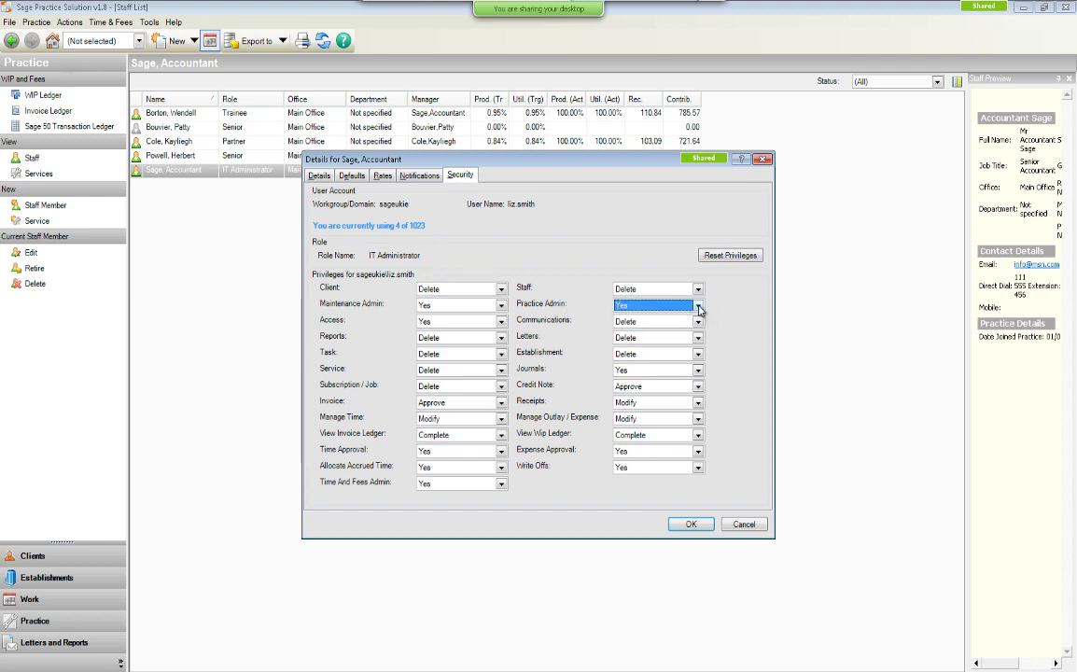
pyautogui.click(501, 451)
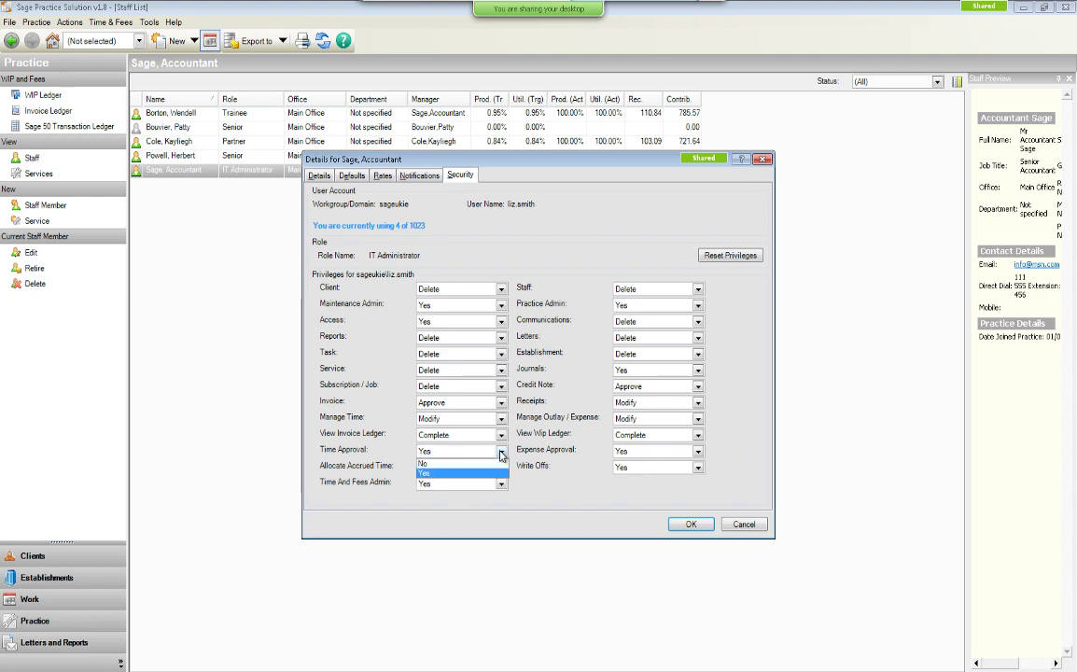
pyautogui.click(502, 455)
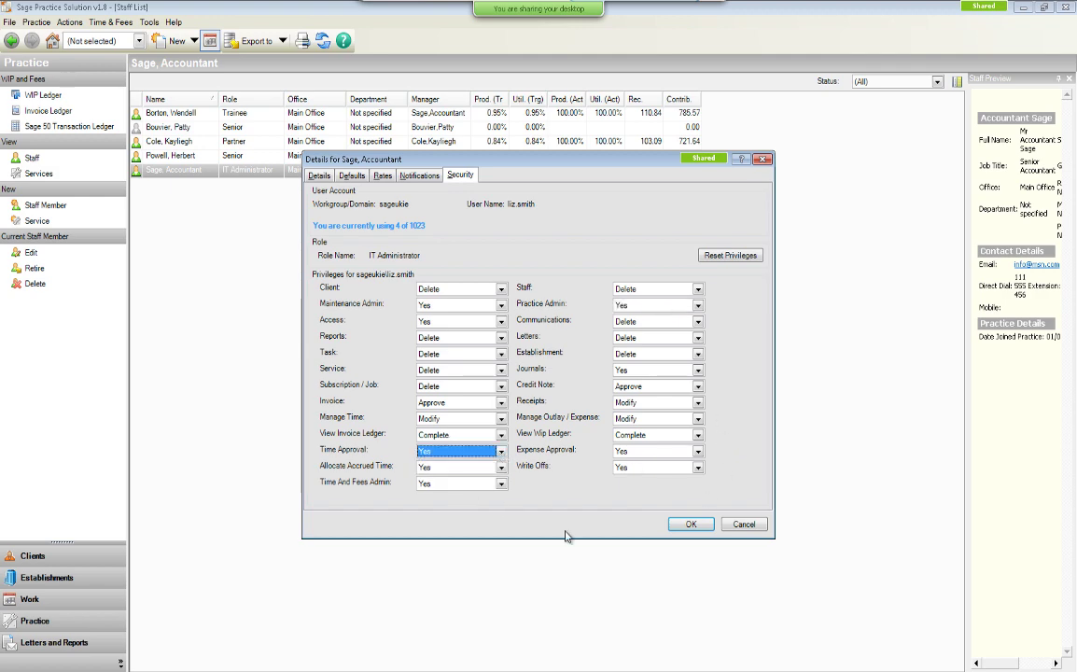
pyautogui.click(690, 525)
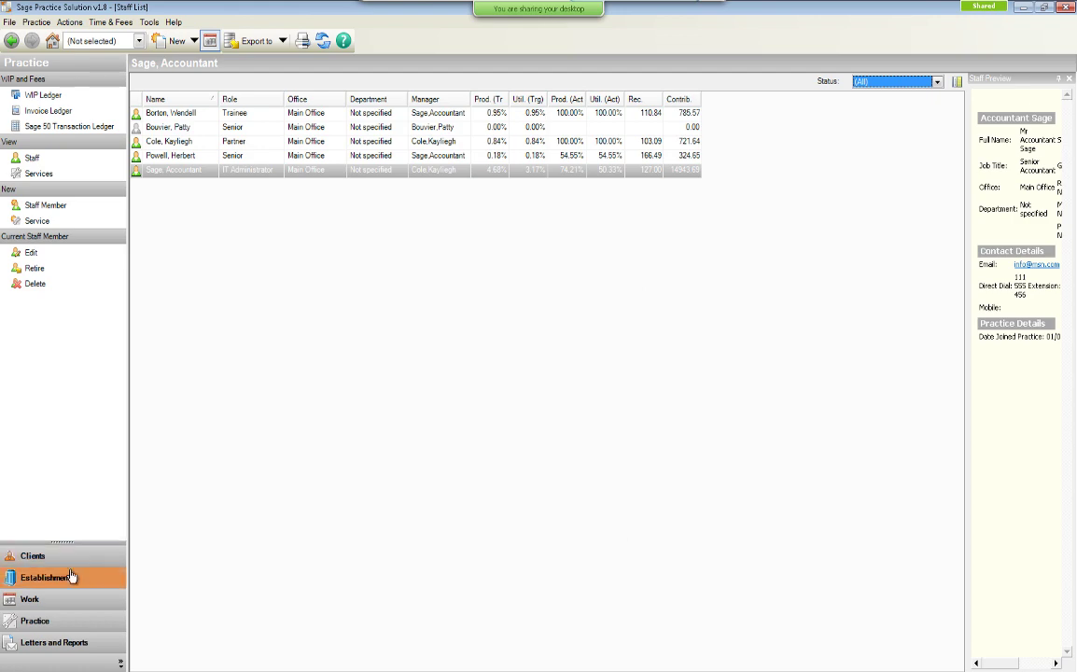
# Show the interactive reports, expand every report group to browse the available reports, and collapse them all again.
pyautogui.click(38, 644)
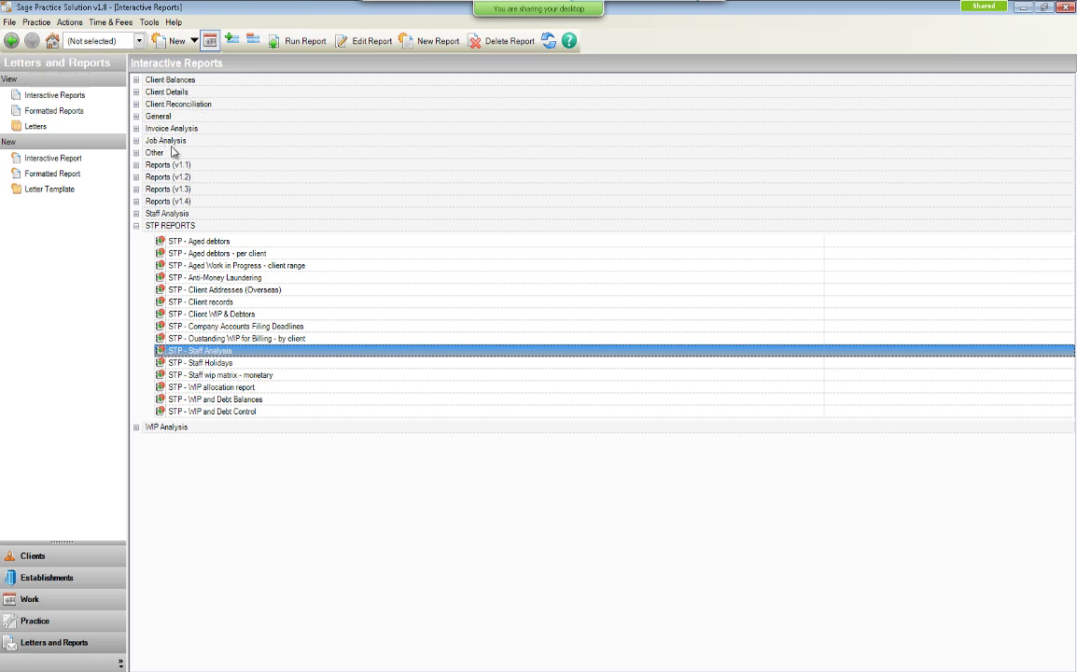
pyautogui.click(210, 41)
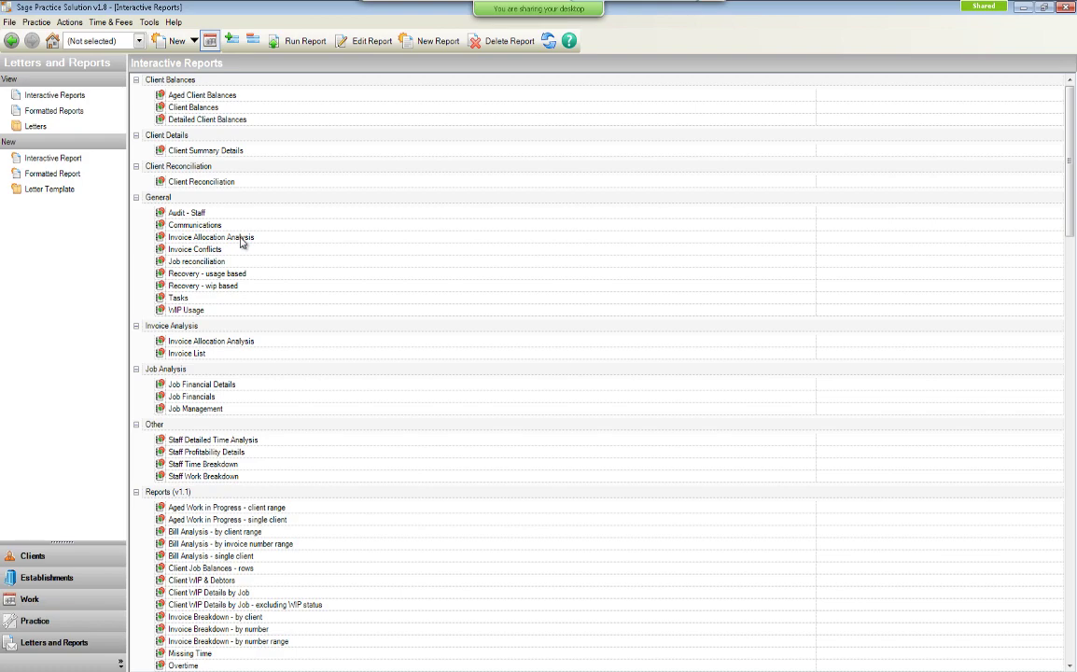
pyautogui.scroll(-8, 240, 242)
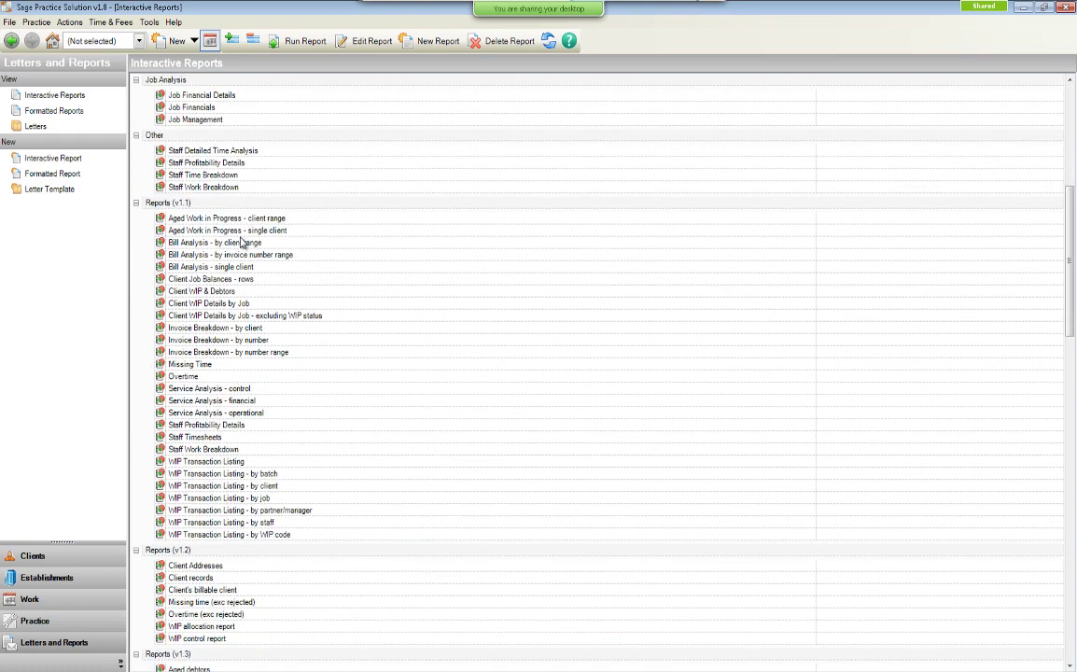
pyautogui.scroll(-4, 241, 241)
pyautogui.scroll(-6, 241, 242)
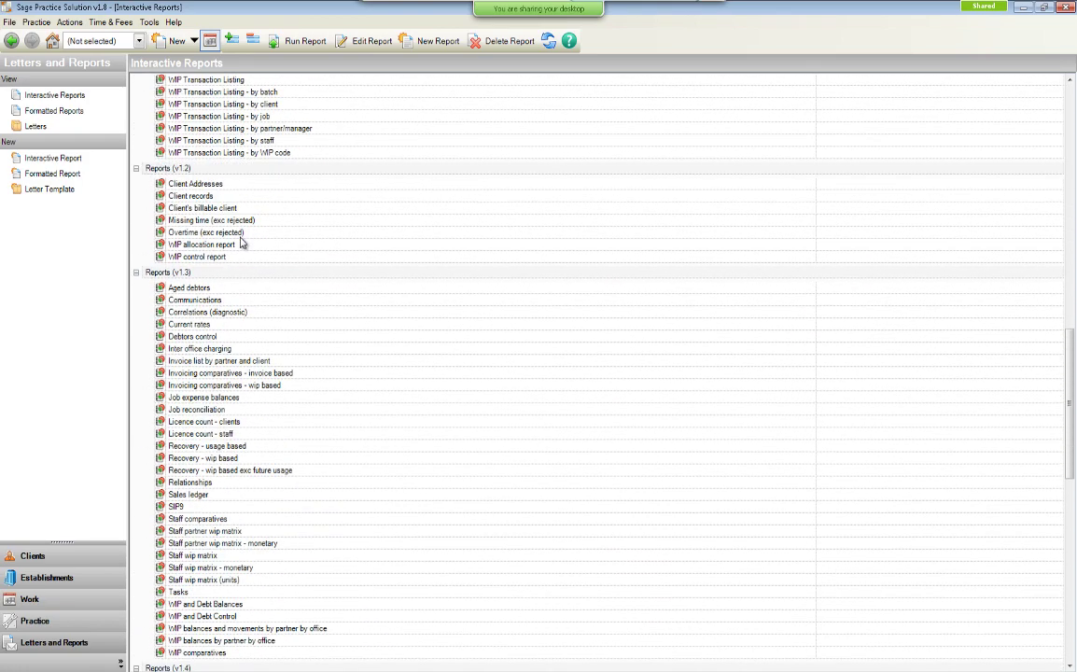
pyautogui.click(253, 40)
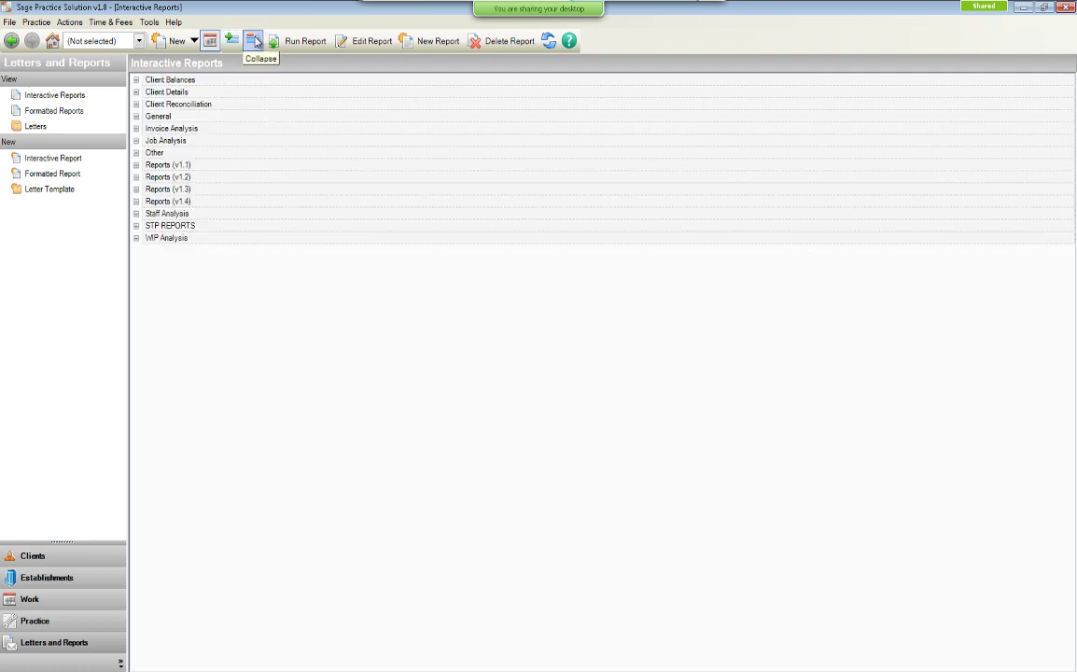
# Run the STP - Staff Analysis report from the STP REPORTS group and expand its Main Office figures.
pyautogui.click(137, 227)
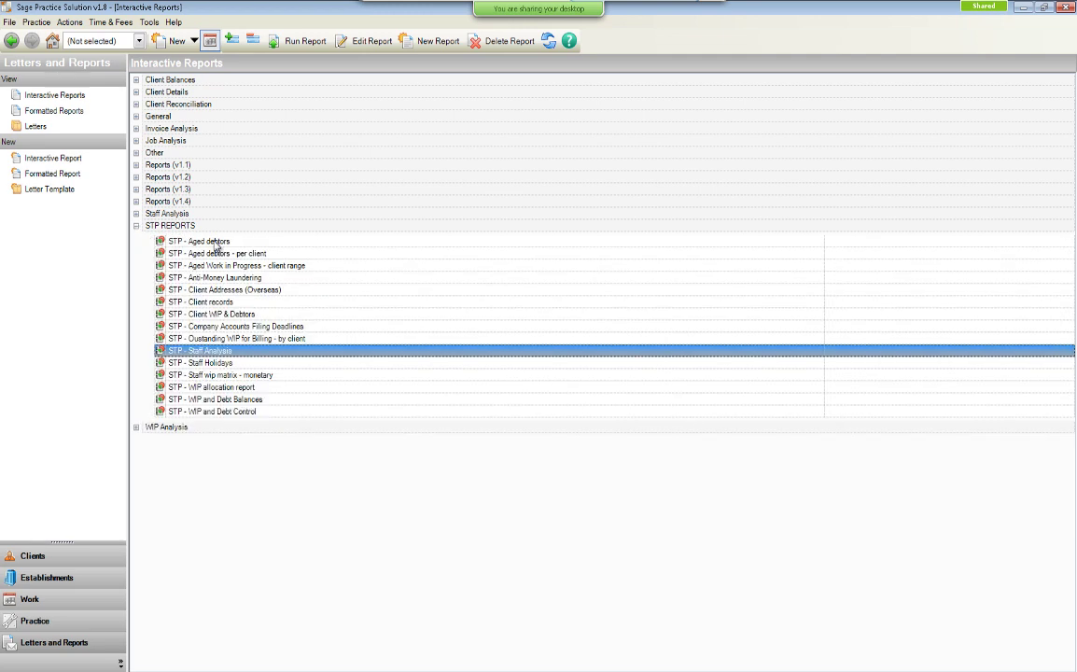
pyautogui.doubleClick(224, 351)
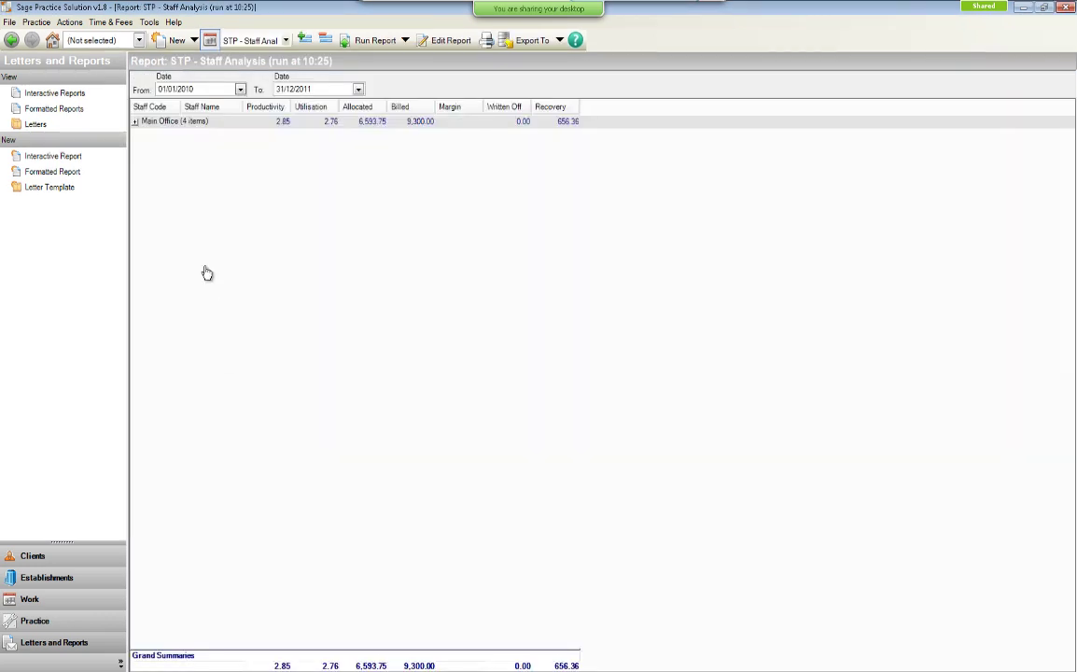
pyautogui.click(136, 122)
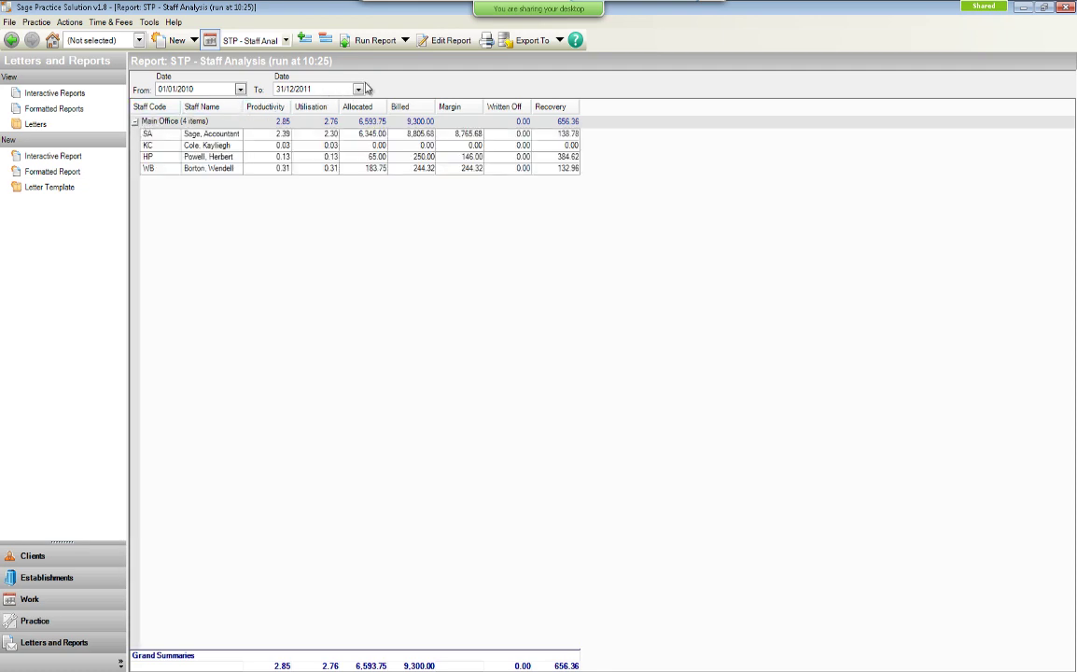
# Rerun the Staff Analysis report with the end date 18/07/2013 and examine the Main Office staff breakdown.
pyautogui.click(359, 90)
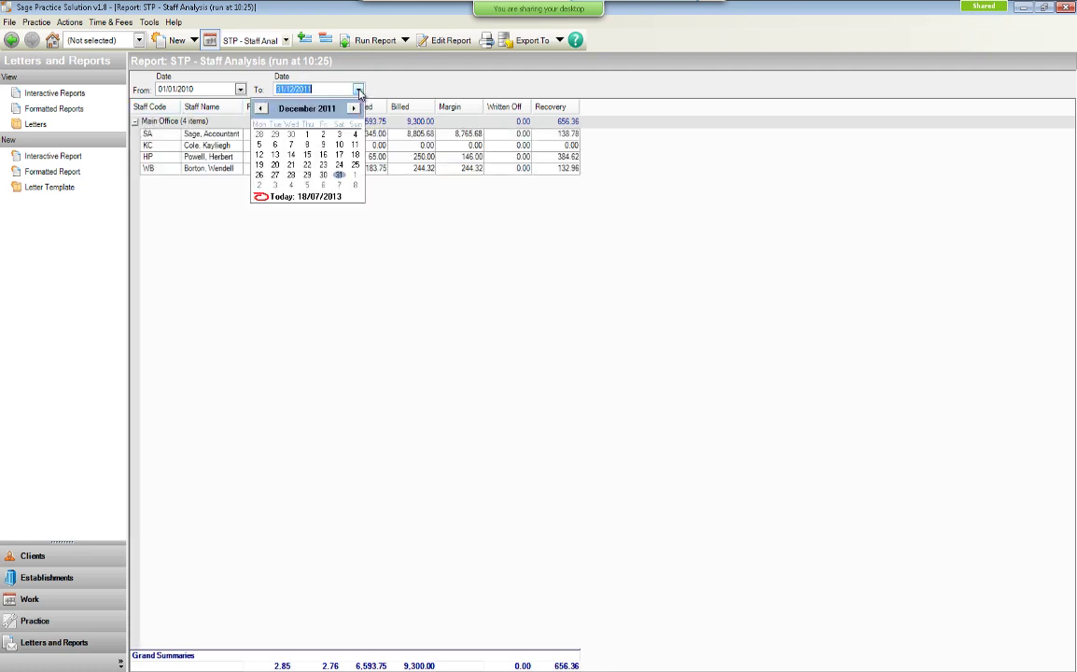
pyautogui.click(282, 201)
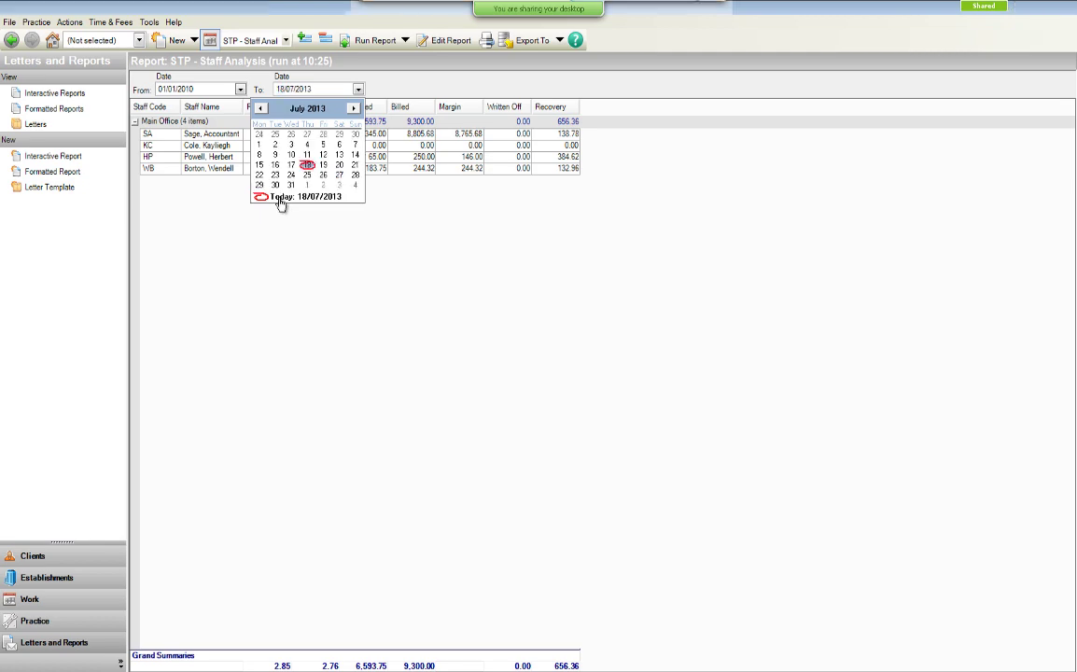
pyautogui.click(369, 40)
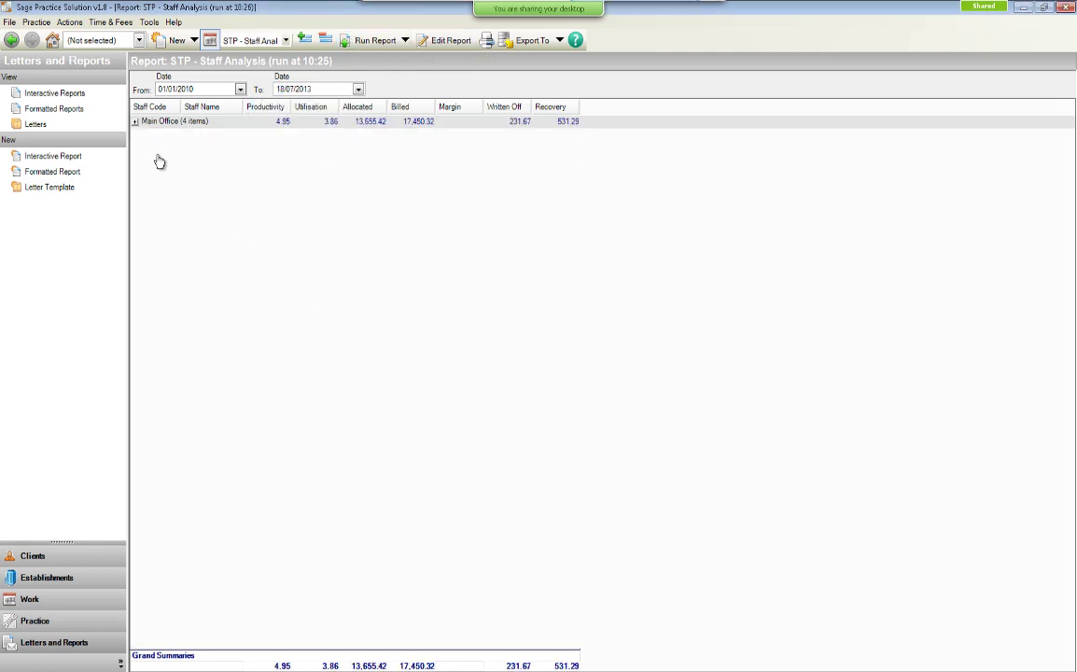
pyautogui.click(137, 122)
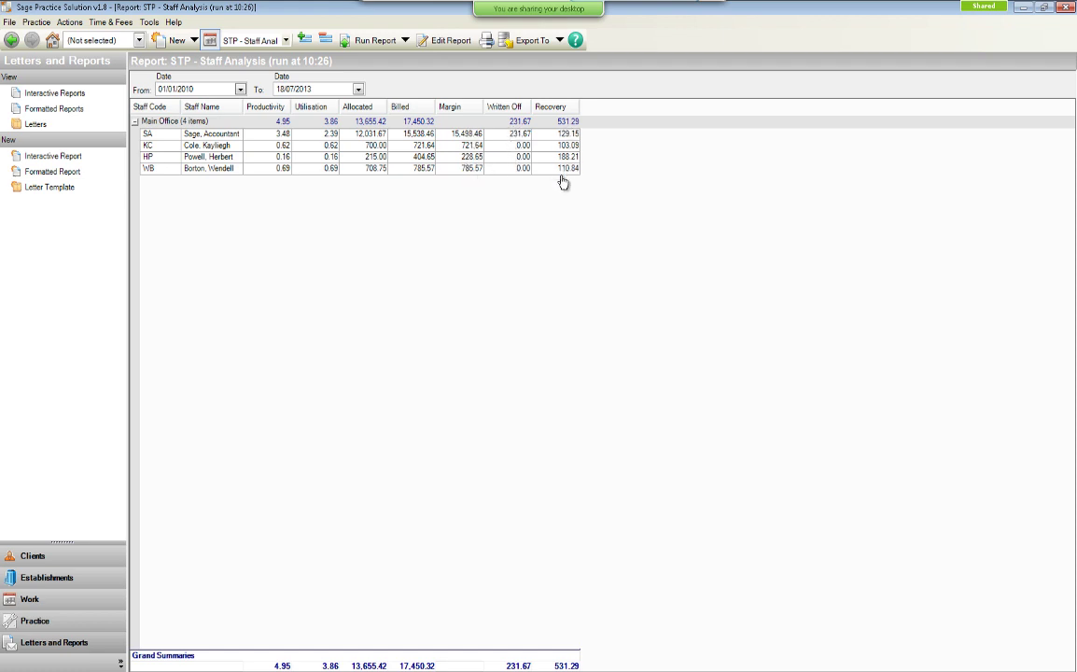
pyautogui.click(135, 122)
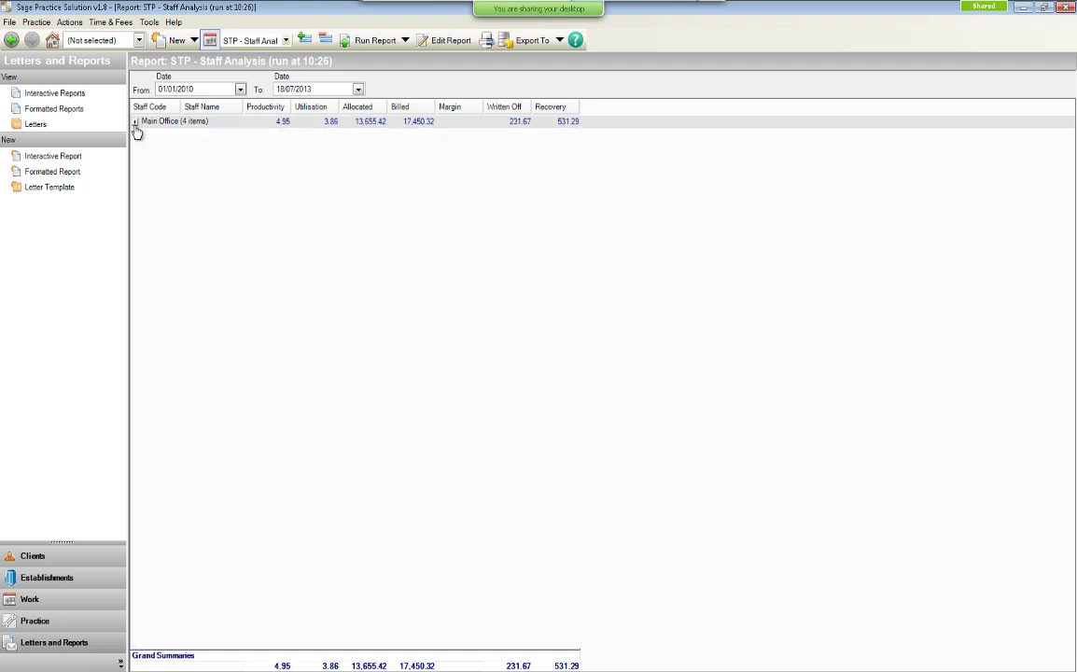
# Return to the interactive reports, run STP - Anti-Money Laundering and expand all its risk groups.
pyautogui.click(10, 40)
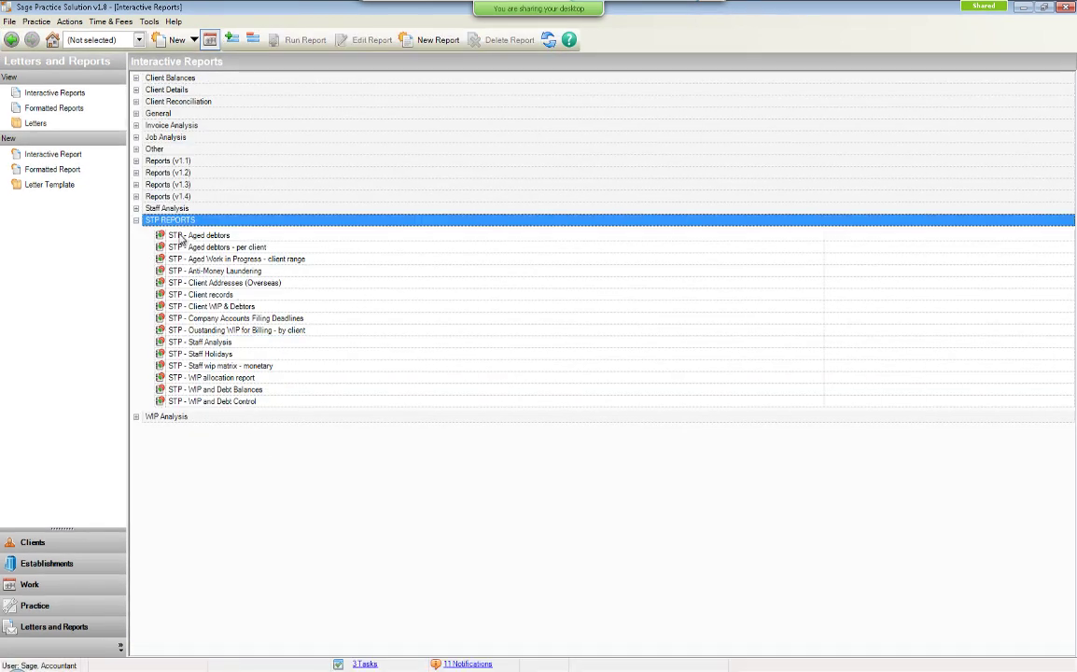
pyautogui.doubleClick(196, 271)
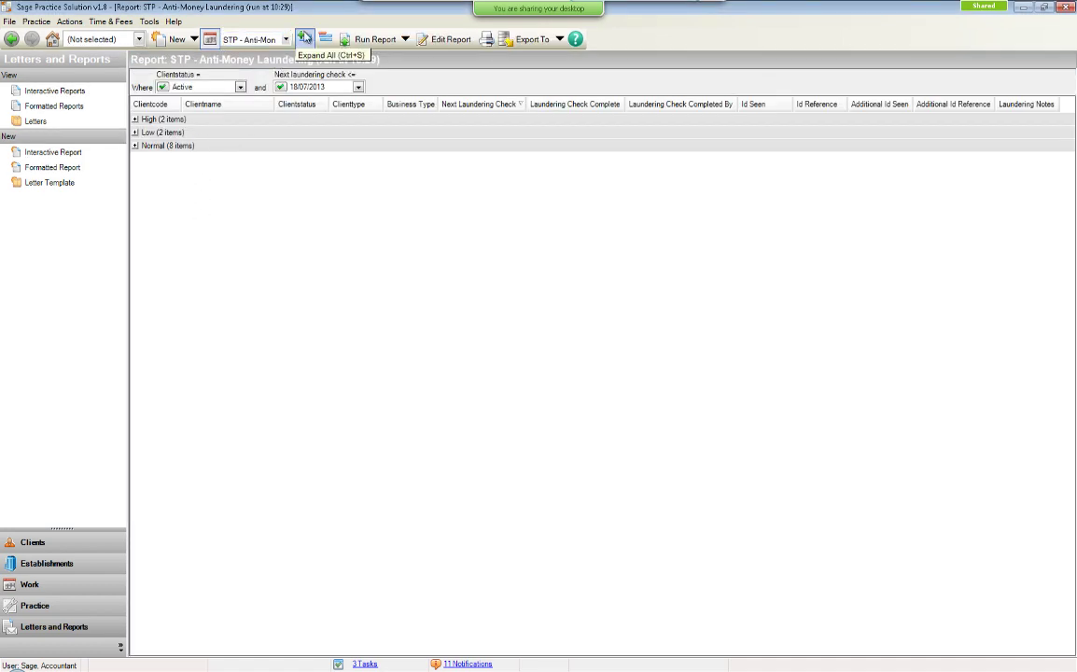
pyautogui.click(306, 38)
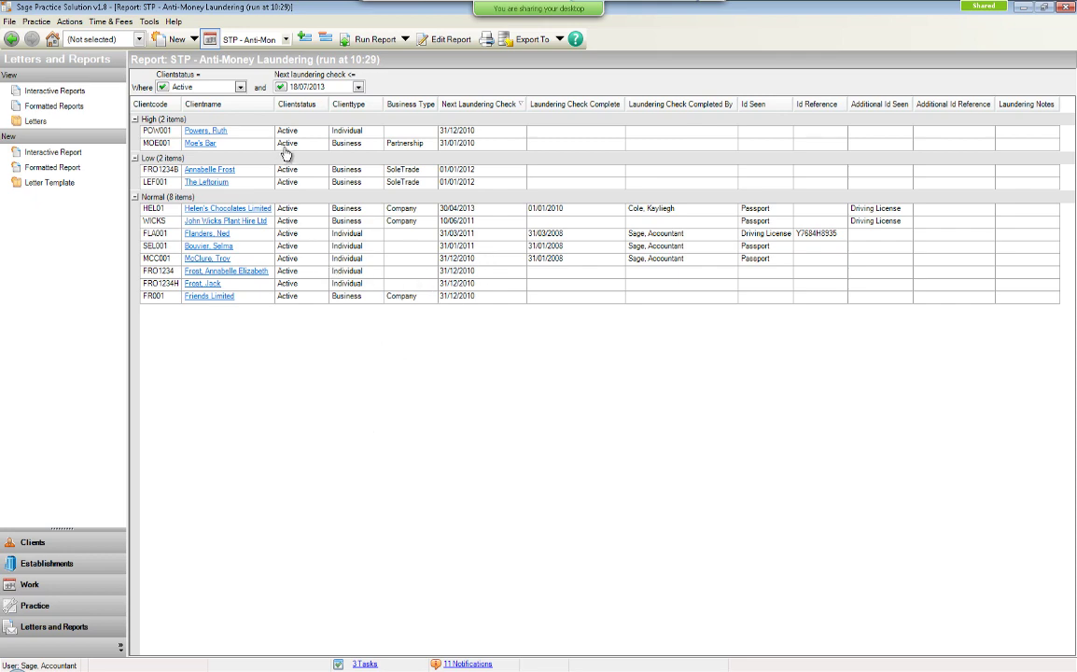
# Place the Clienttype column before Clientstatus and sort the anti-money laundering report by Clientname in ascending order.
pyautogui.moveTo(362, 107); pyautogui.dragTo(268, 105)
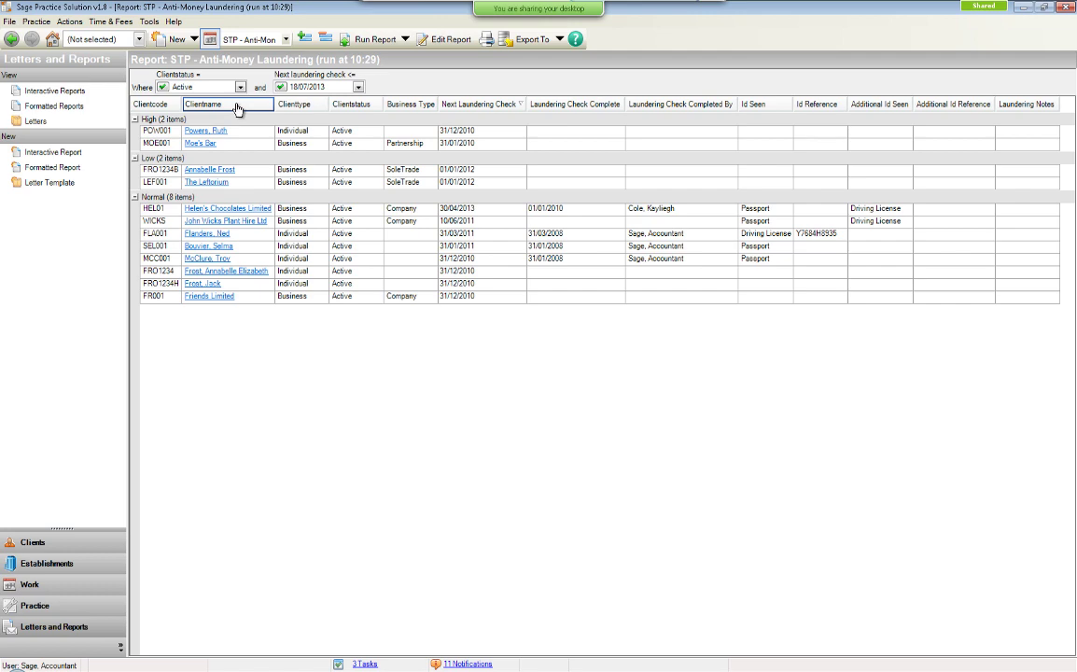
pyautogui.click(238, 105)
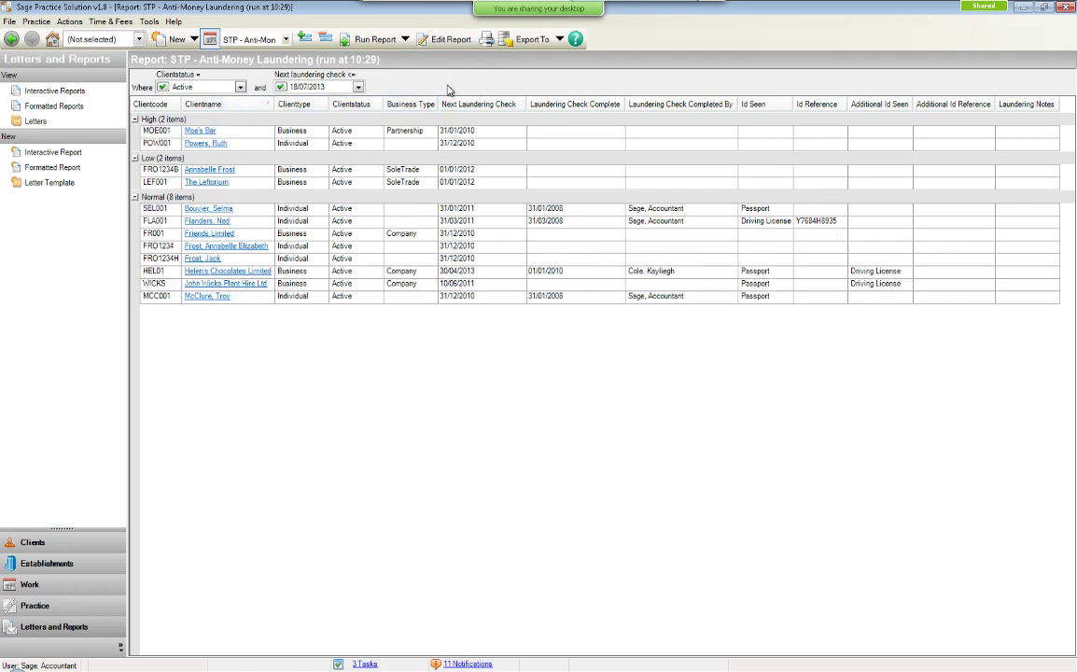
# Preview the anti-money laundering report's print layout in a maximized window, close it, and show the report's export formats.
pyautogui.click(484, 41)
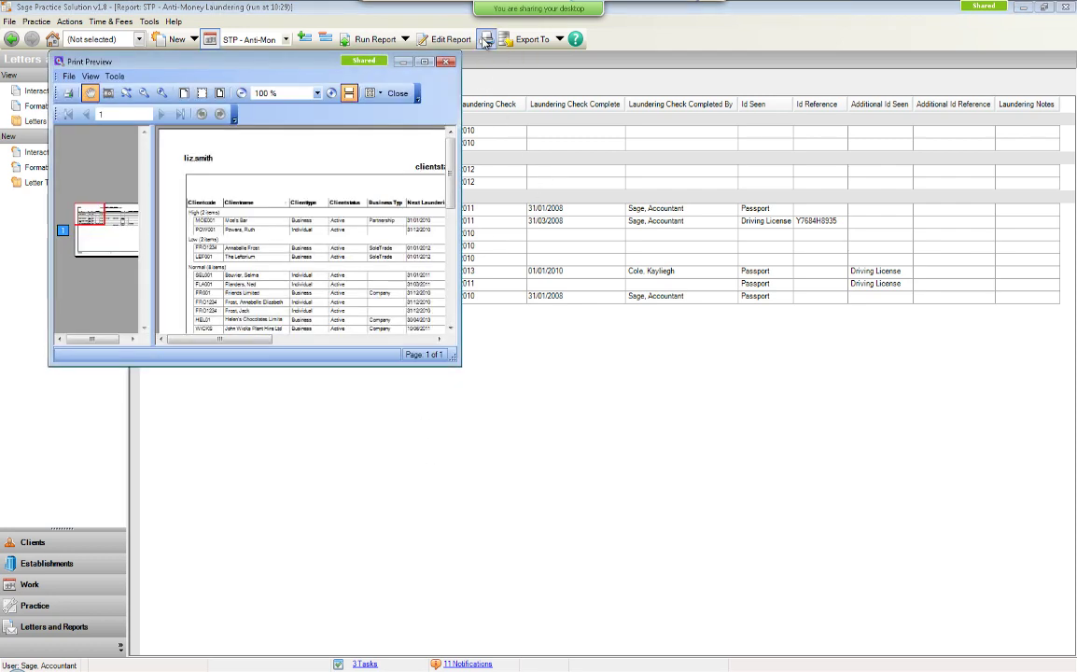
pyautogui.click(424, 63)
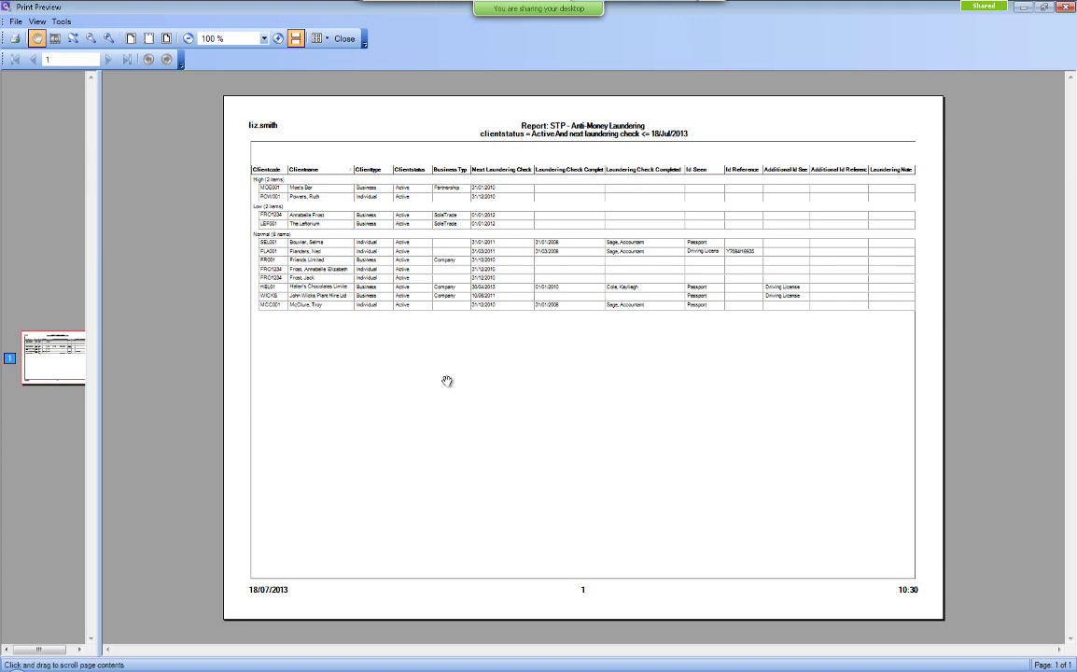
pyautogui.click(343, 39)
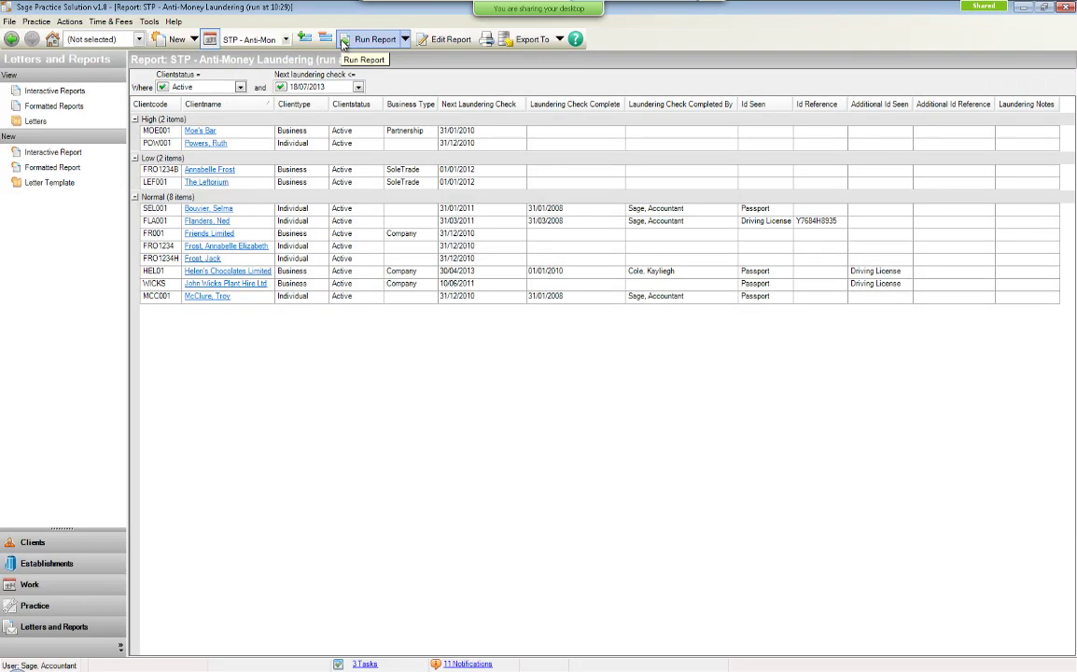
pyautogui.click(560, 40)
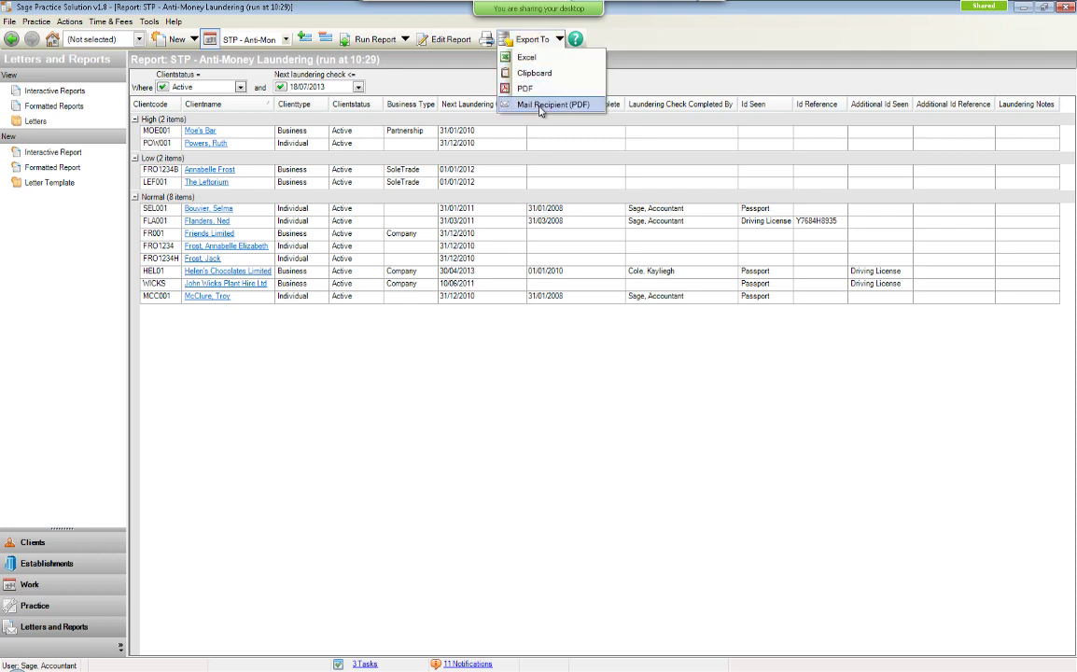
# Export the anti-money laundering report to Excel as sps.xls on the Desktop, replace the existing file, and allow the add-in file to open.
pyautogui.click(527, 57)
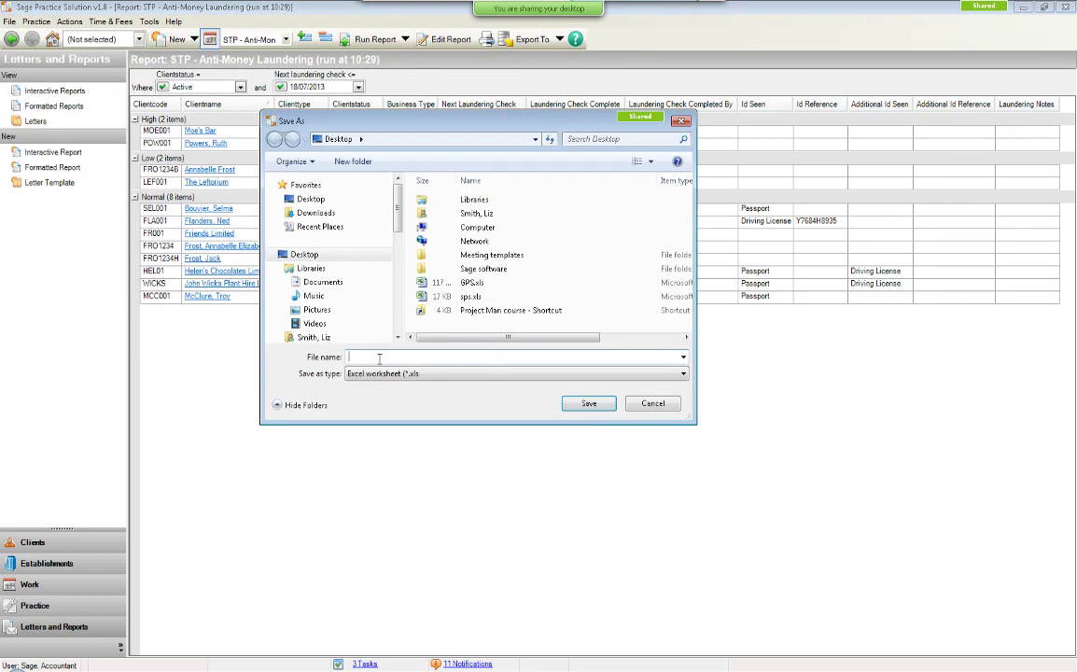
pyautogui.click(471, 296)
pyautogui.click(588, 403)
pyautogui.click(574, 346)
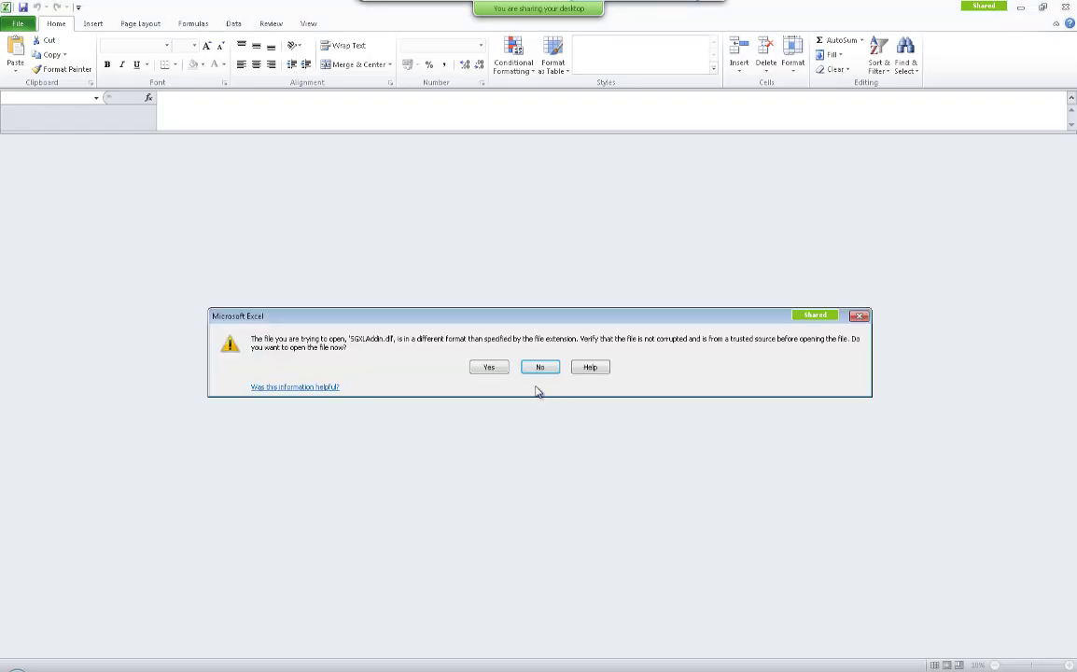
pyautogui.click(544, 368)
pyautogui.click(488, 368)
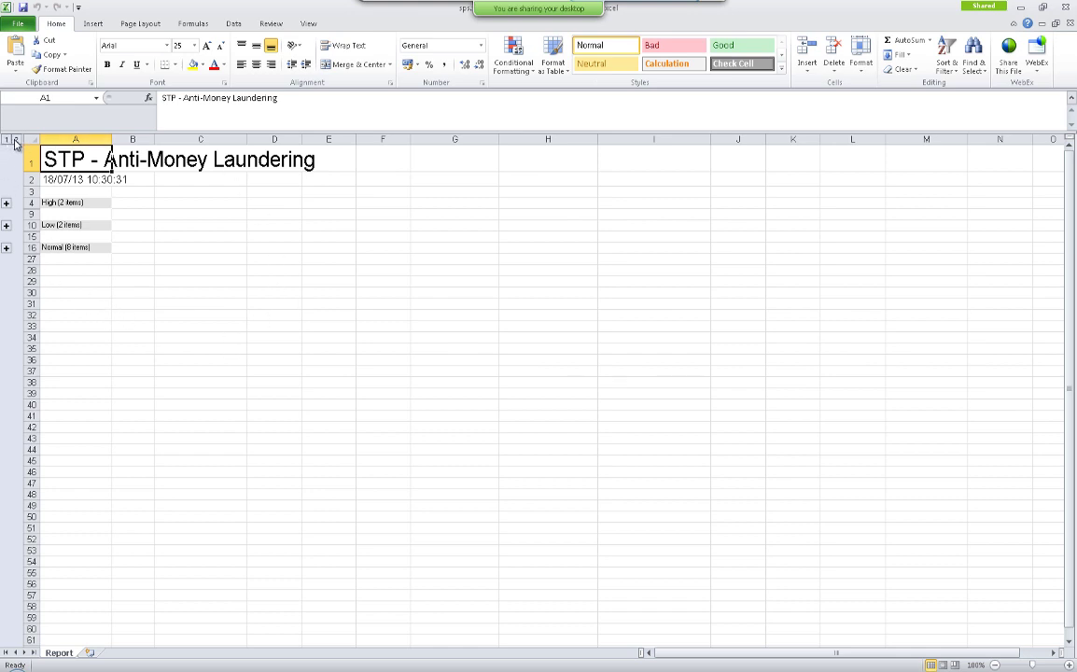
# Expand all grouped rows in the exported worksheet, examine its columns, and switch back to Sage Practice Solution.
pyautogui.click(15, 140)
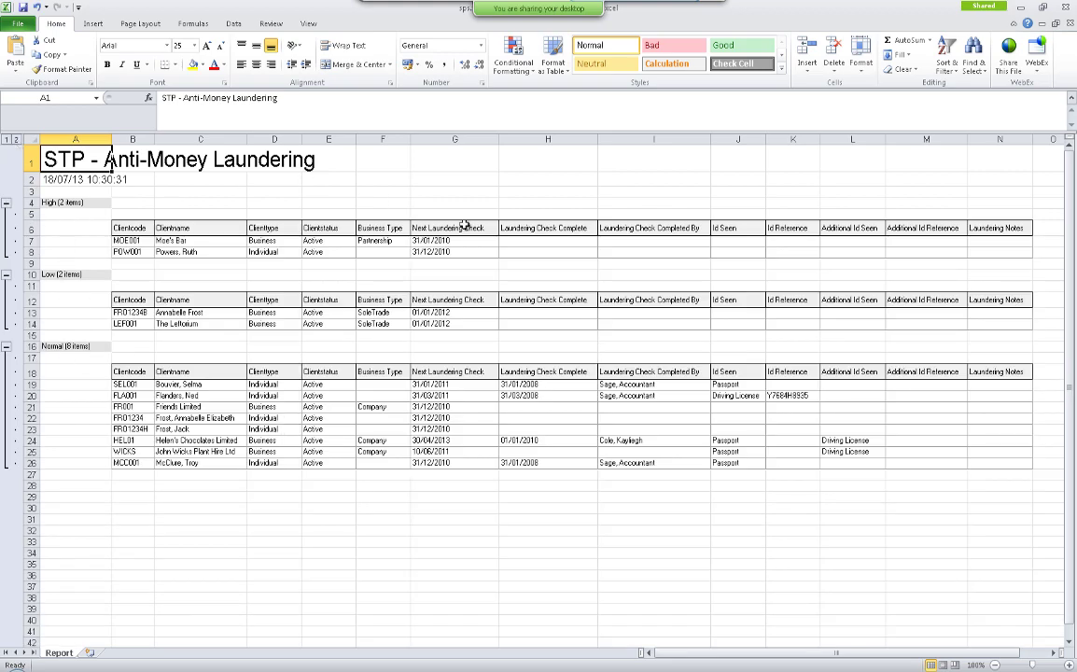
pyautogui.moveTo(658, 652); pyautogui.dragTo(578, 597)
pyautogui.click(1022, 8)
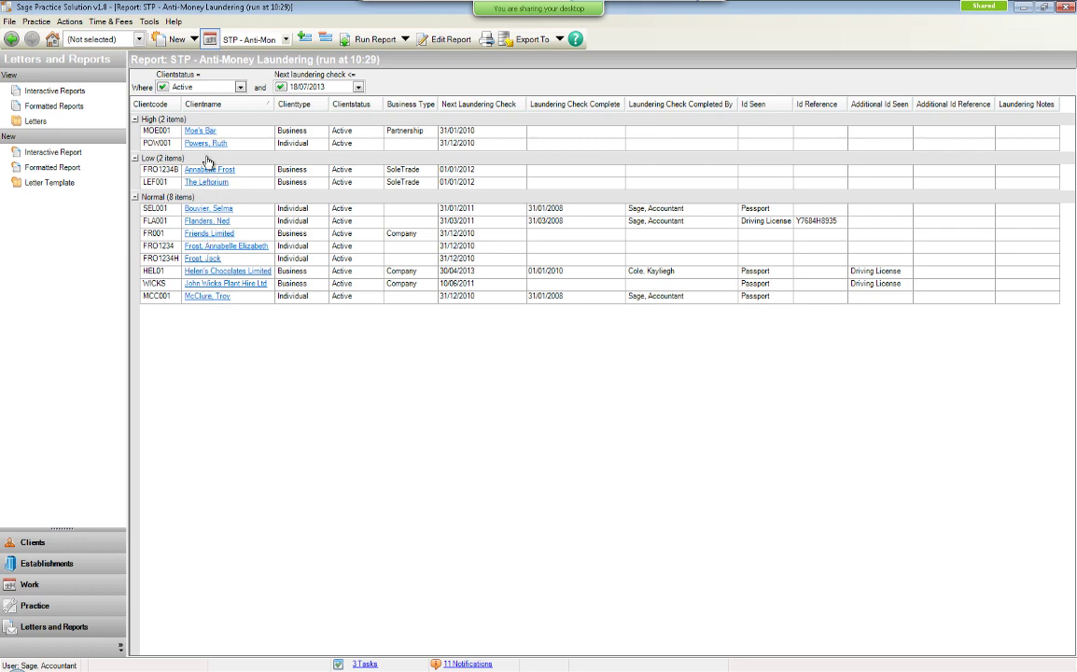
# Show the practice's letters, expand every letter group, and examine the available templates through to the STP letters.
pyautogui.click(37, 121)
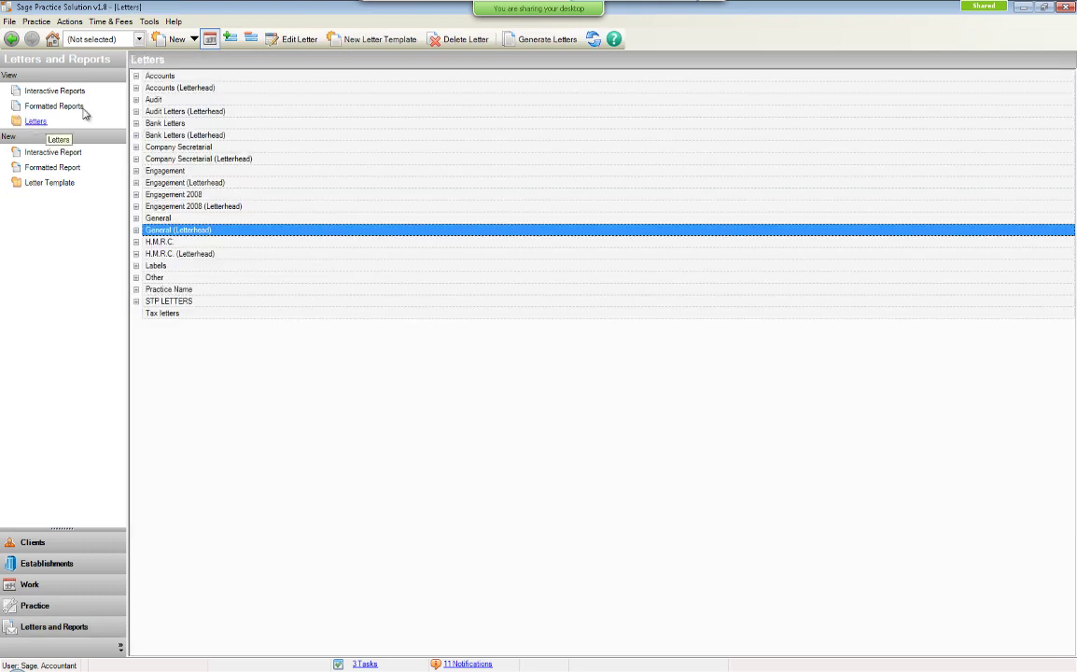
pyautogui.click(231, 40)
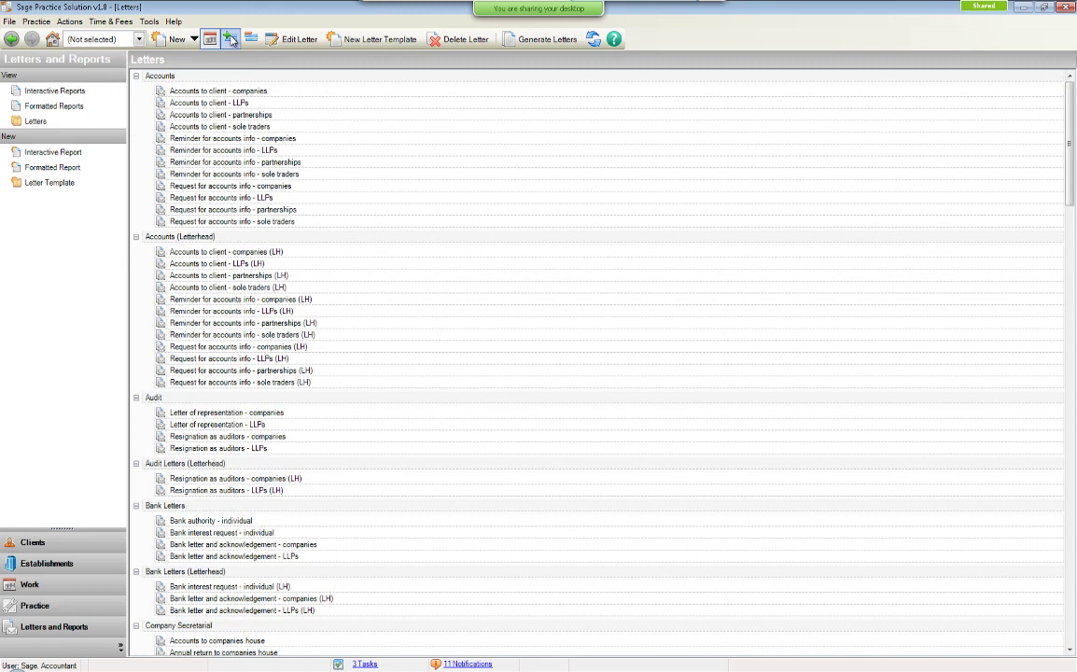
pyautogui.scroll(-1, 286, 317)
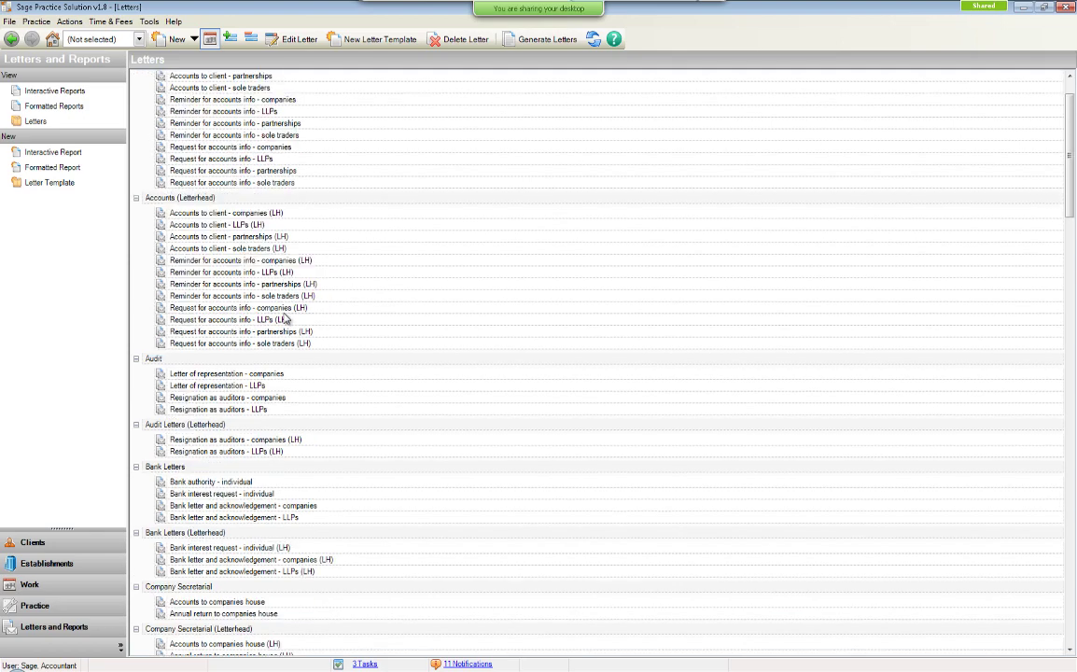
pyautogui.scroll(-6, 285, 317)
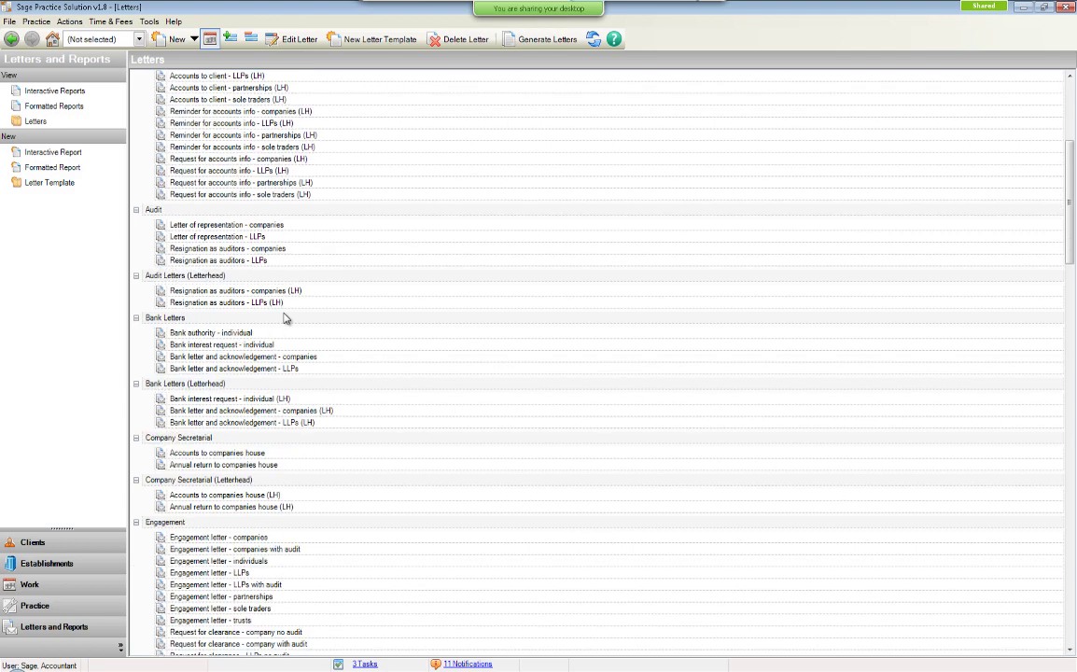
pyautogui.scroll(-6, 286, 317)
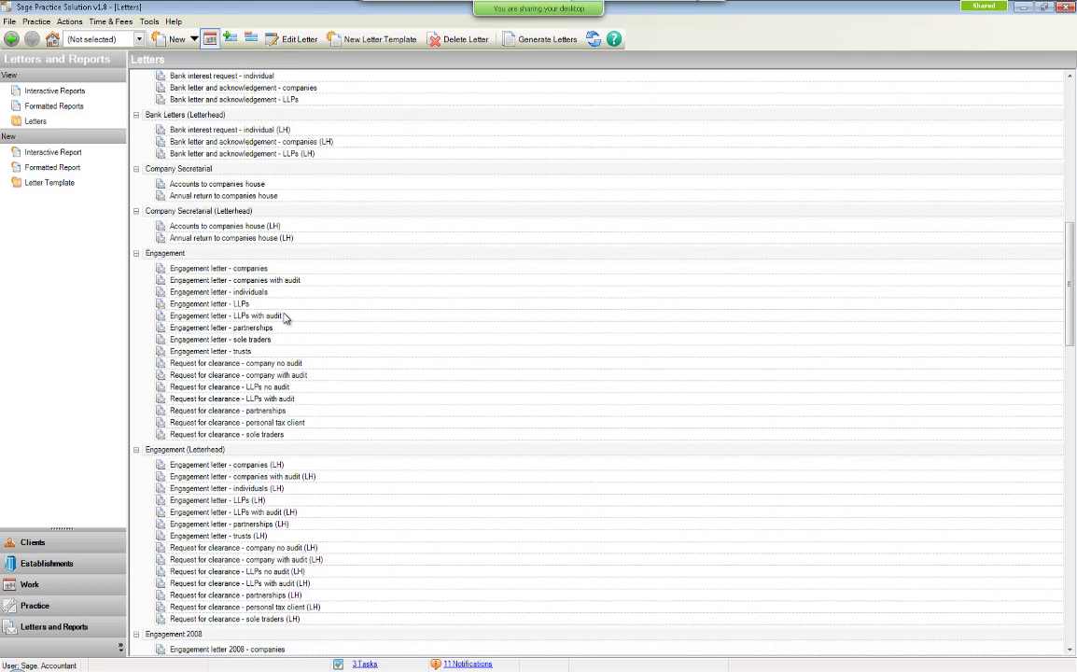
pyautogui.scroll(-3, 285, 318)
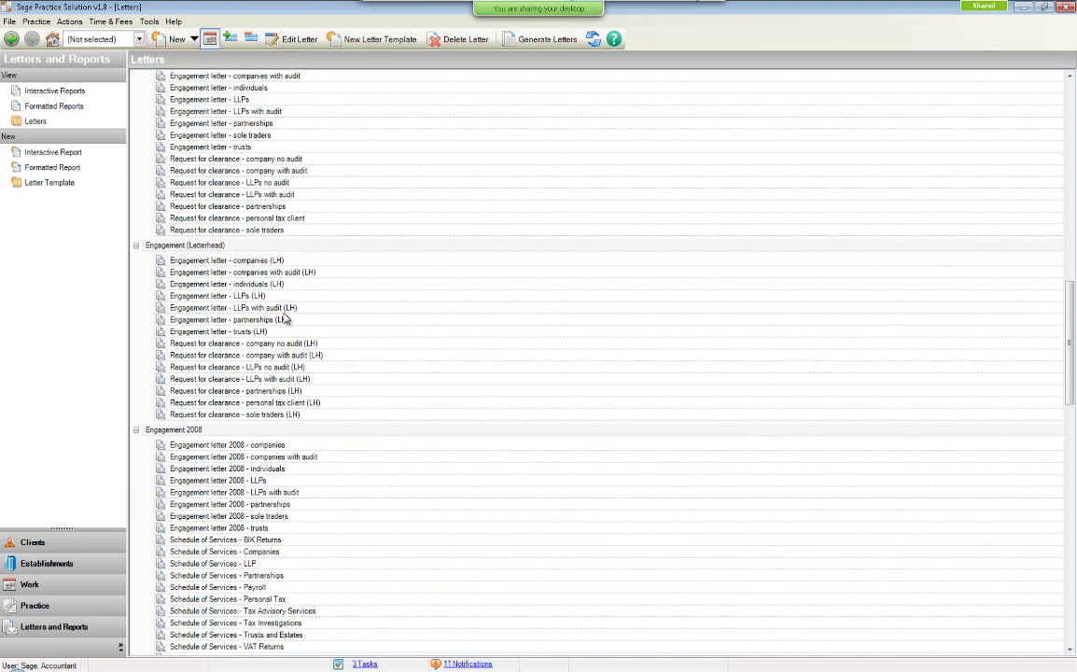
pyautogui.scroll(-3, 285, 317)
pyautogui.scroll(-3, 285, 317)
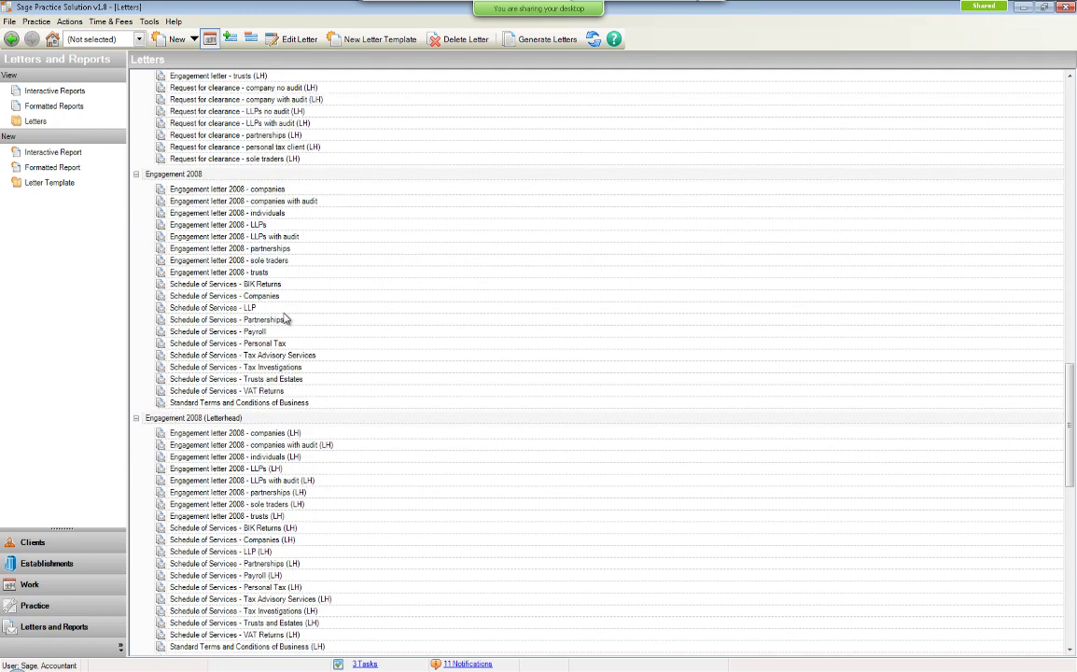
pyautogui.scroll(-9, 285, 319)
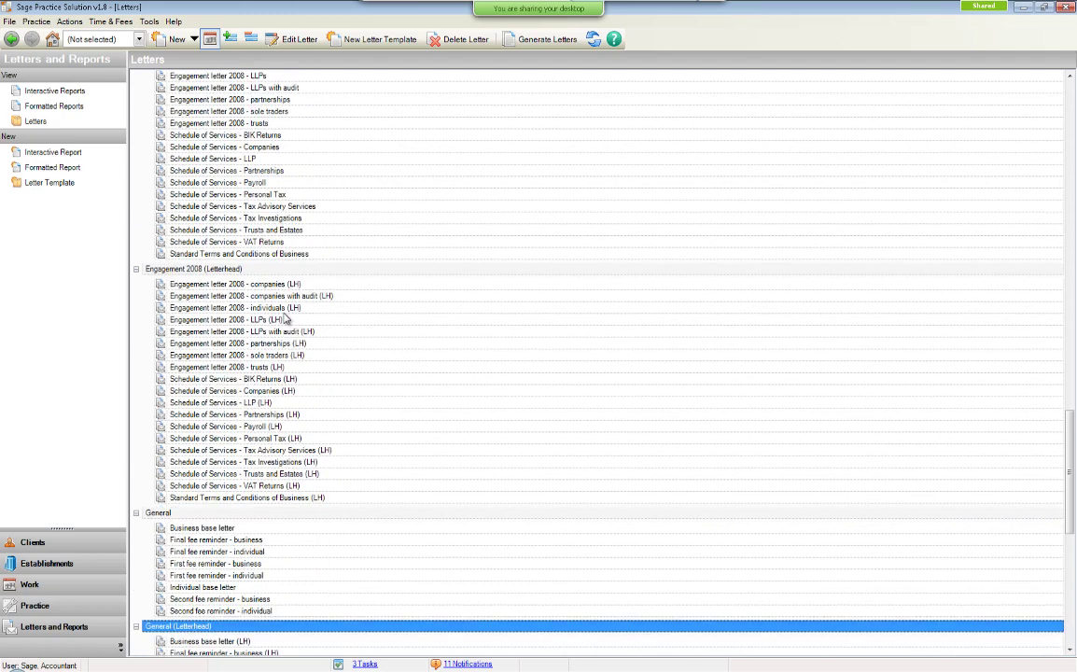
pyautogui.scroll(-2, 286, 319)
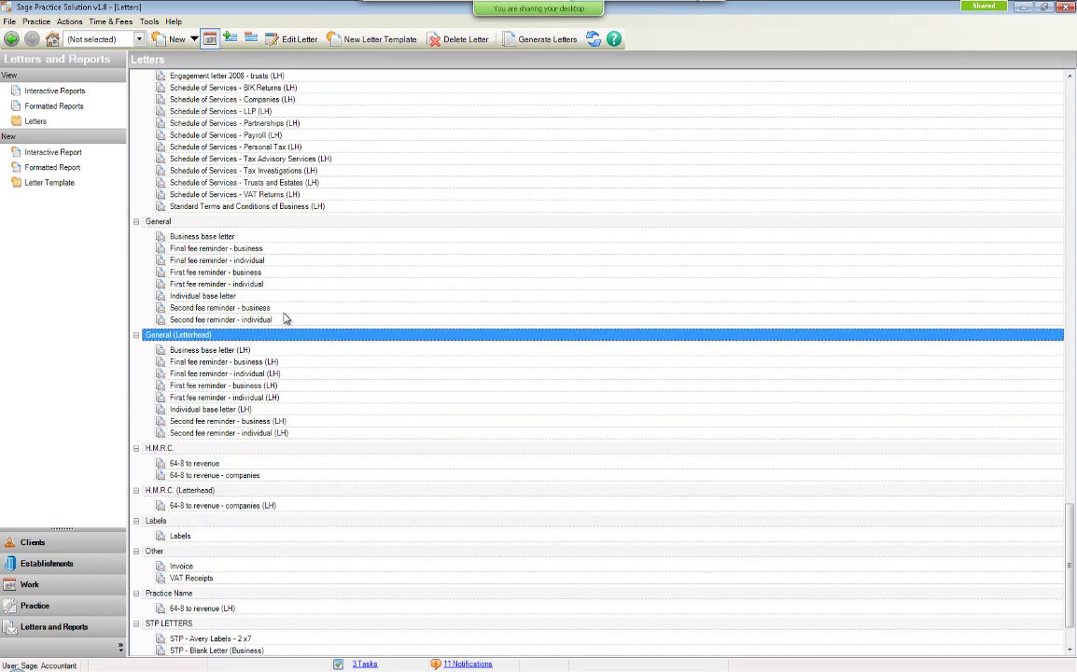
pyautogui.scroll(-1, 285, 318)
pyautogui.scroll(11, 286, 318)
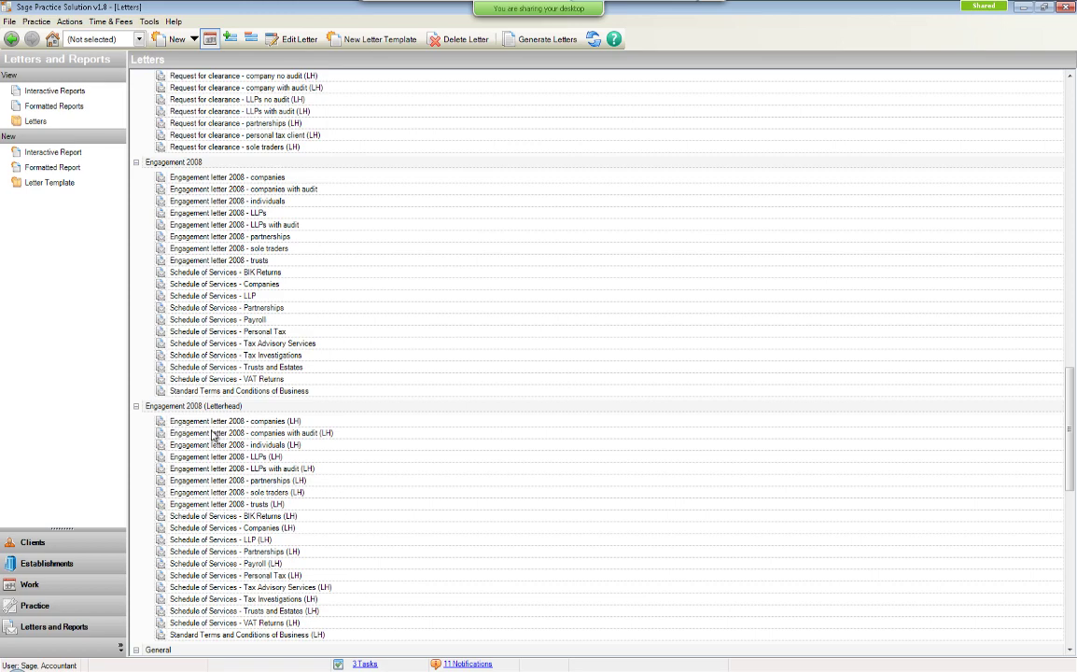
# Generate the Engagement letter 2008 - companies for the clients Friends Limited and John Wicks Plant Hire Ltd.
pyautogui.click(207, 177)
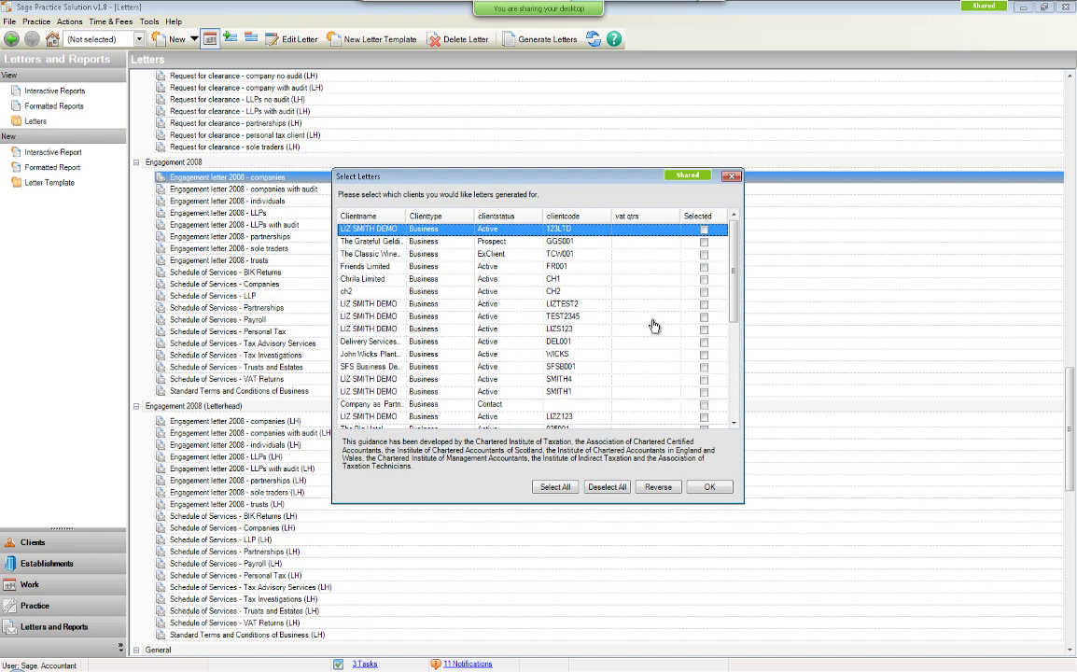
pyautogui.click(703, 267)
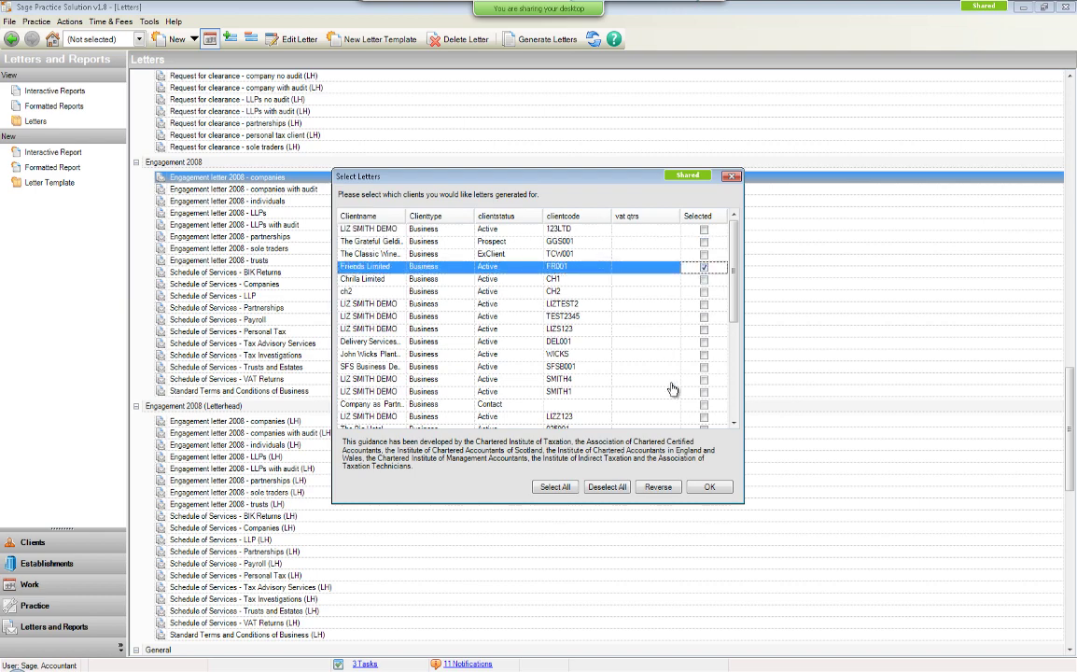
pyautogui.click(703, 354)
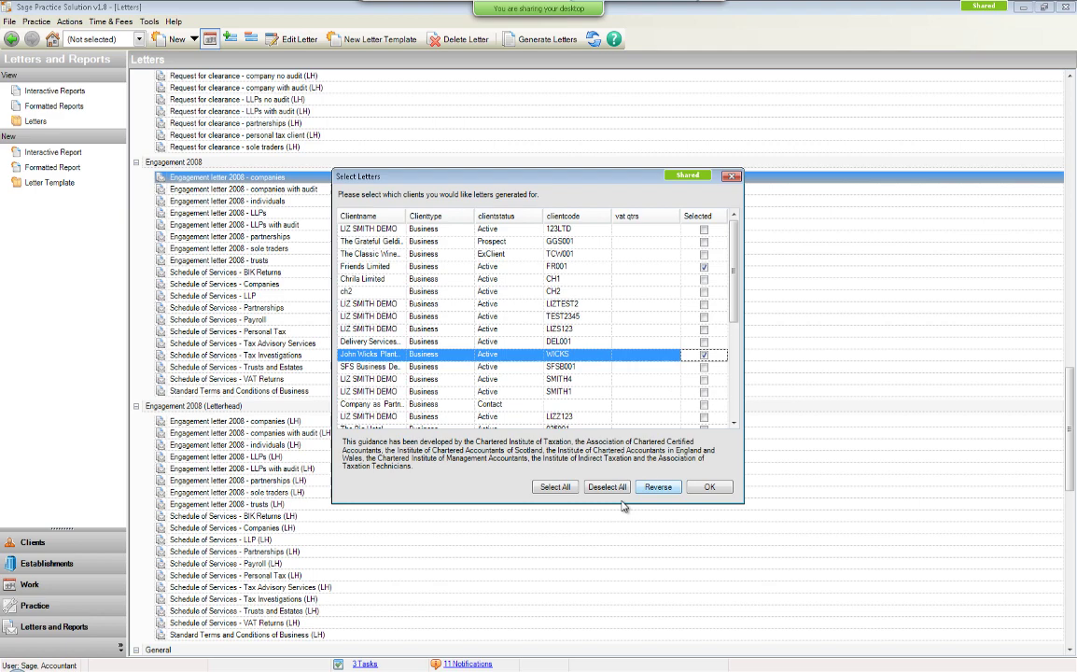
pyautogui.click(698, 488)
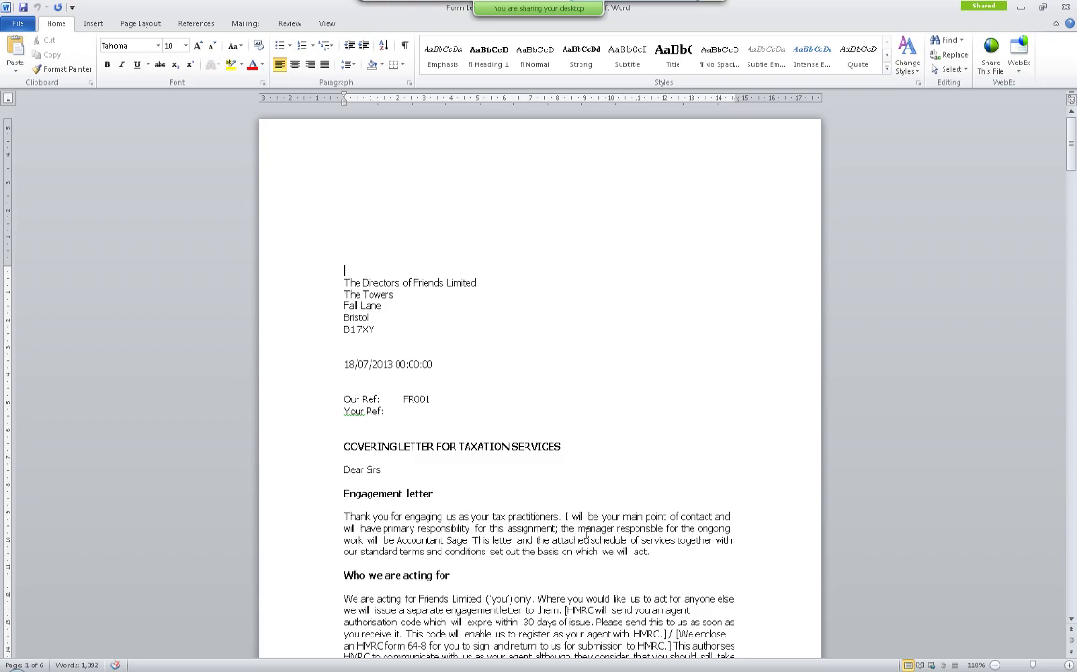
# Read through the generated engagement letters for both companies to the last page, then close the document without saving.
pyautogui.scroll(-2, 585, 533)
pyautogui.scroll(-2, 585, 528)
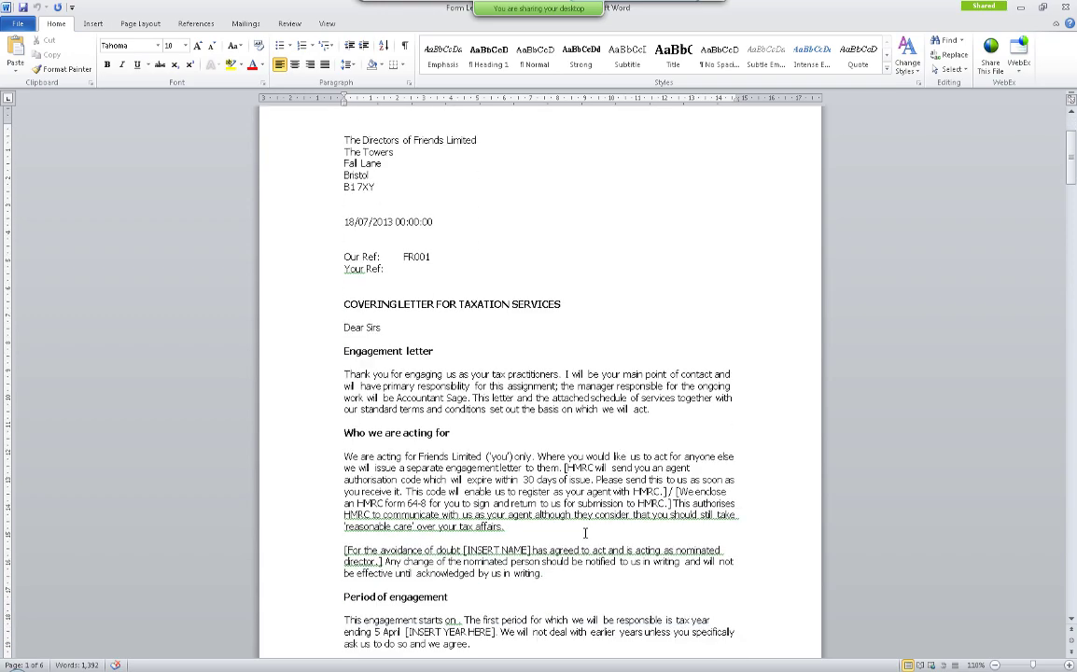
pyautogui.scroll(-9, 586, 537)
pyautogui.scroll(-16, 585, 537)
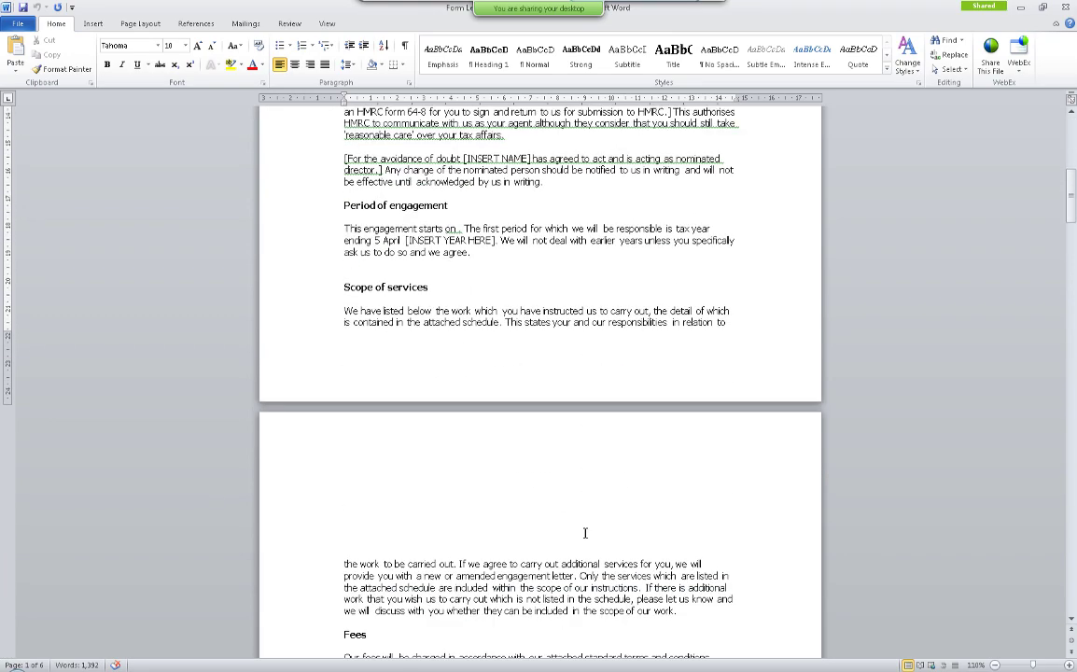
pyautogui.scroll(-19, 585, 533)
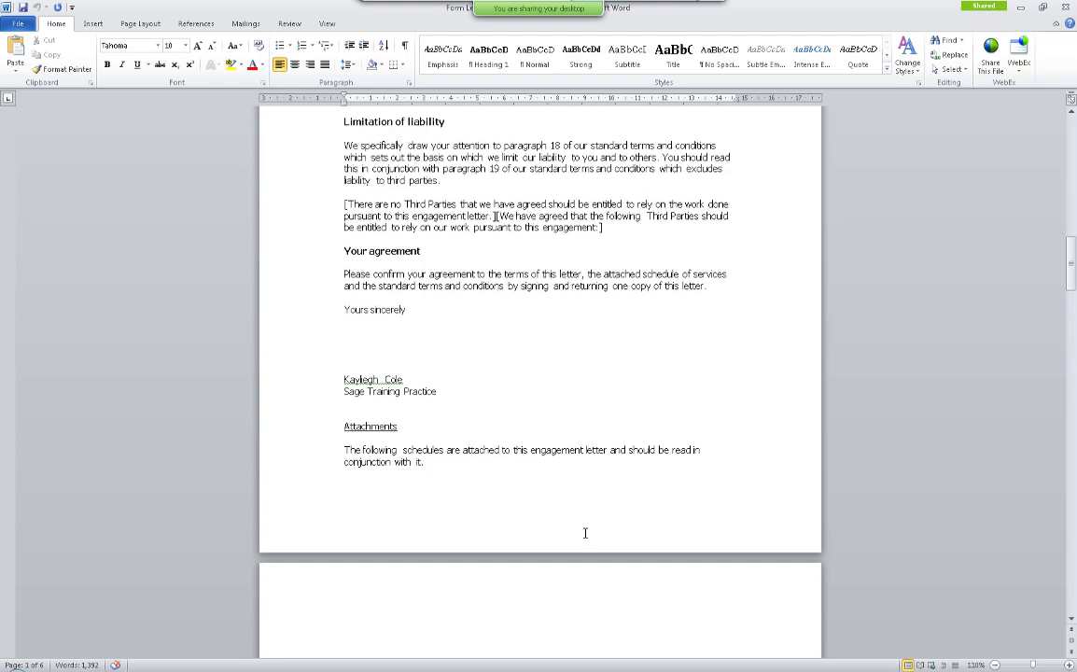
pyautogui.scroll(-19, 585, 533)
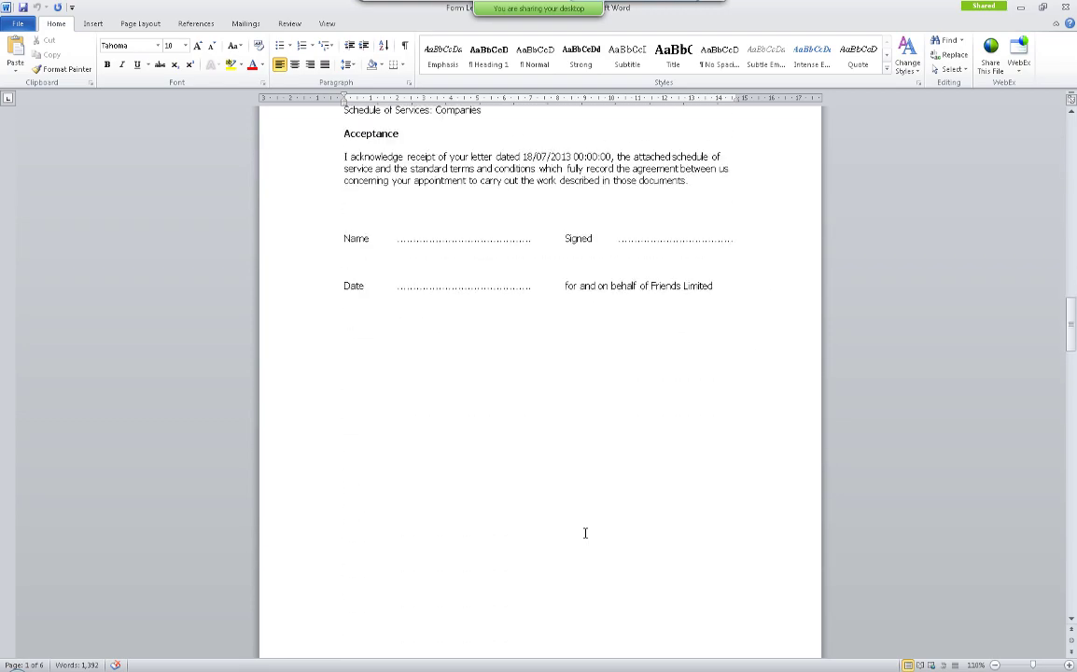
pyautogui.scroll(-15, 585, 533)
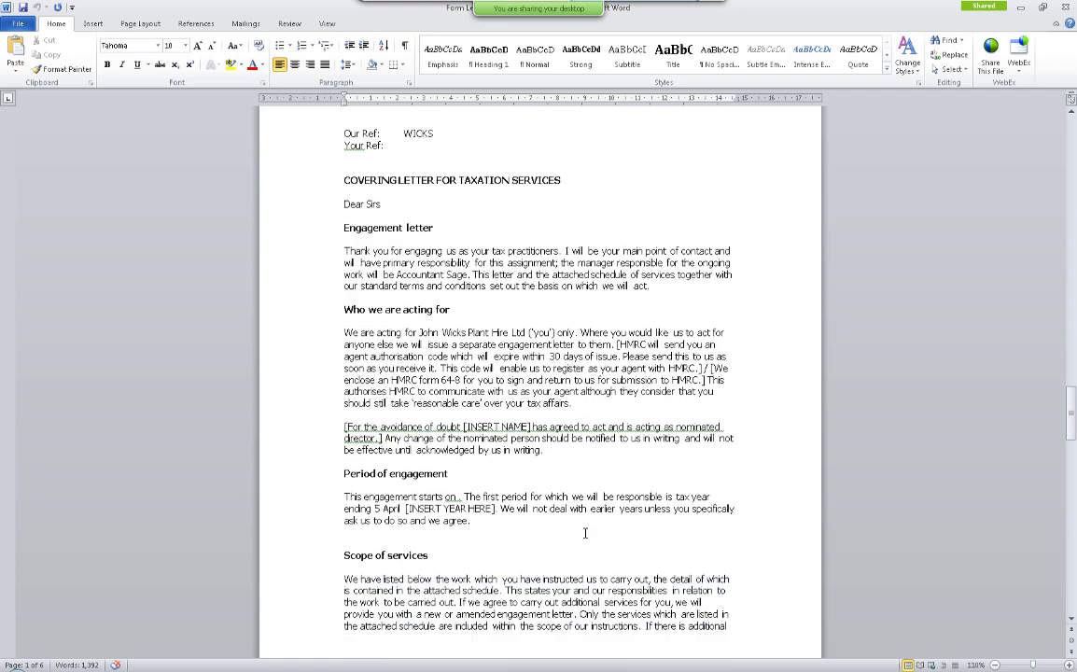
pyautogui.scroll(-18, 585, 539)
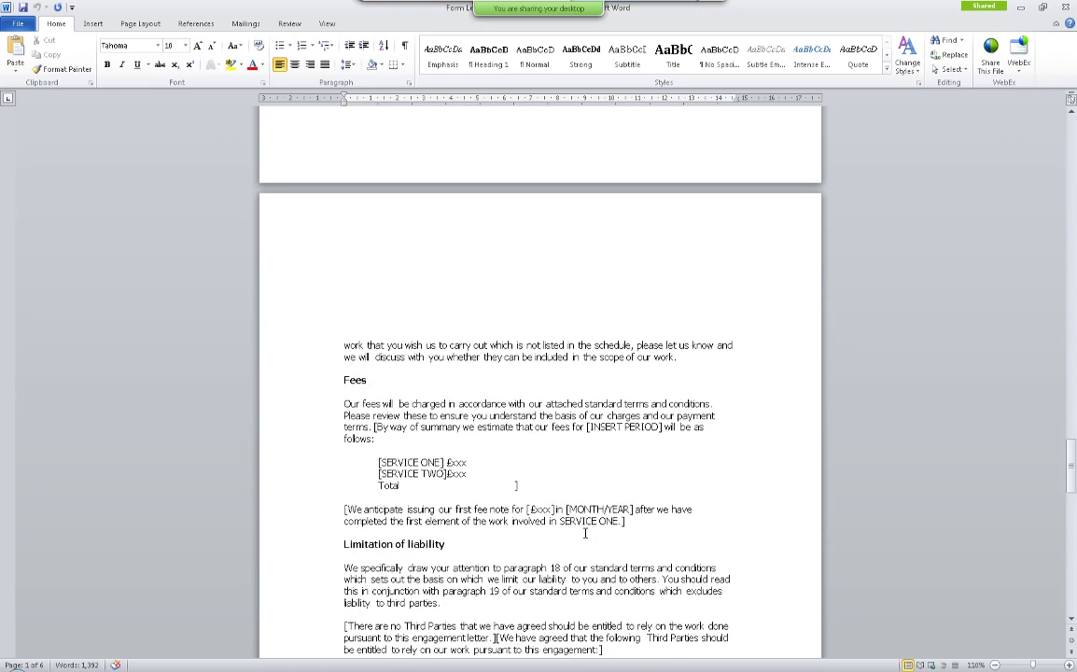
pyautogui.scroll(-17, 585, 538)
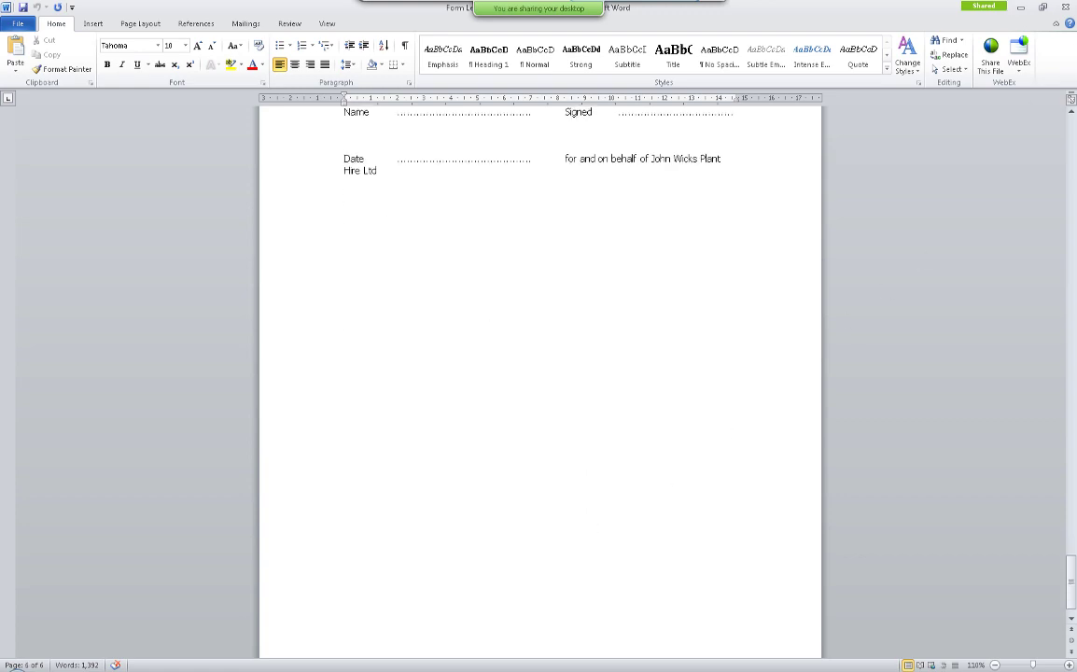
pyautogui.click(1063, 9)
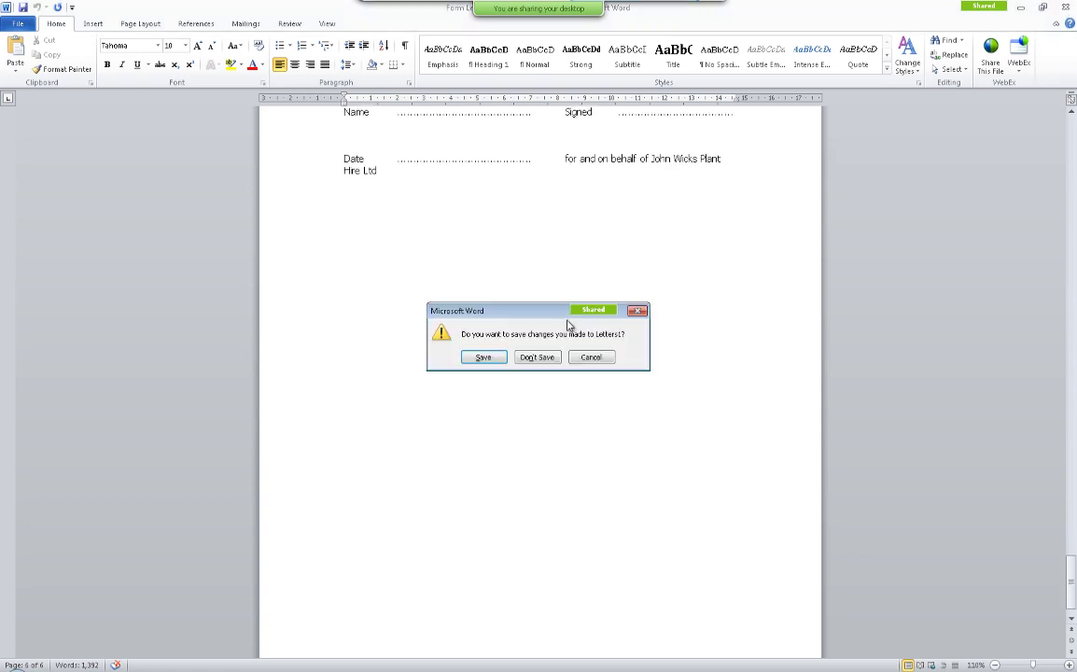
pyautogui.click(547, 358)
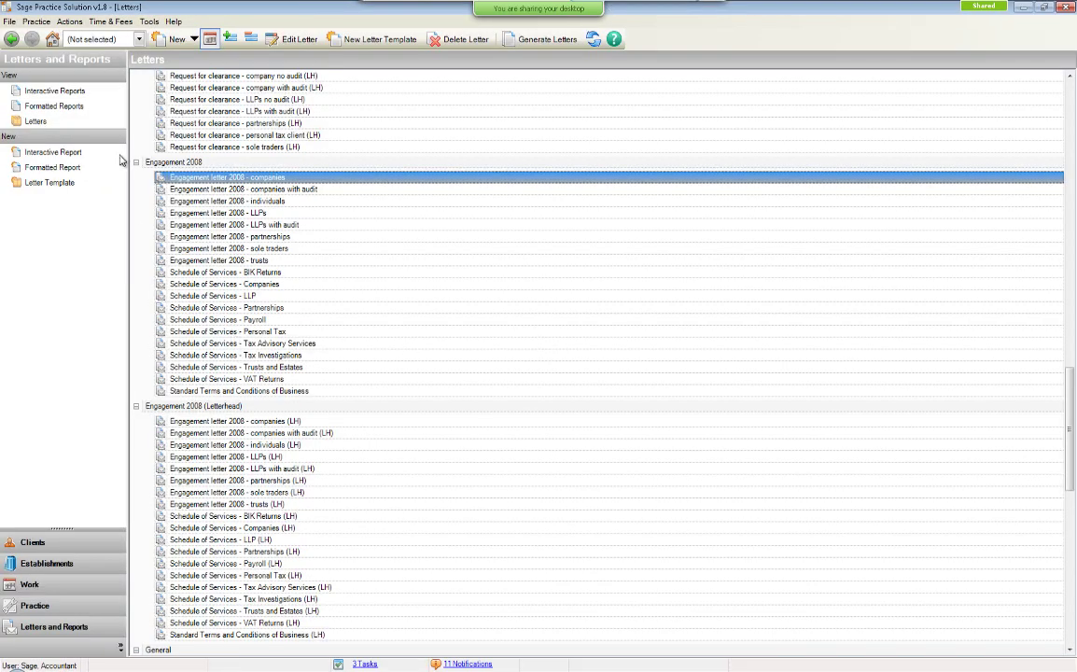
# Open the Invoice letter template in the Other group for editing.
pyautogui.scroll(-9, 209, 299)
pyautogui.scroll(-4, 209, 298)
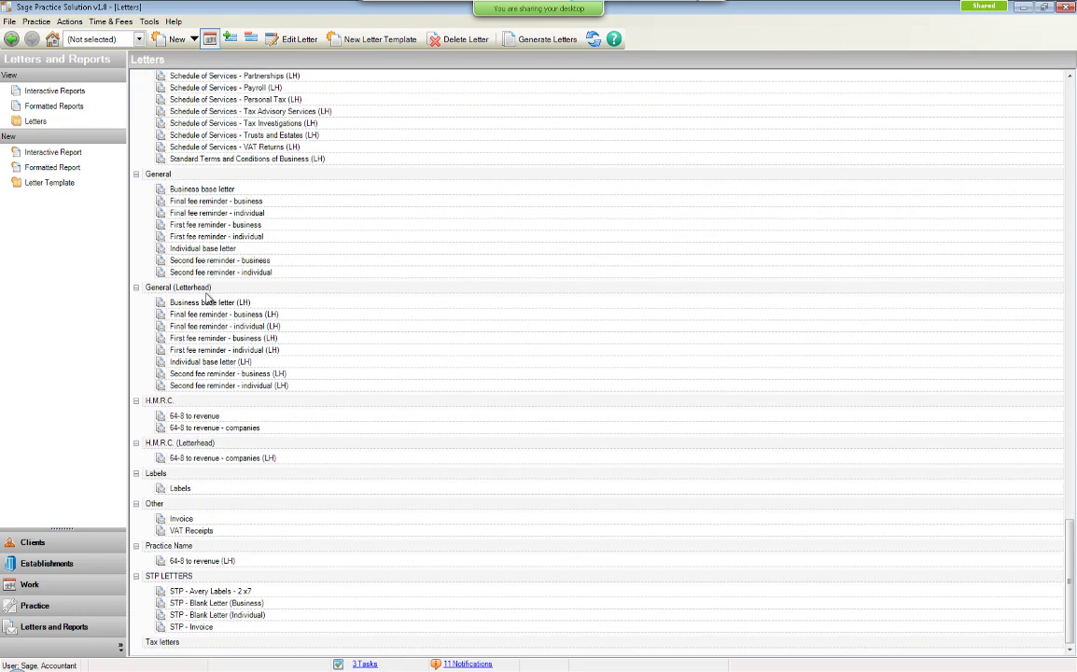
pyautogui.click(195, 520)
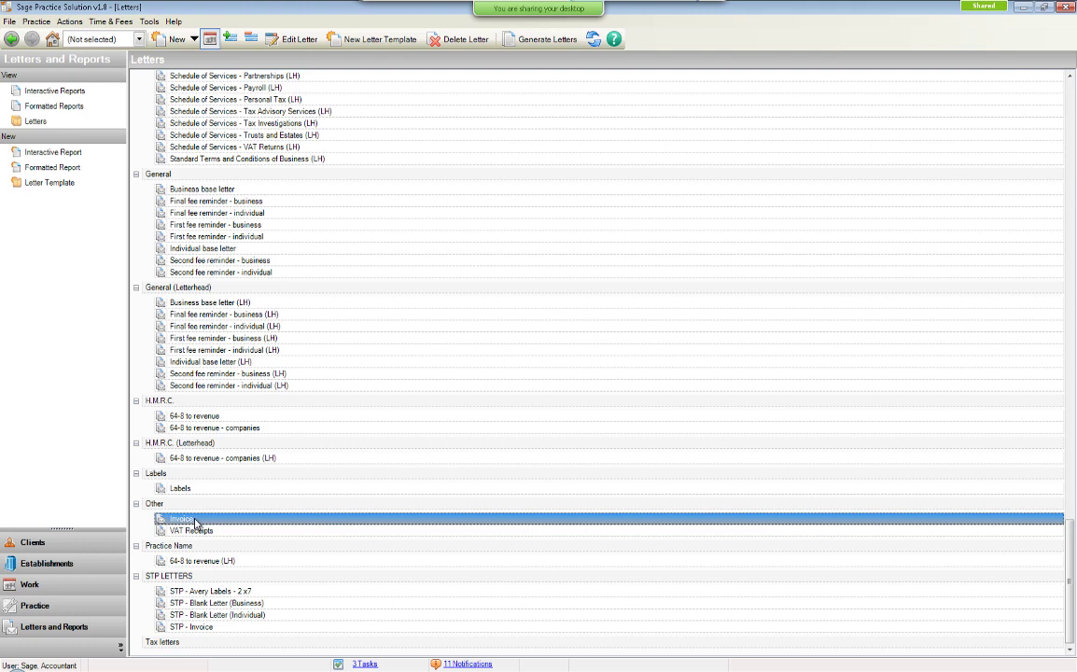
pyautogui.rightClick(195, 522)
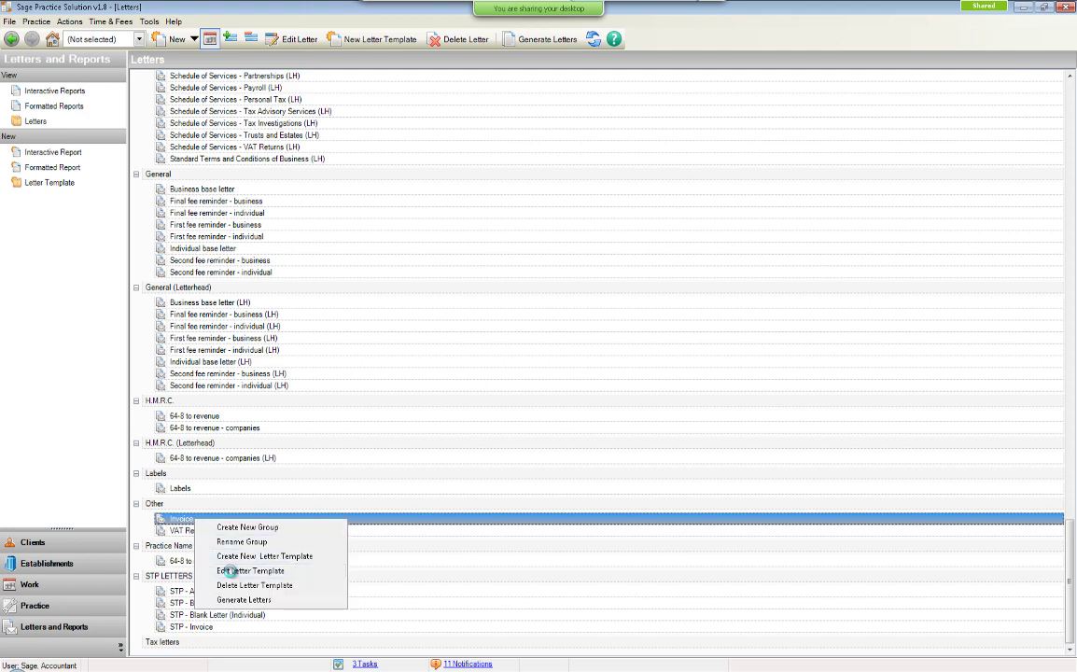
pyautogui.click(233, 571)
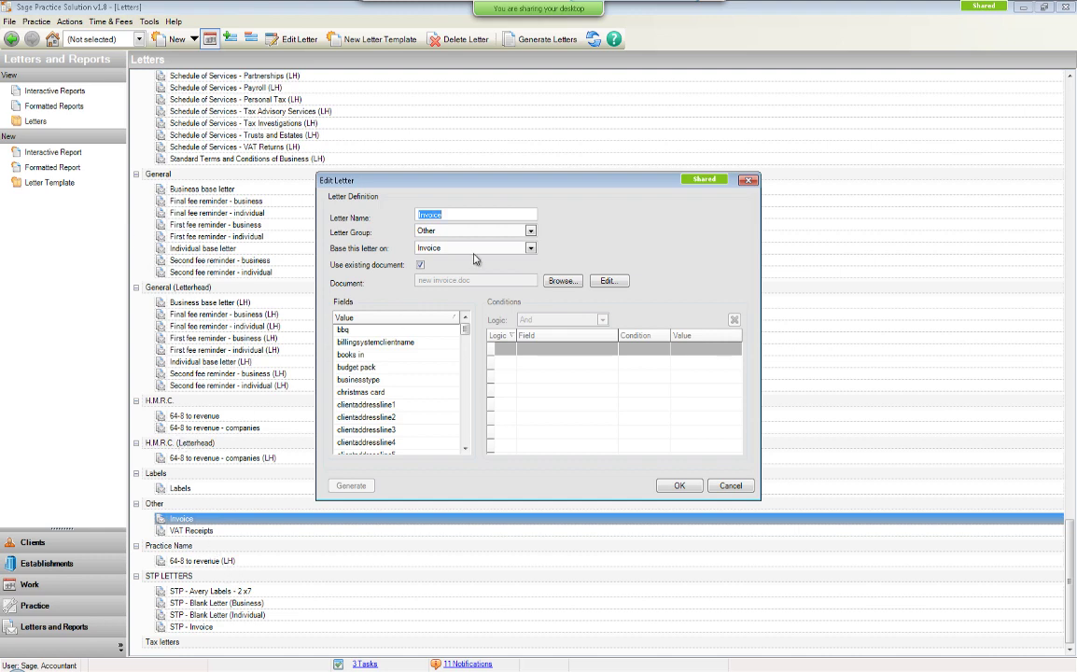
# Open the invoice template's document, new invoice.doc, in Word and examine its merge fields through to the second page.
pyautogui.click(609, 281)
pyautogui.click(616, 388)
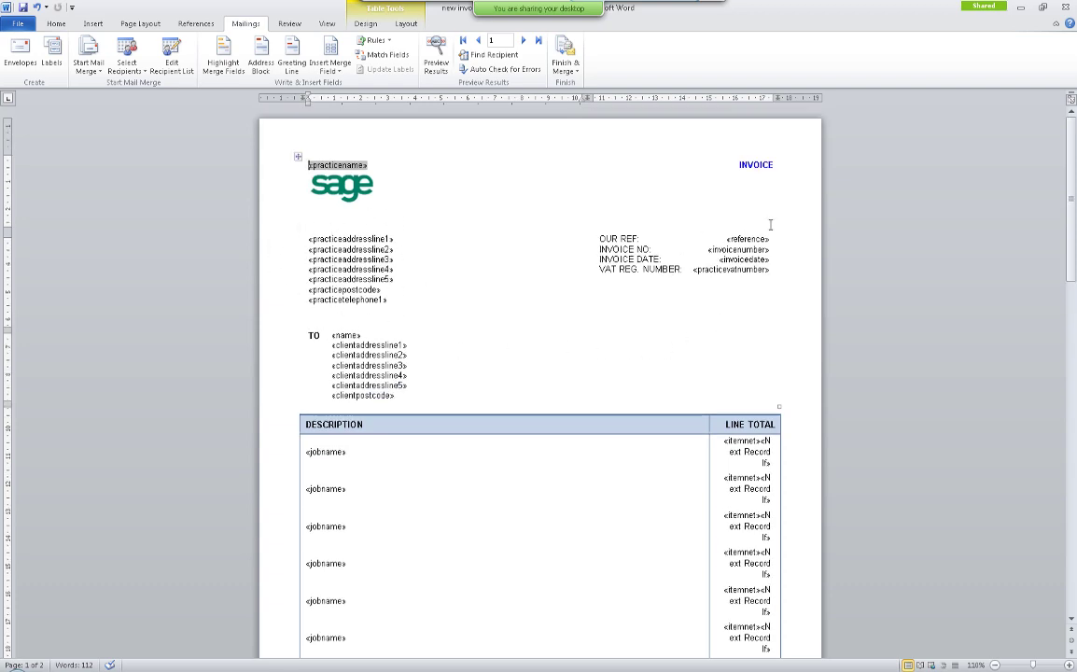
pyautogui.scroll(-7, 738, 318)
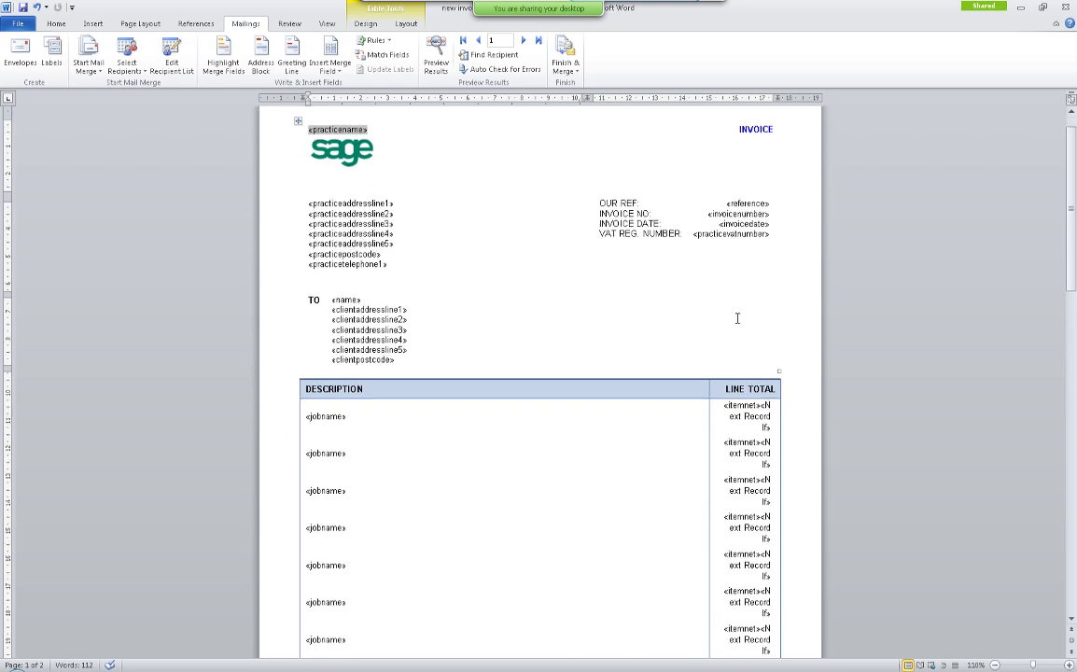
pyautogui.scroll(-7, 737, 318)
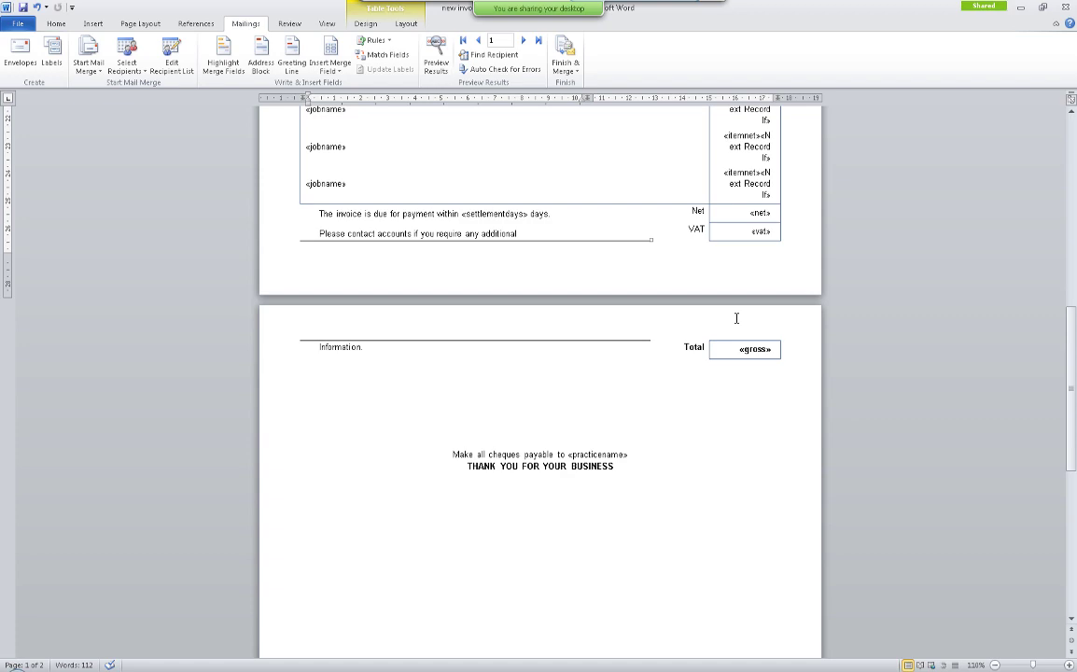
# Change the font of the entire invoice document to Andalus and check the layout through to the second page.
pyautogui.scroll(14, 737, 318)
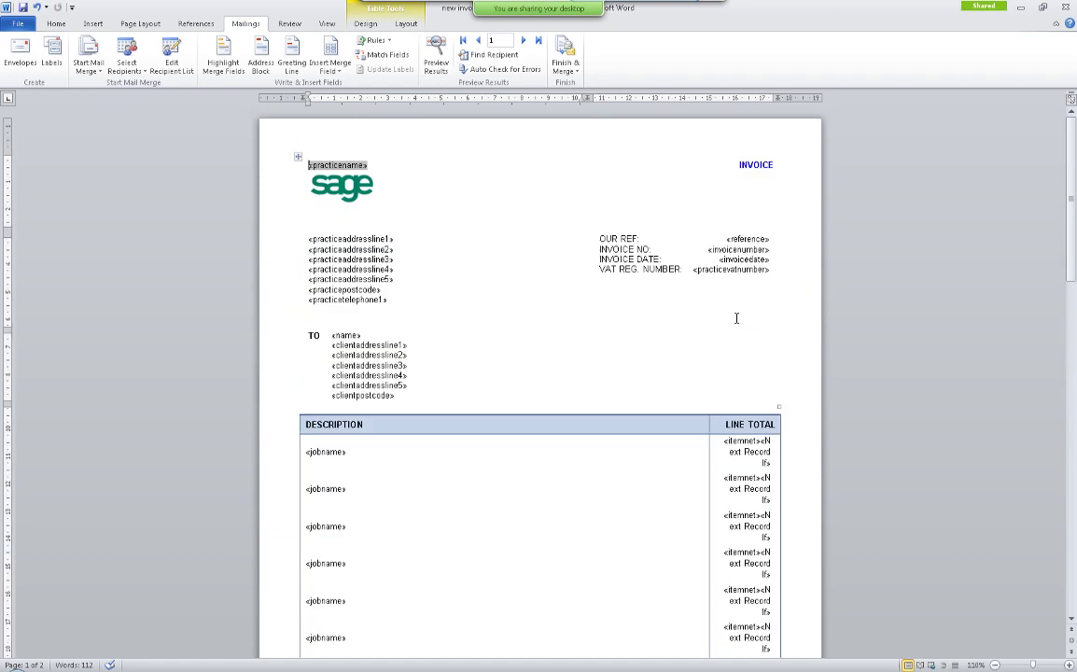
pyautogui.hotkey('ctrl', 'a')
pyautogui.click(56, 25)
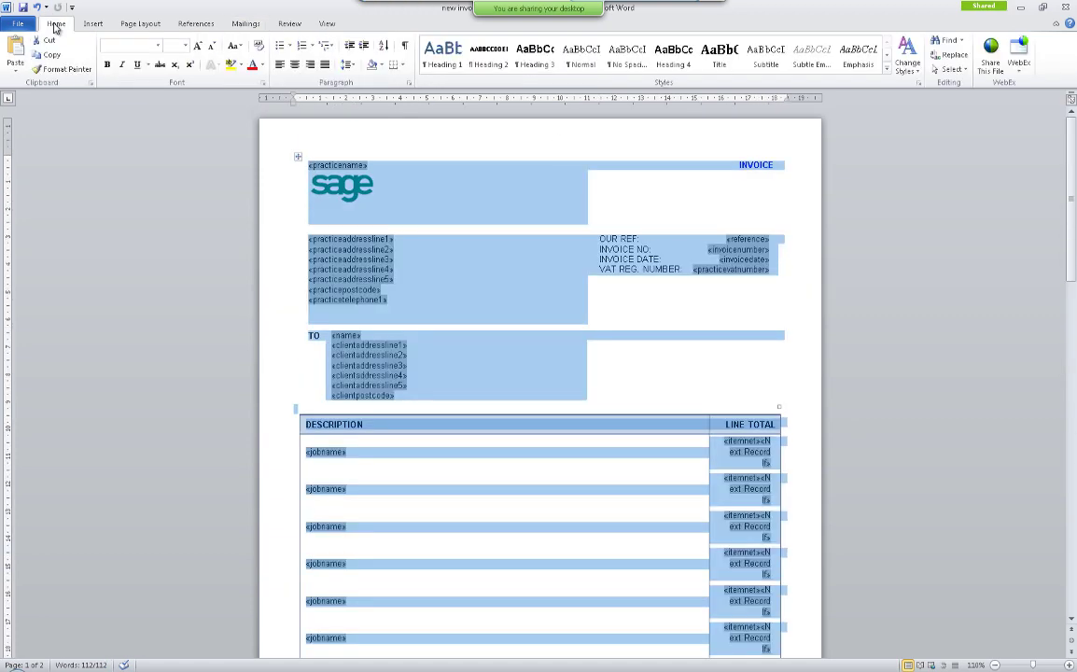
pyautogui.click(158, 45)
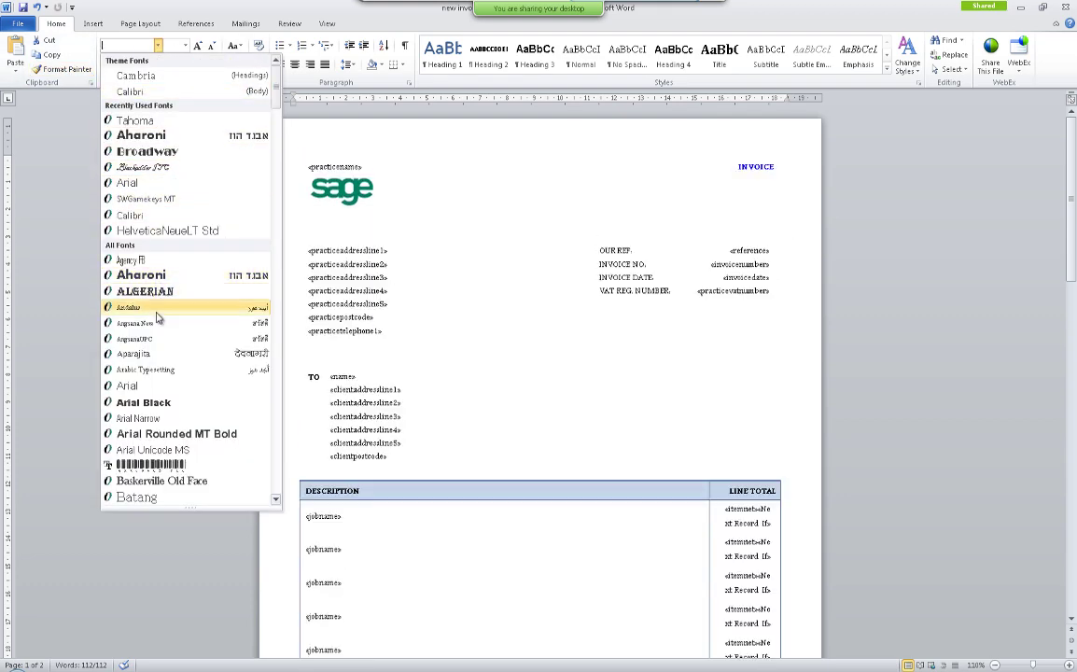
pyautogui.press('Escape')
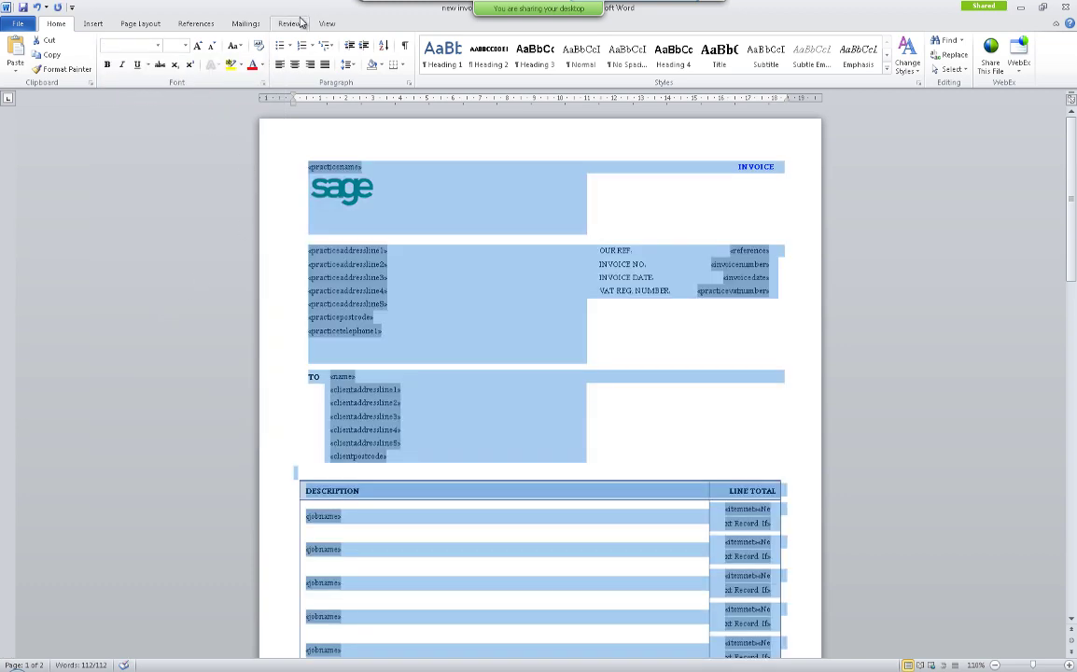
pyautogui.click(428, 287)
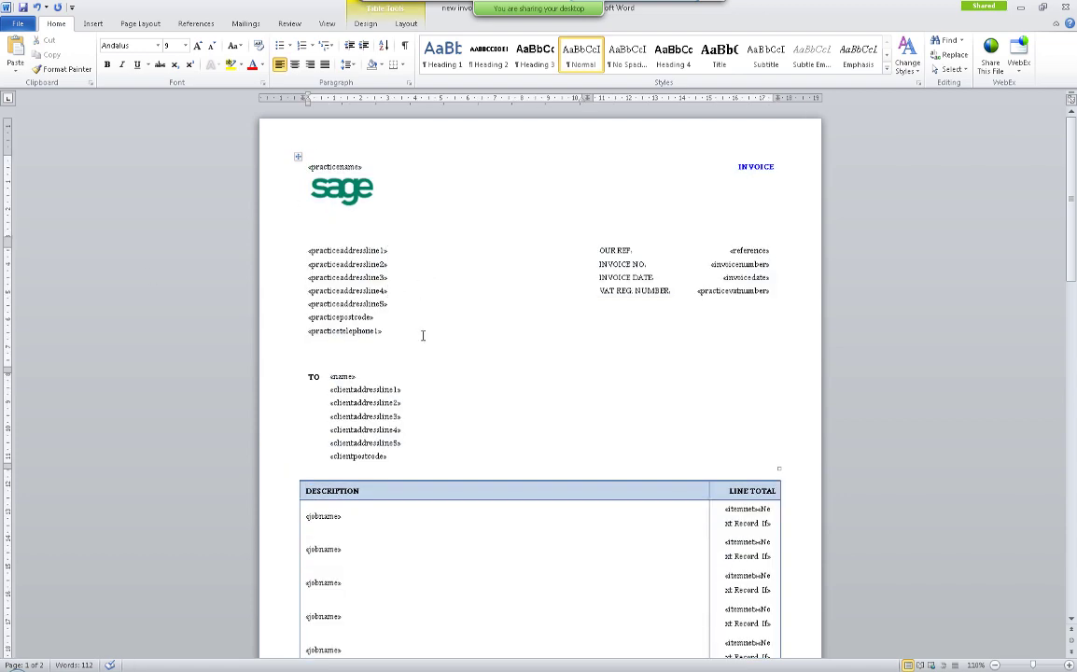
pyautogui.scroll(-5, 423, 335)
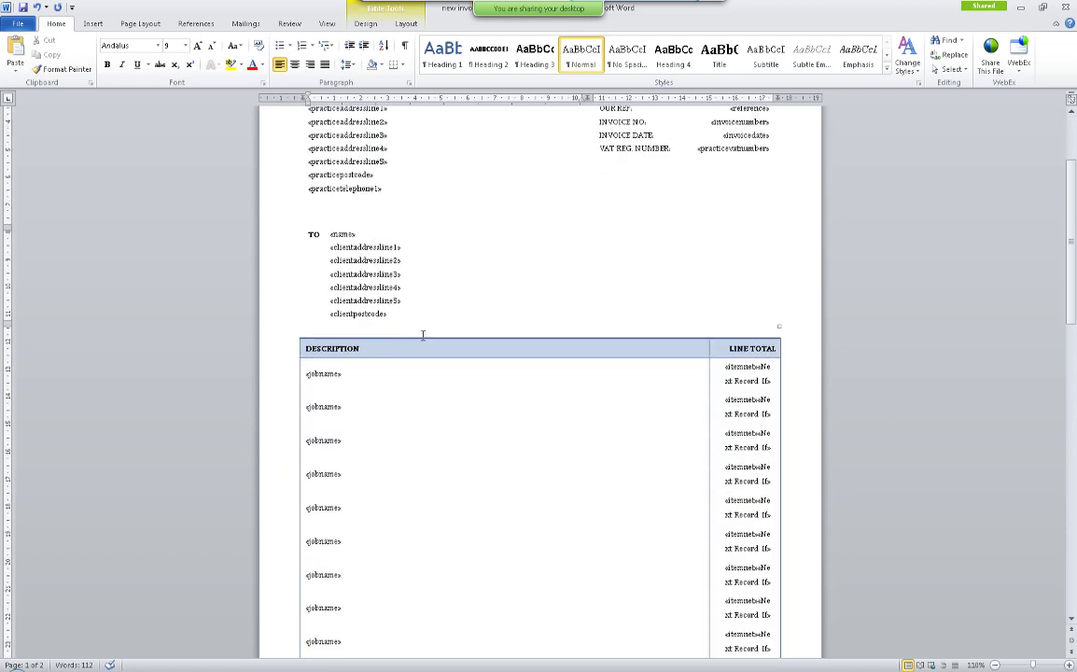
pyautogui.scroll(-5, 422, 335)
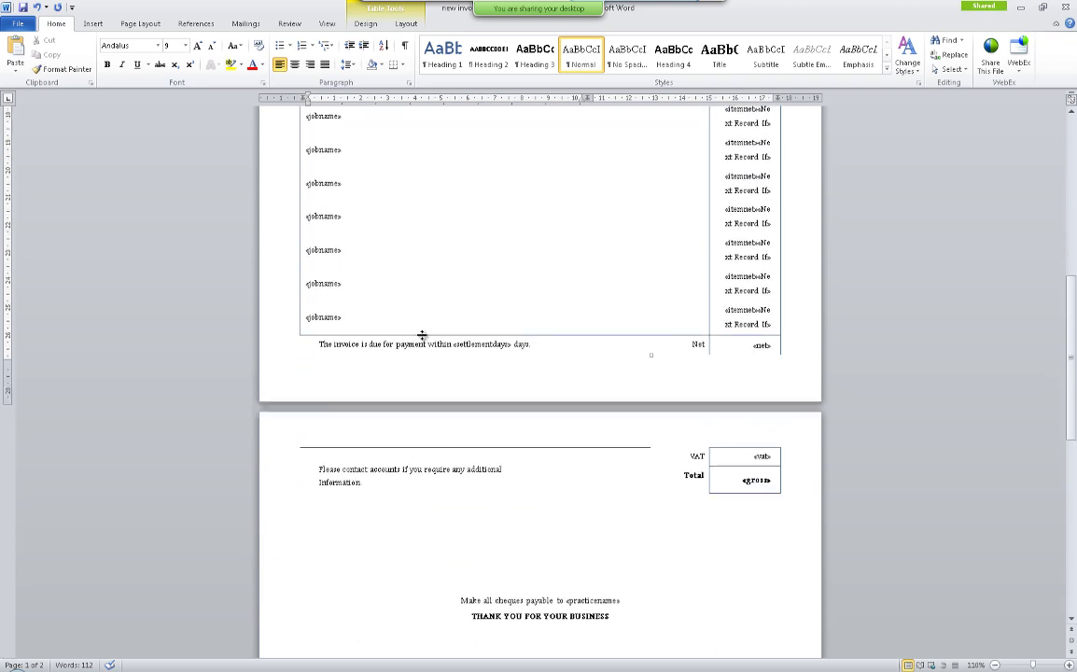
pyautogui.scroll(15, 423, 335)
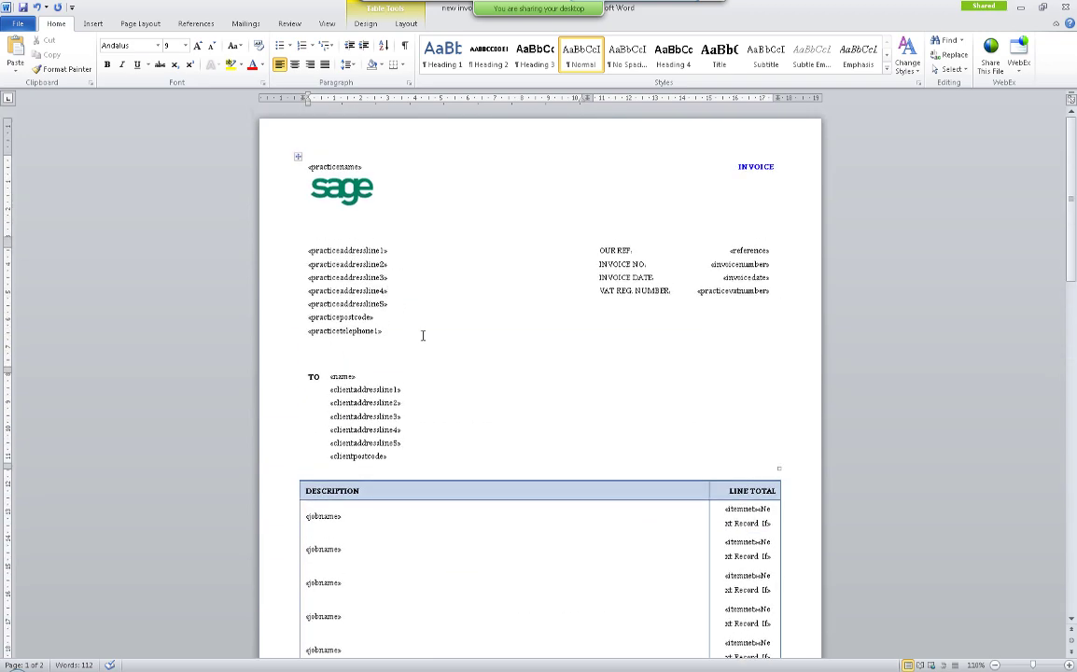
# Close new invoice.doc without saving, cancel editing the Invoice letter, and return to the Sage Practice Solution home page.
pyautogui.click(1068, 7)
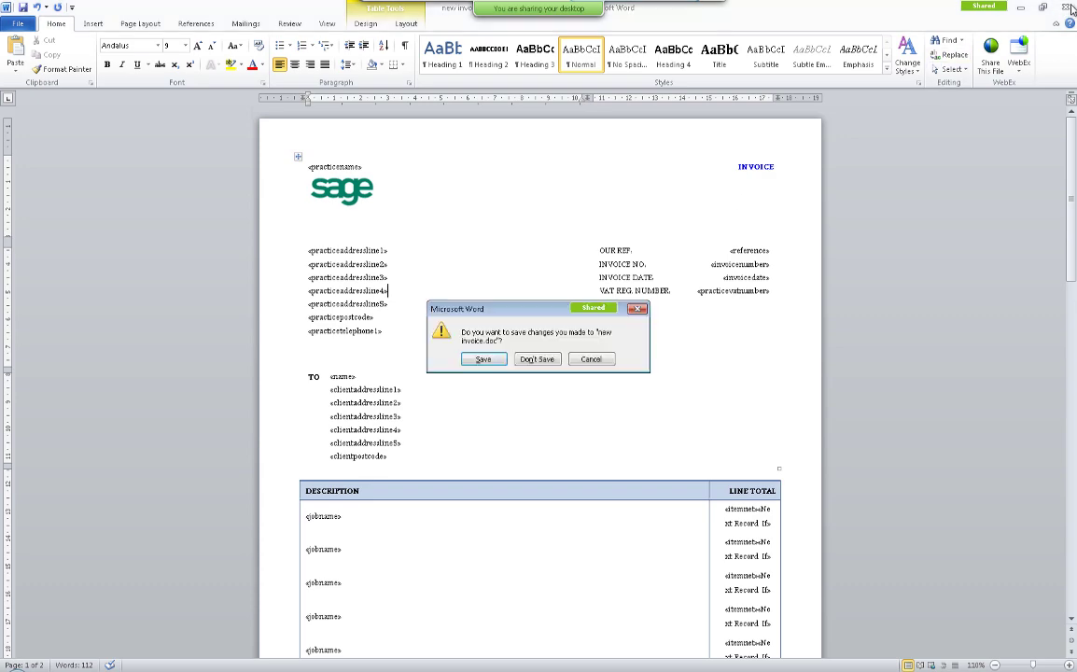
pyautogui.click(545, 363)
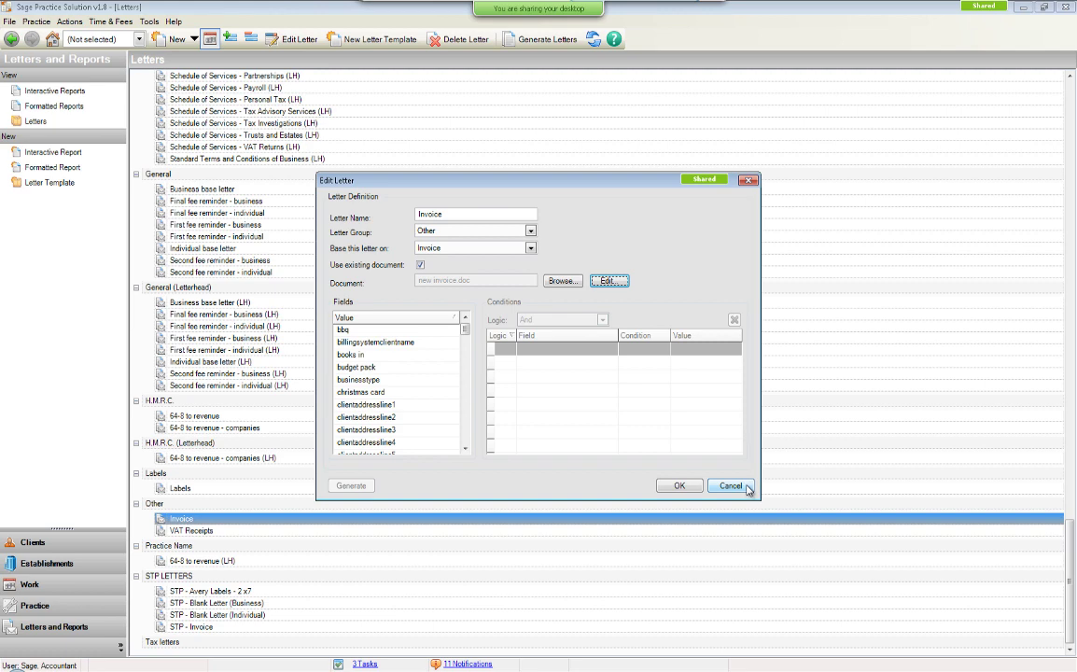
pyautogui.click(730, 486)
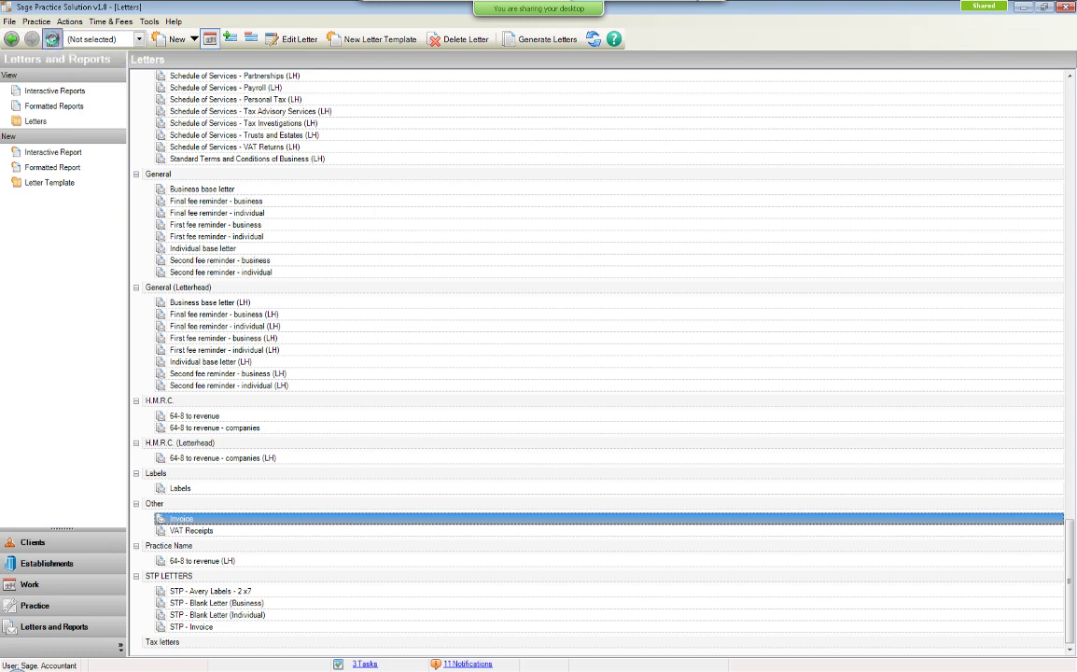
pyautogui.click(52, 38)
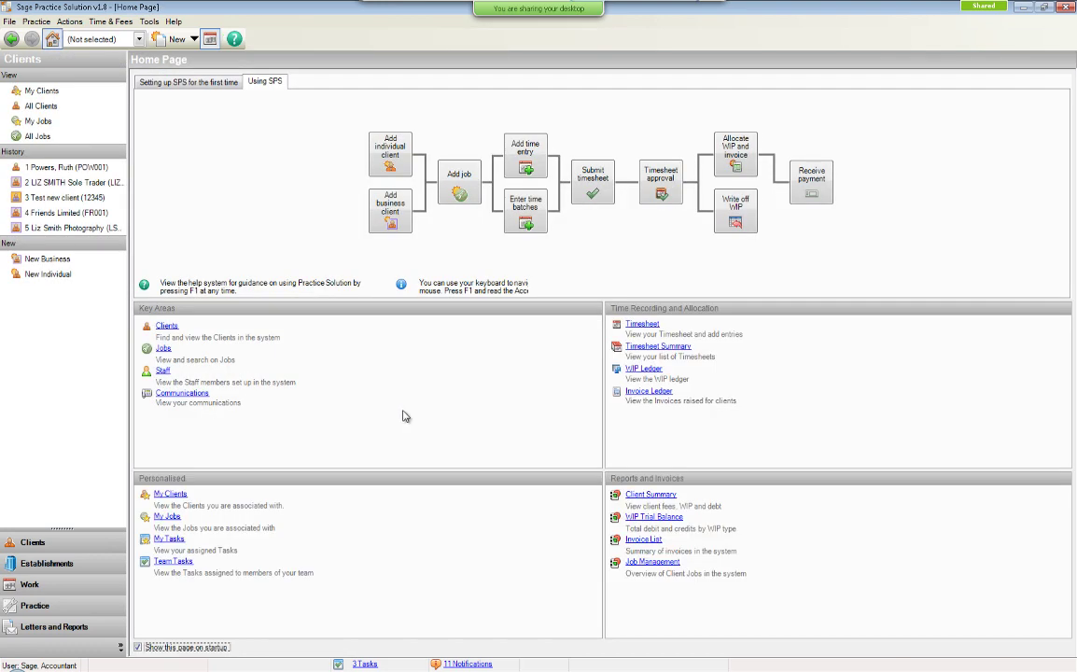